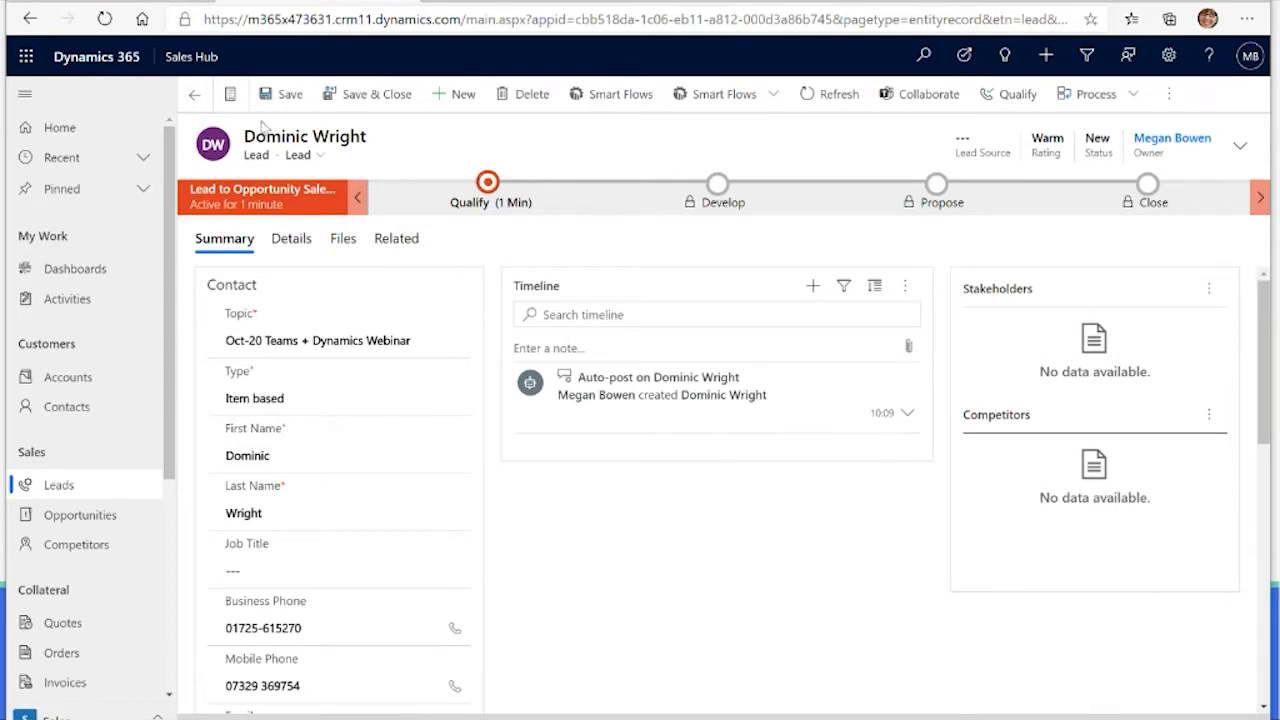
Step: Collapse the site navigation and review the lead's contact and company details on the Summary form
left_click(27, 97)
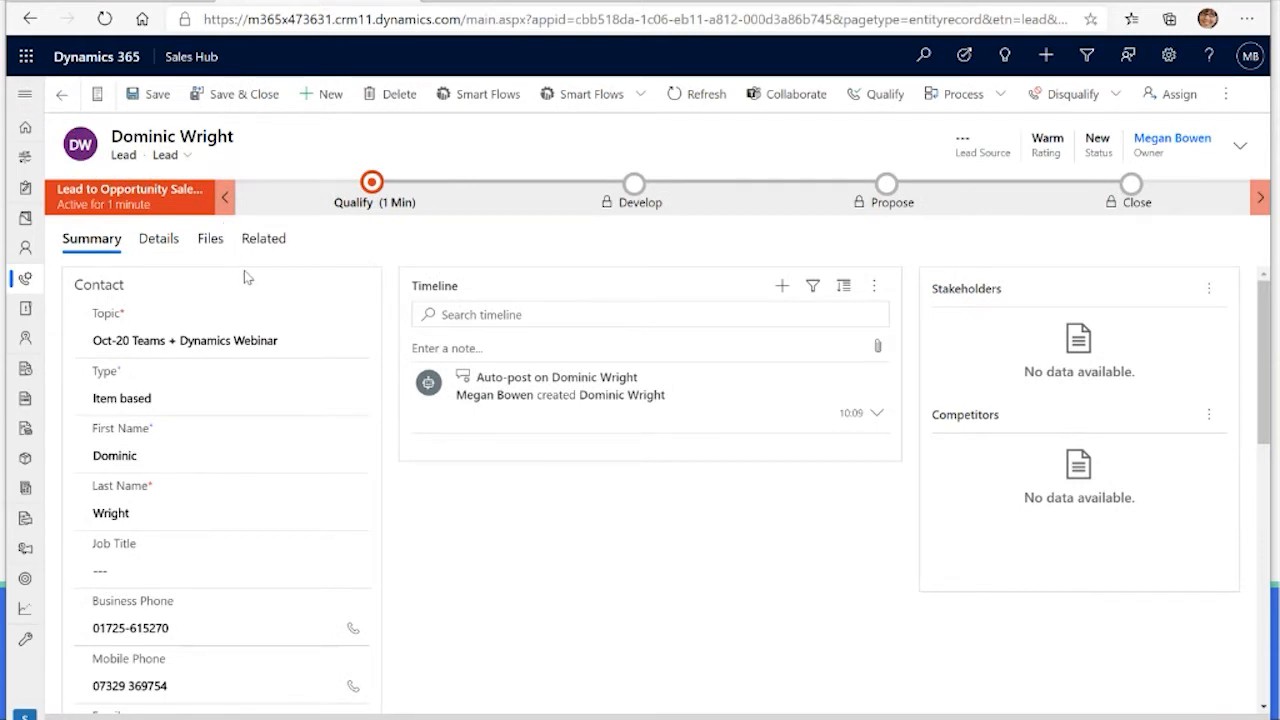
scroll(248, 277, "down", 1)
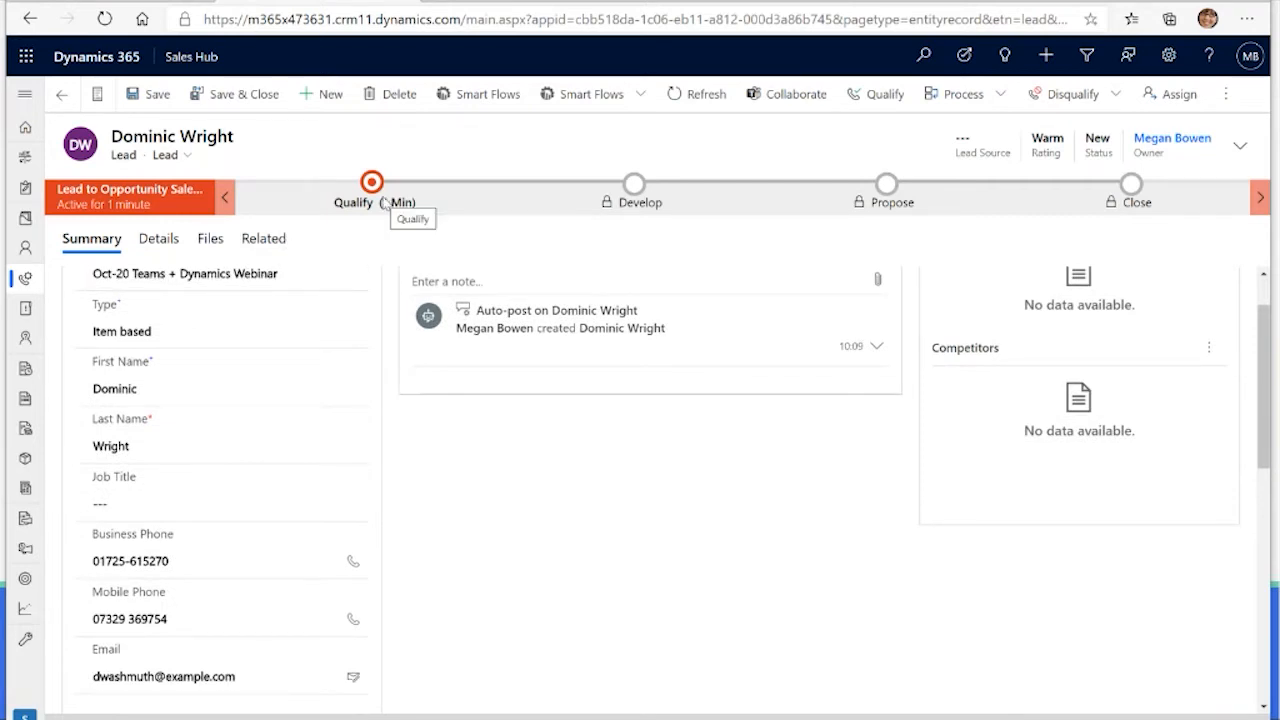
scroll(380, 345, "down", 3)
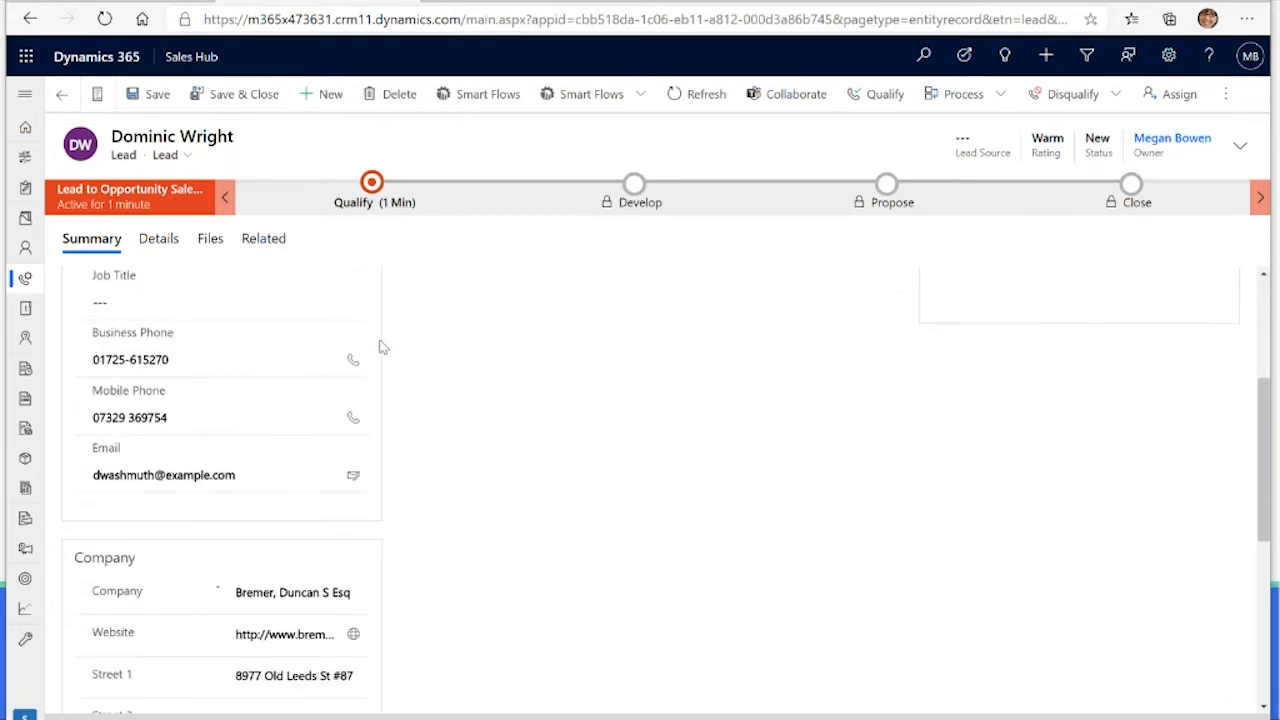
scroll(380, 346, "down", 3)
scroll(381, 346, "down", 1)
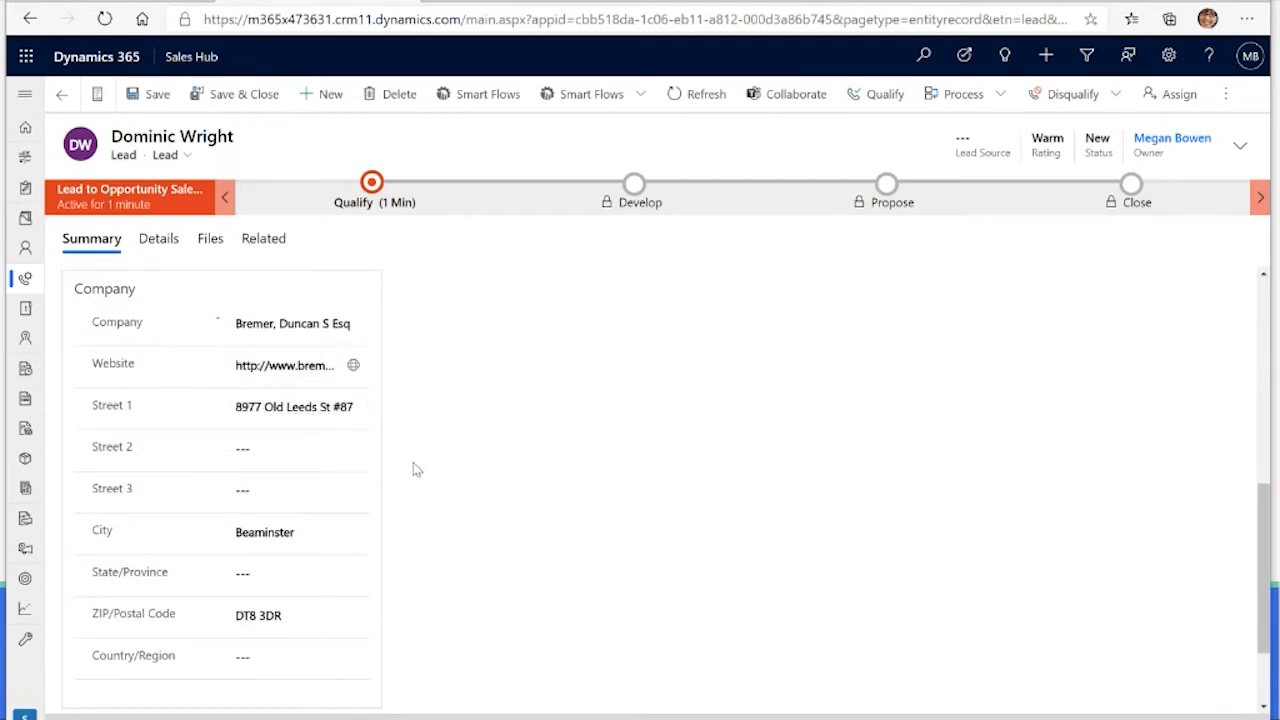
scroll(414, 466, "down", 1)
scroll(384, 462, "up", 9)
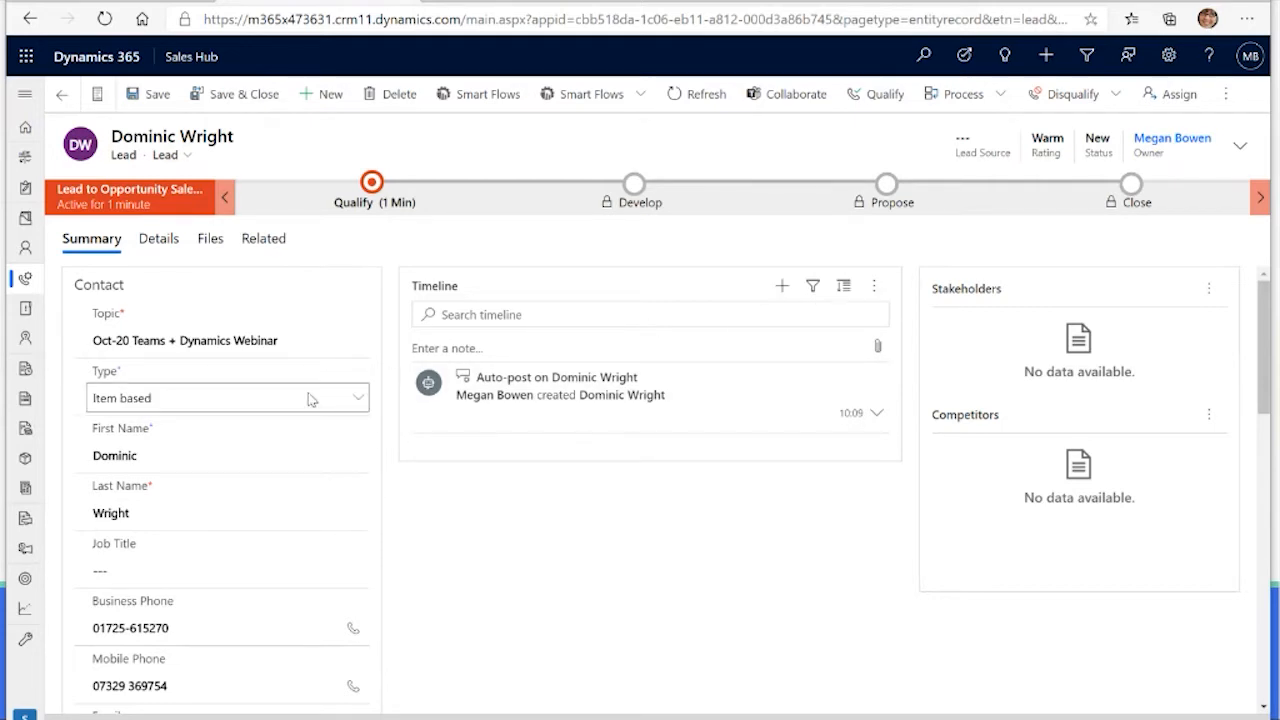
Step: Replace the lead's email with the saved contact's address, autofilling the matching name and company Alpine Ski Lodge
scroll(297, 470, "down", 2)
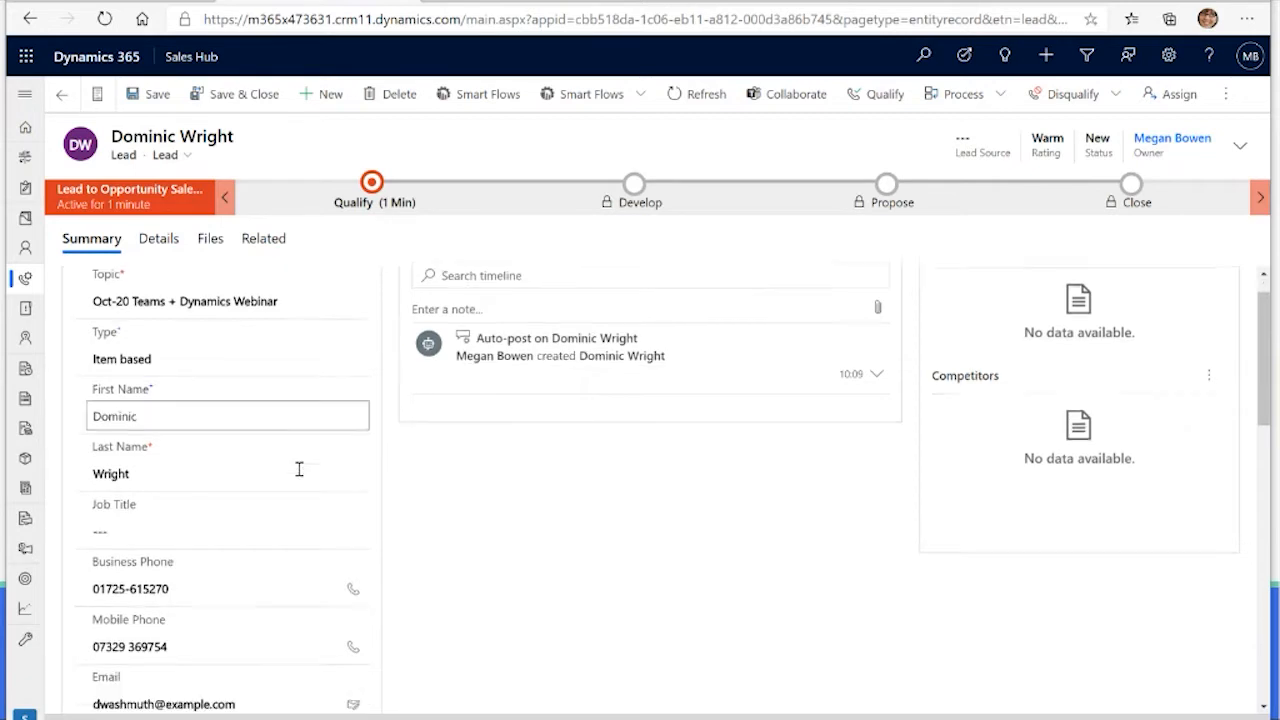
left_click_drag(259, 543, 50, 546)
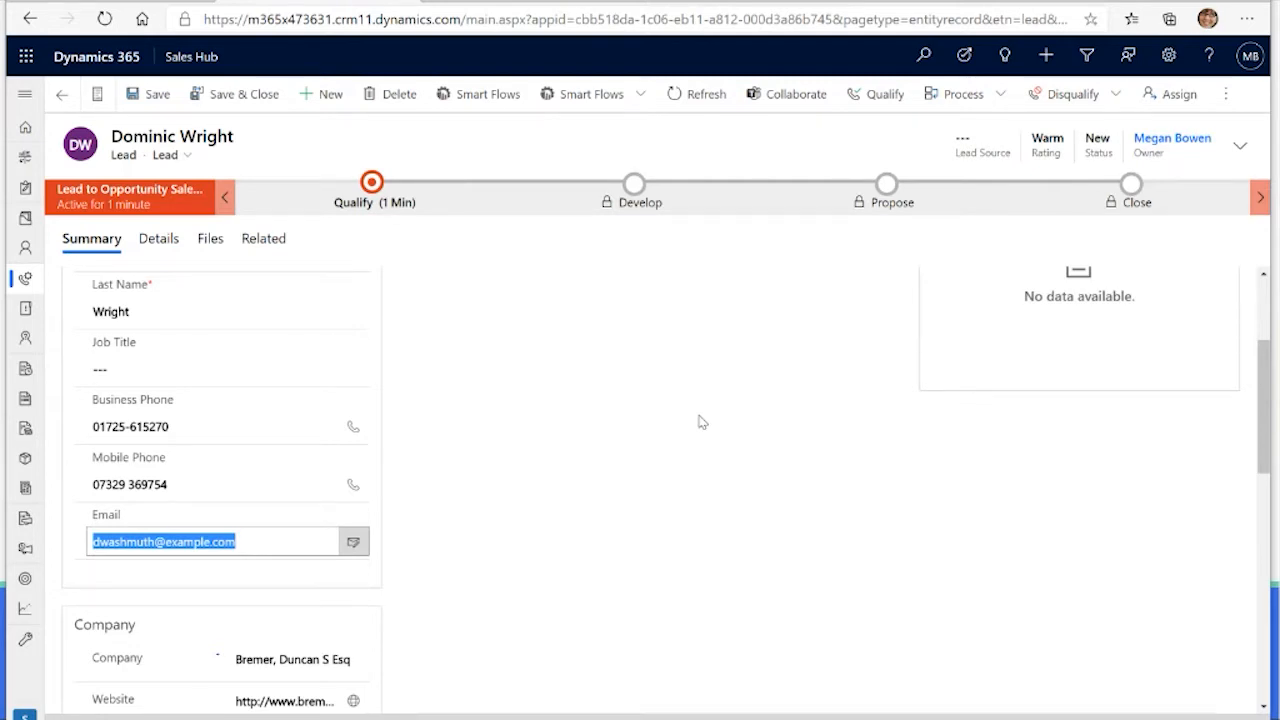
type("e")
key("BackSpace")
type("ben")
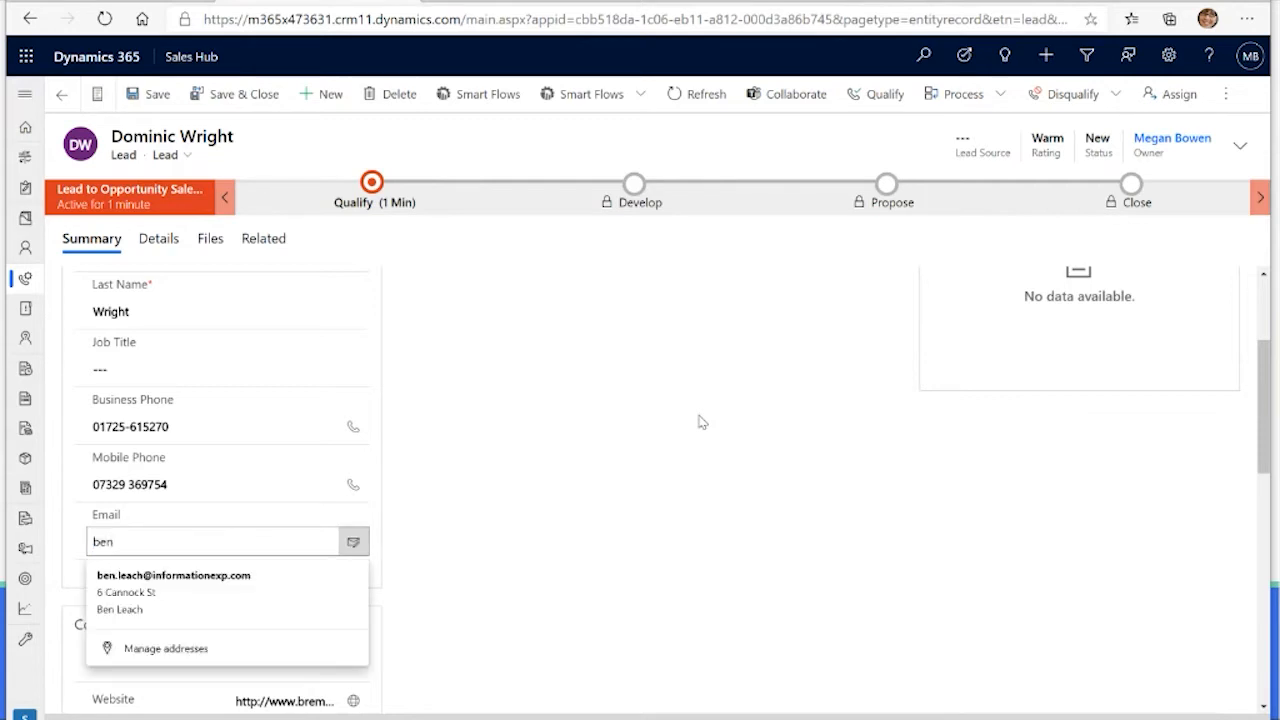
left_click(170, 578)
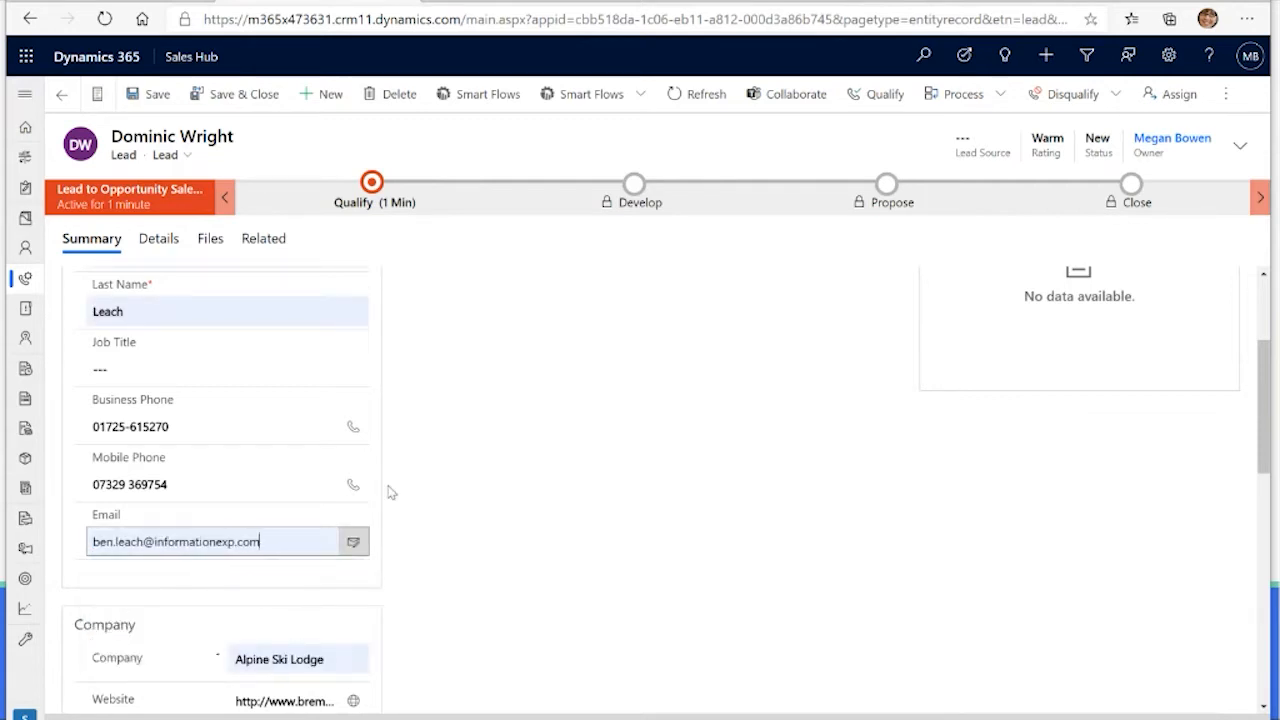
Step: Save the updated lead, ignoring the duplicate record match
left_click(511, 454)
scroll(508, 453, "up", 2)
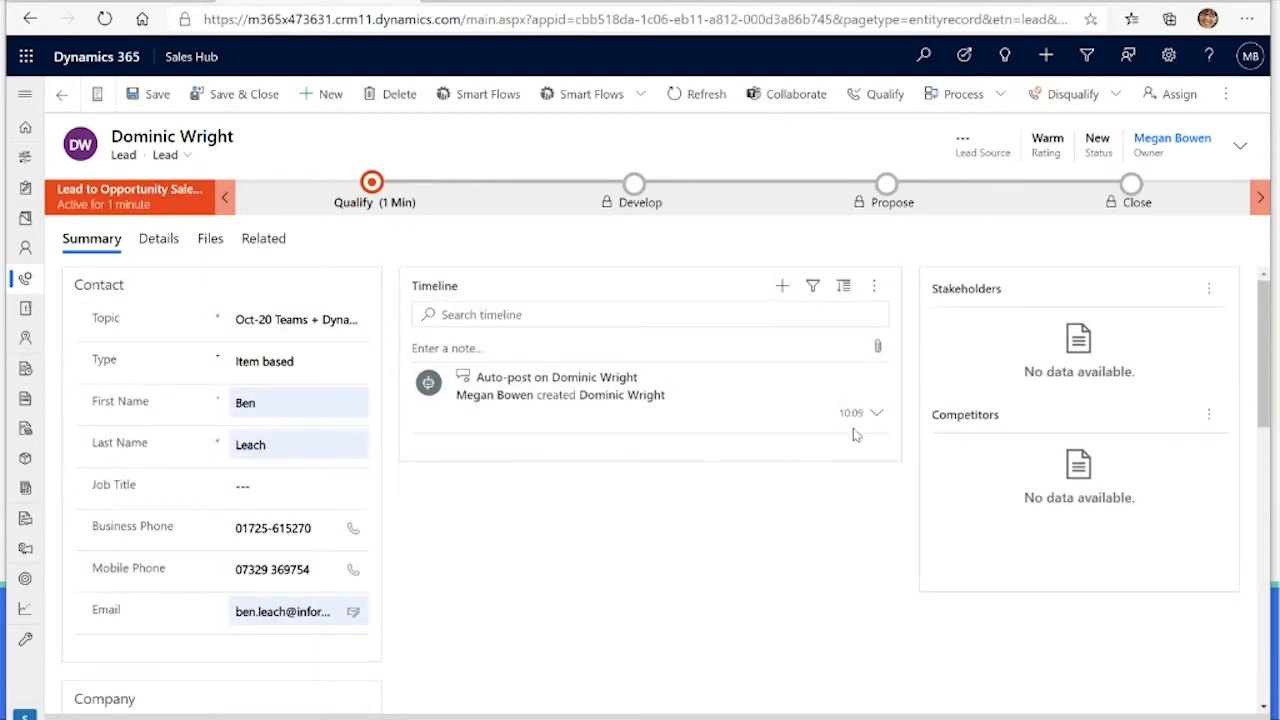
left_click(1226, 718)
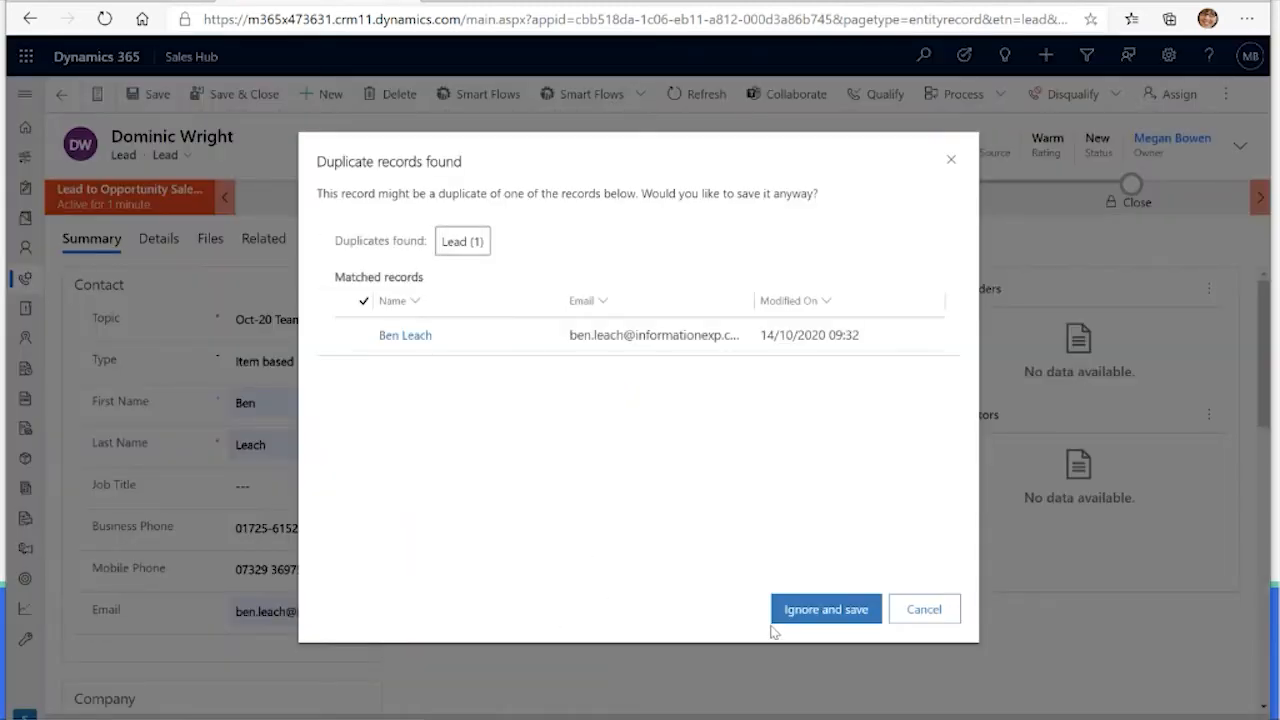
left_click(808, 612)
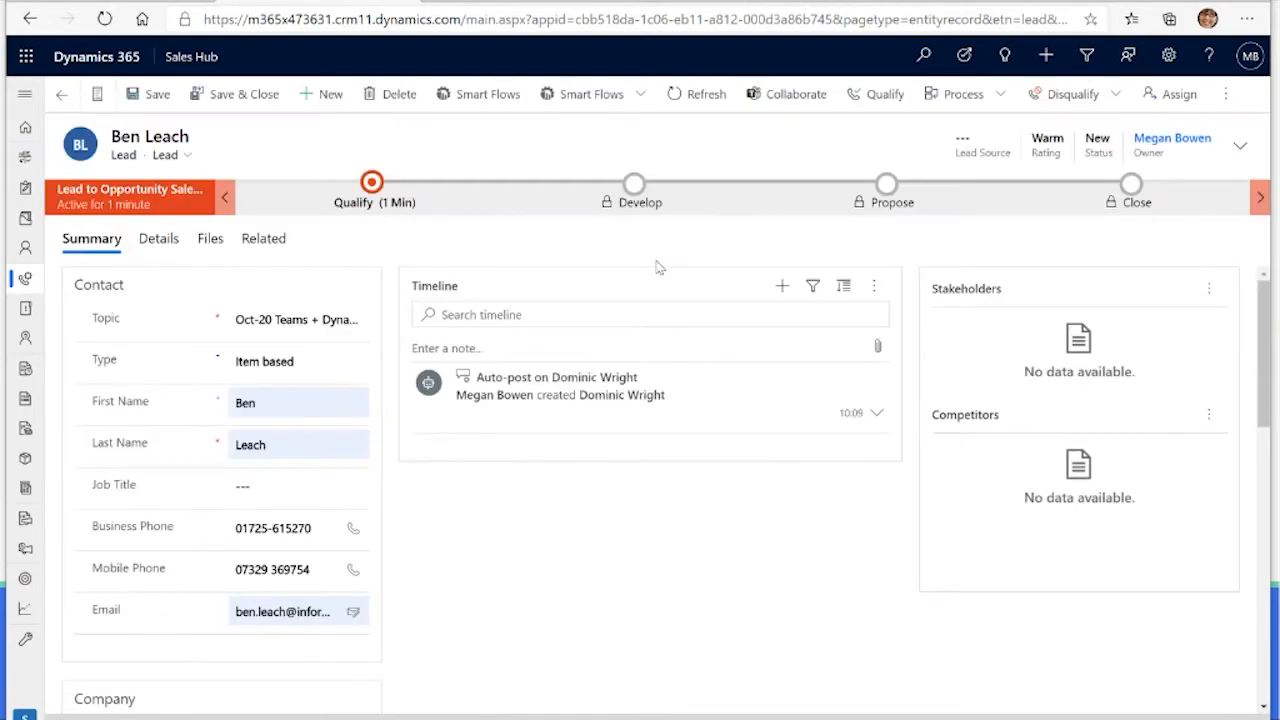
Step: Create a new email activity to the lead from the record's timeline
left_click(786, 295)
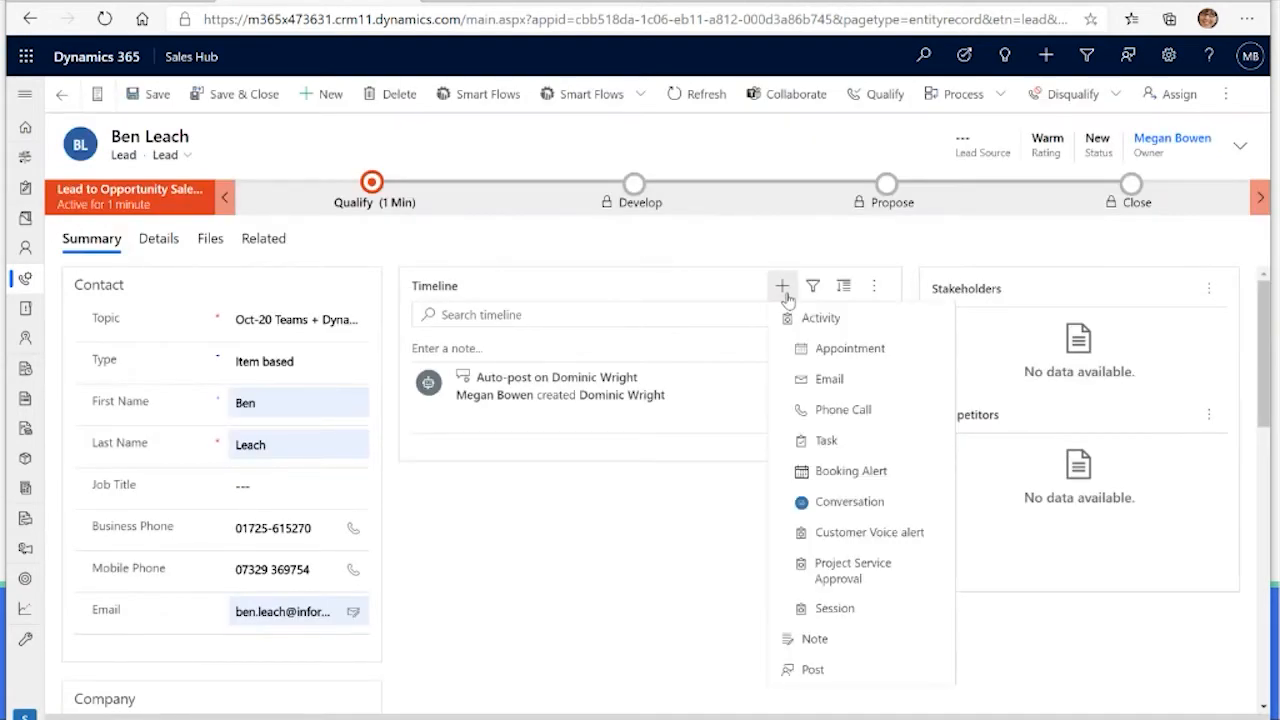
left_click(822, 379)
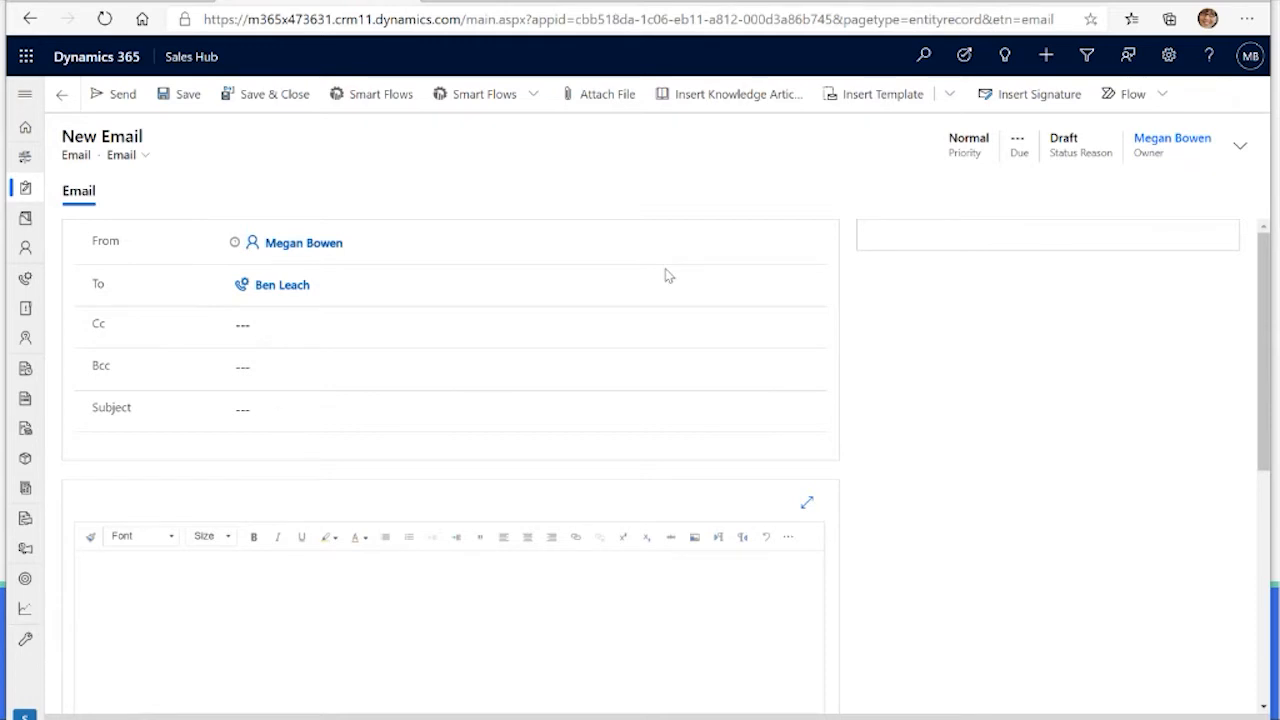
left_click(157, 571)
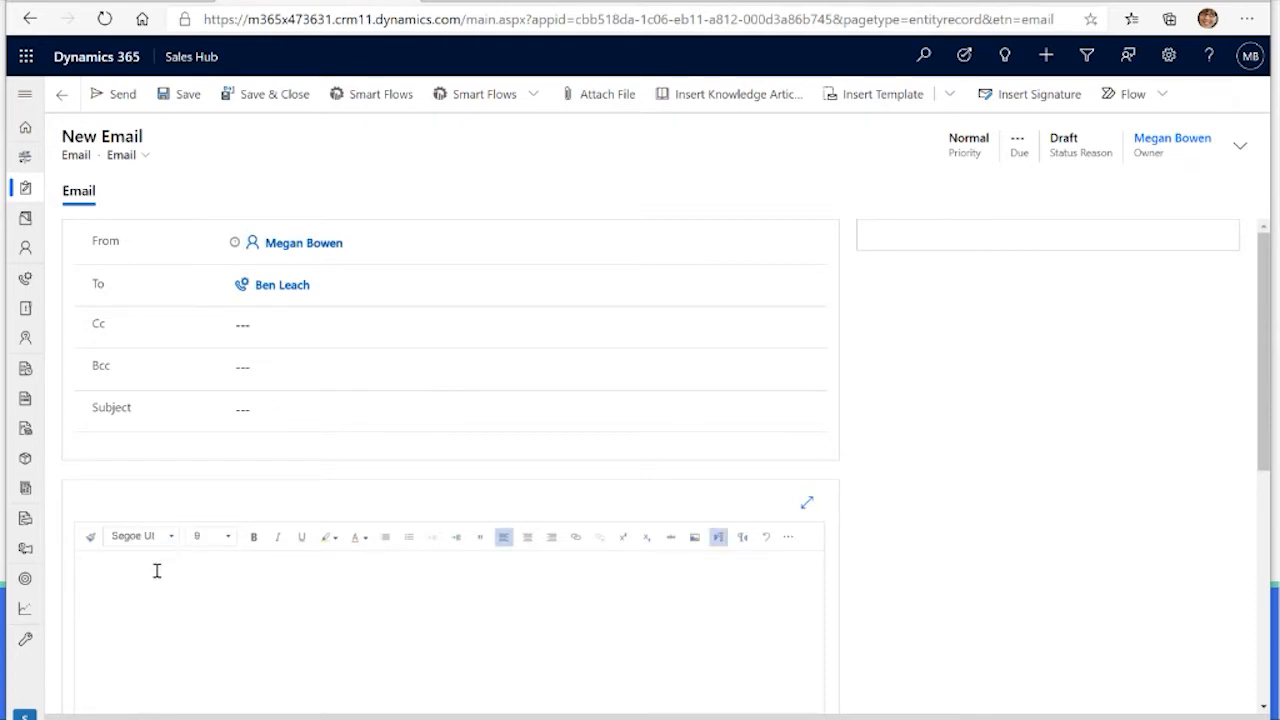
scroll(228, 455, "down", 1)
scroll(230, 455, "up", 1)
Step: Apply the recently used Webinar 2.0 template to the new email
left_click(867, 98)
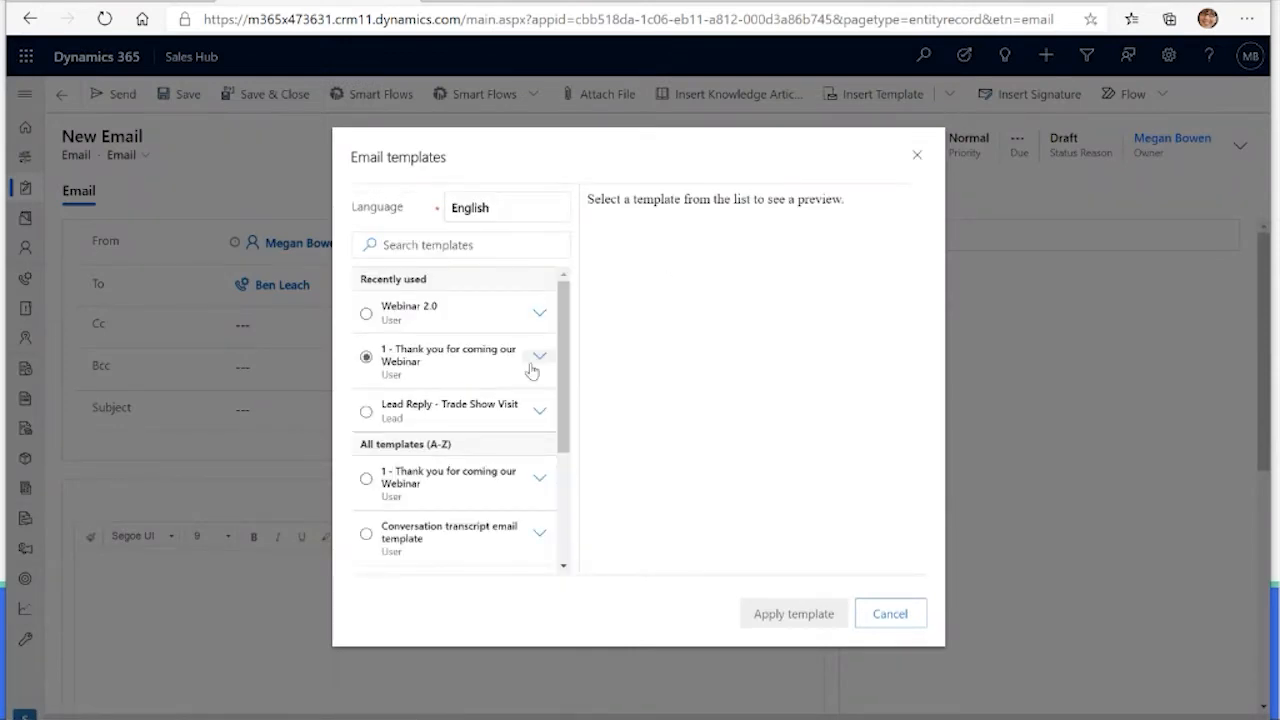
scroll(531, 370, "down", 1)
left_click(531, 370)
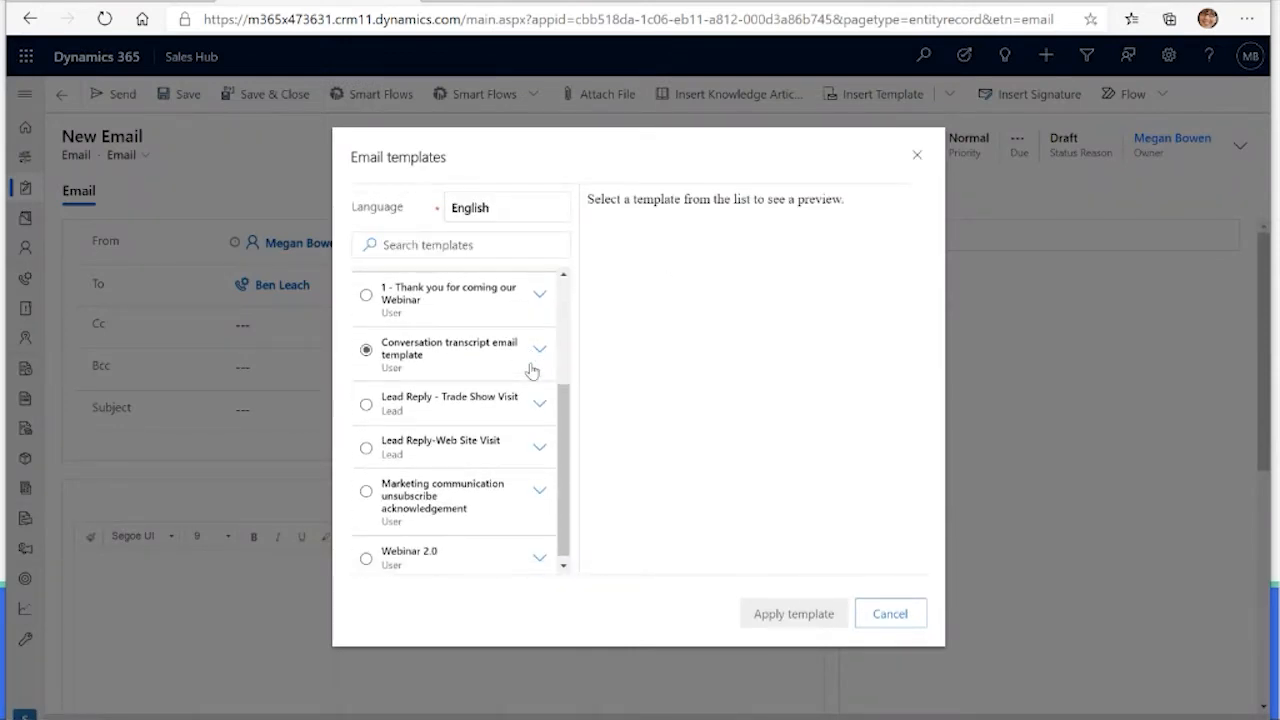
scroll(531, 370, "up", 2)
left_click(497, 330)
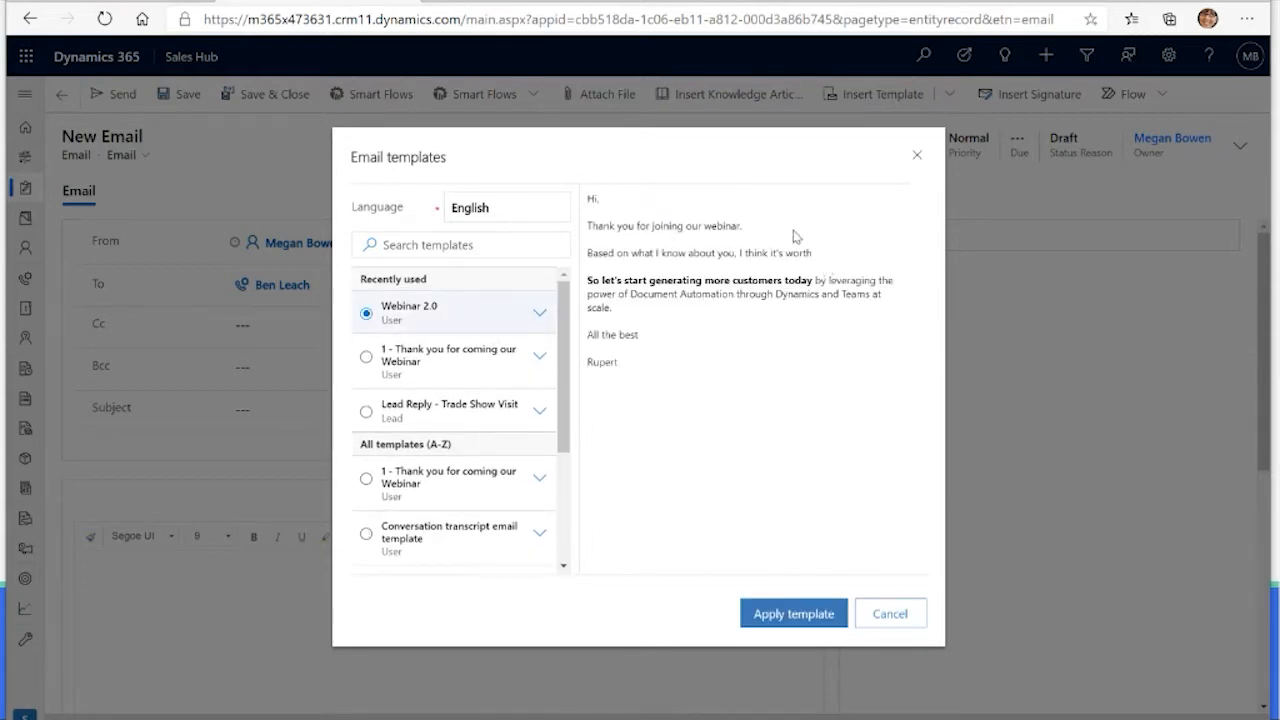
left_click(772, 617)
Step: Complete the "I think it's worth" sentence with "having a coffee or call - tell me what suits!" and send the email
scroll(597, 411, "down", 1)
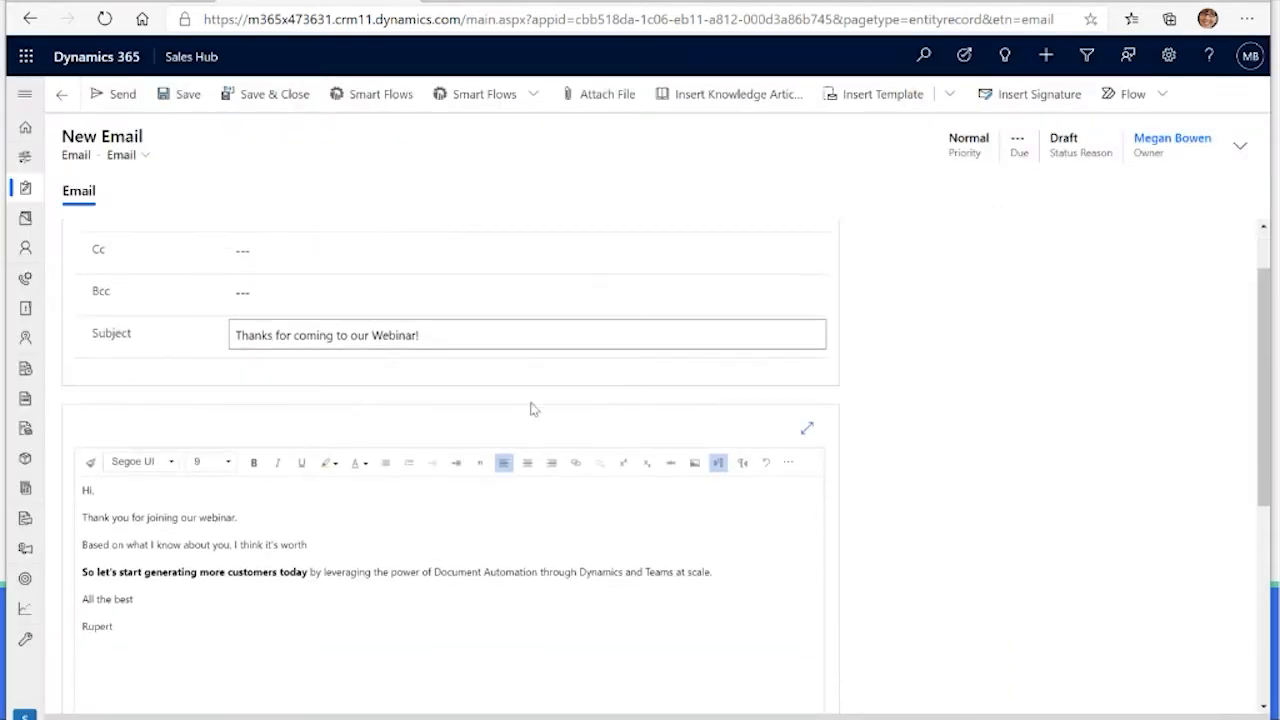
left_click(376, 541)
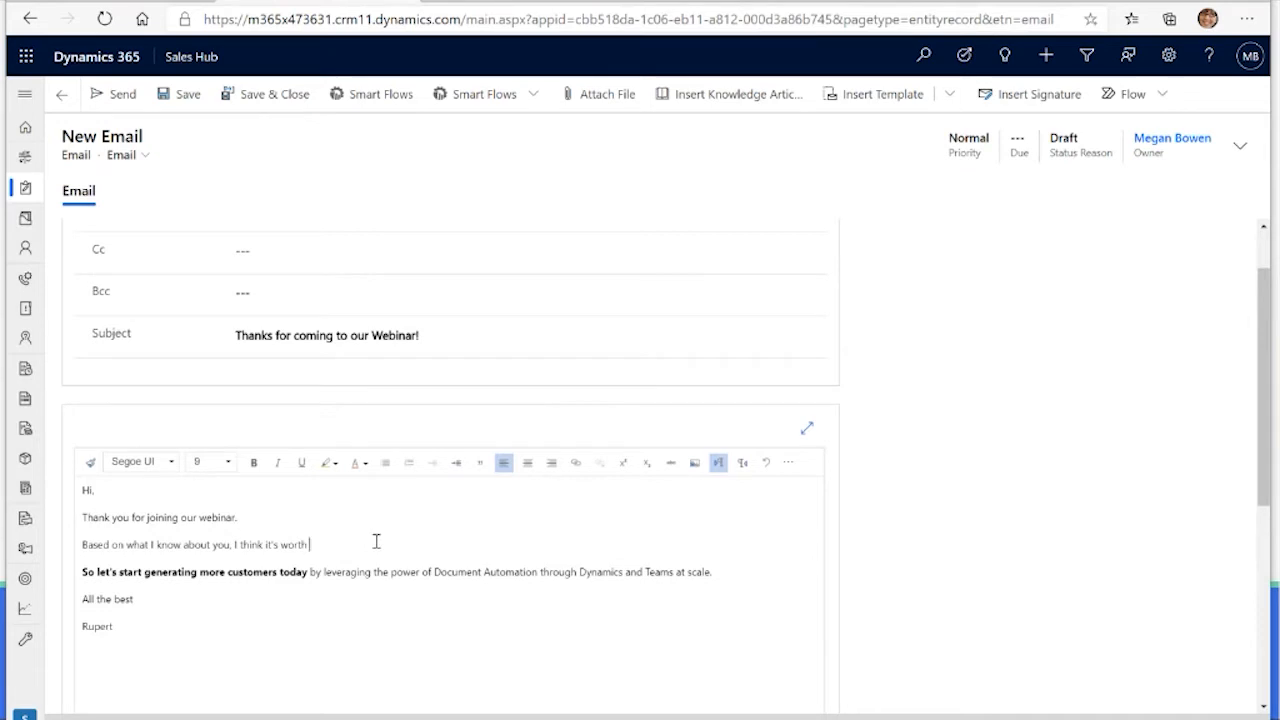
type("having a coffee.")
key("BackSpace")
type("or call - (")
type("ell me what suits!")
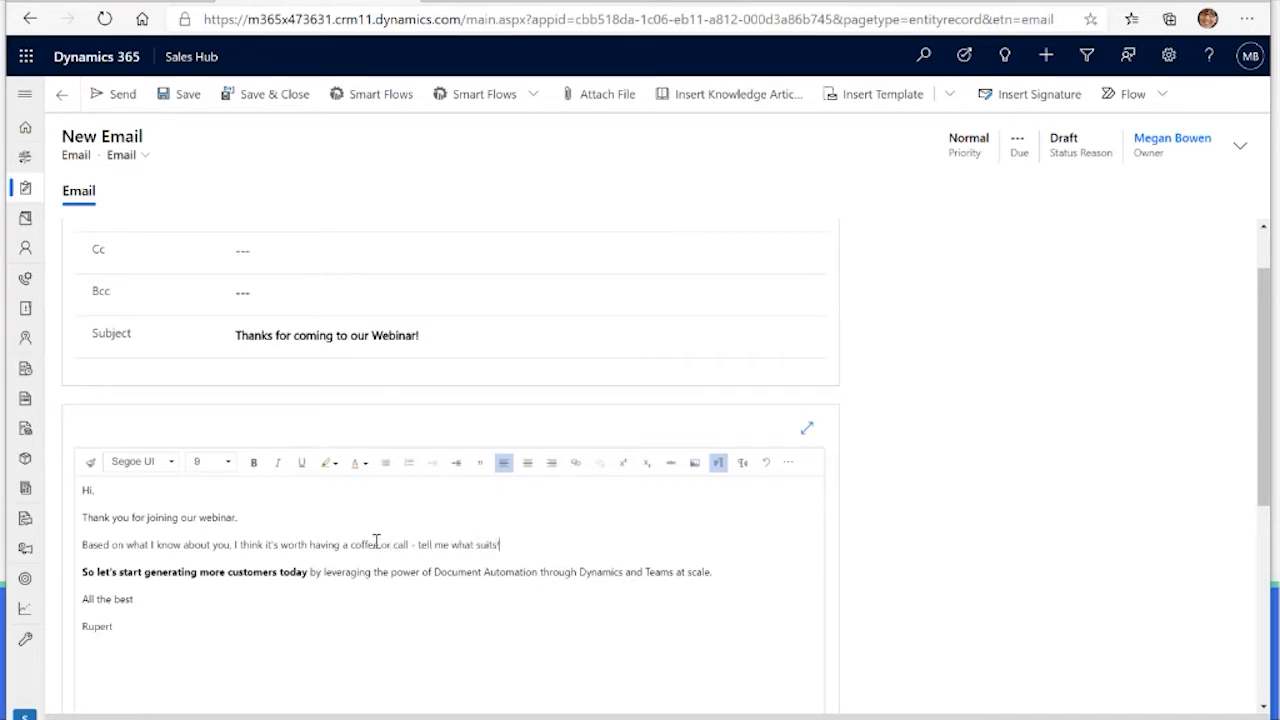
scroll(376, 541, "up", 1)
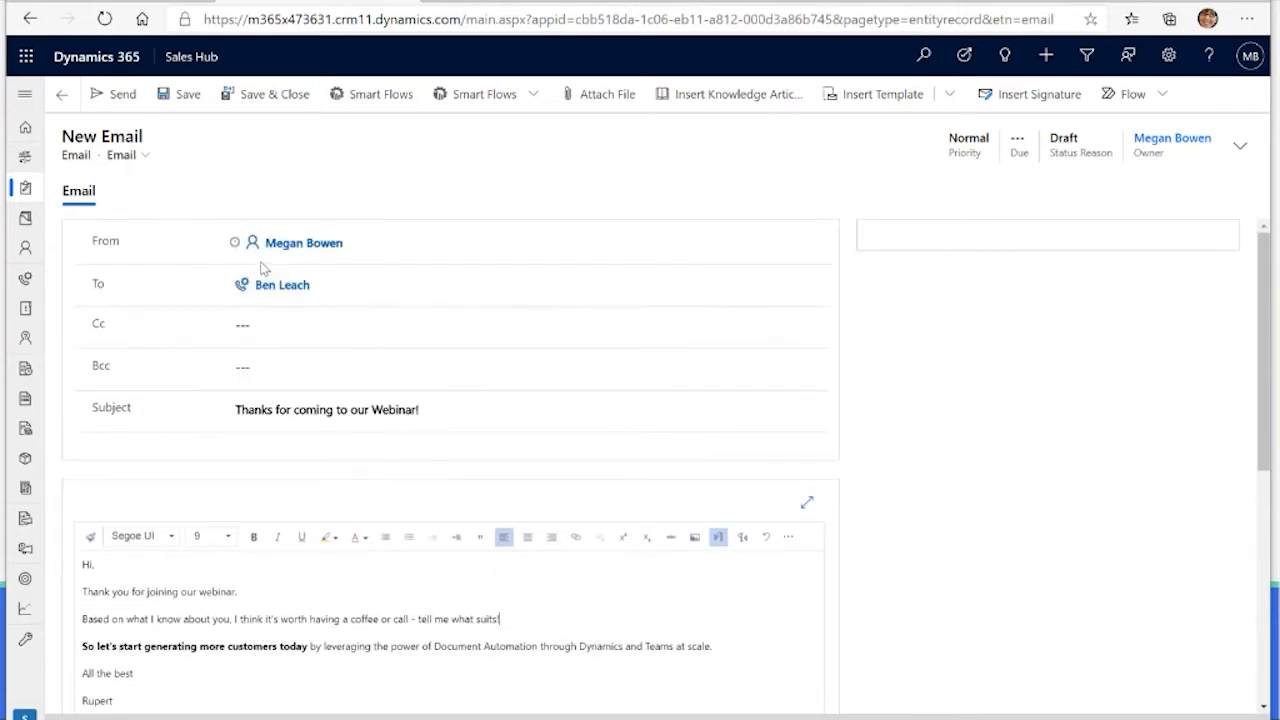
left_click(120, 96)
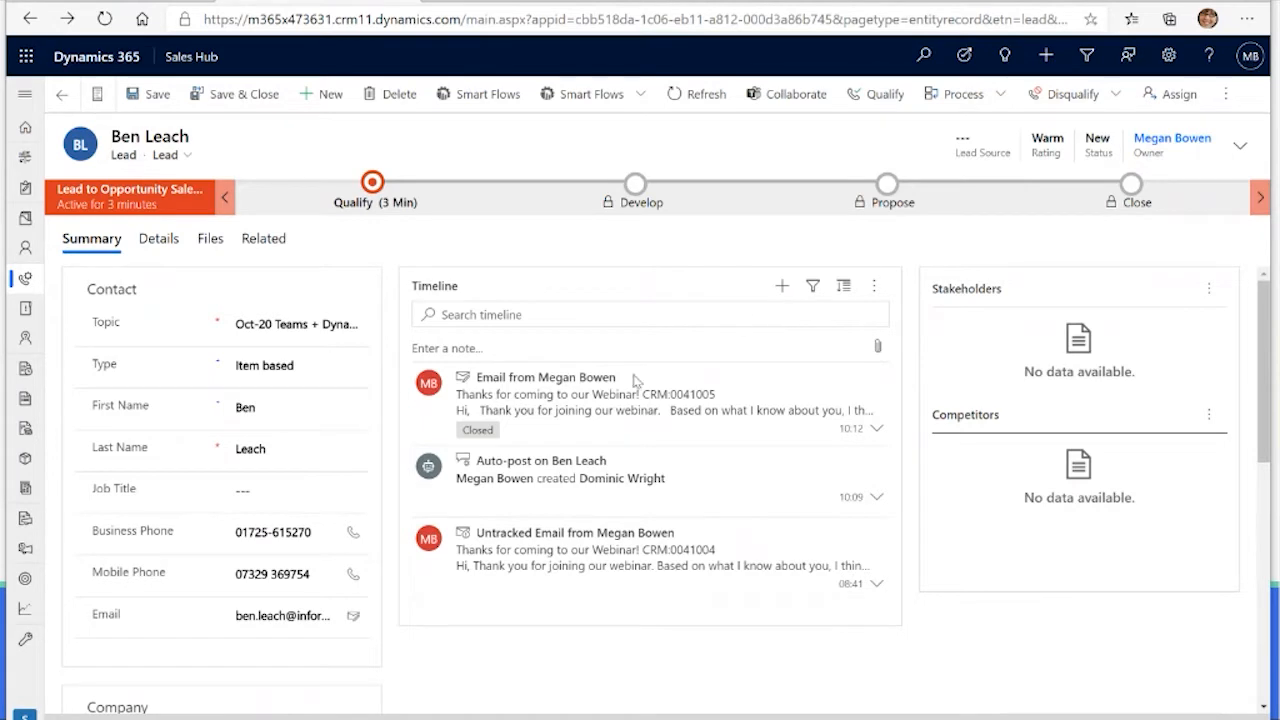
Step: Add a phone call activity to the lead's timeline with the subject "Proposal Discussion"
left_click(783, 288)
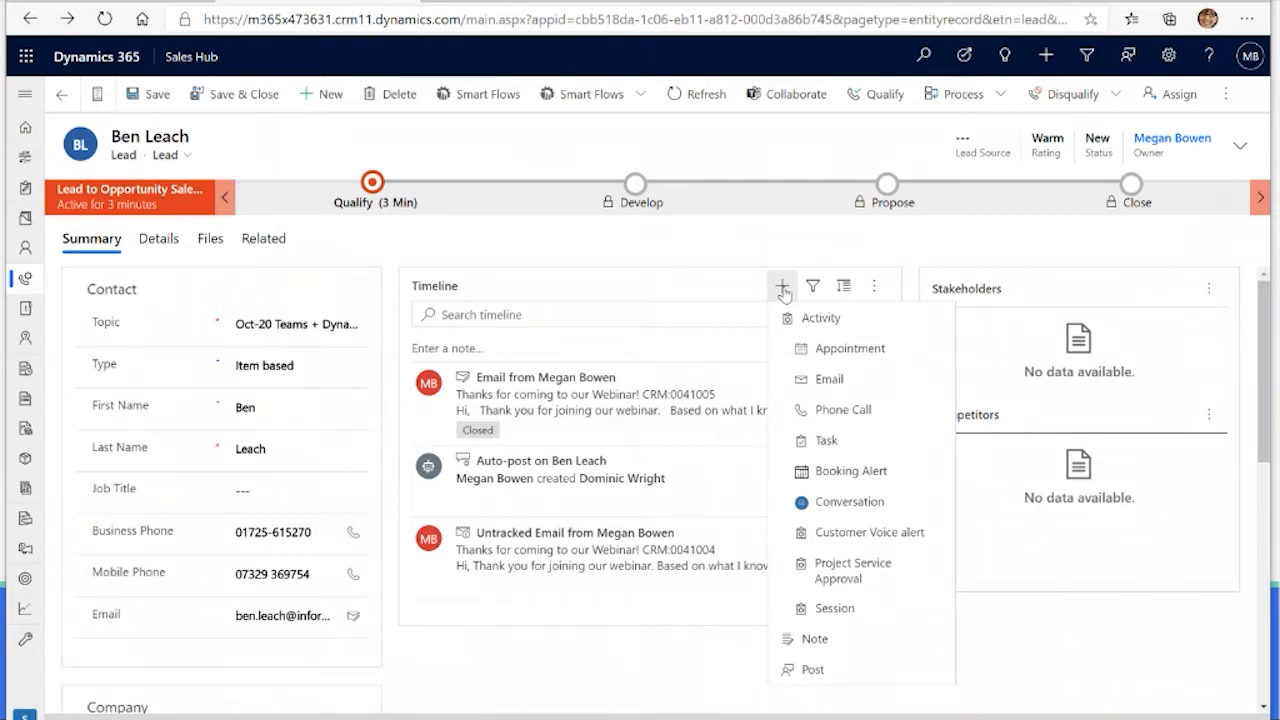
left_click(889, 421)
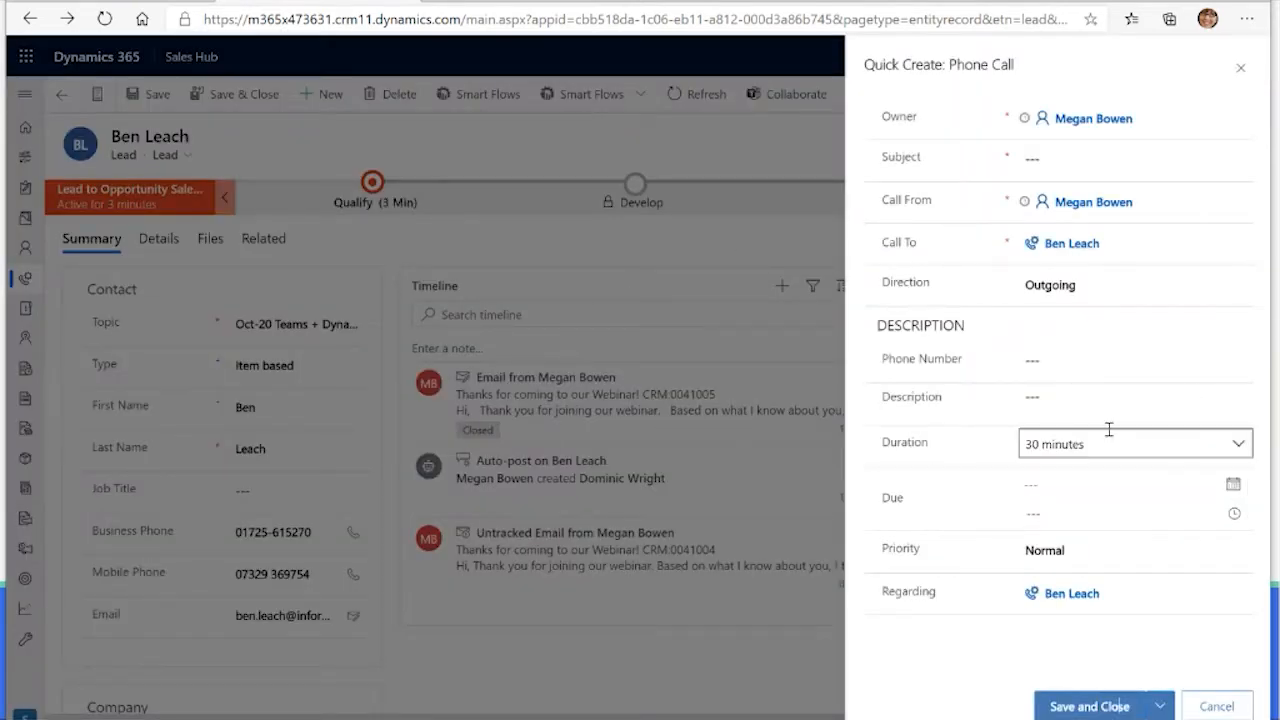
left_click(1095, 153)
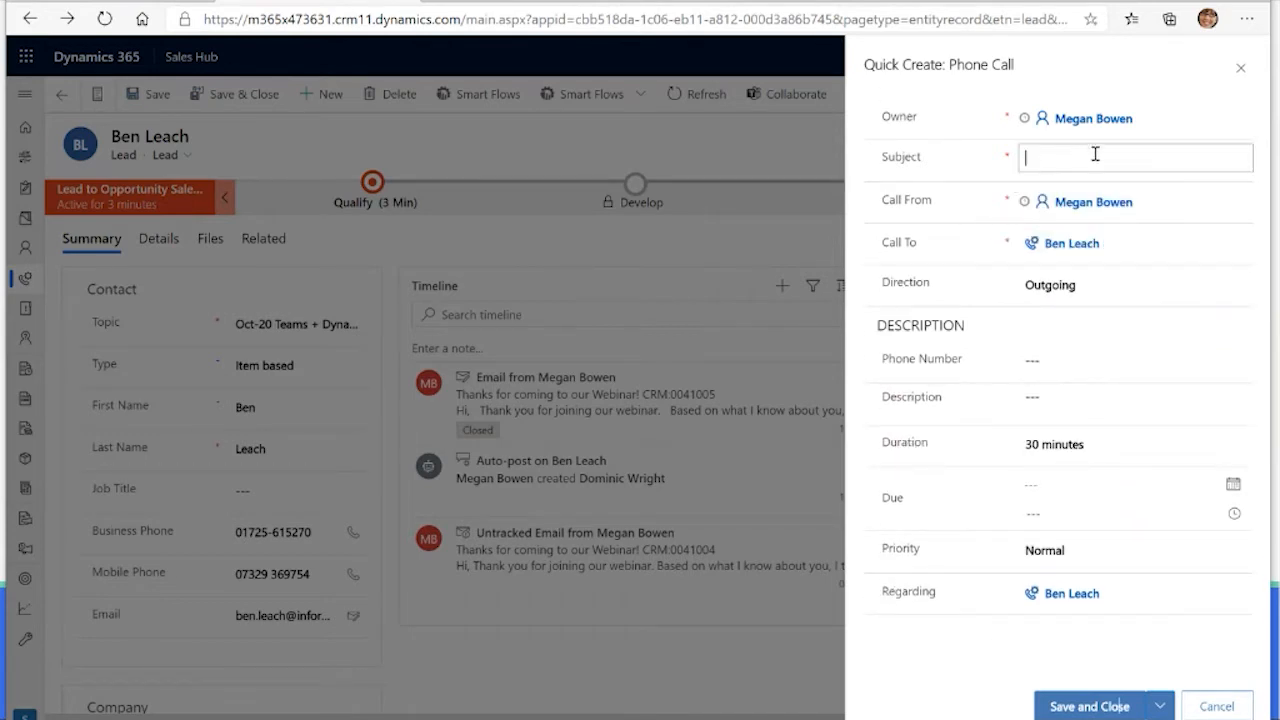
type("Proposal Discussion")
Step: Set the phone call's due date to 16/10/2020 at 16:30 and save the activity
left_click(1062, 484)
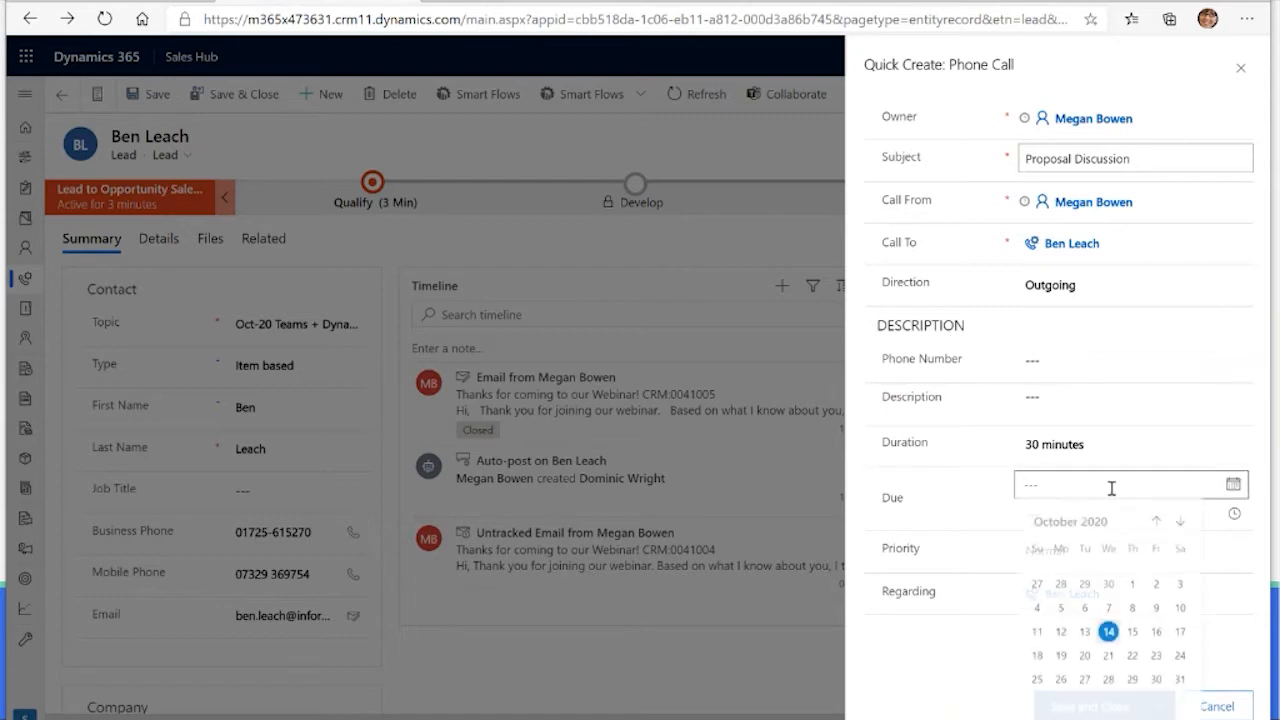
left_click(1154, 635)
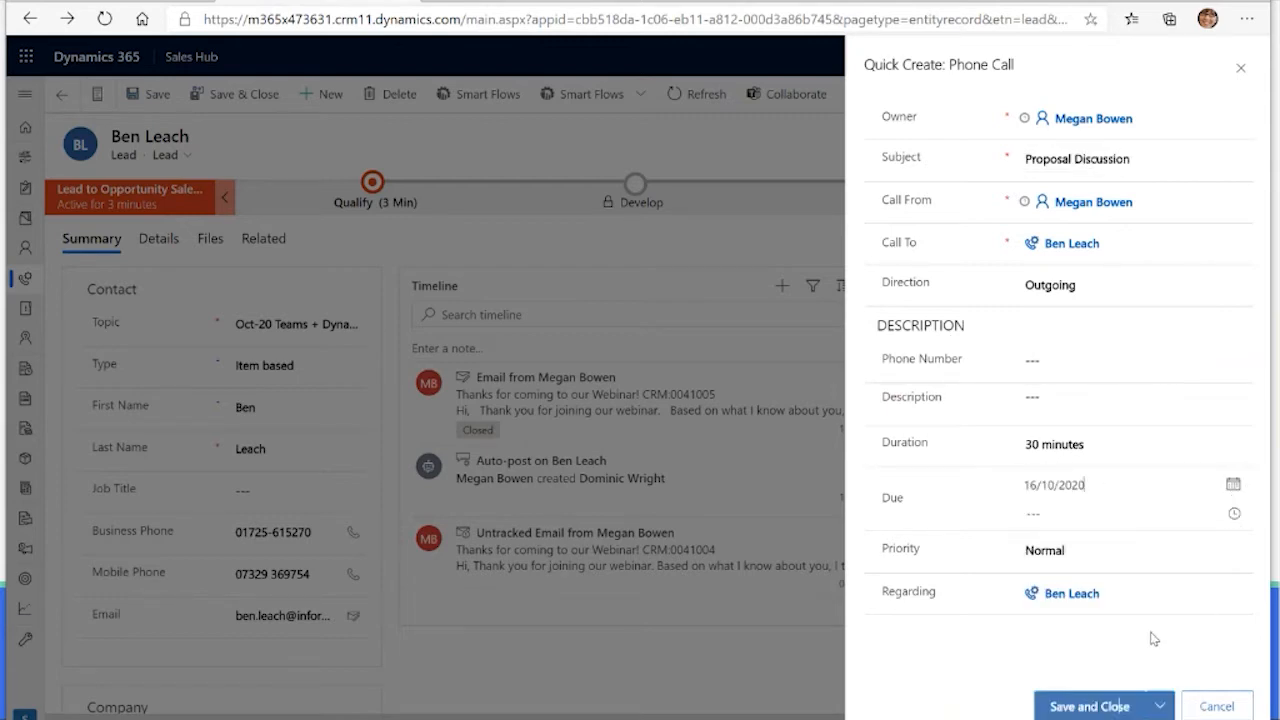
left_click(1233, 515)
scroll(1105, 645, "down", 5)
left_click(1097, 651)
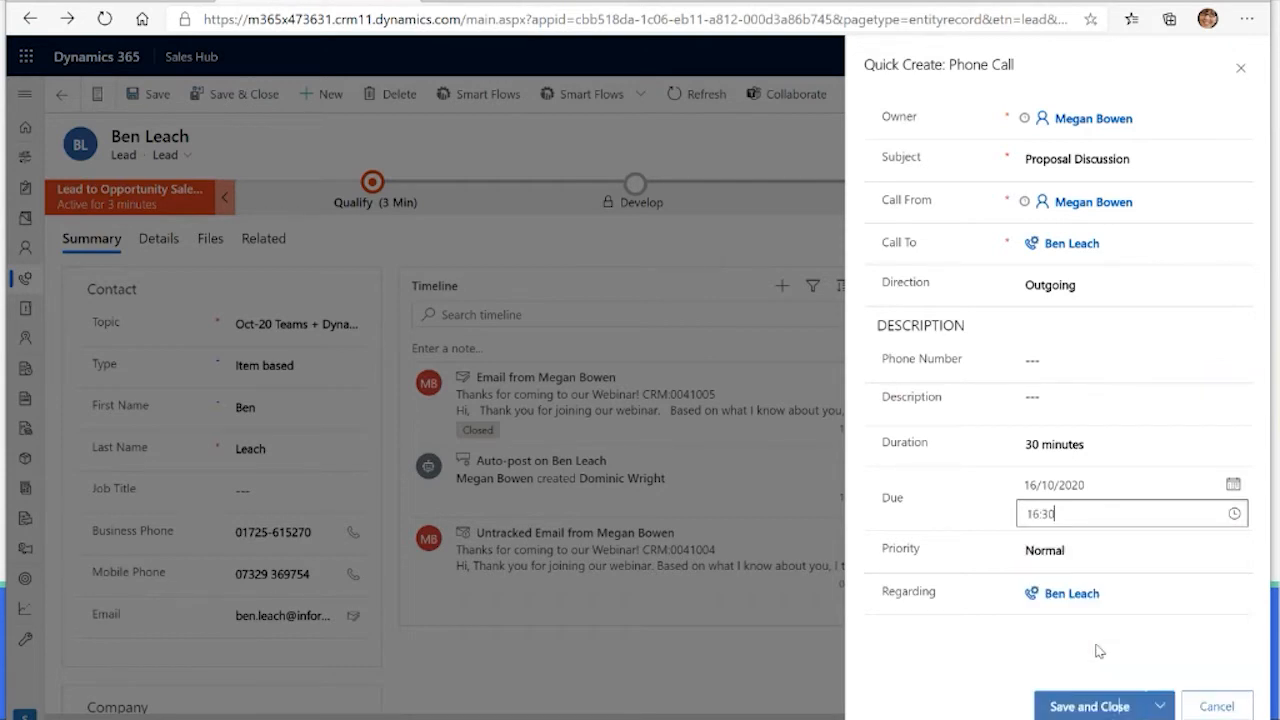
left_click(1097, 706)
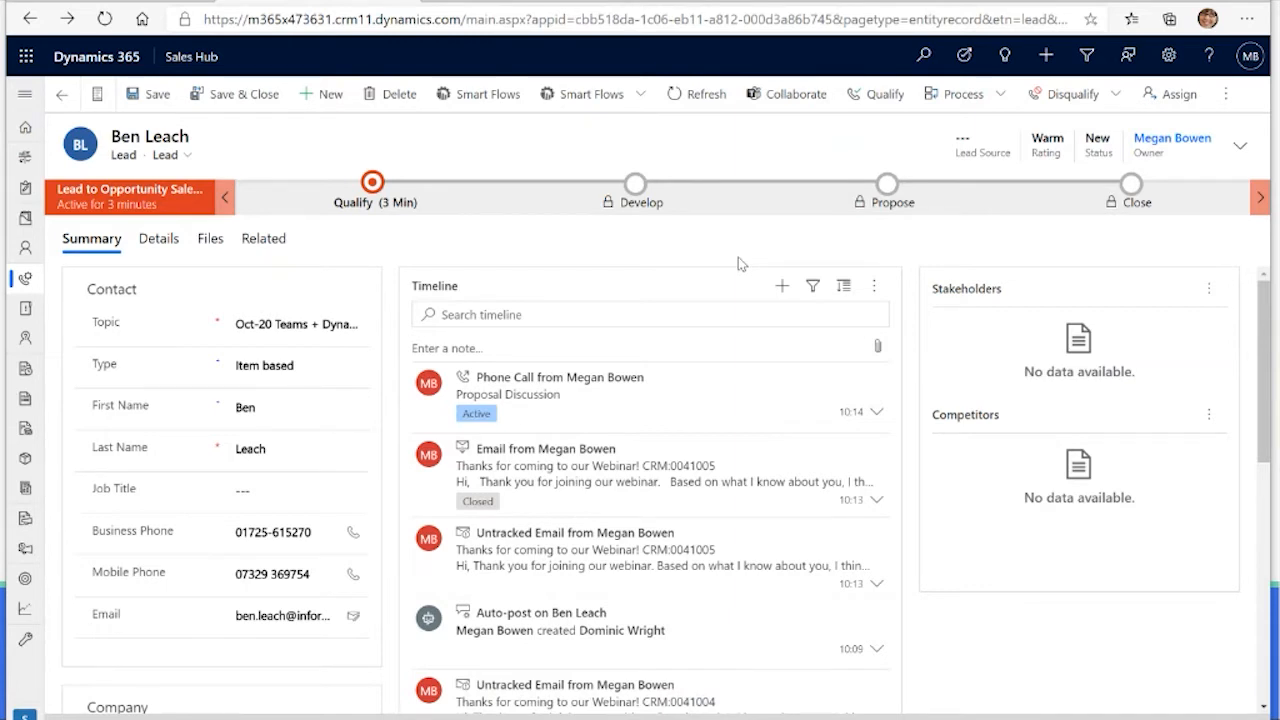
Step: Open the full Proposal Discussion phone call record from the lead's timeline
mouse_move(615, 411)
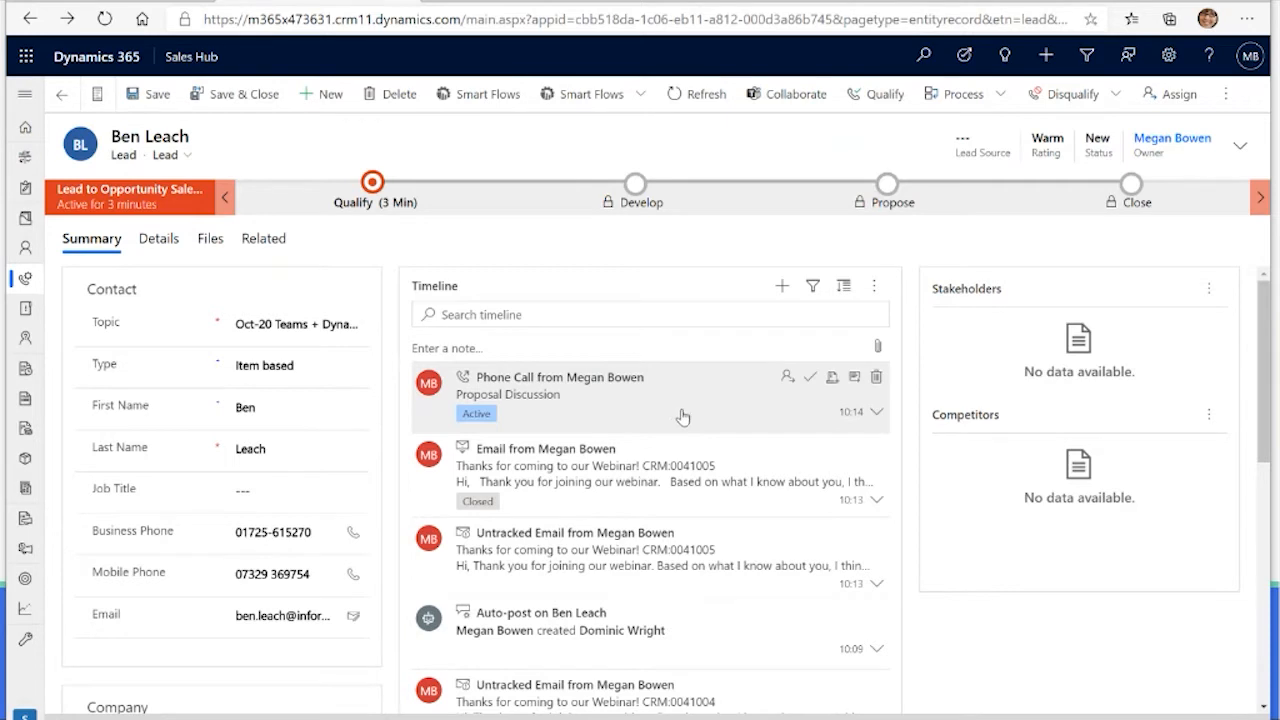
left_click(876, 418)
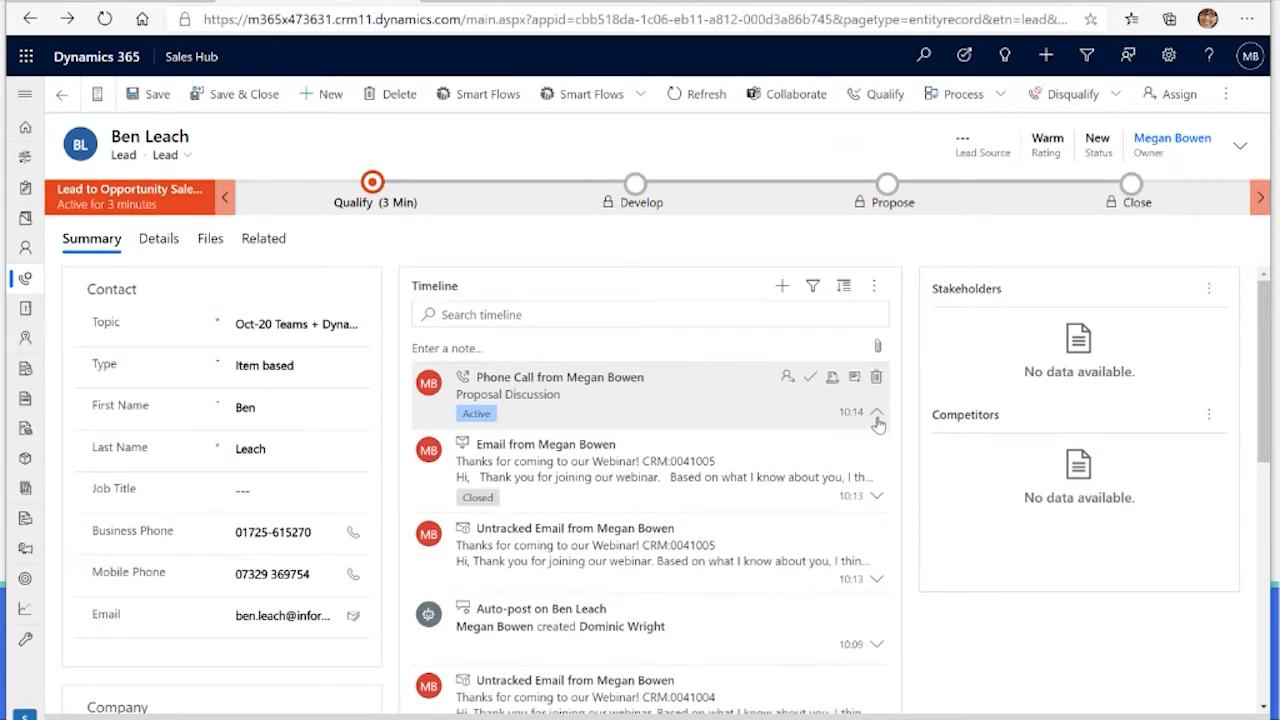
left_click(854, 379)
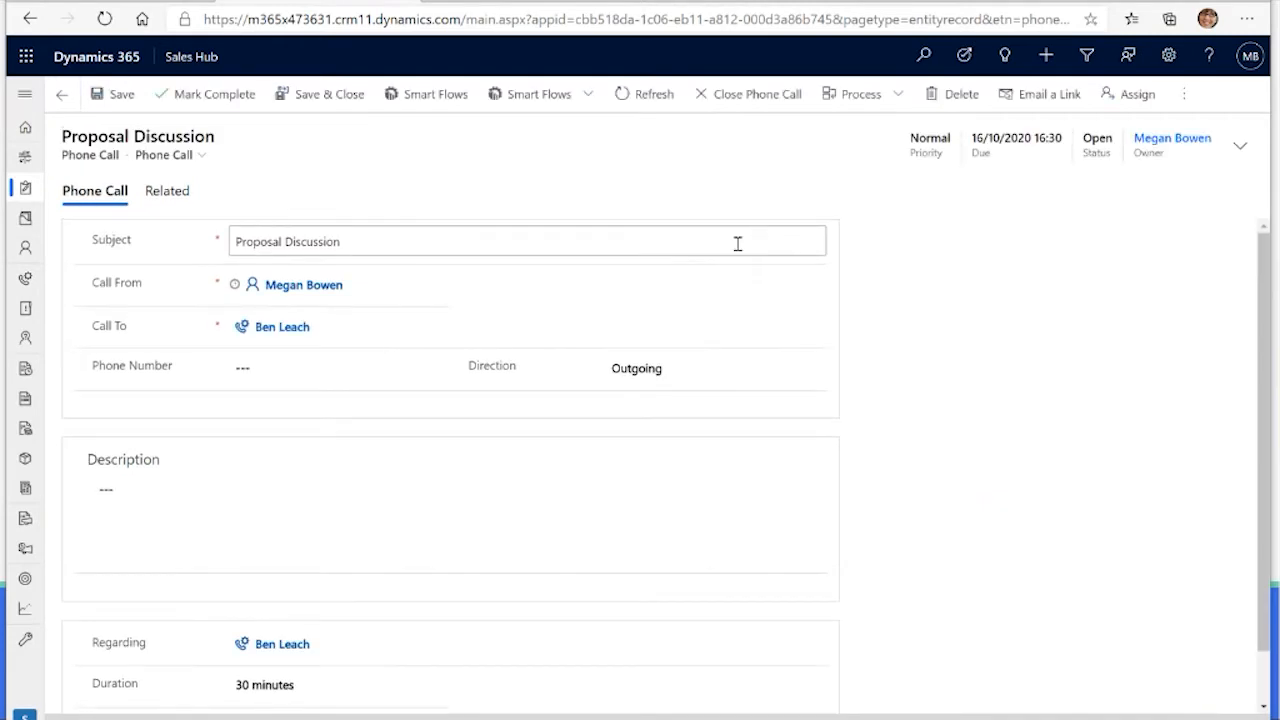
Step: Enter "Keen to progress this quarter" as the phone call's description
scroll(560, 380, "down", 1)
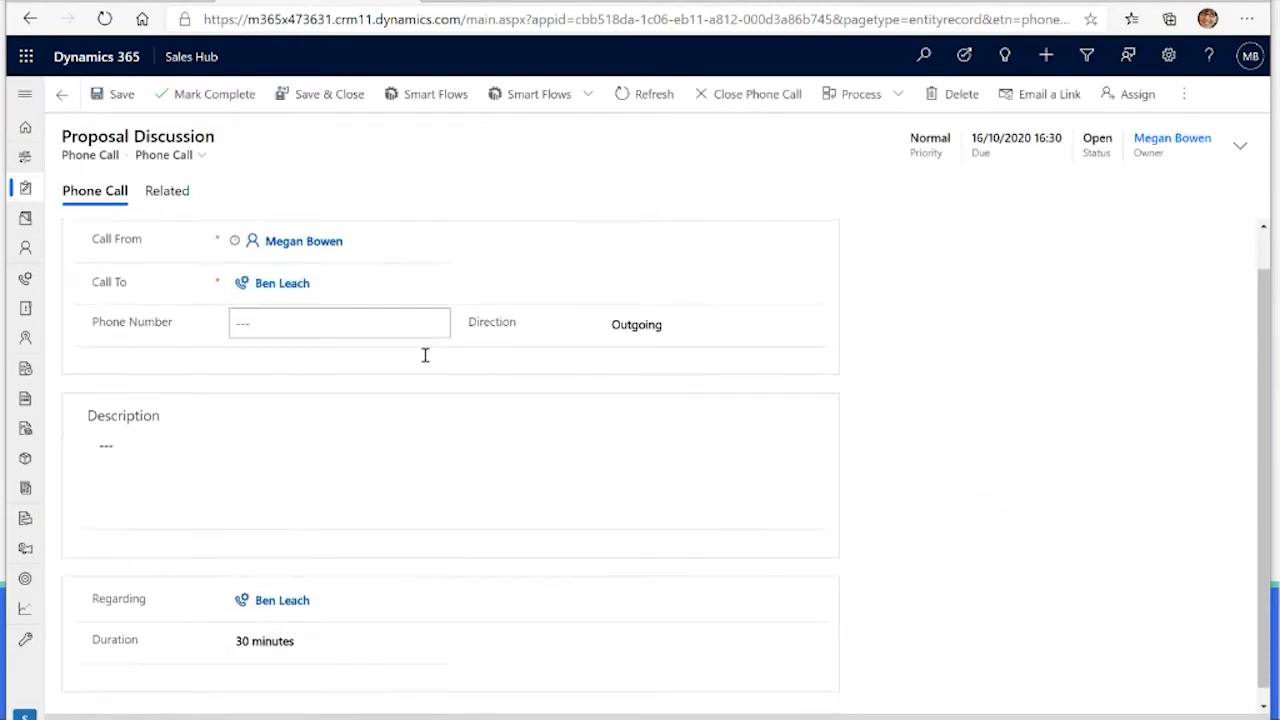
left_click(268, 431)
type("Keen to progress this quarter")
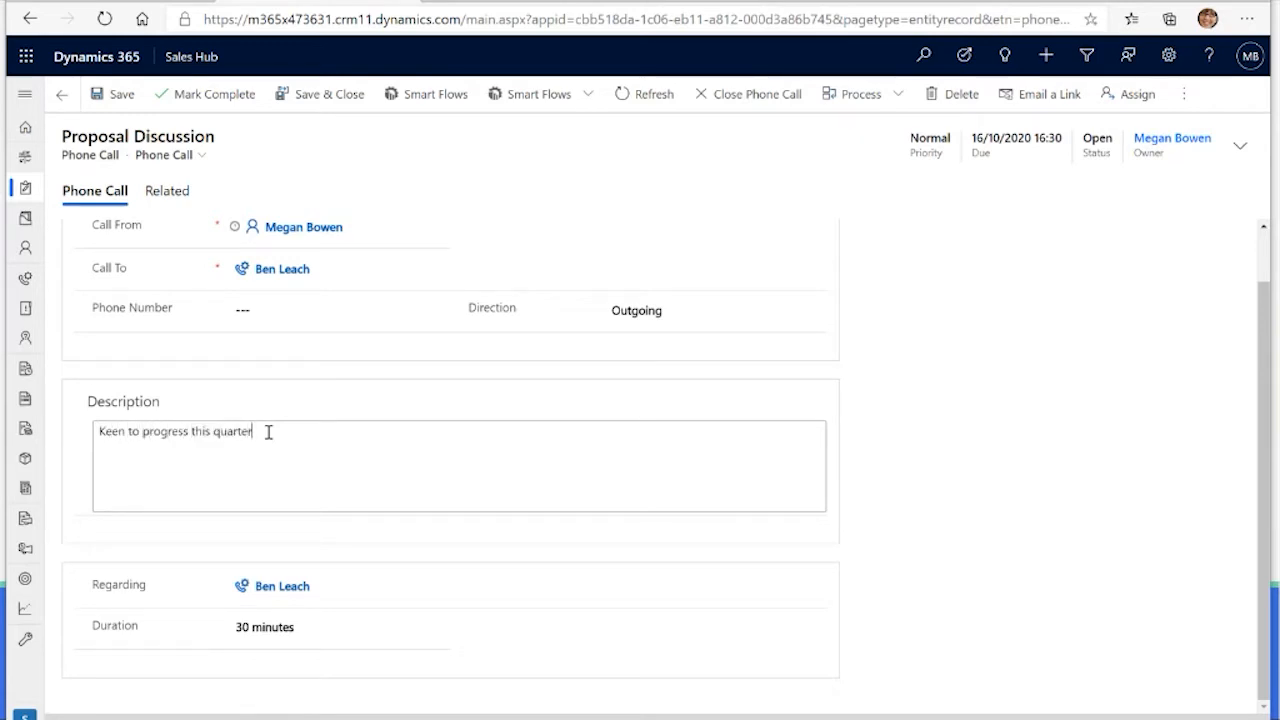
type(".")
Step: End the description with a full stop, save the phone call and mark it complete
left_click(114, 96)
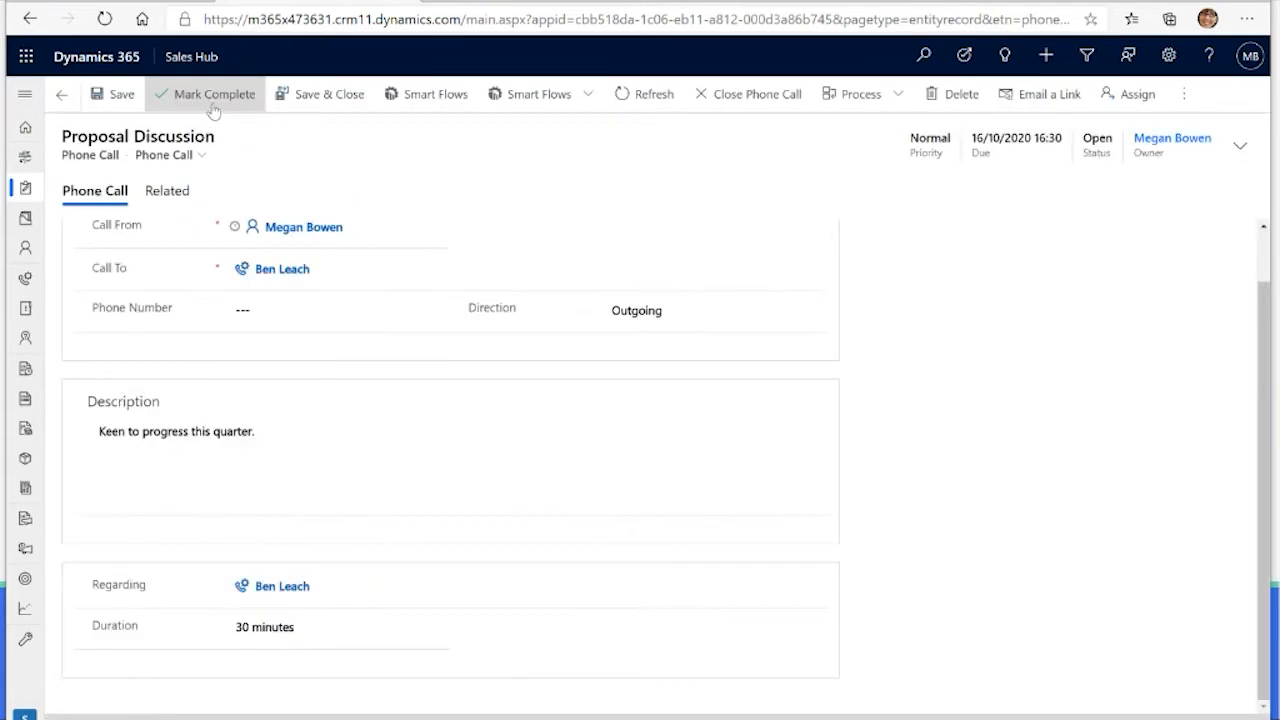
left_click(213, 100)
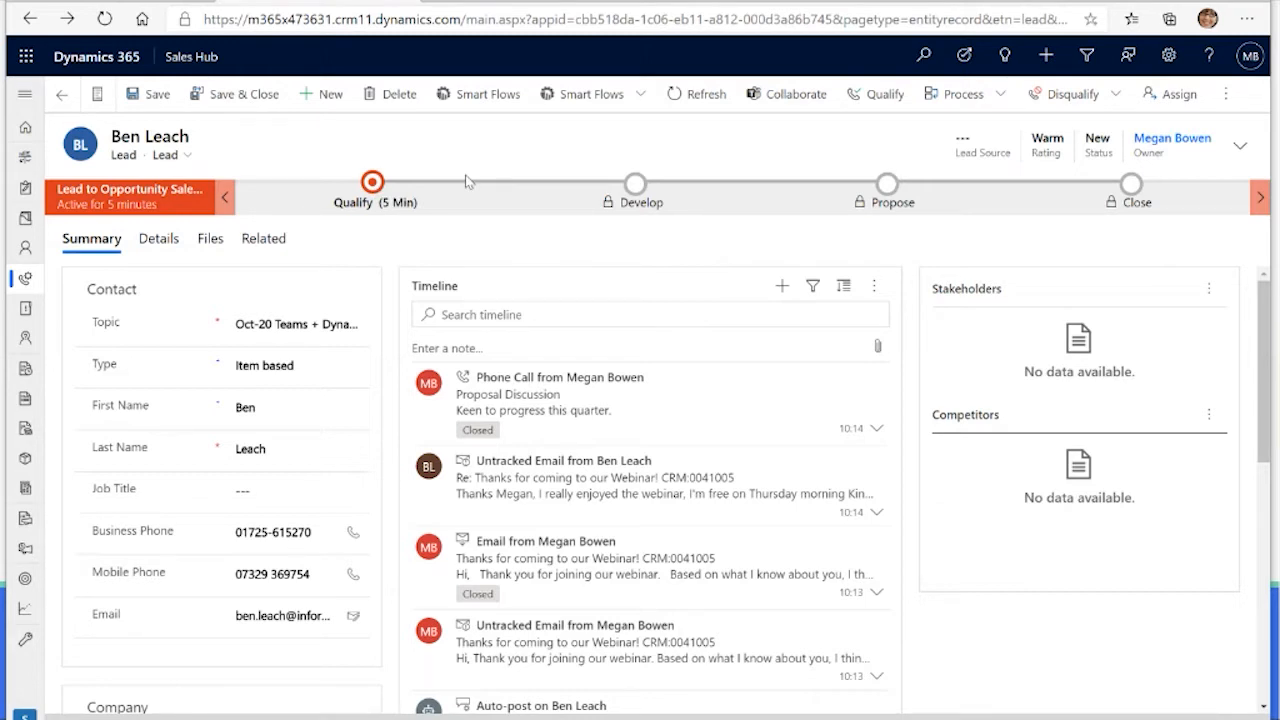
Step: In the lead's Qualify stage, set the purchase timeframe to Immediate and the existing account to Alpine Ski House
left_click(373, 184)
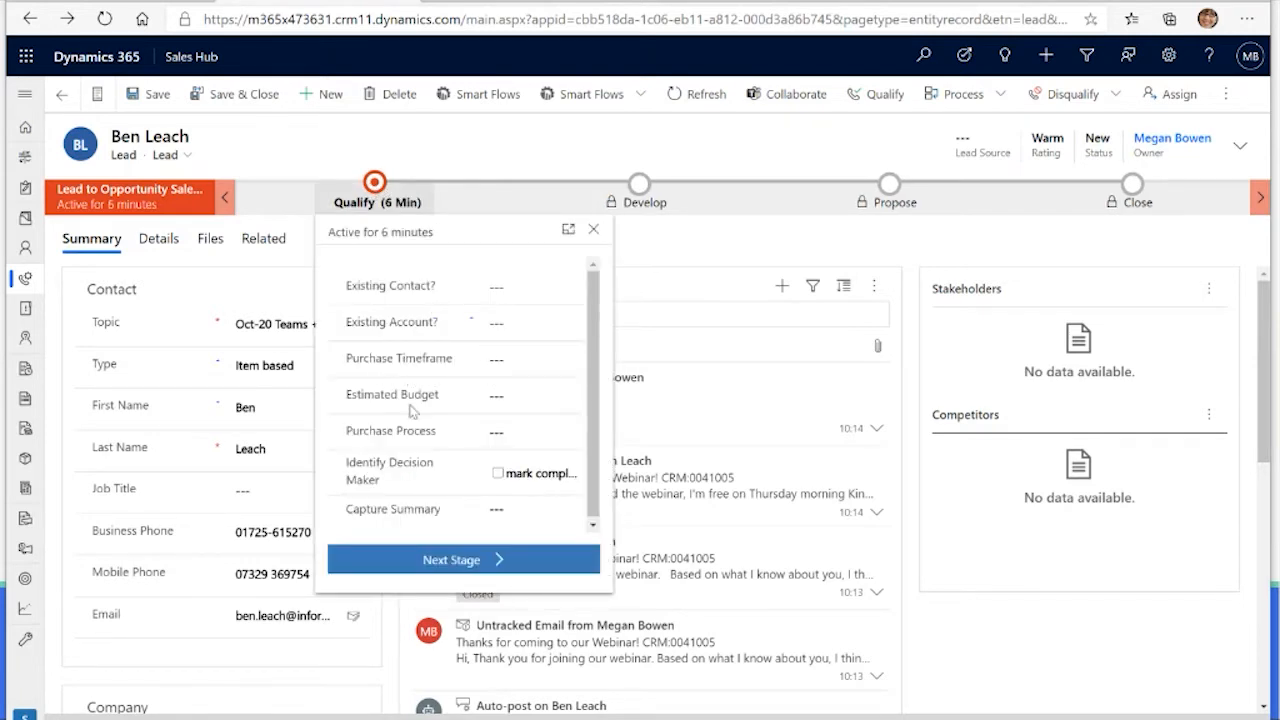
left_click(516, 360)
left_click(544, 419)
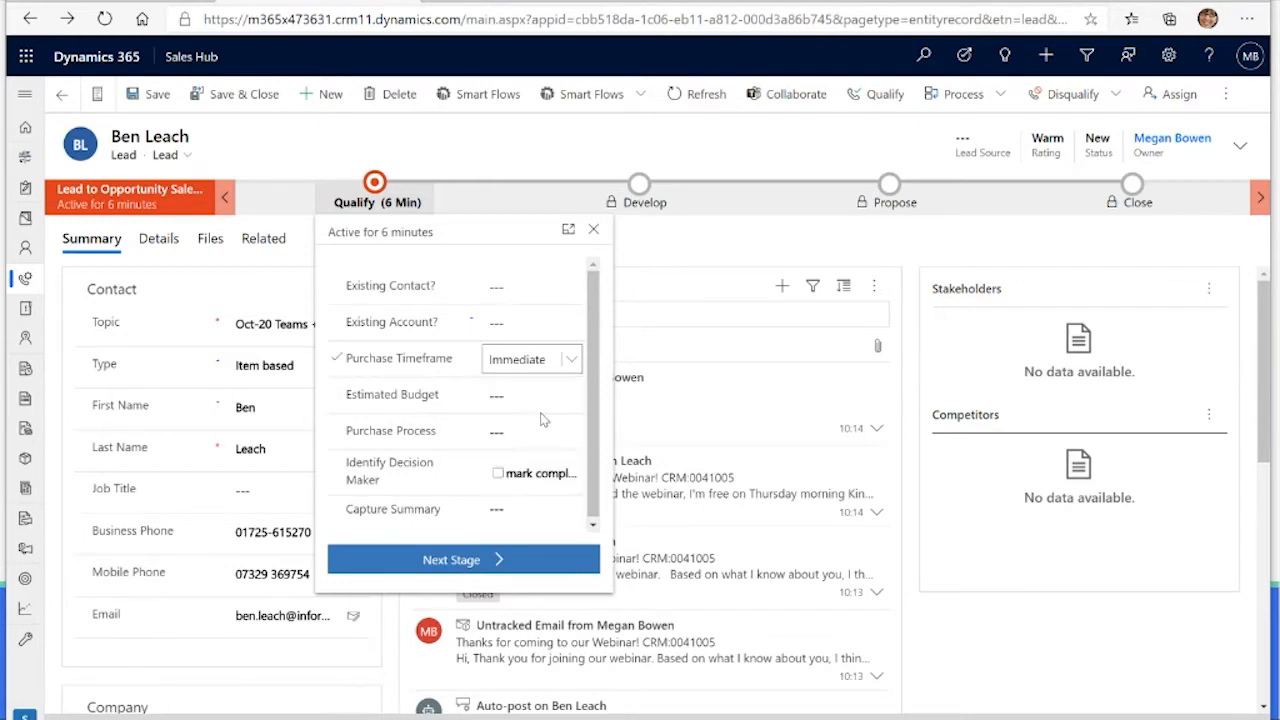
left_click(494, 325)
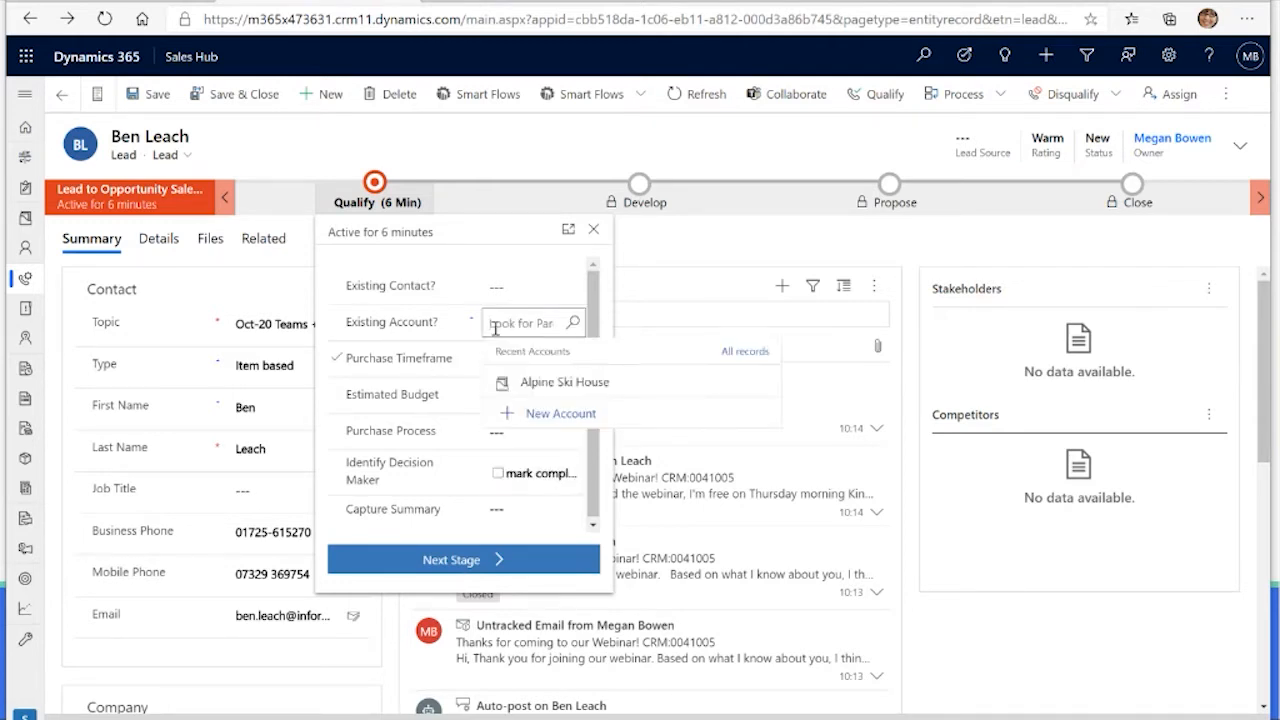
left_click(560, 381)
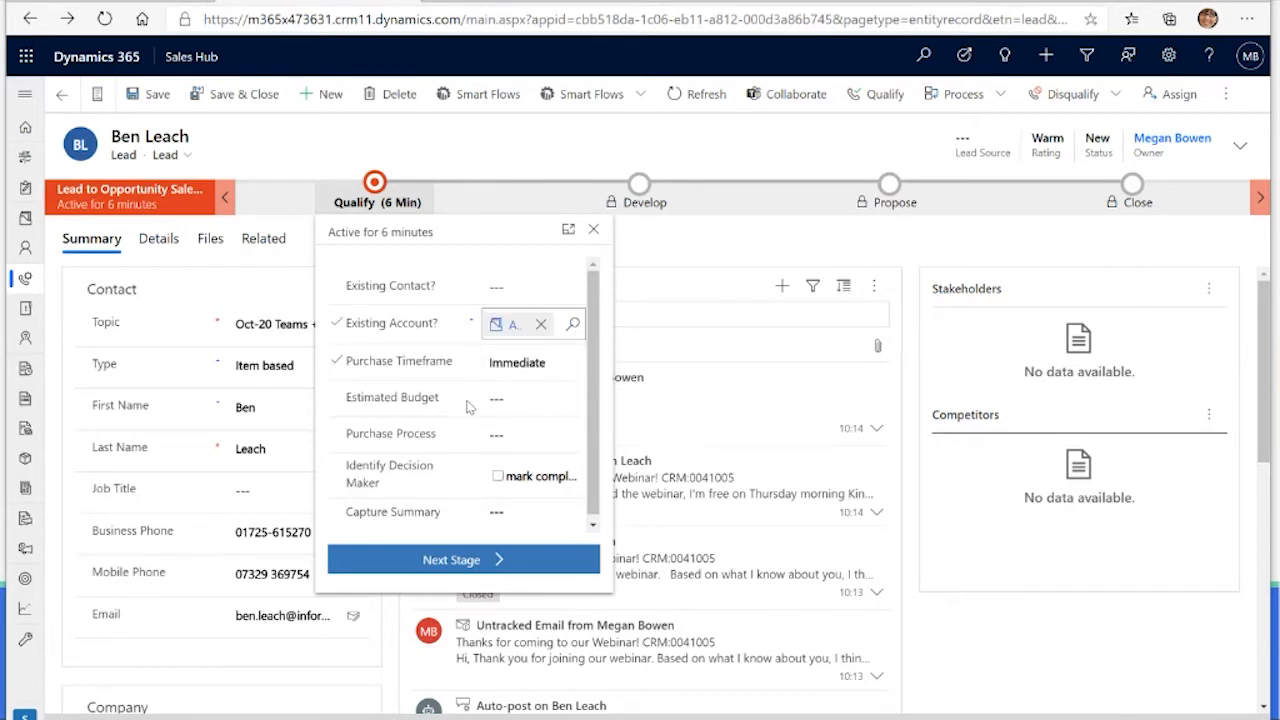
Step: Enter an estimated budget of 10000 and set the purchase process to Individual in the Qualify stage
left_click(532, 401)
type("10000")
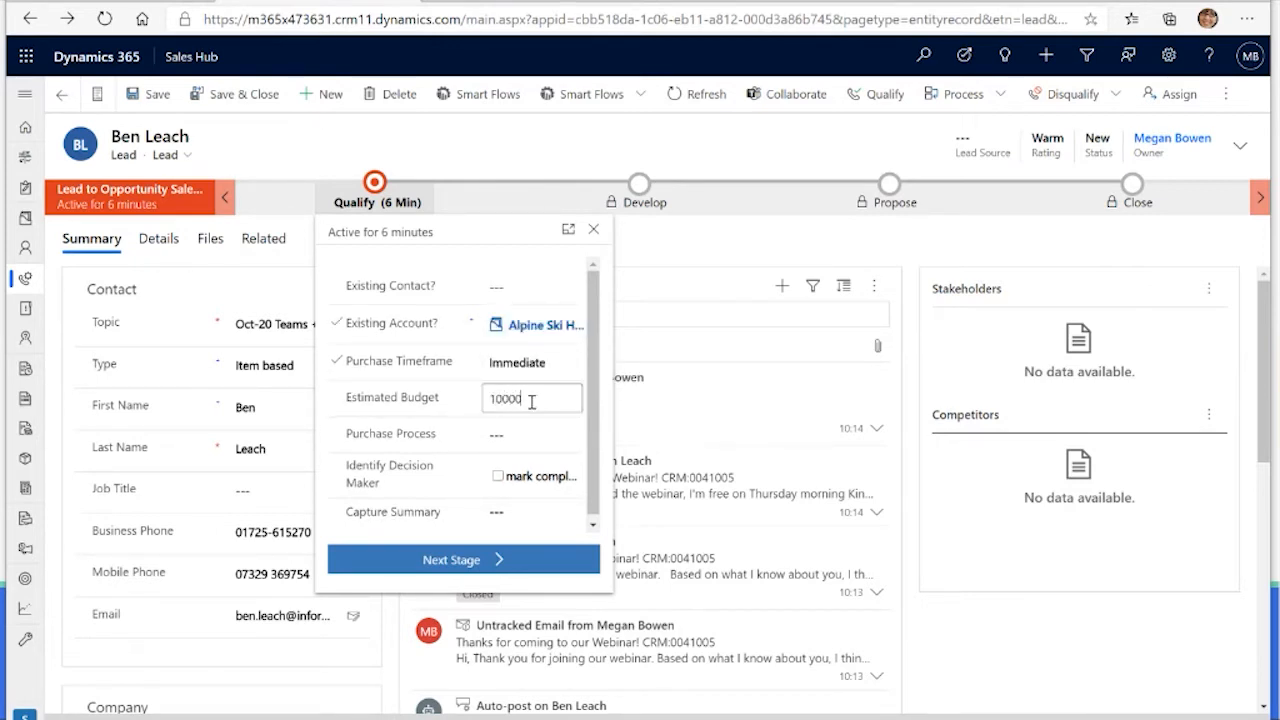
left_click(525, 434)
left_click(520, 438)
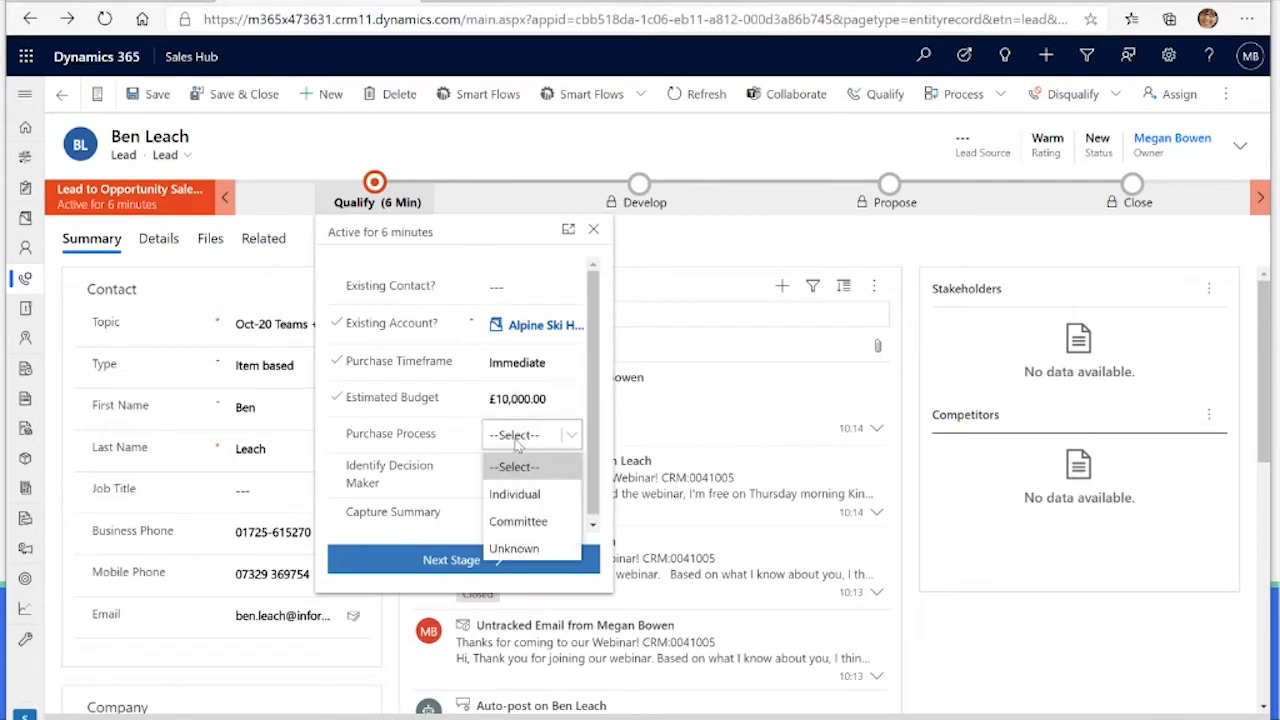
left_click(538, 492)
Step: Mark Identify Decision Maker as completed and save the lead, ignoring the possible duplicate record
left_click(497, 477)
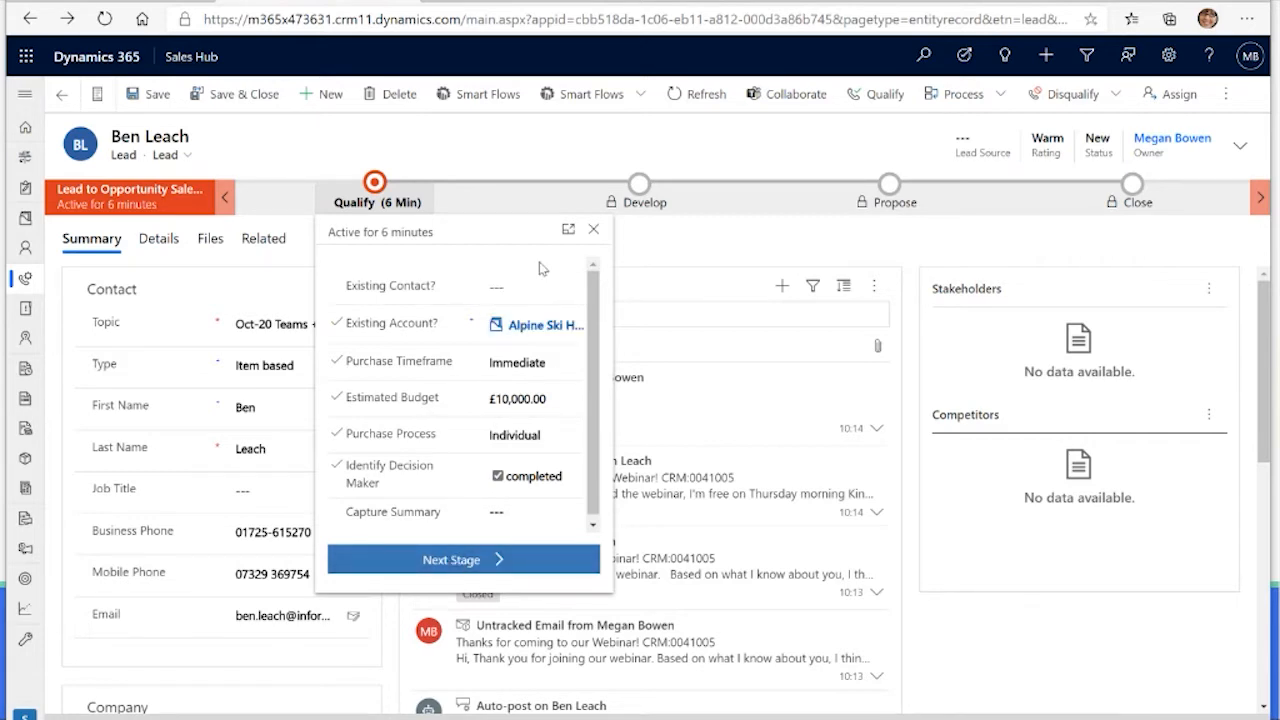
scroll(541, 272, "down", 1)
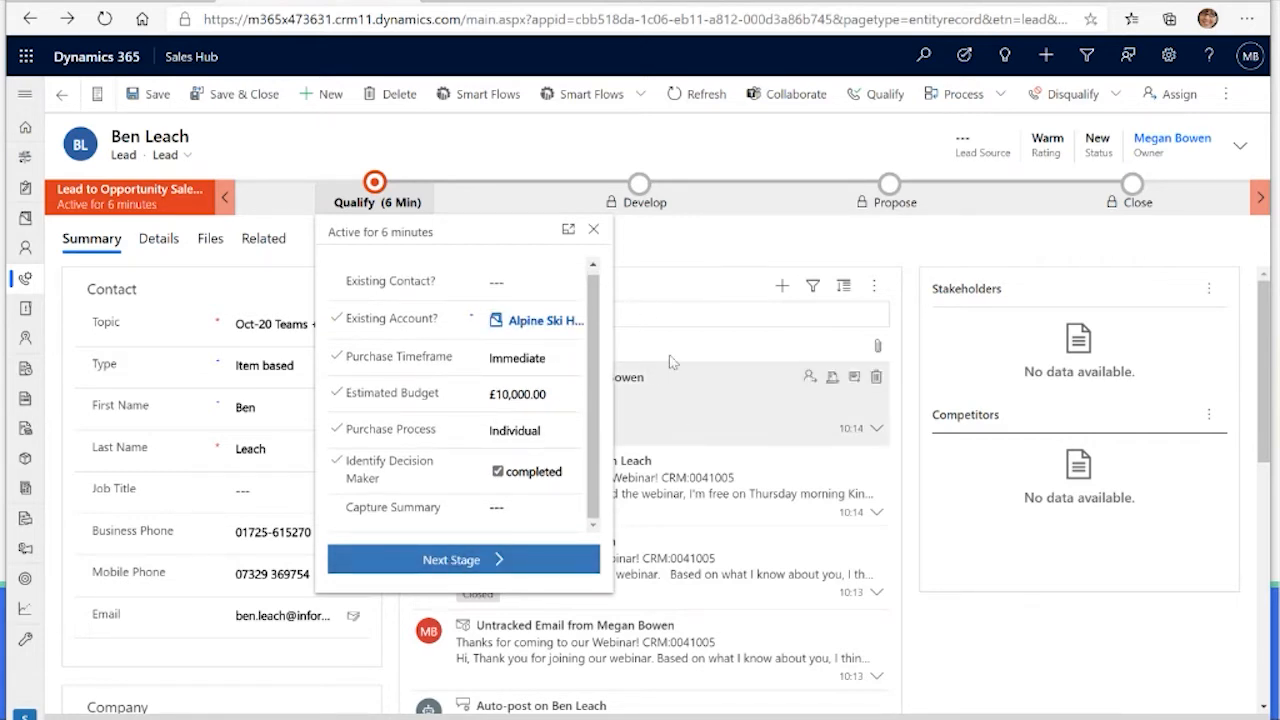
left_click(592, 229)
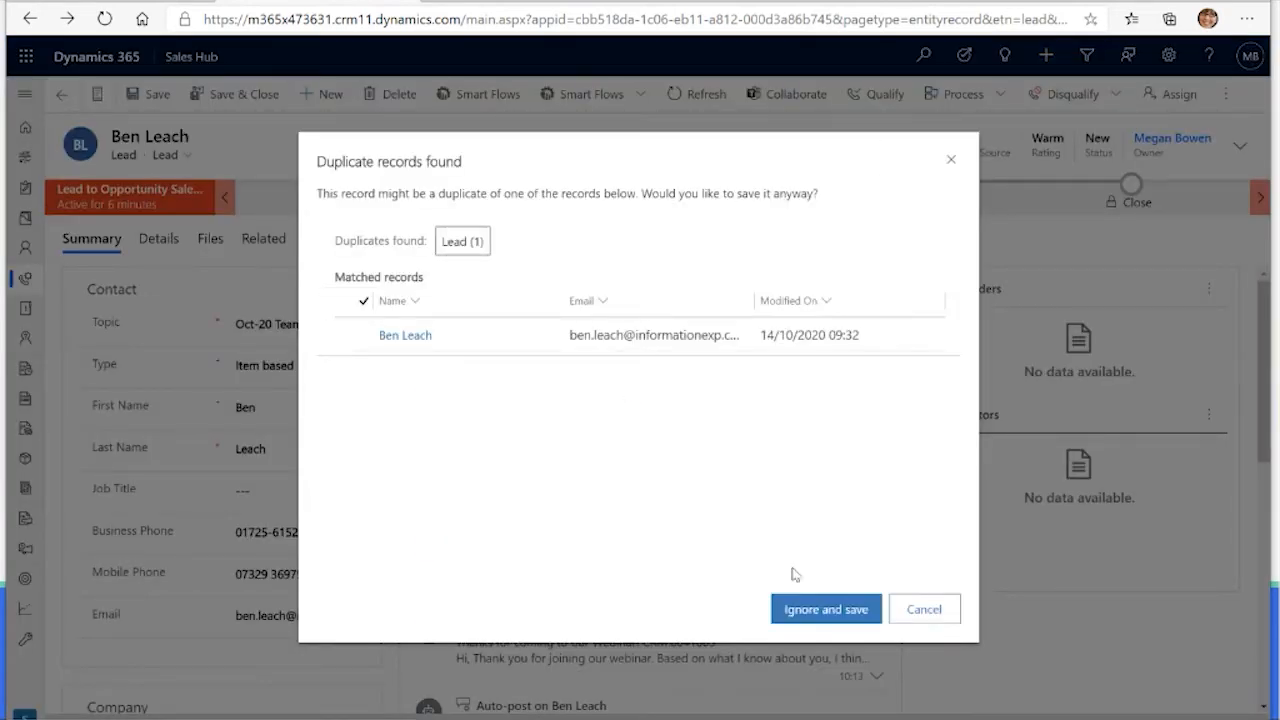
left_click(816, 622)
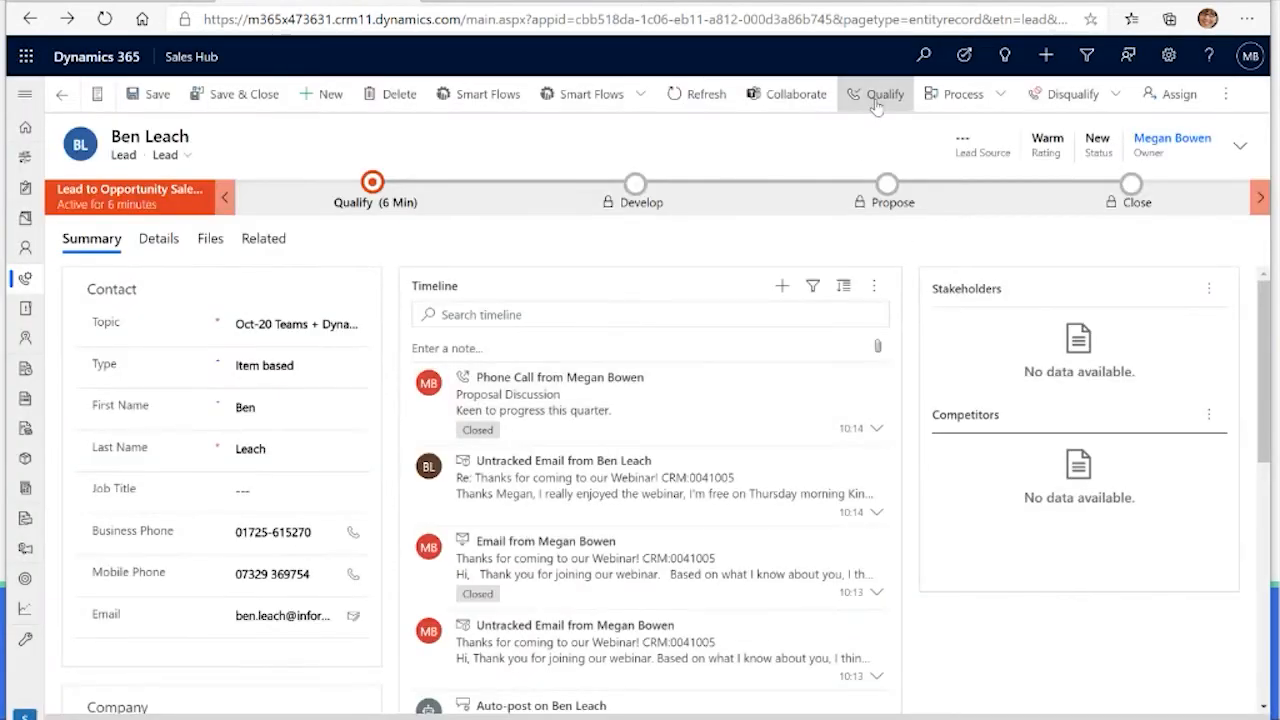
Step: Qualify the lead into an opportunity linked to the matching Alpine Ski House account, leaving the contact match blank
left_click(875, 100)
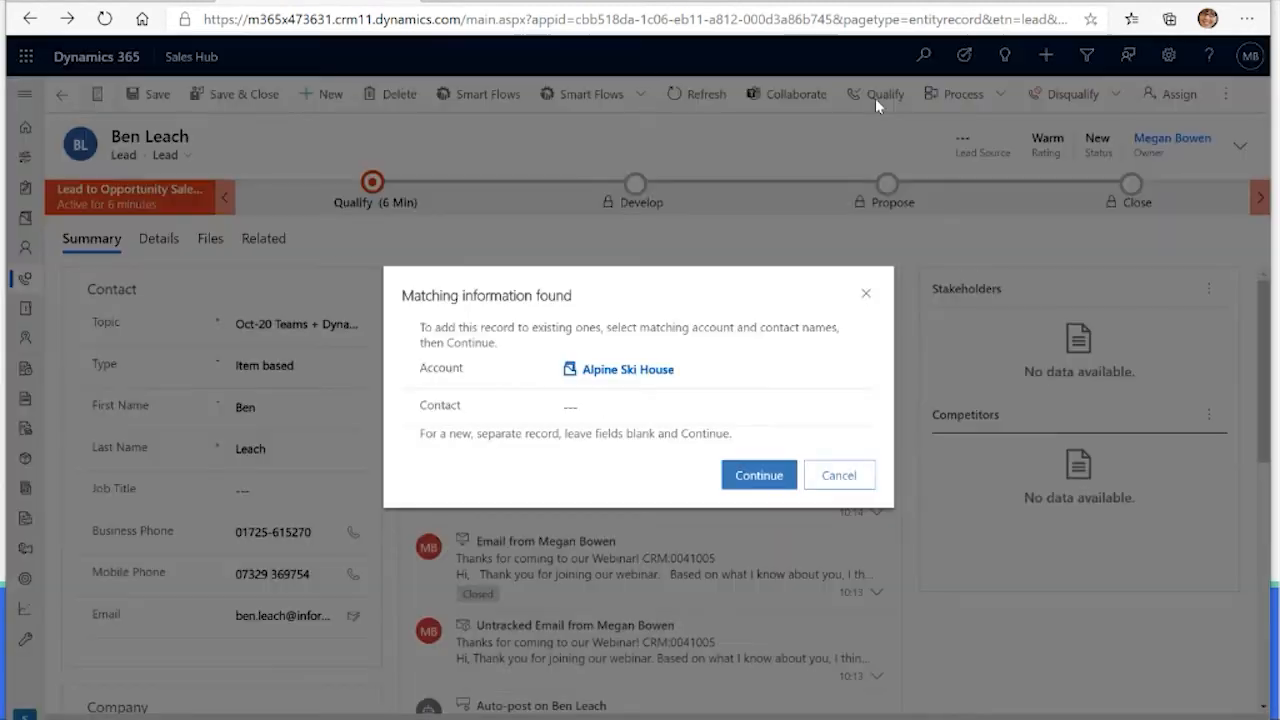
left_click(755, 476)
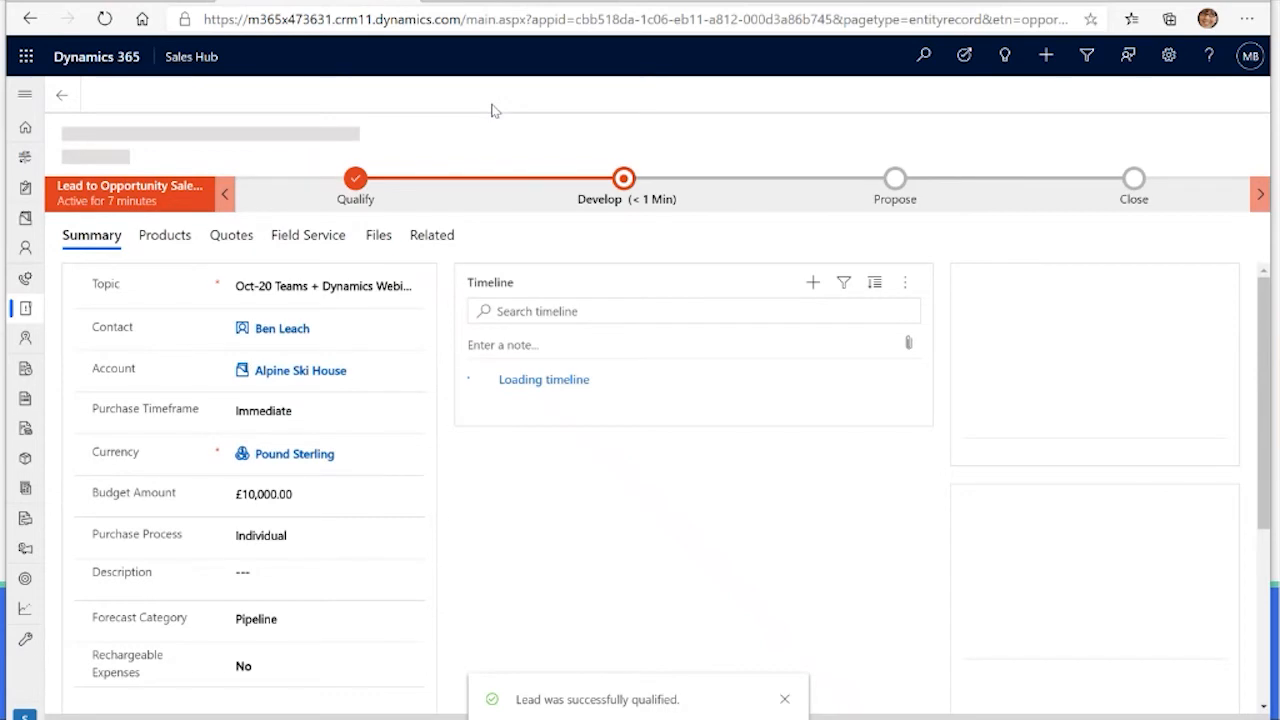
left_click(490, 104)
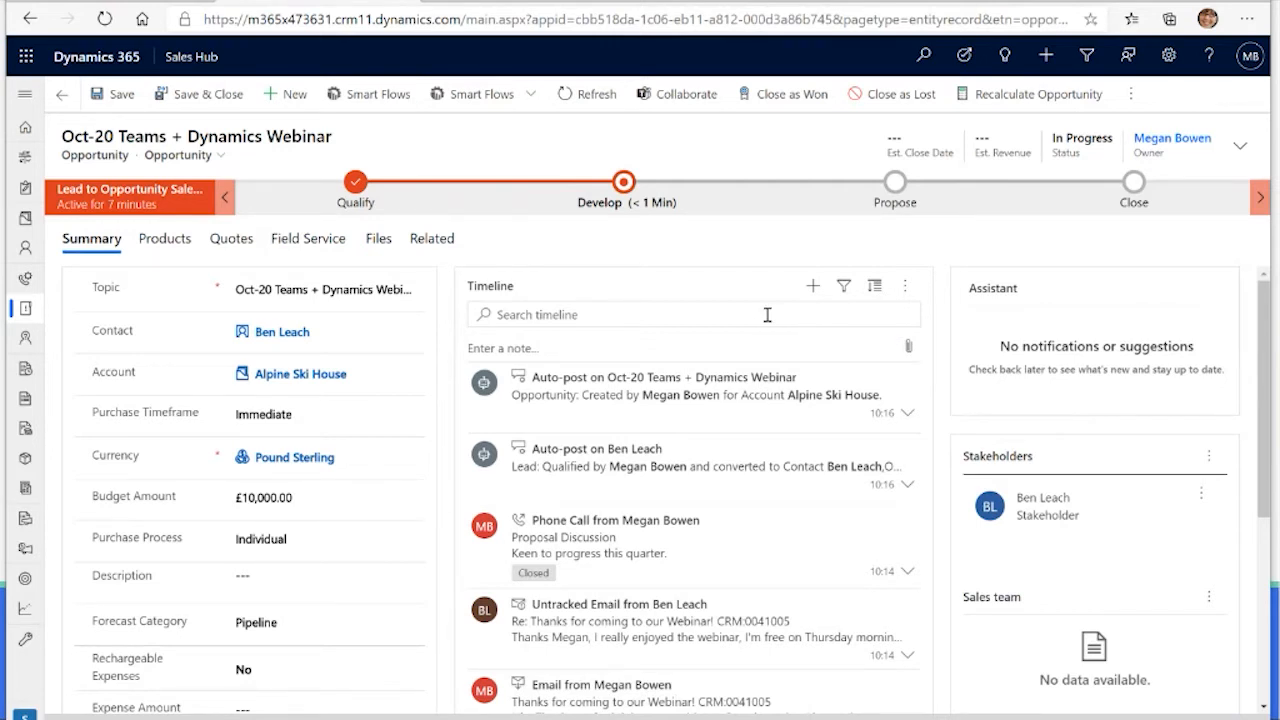
Step: Change the opportunity's topic to "Teams + Dynamics Christmas Go Live"
triple_click(337, 290)
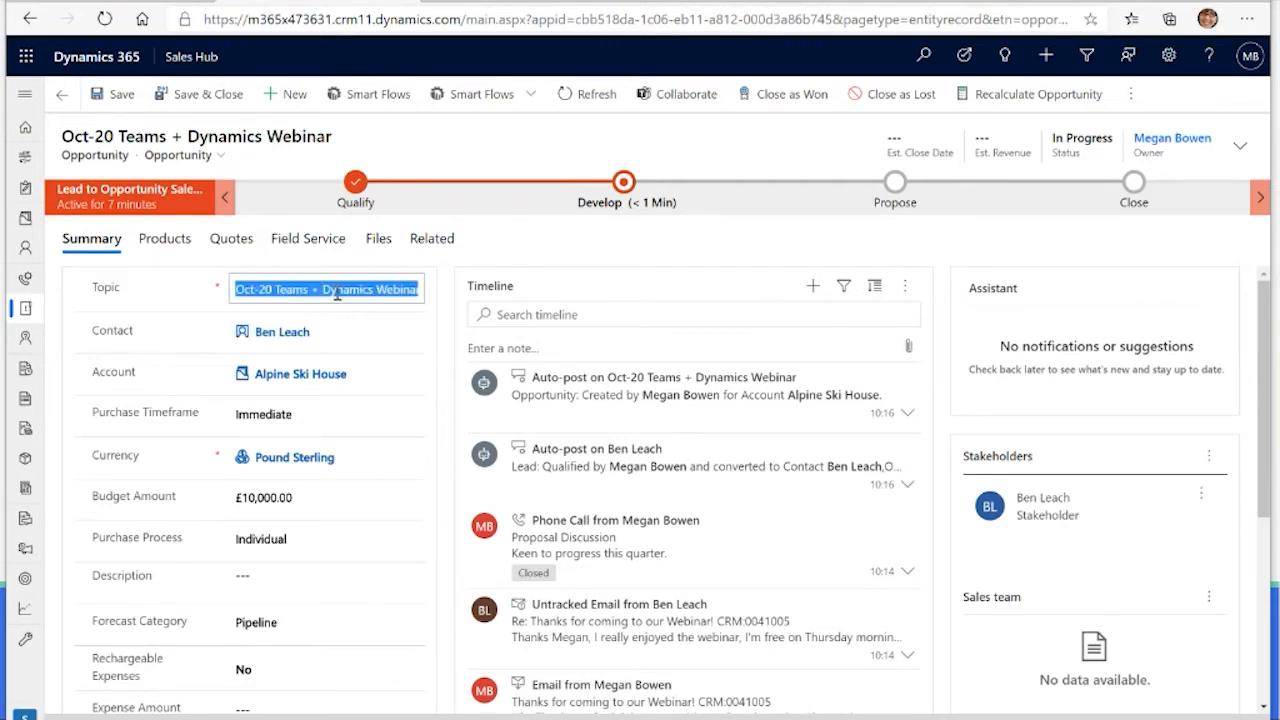
left_click(337, 292)
left_click_drag(275, 290, 93, 298)
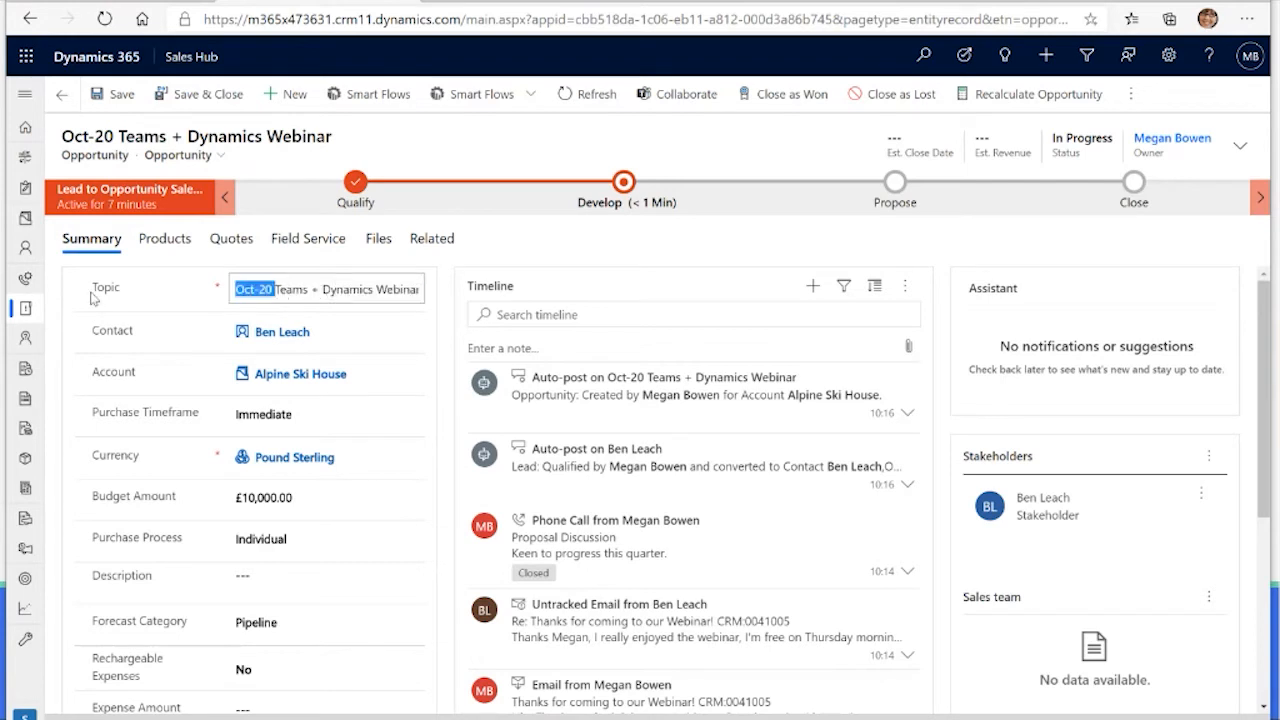
key("BackSpace")
key("ctrl+shift+Left")
type("Christmas Go Live")
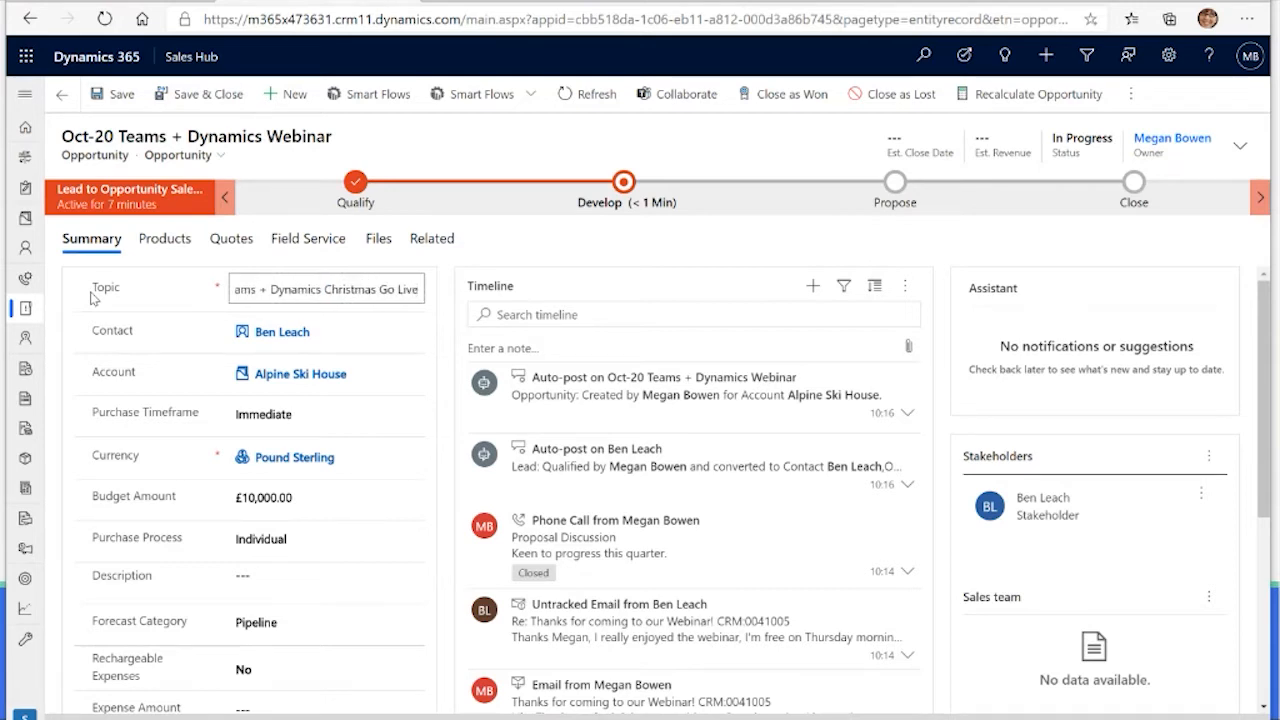
key("Home")
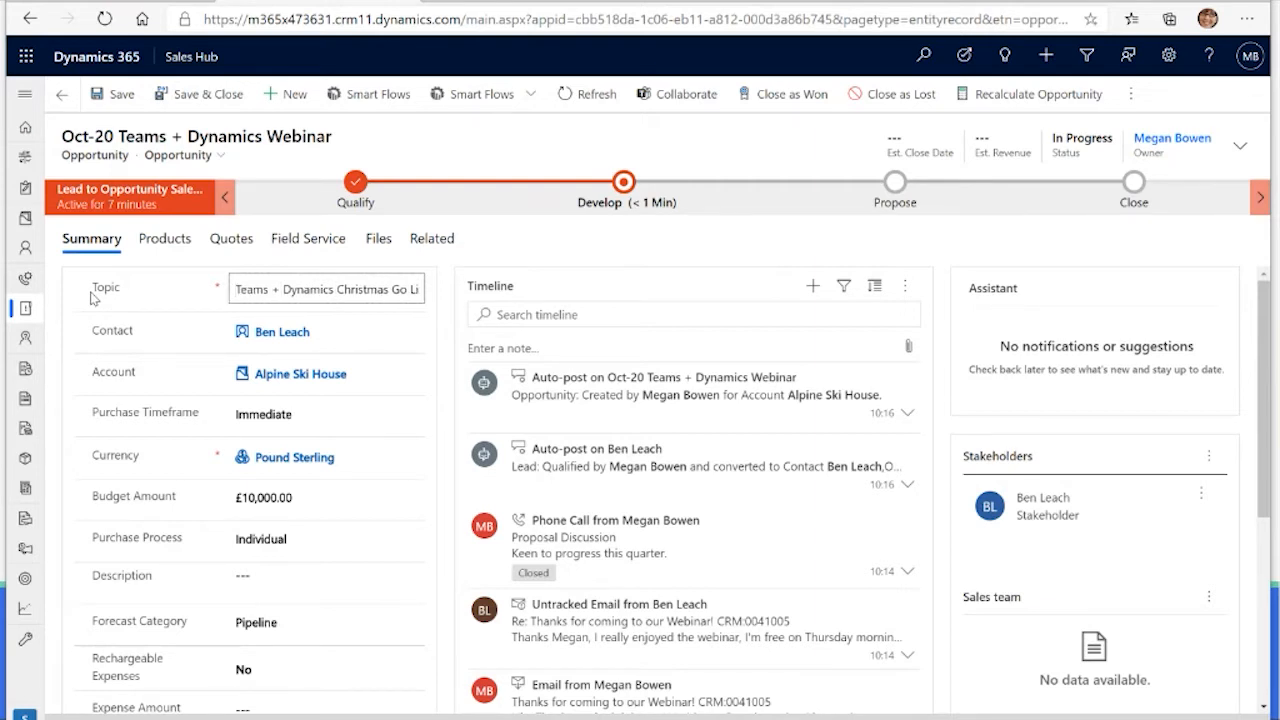
left_click(408, 268)
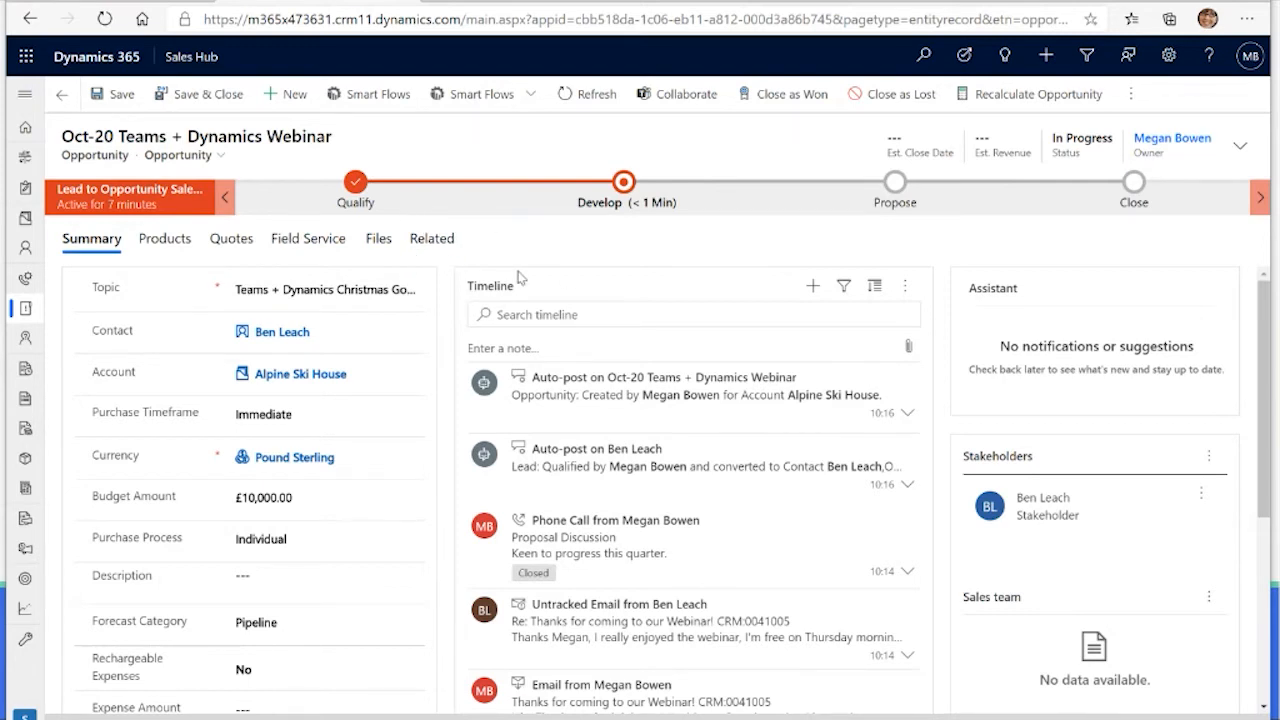
Step: Look through the opportunity's summary fields and activity timeline
scroll(556, 278, "down", 1)
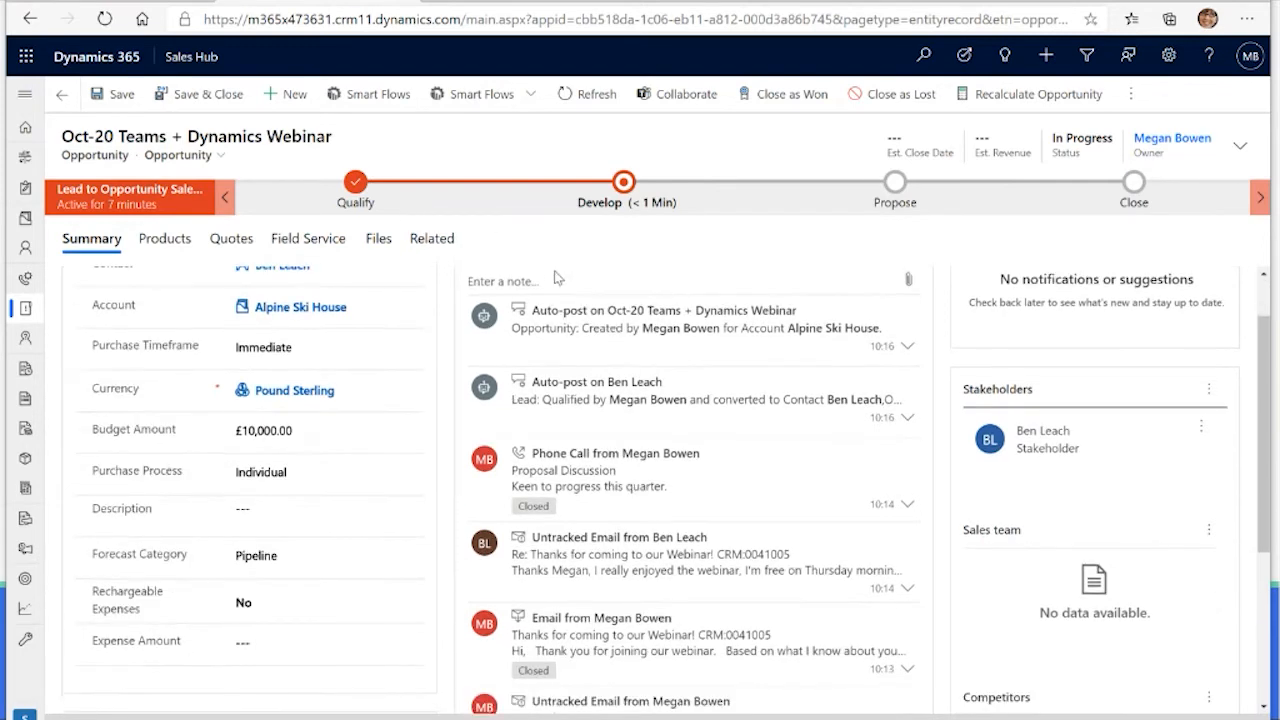
scroll(556, 279, "down", 1)
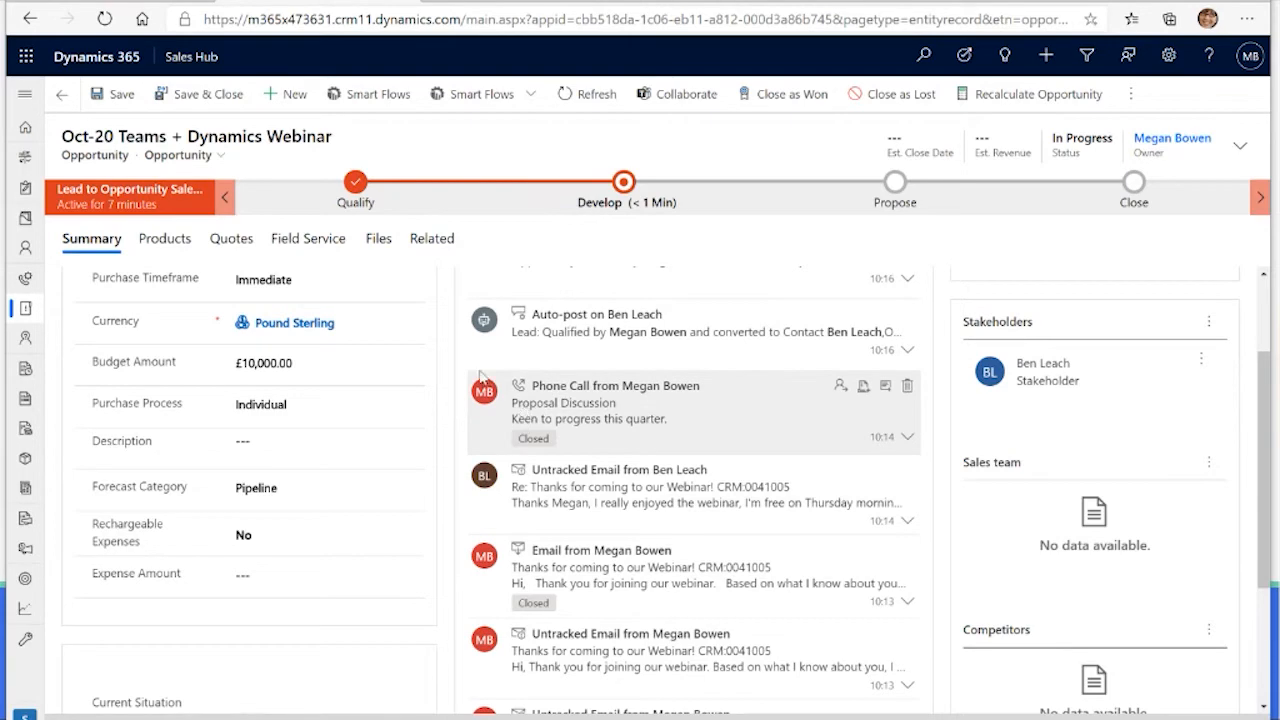
scroll(450, 375, "down", 1)
scroll(452, 377, "up", 2)
scroll(450, 377, "up", 1)
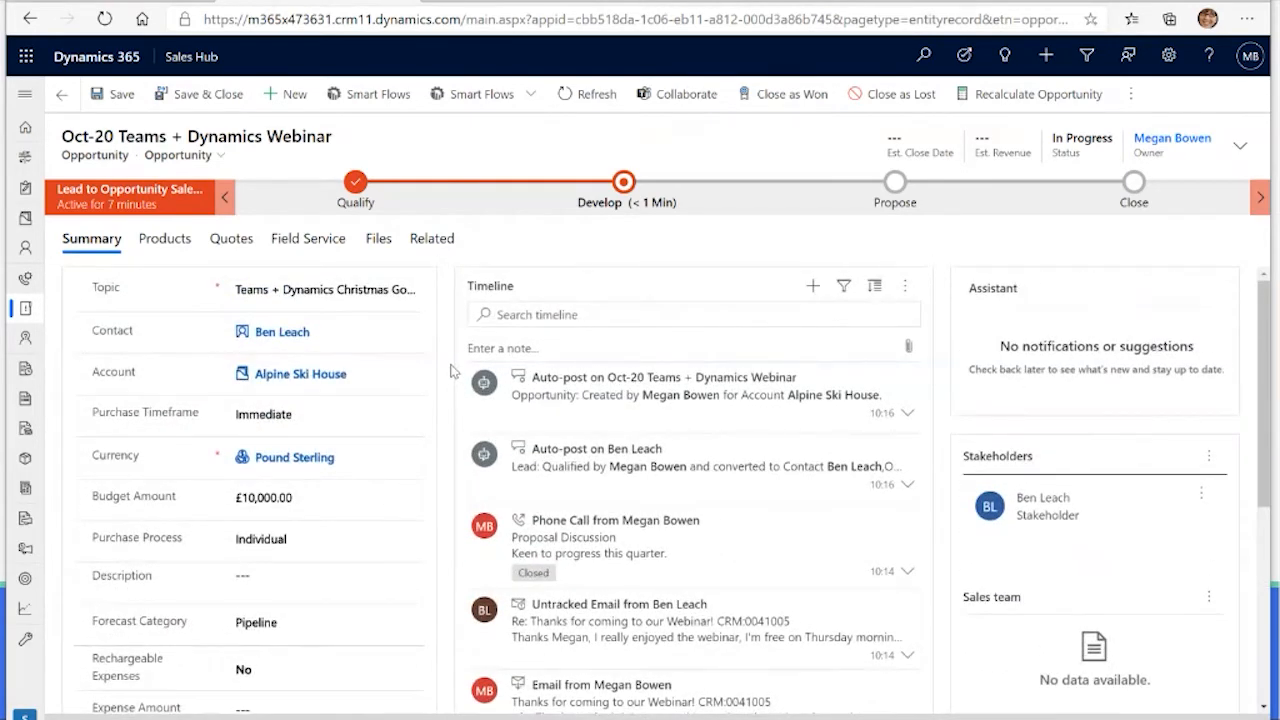
scroll(318, 607, "down", 1)
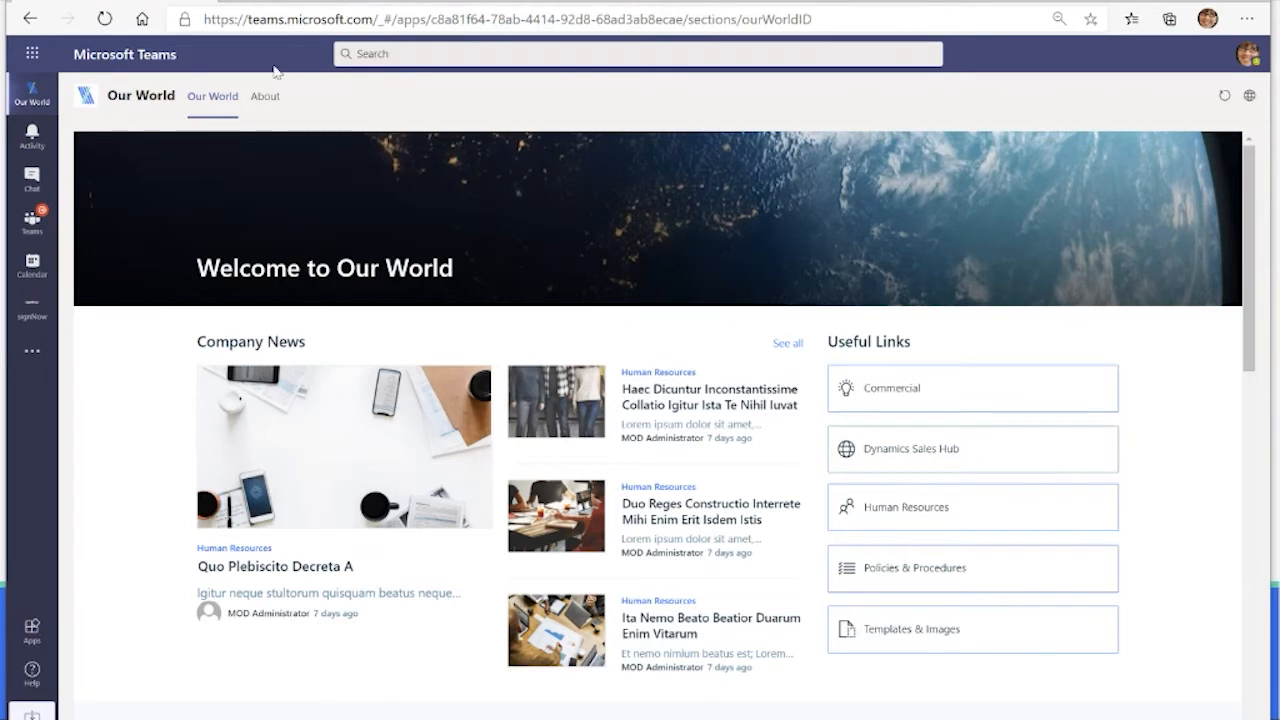
Step: In Microsoft Teams, create a standard channel named "Xmas Rollout" in the Alpine Ski House team
left_click(30, 222)
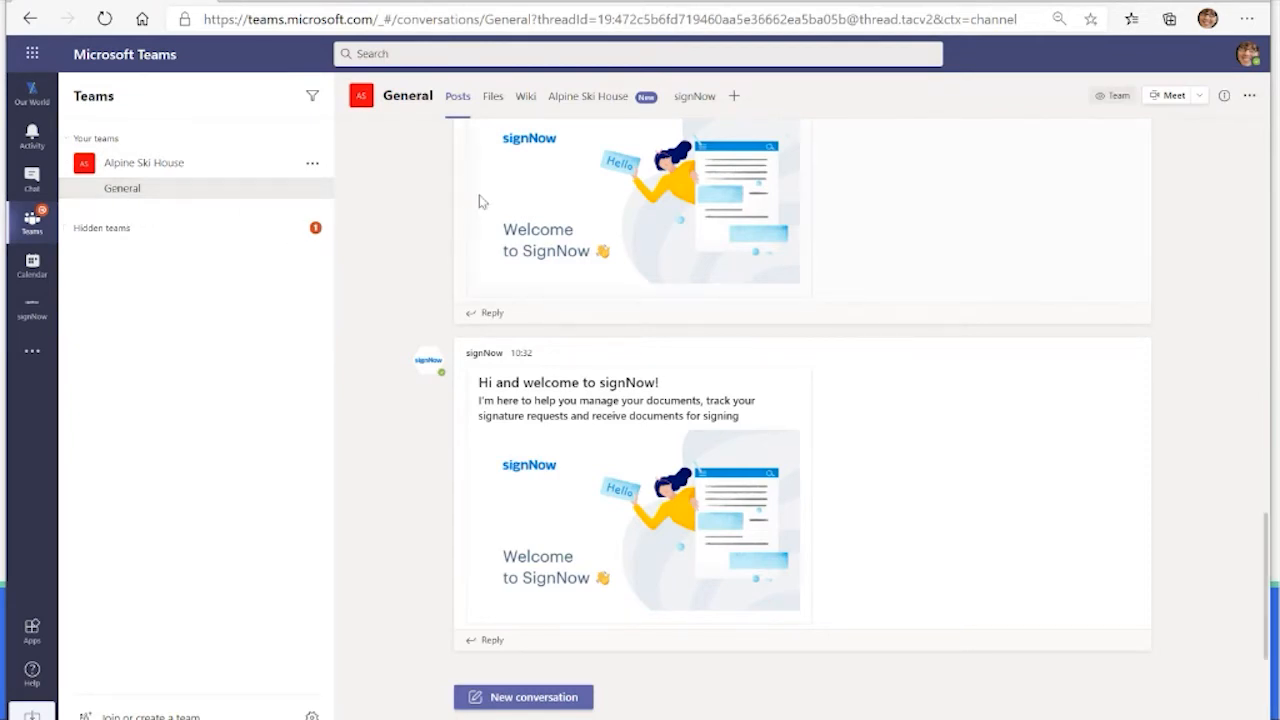
left_click(312, 163)
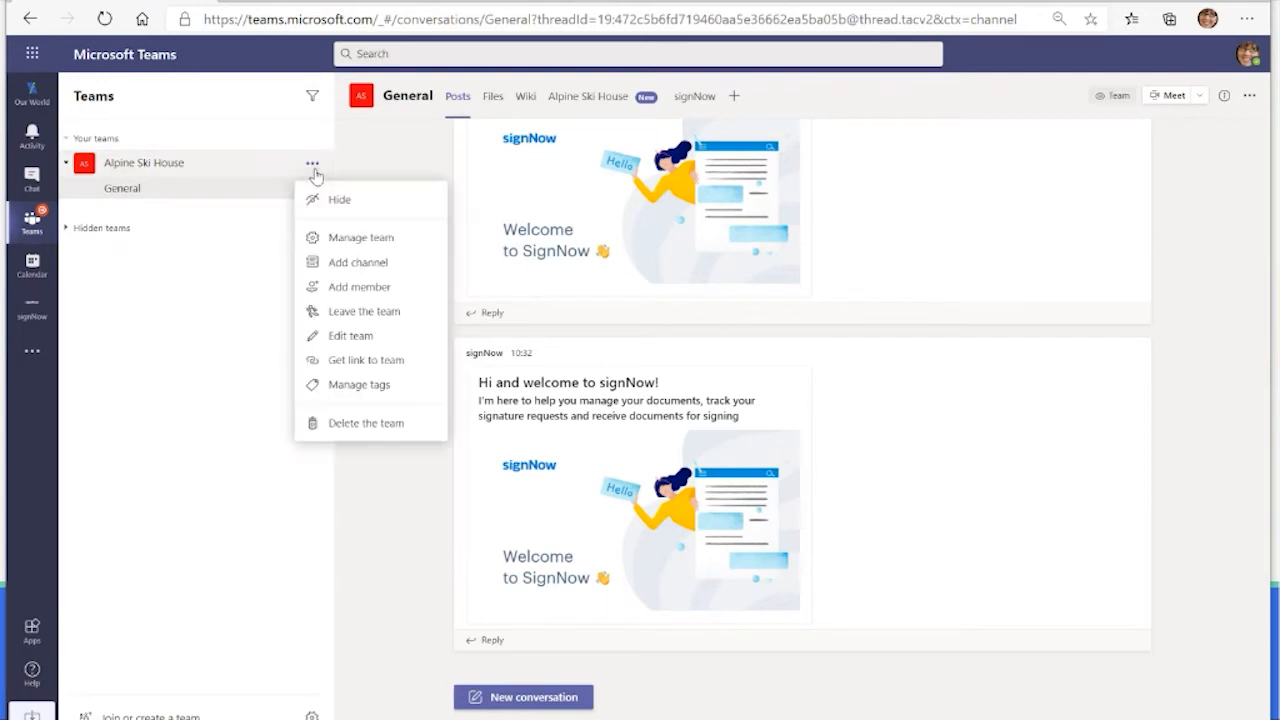
left_click(344, 262)
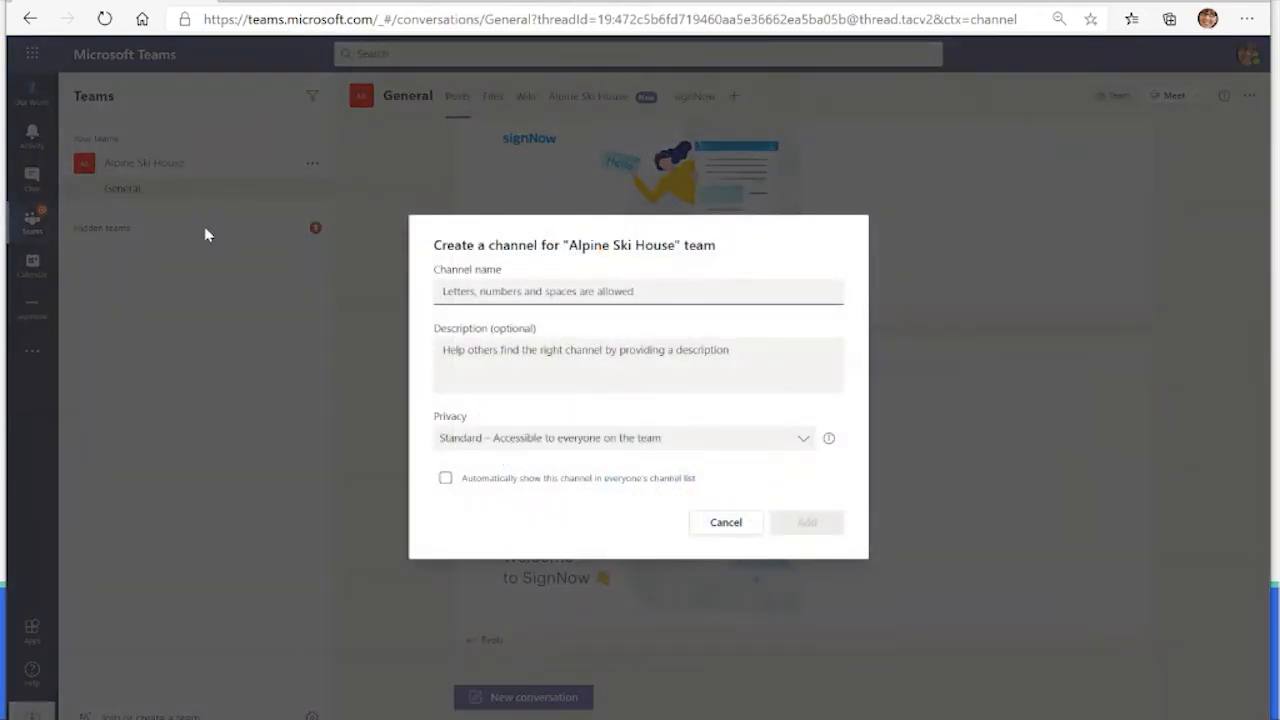
type("Sal")
key("BackSpace")
key("BackSpace")
key("BackSpace")
type("sl")
key("BackSpace")
key("BackSpace")
type("Xm")
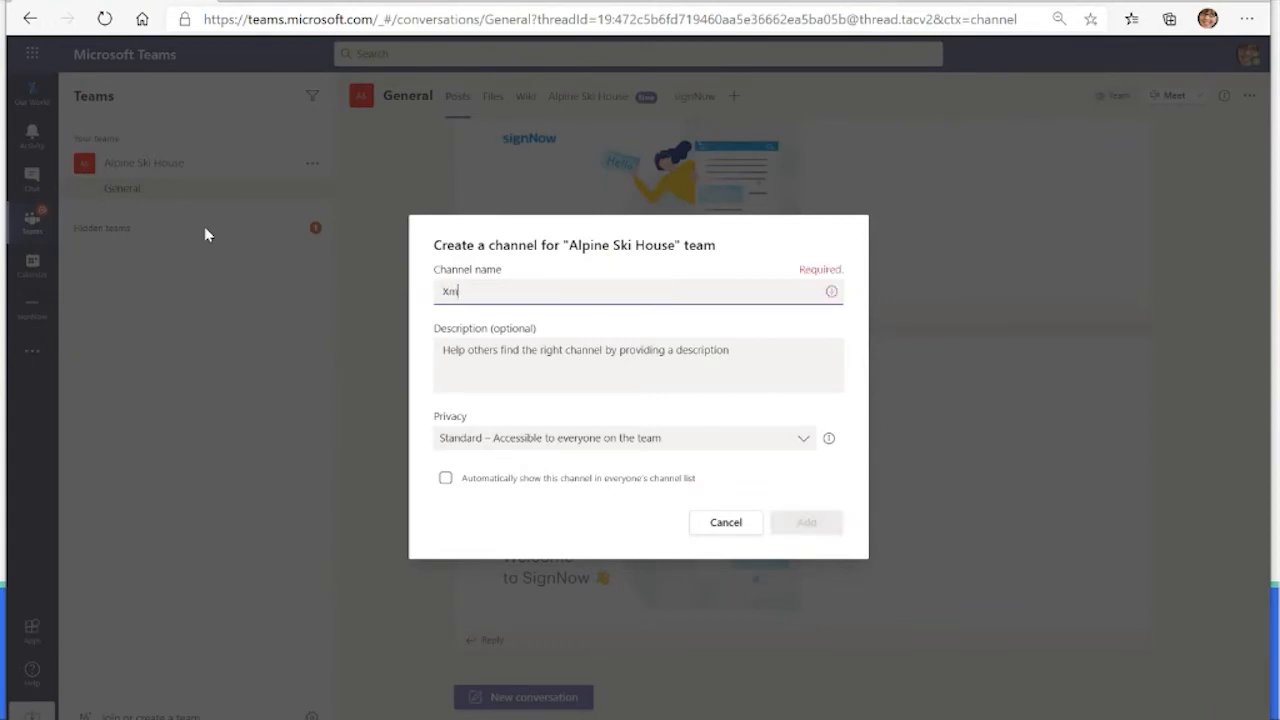
type("as Rollout")
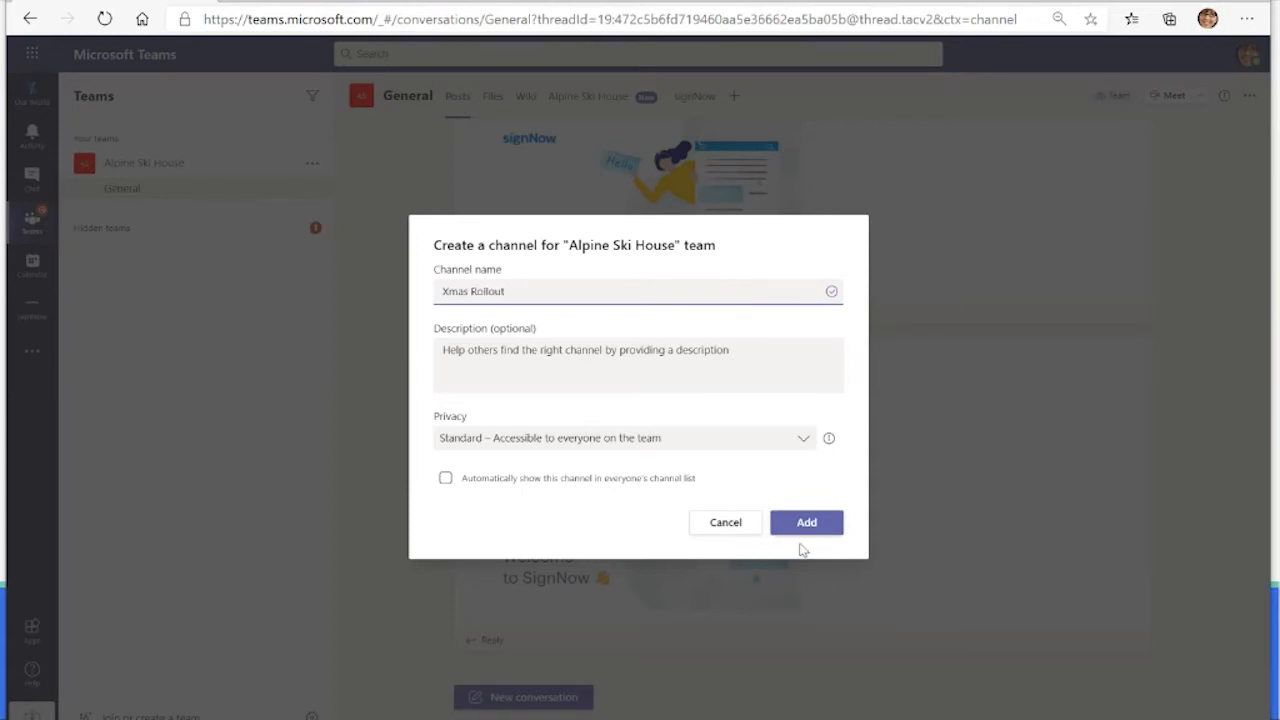
left_click(806, 522)
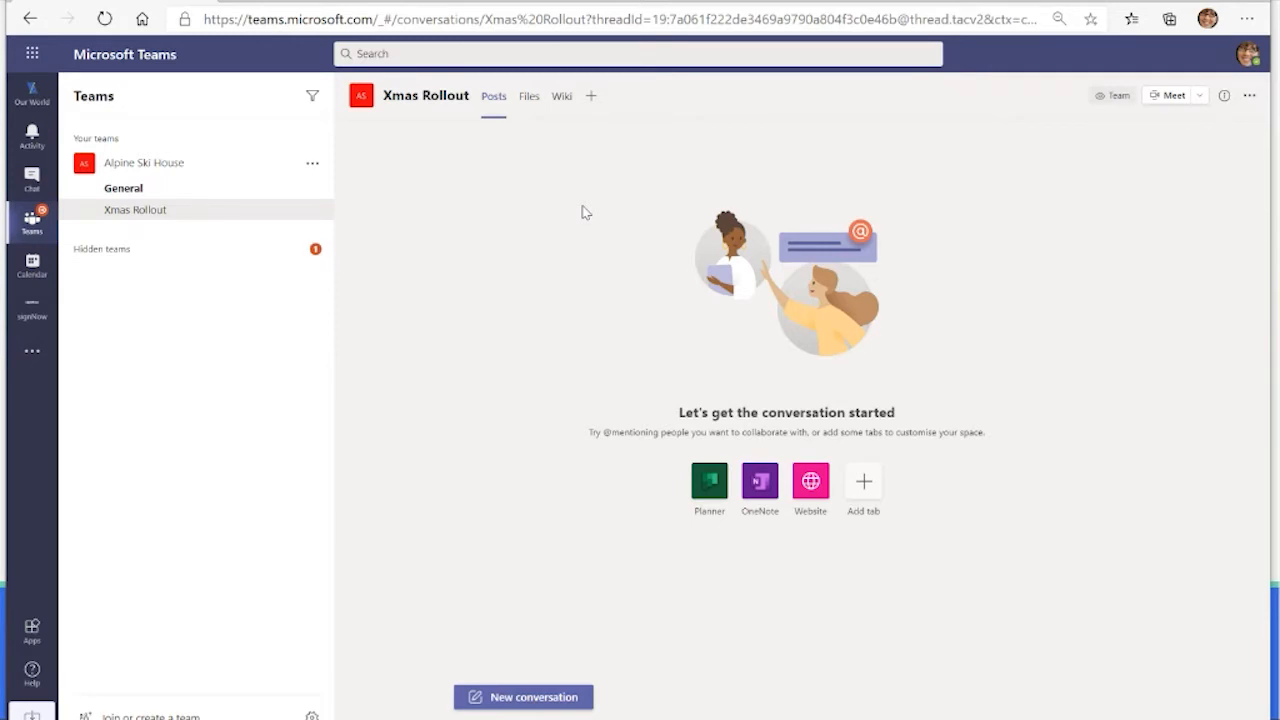
Step: Add a Dynamics 365 tab to the Xmas Rollout channel, connected to the Teams + Dynamics Christmas Go Live opportunity
left_click(528, 97)
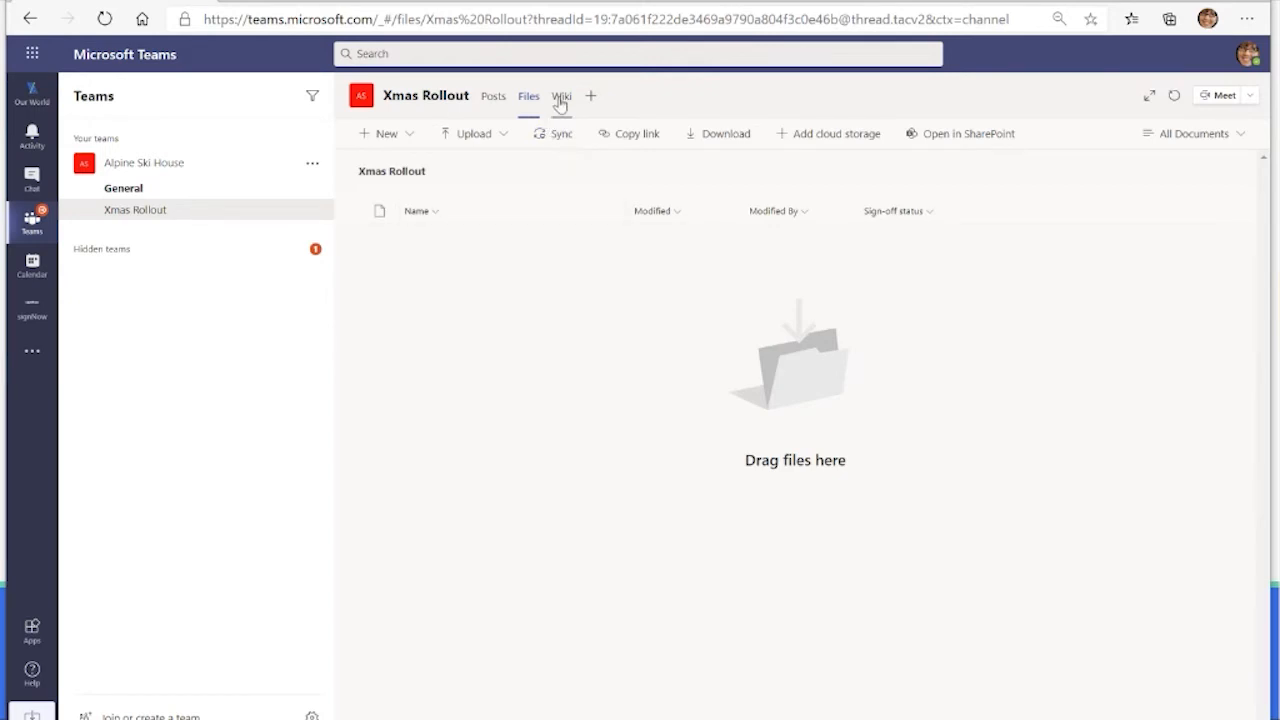
left_click(559, 96)
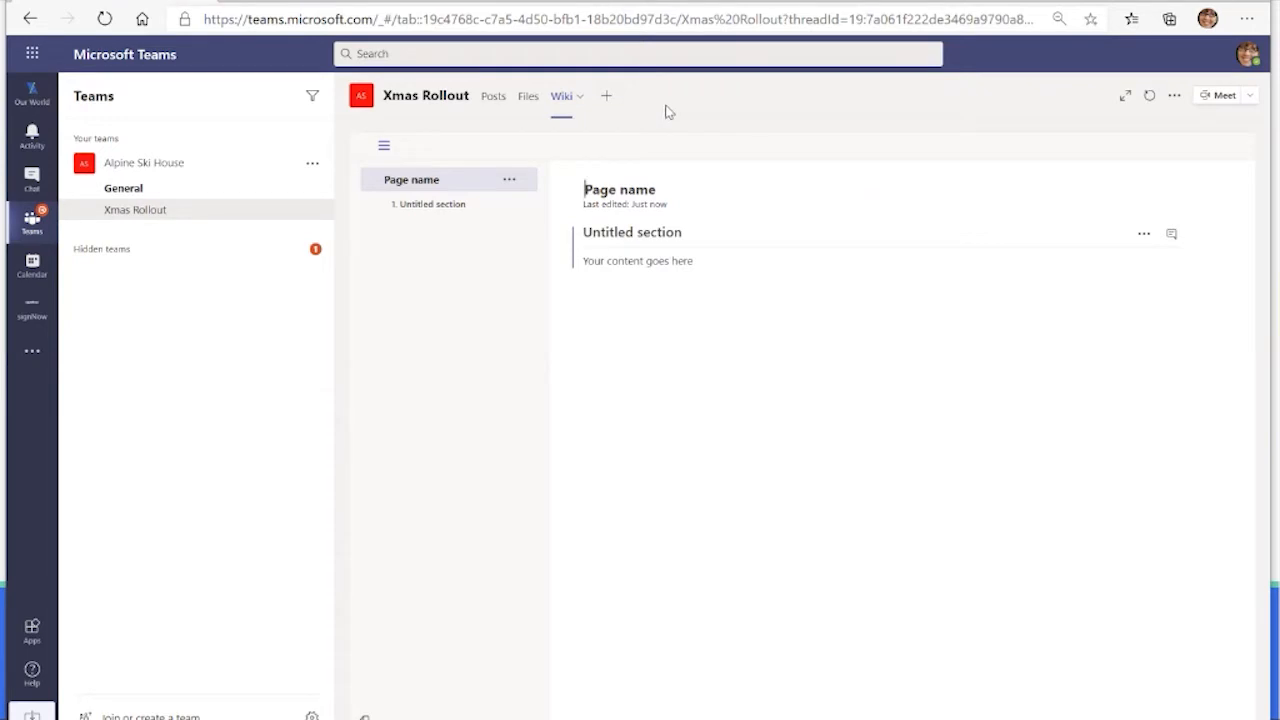
left_click(605, 96)
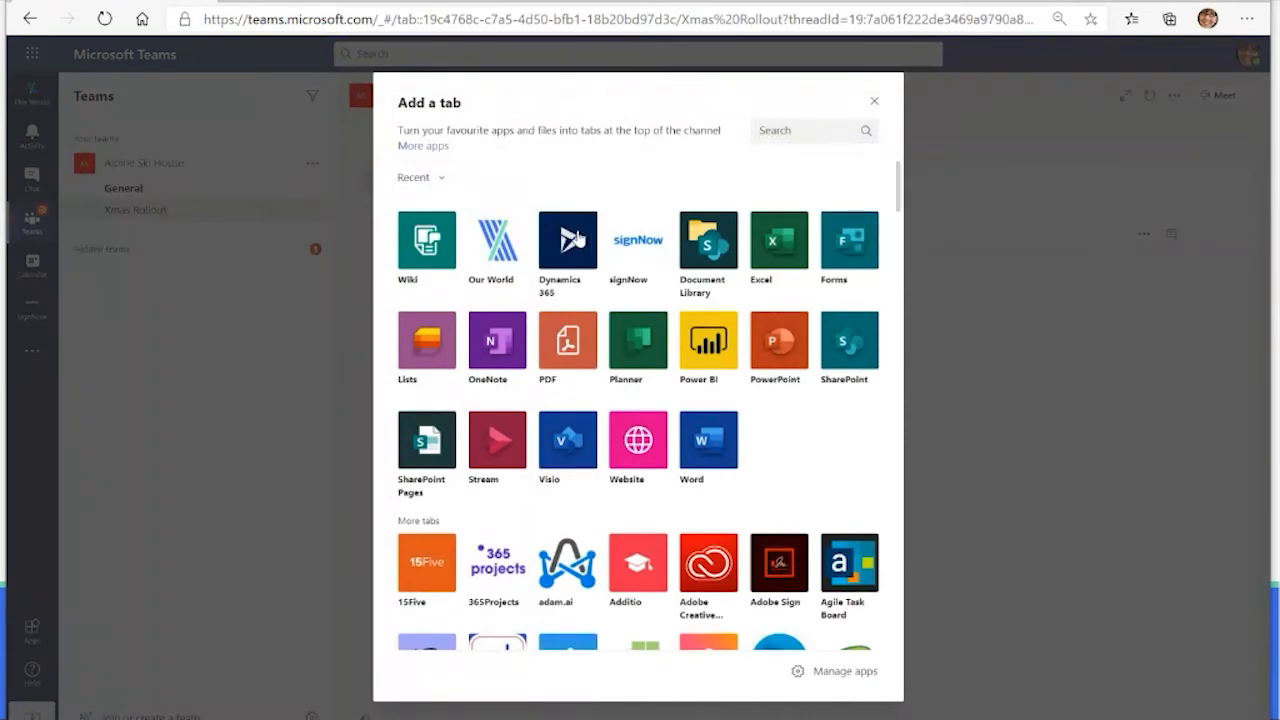
left_click(575, 239)
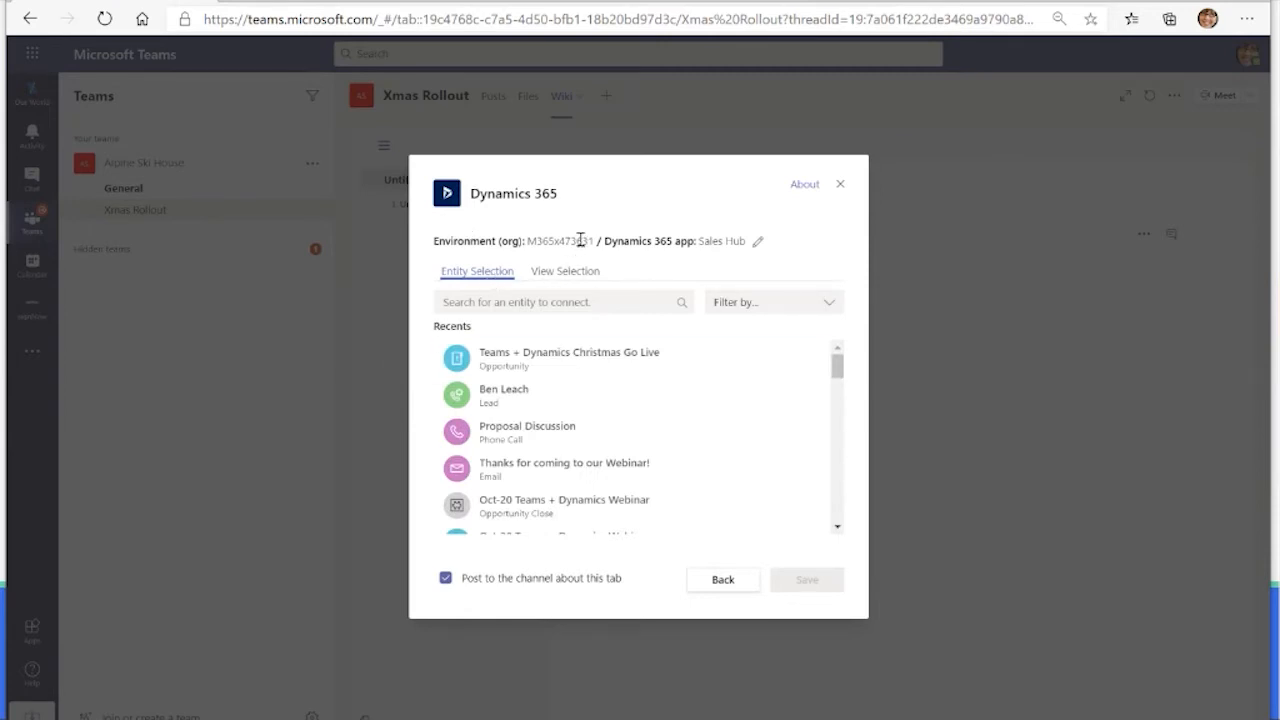
left_click(517, 350)
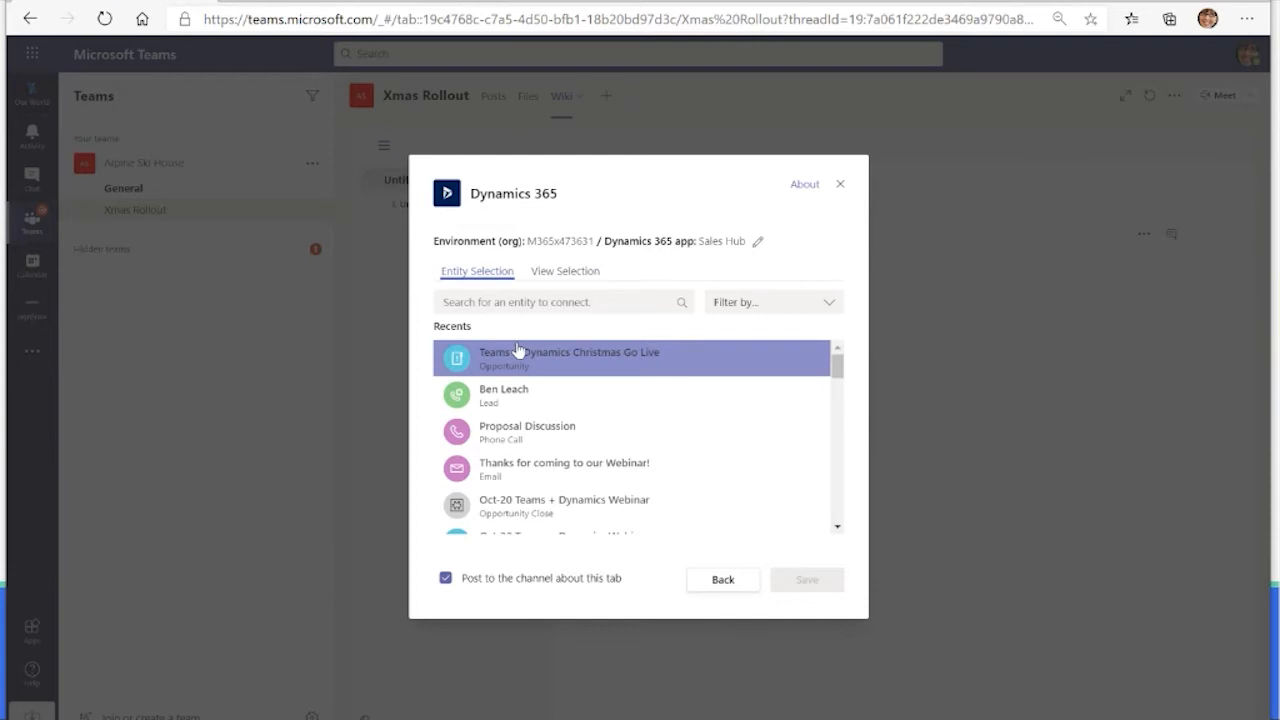
left_click(708, 362)
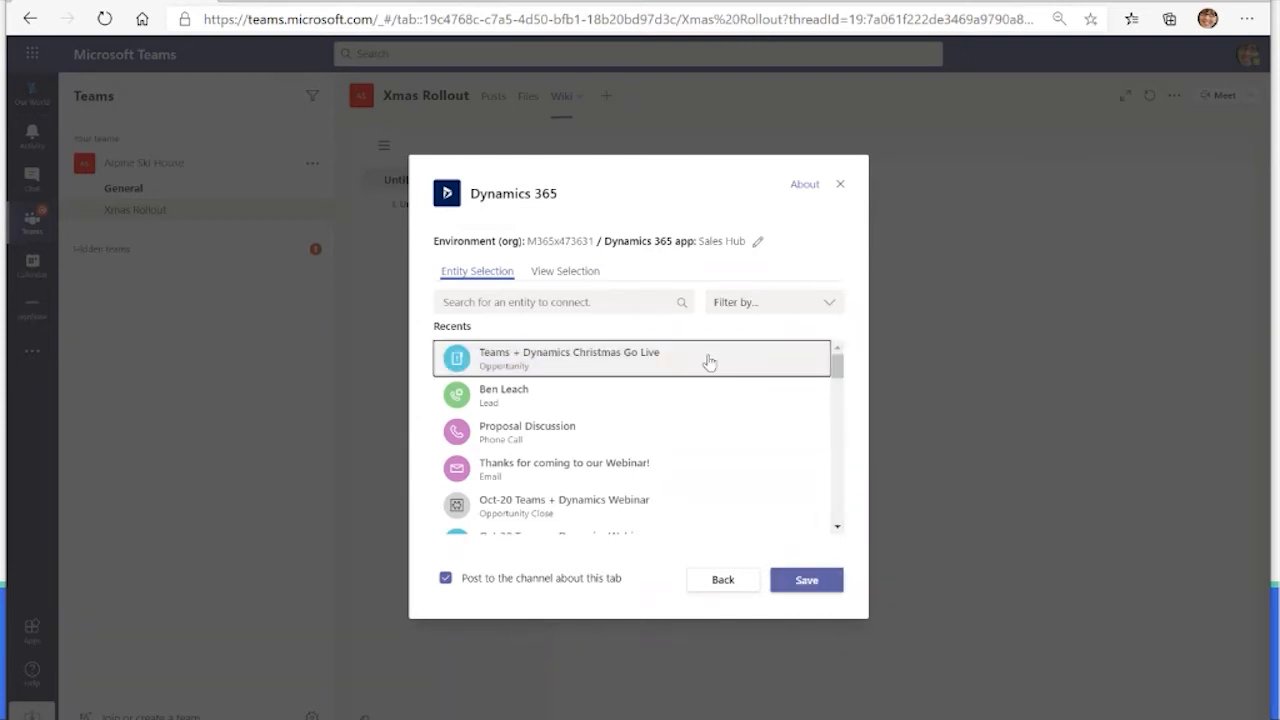
left_click(806, 582)
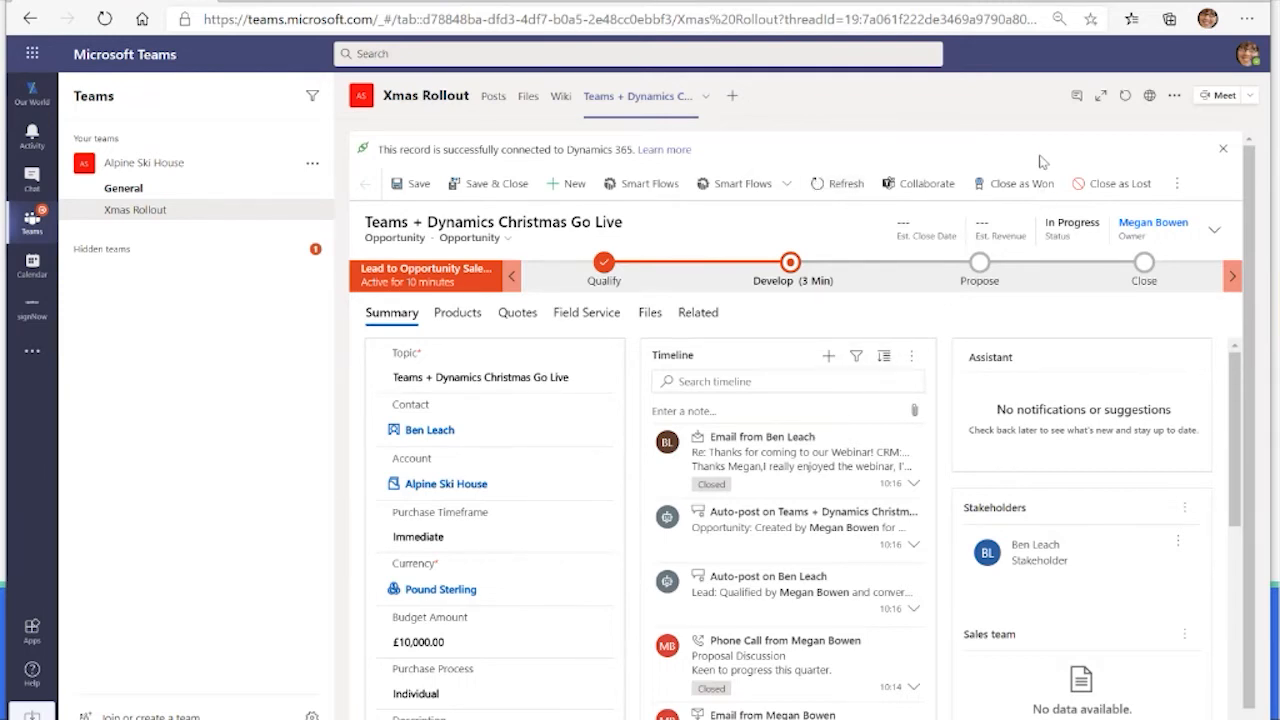
Step: Run the Non Disclosure Agreement smart flow on the opportunity and open Non Disclosure Agreement.docx from the General channel's files
left_click(772, 188)
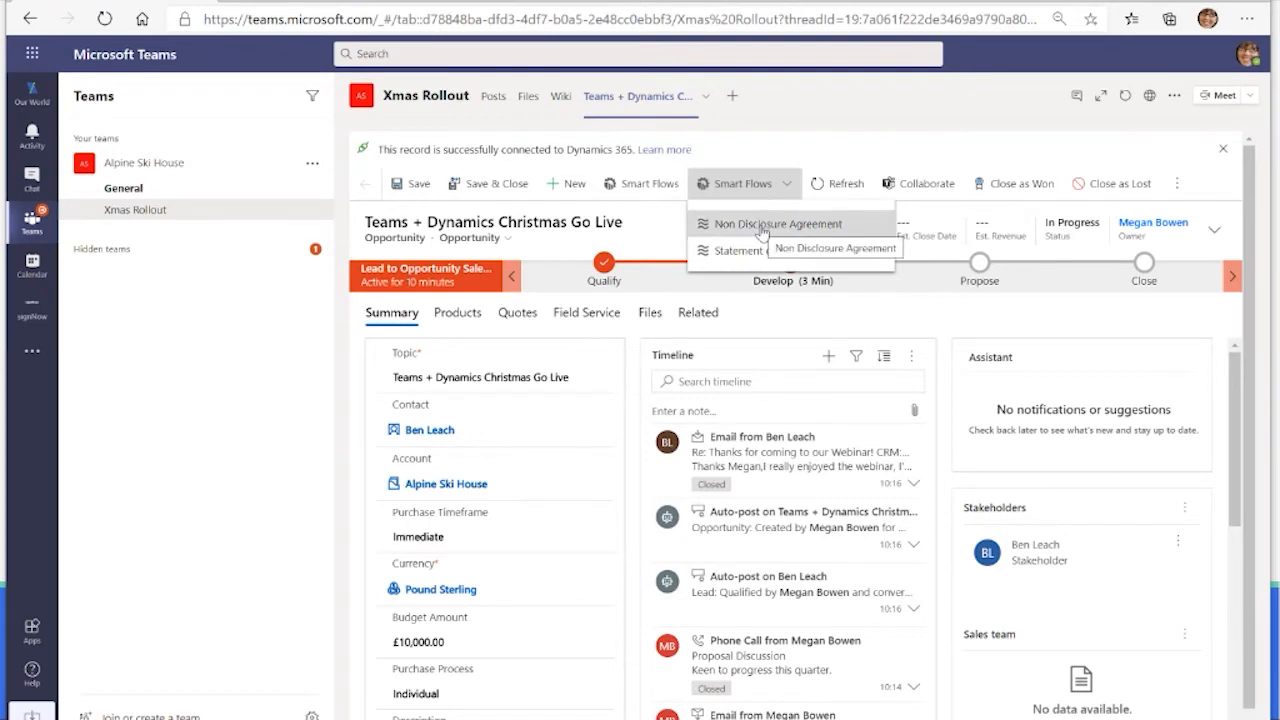
left_click(761, 226)
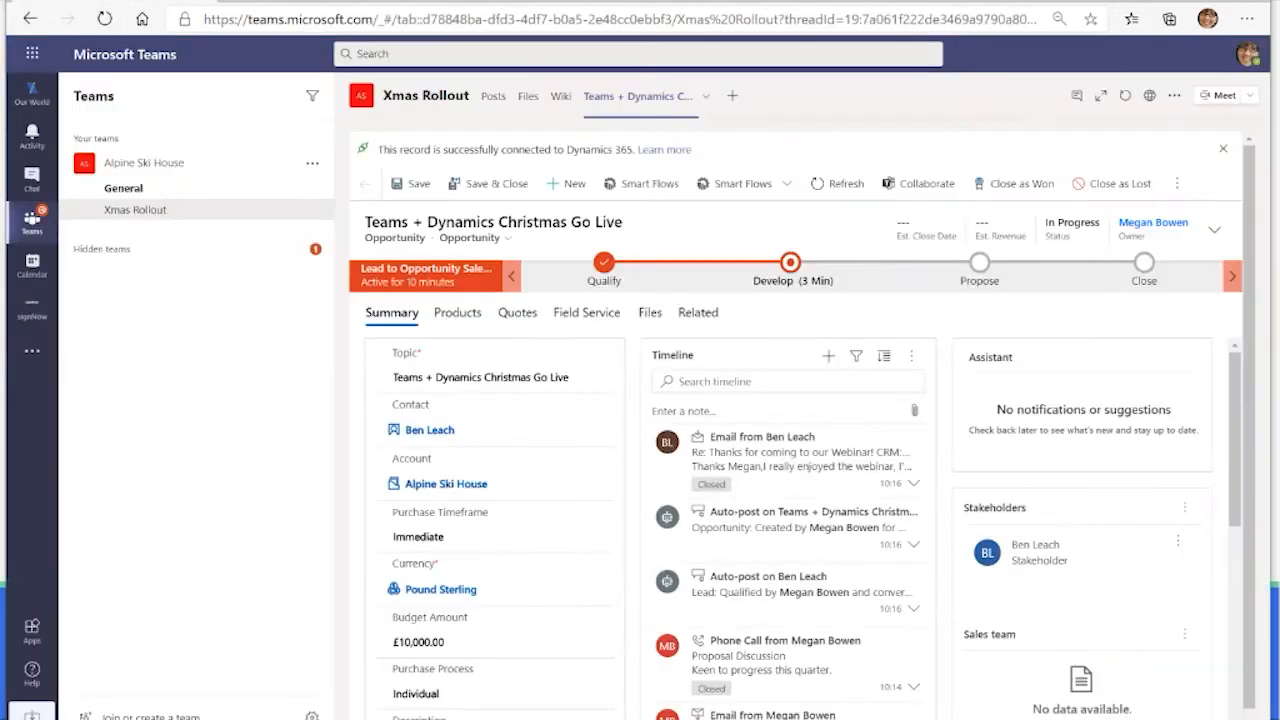
left_click(223, 196)
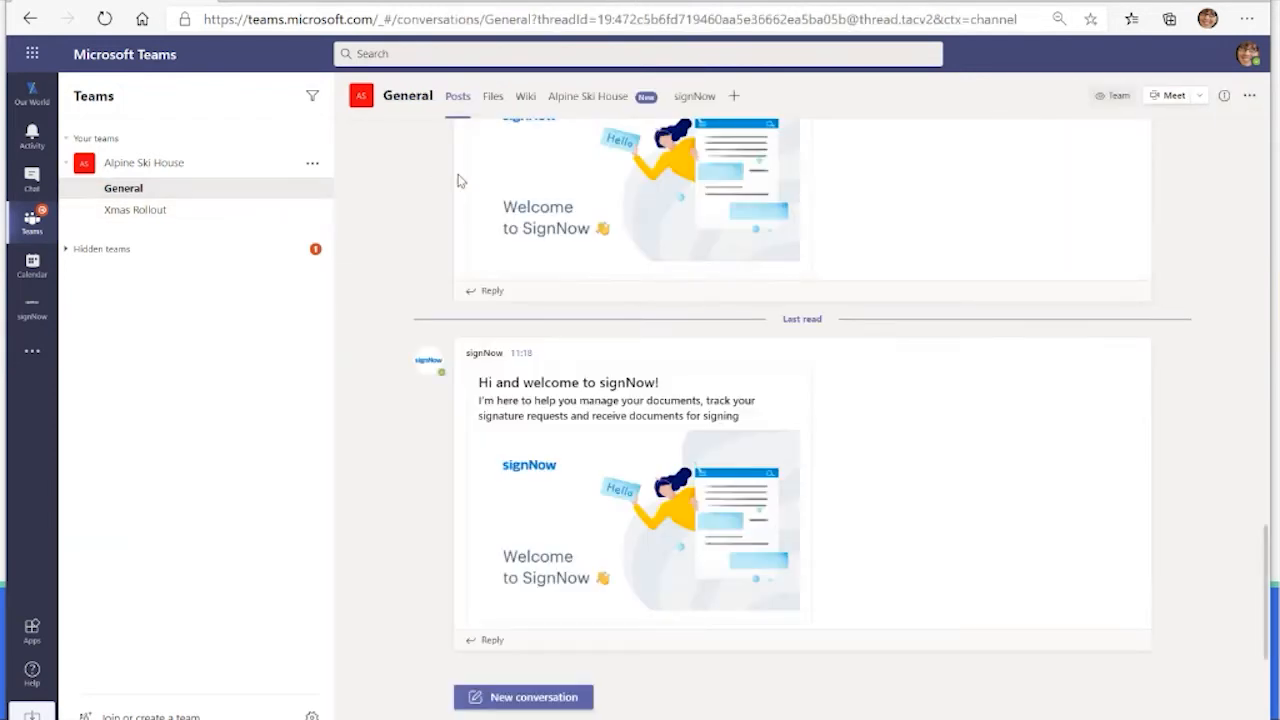
left_click(492, 98)
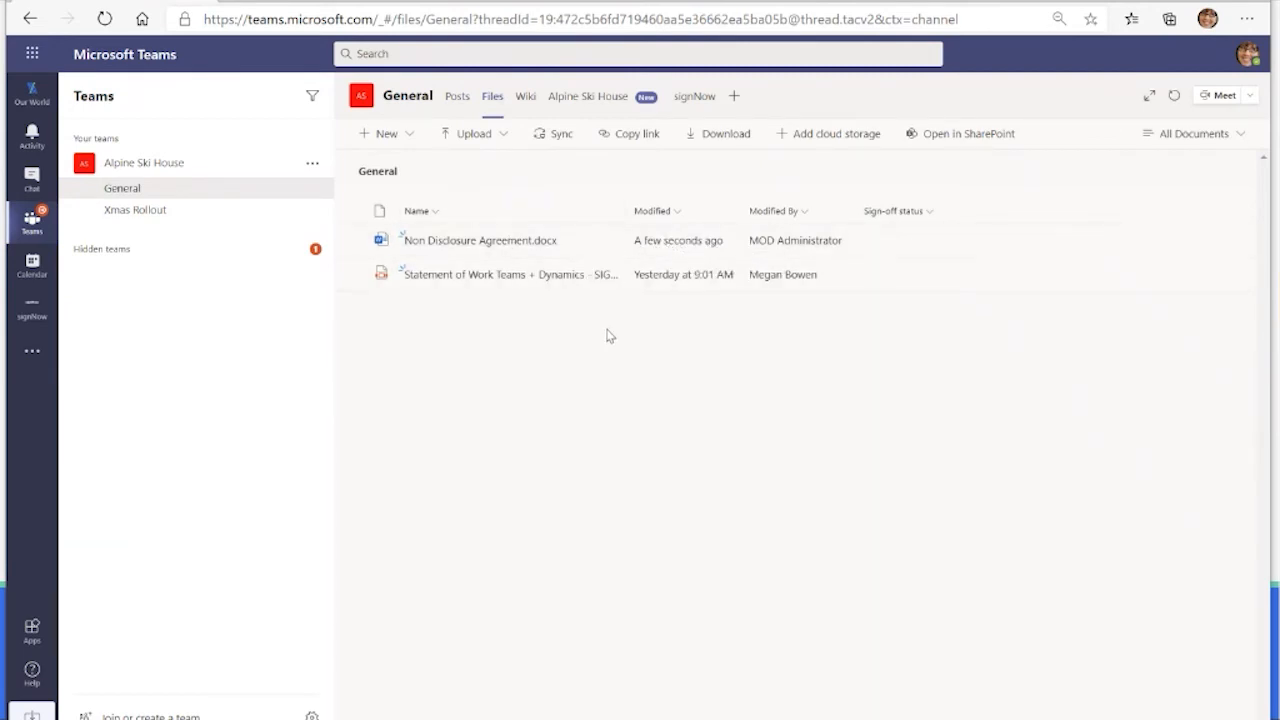
left_click(508, 242)
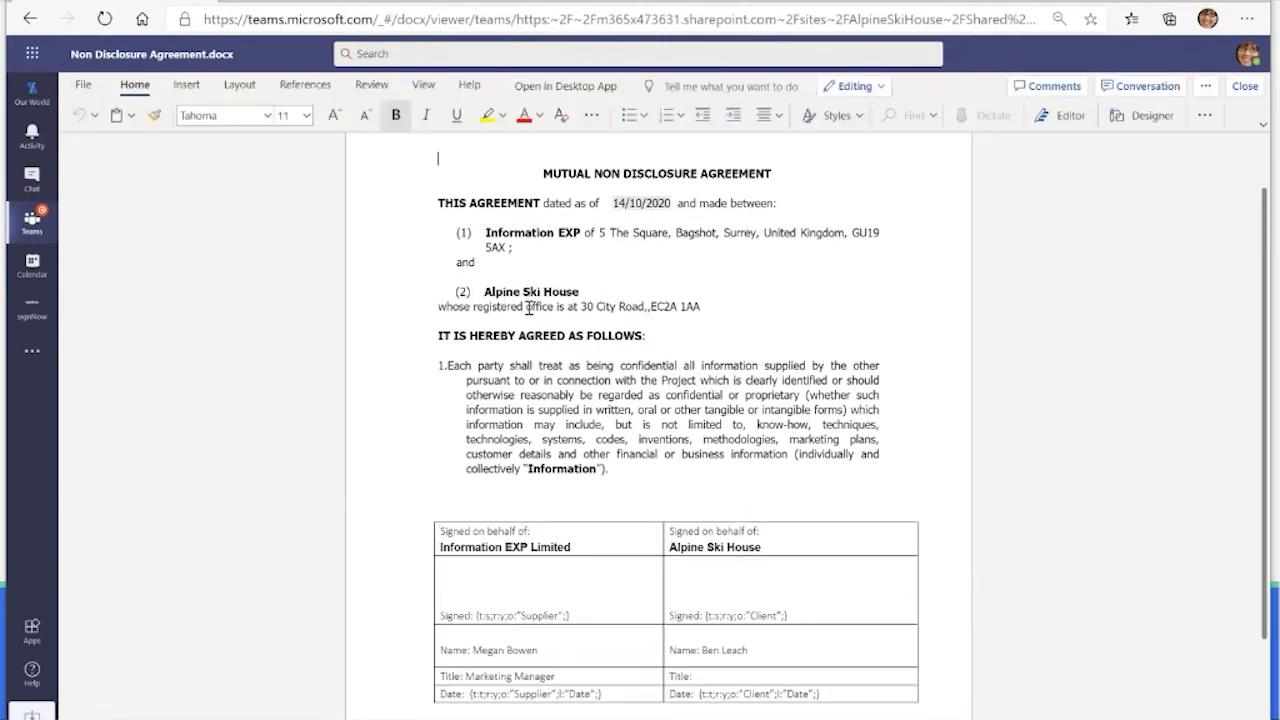
Step: Review the agreement's date, Alpine Ski House details, both parties' signature blocks and the client signature tag
left_click(617, 202)
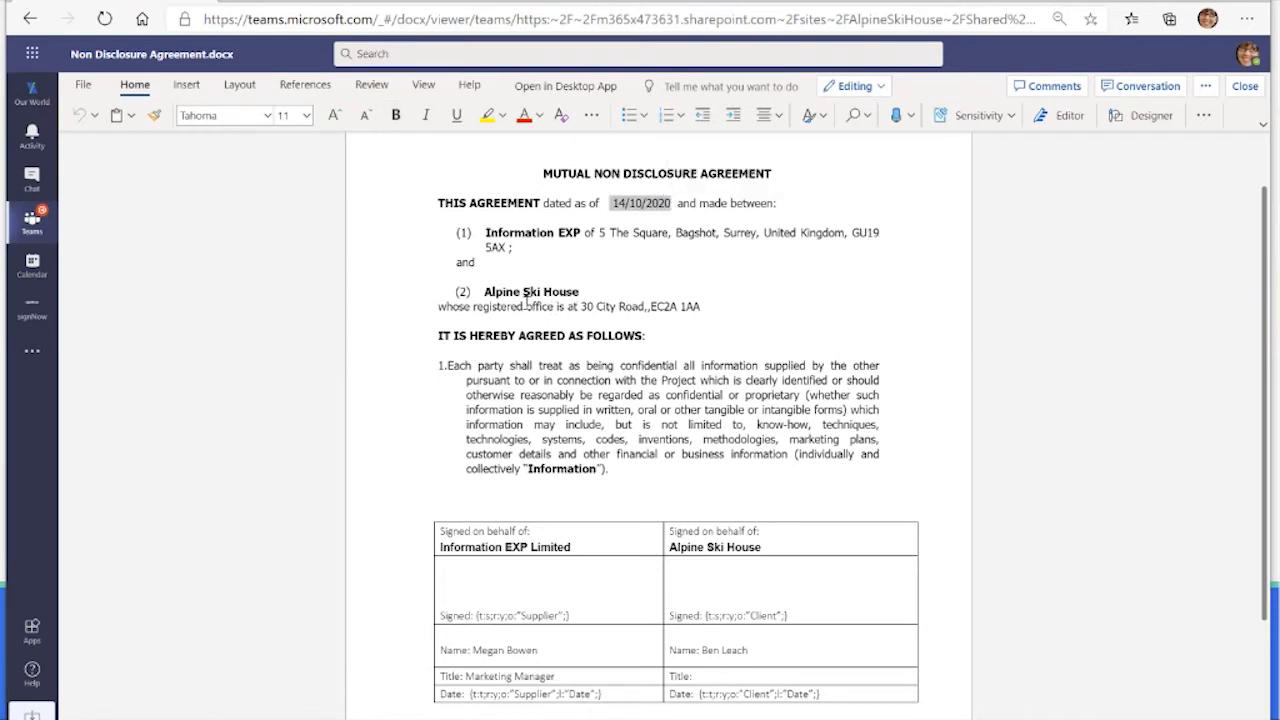
left_click_drag(440, 305, 477, 293)
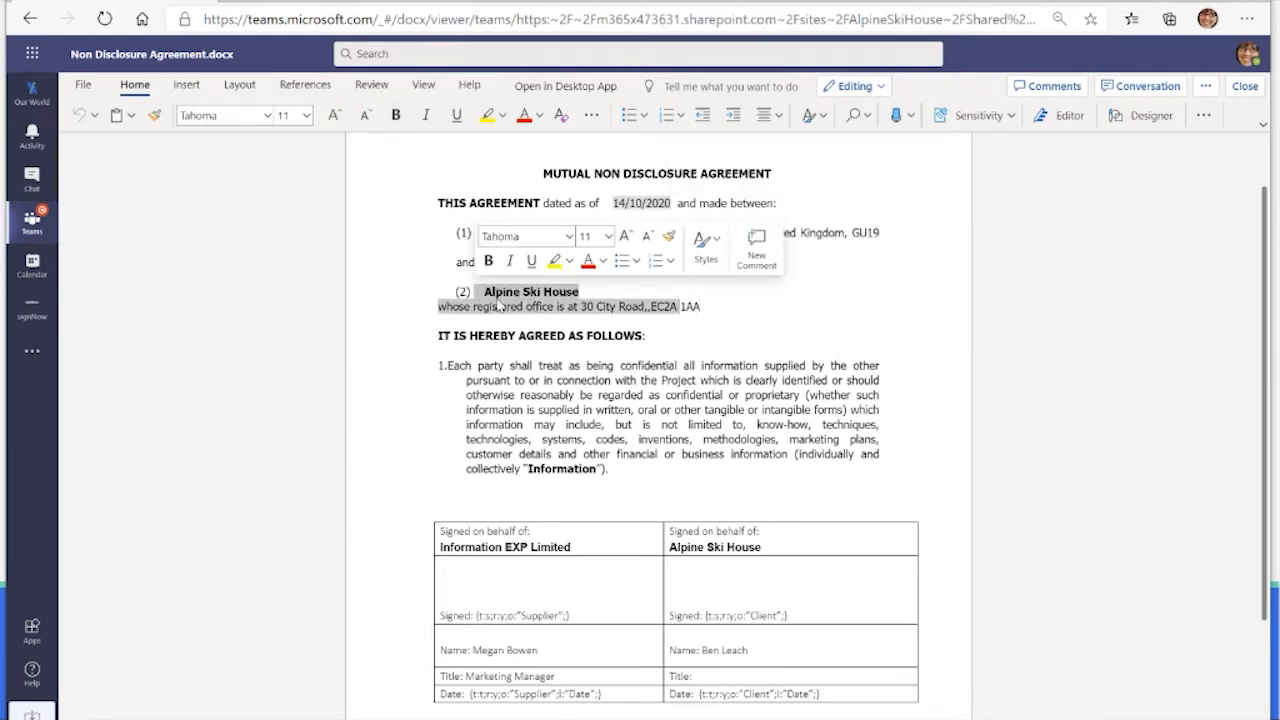
left_click(587, 365)
scroll(590, 366, "down", 3)
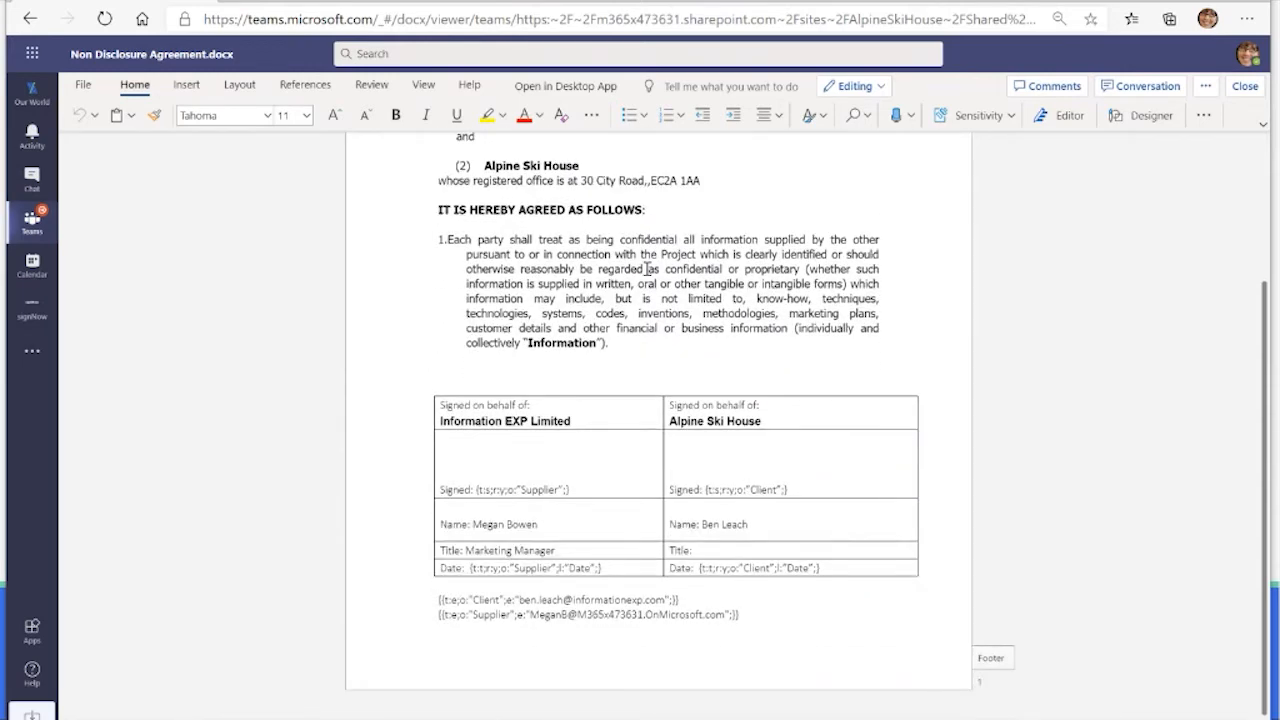
key("ctrl+plus")
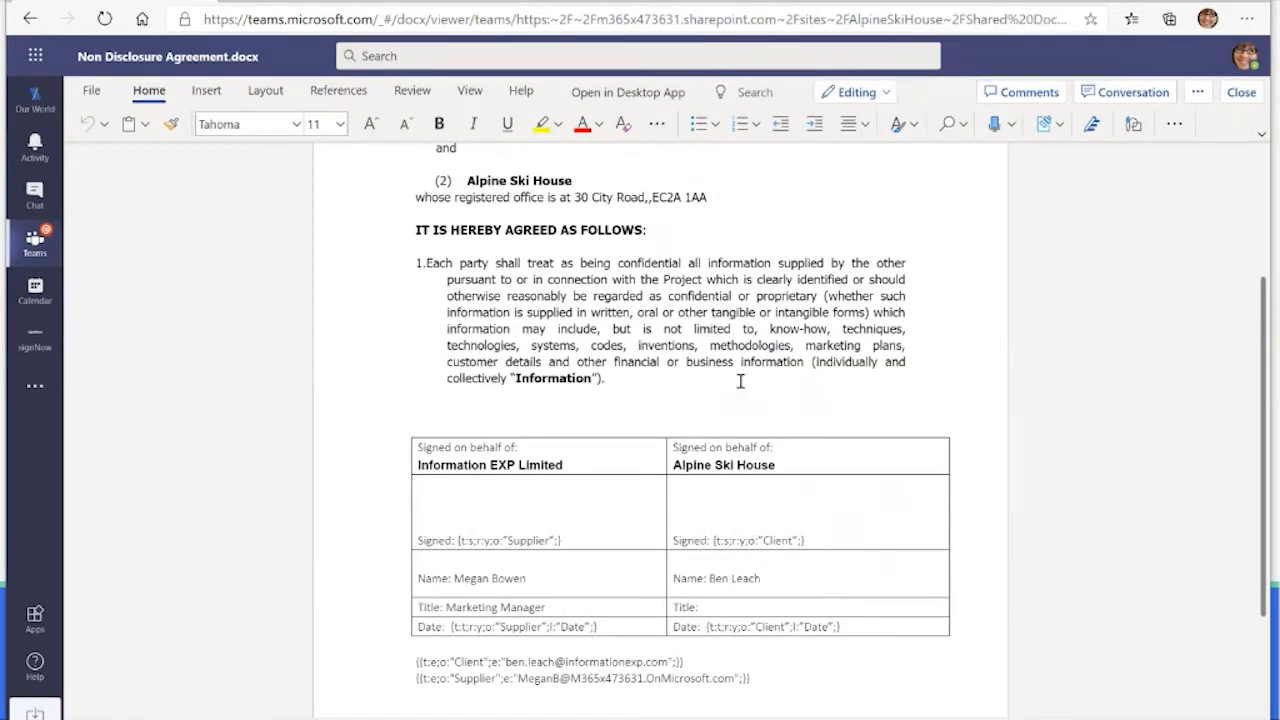
left_click_drag(577, 469, 583, 609)
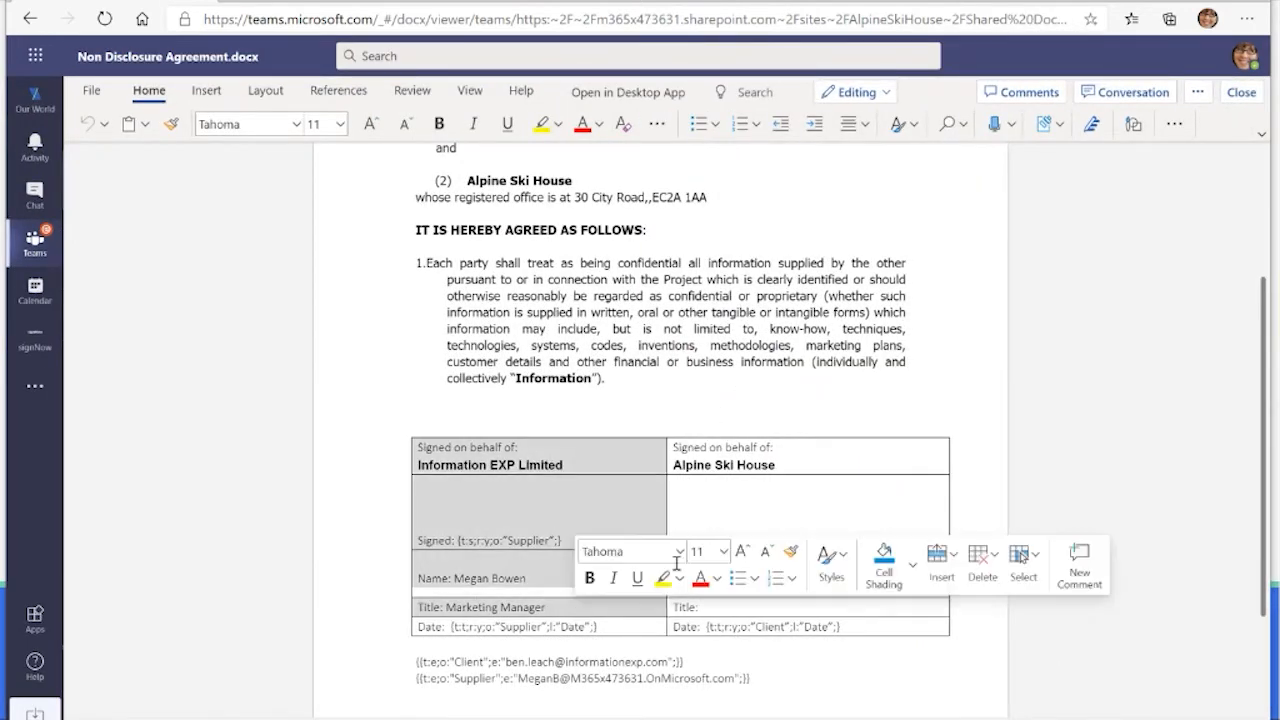
left_click_drag(808, 463, 833, 626)
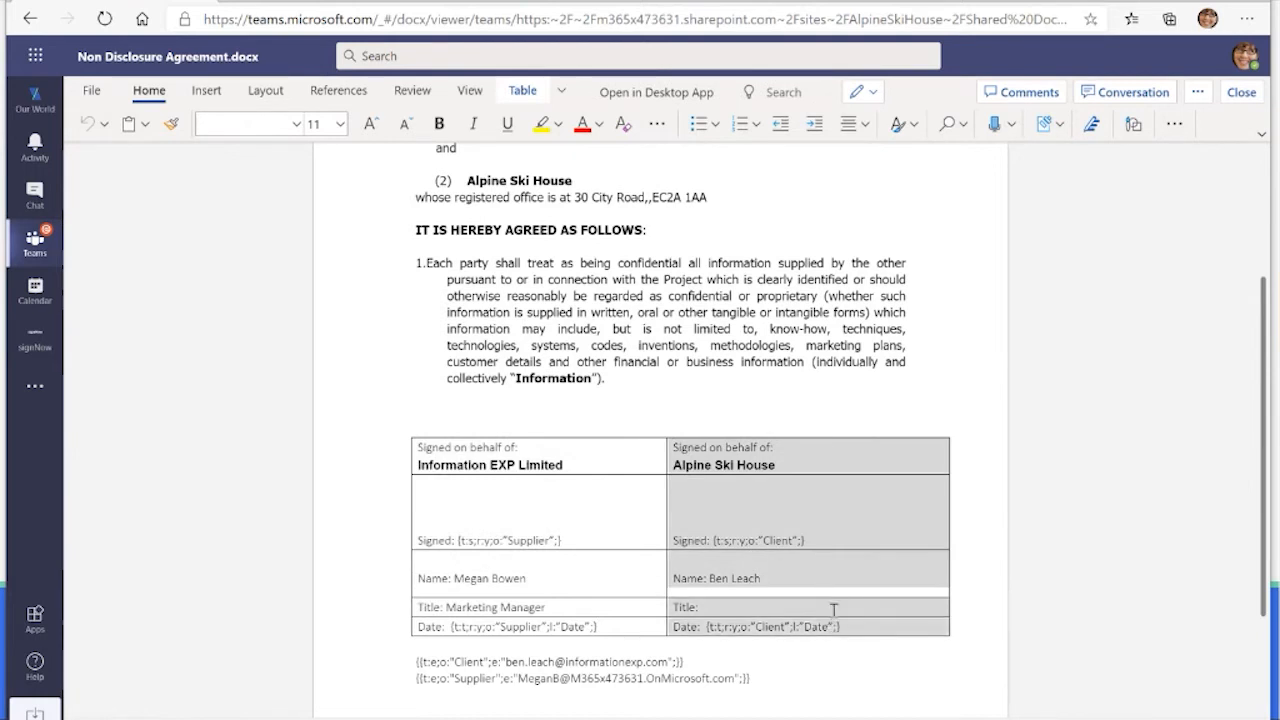
left_click(692, 400)
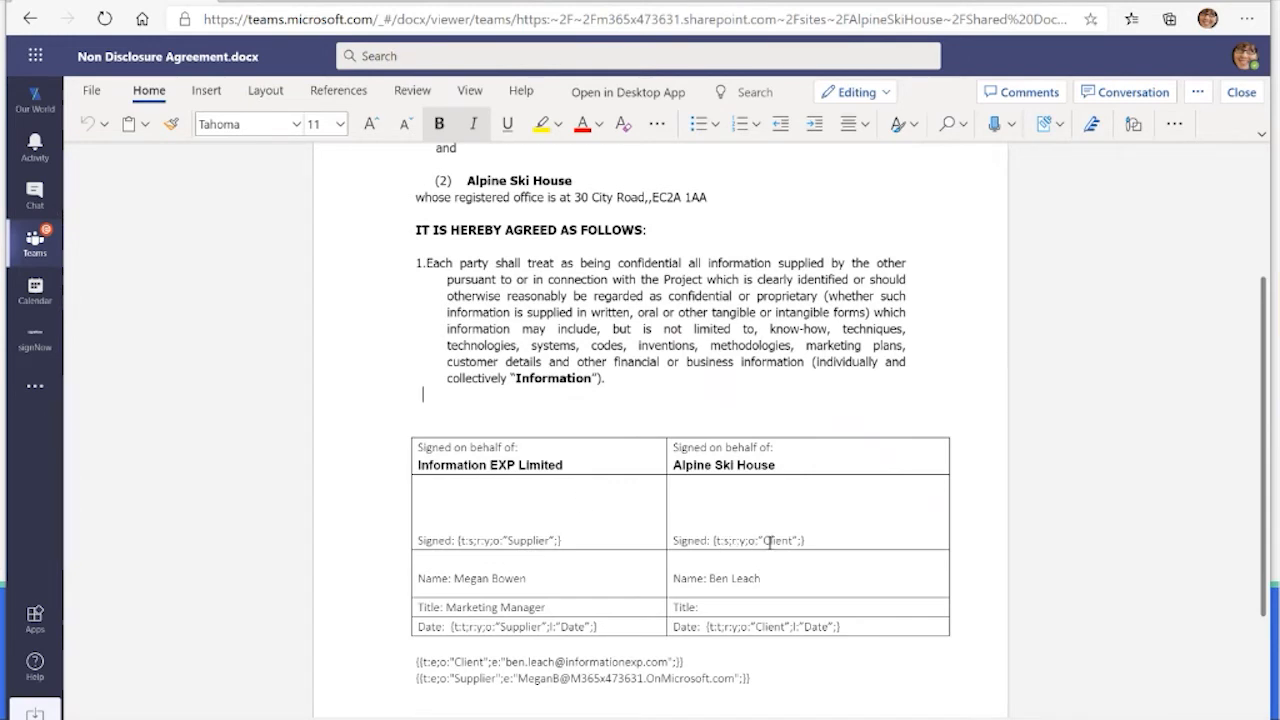
left_click_drag(814, 540, 674, 540)
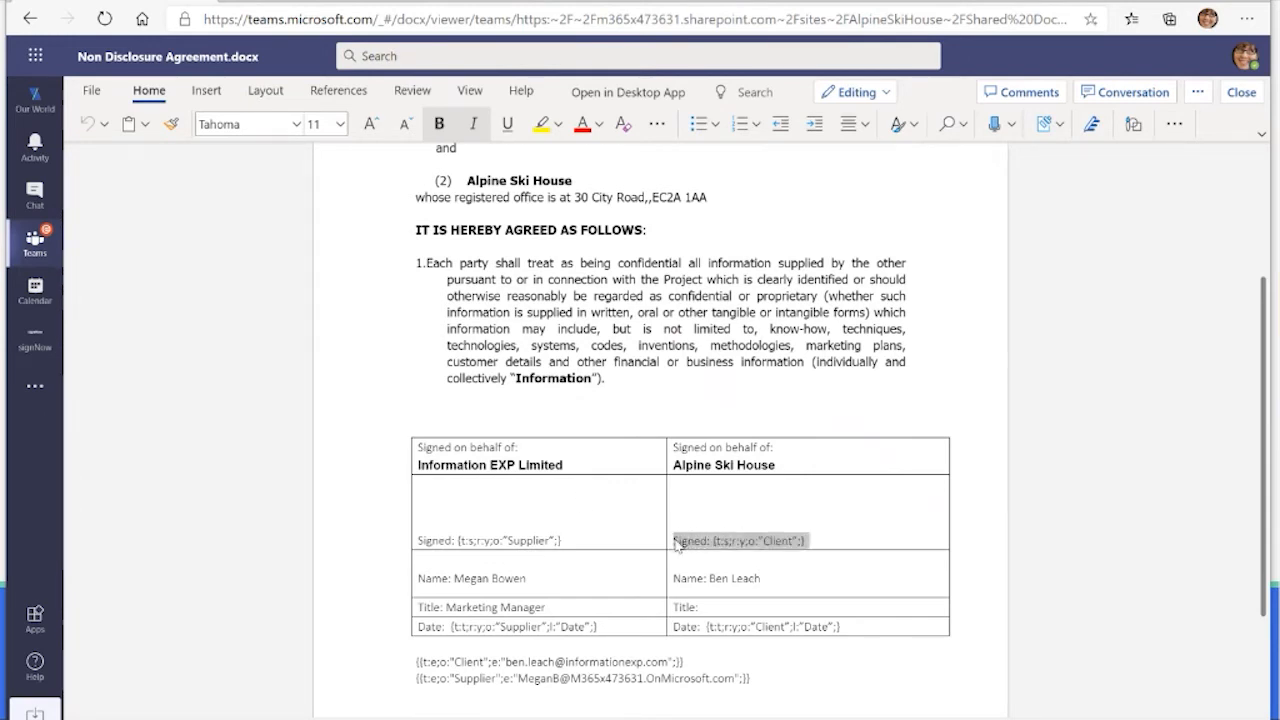
left_click(726, 390)
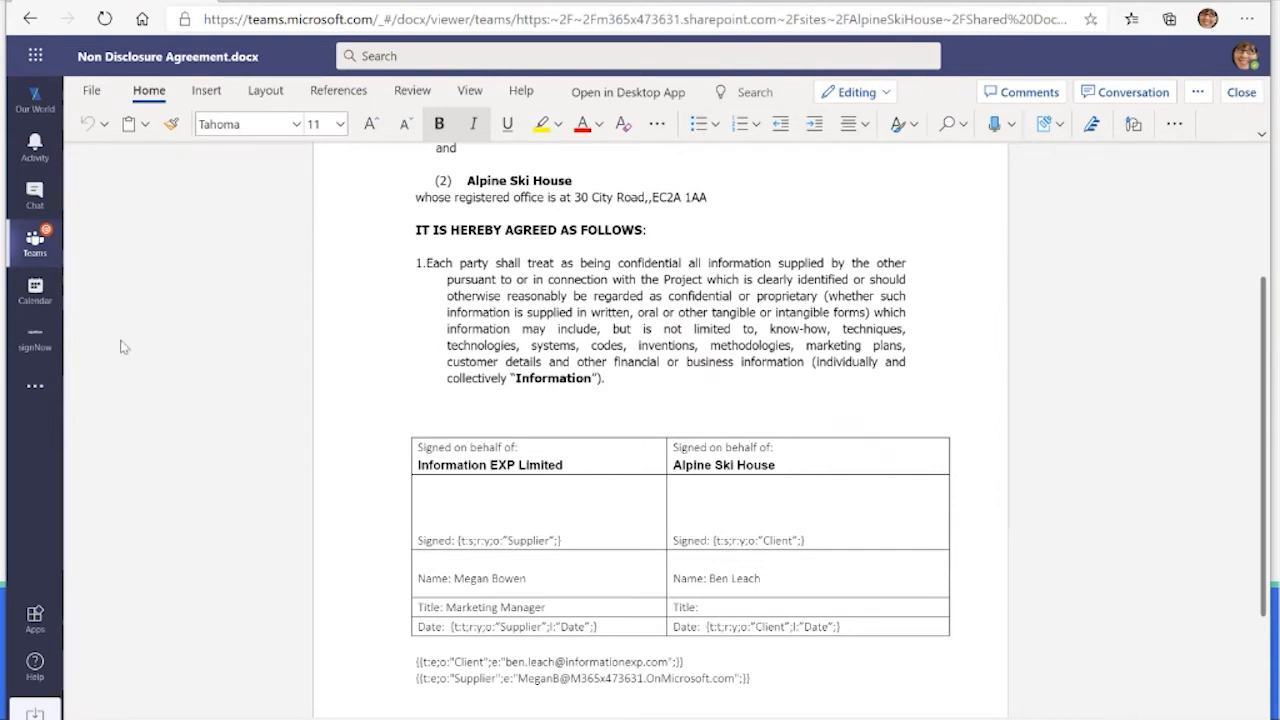
Step: In the signNow app, import Non Disclosure Agreement.docx from the Alpine Ski House team's General folder
left_click(35, 338)
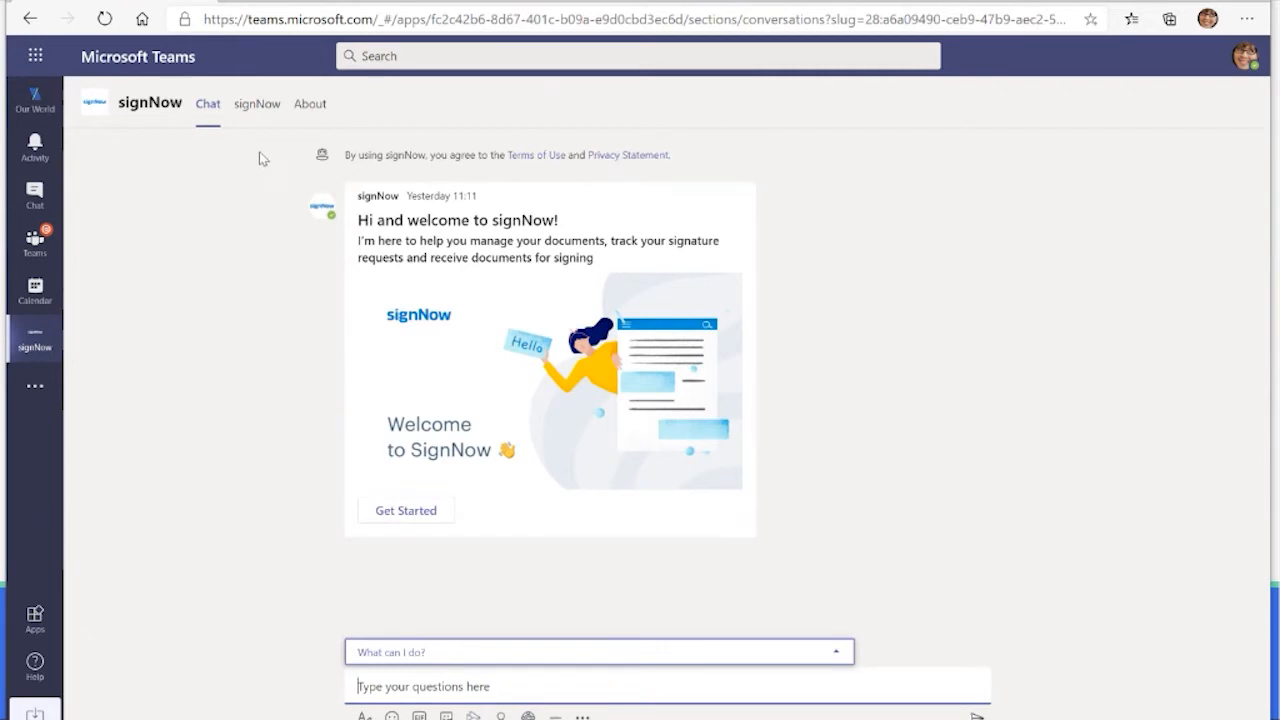
left_click(253, 108)
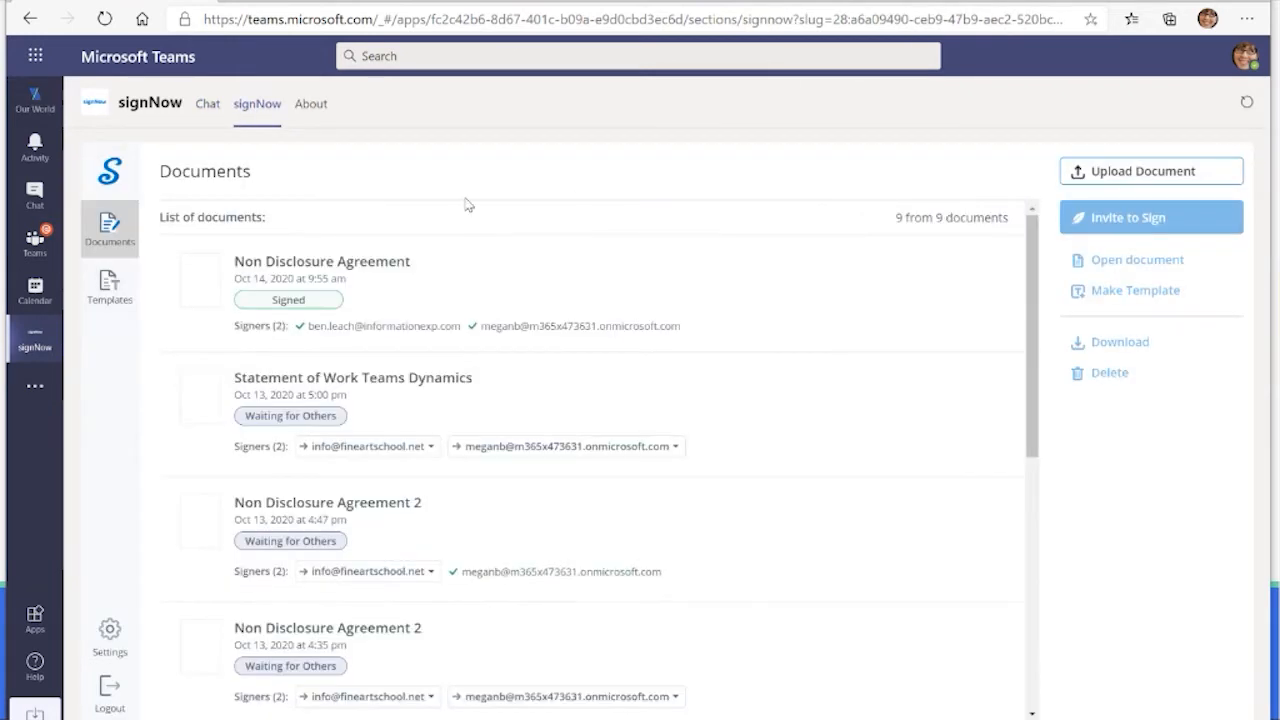
left_click(1090, 175)
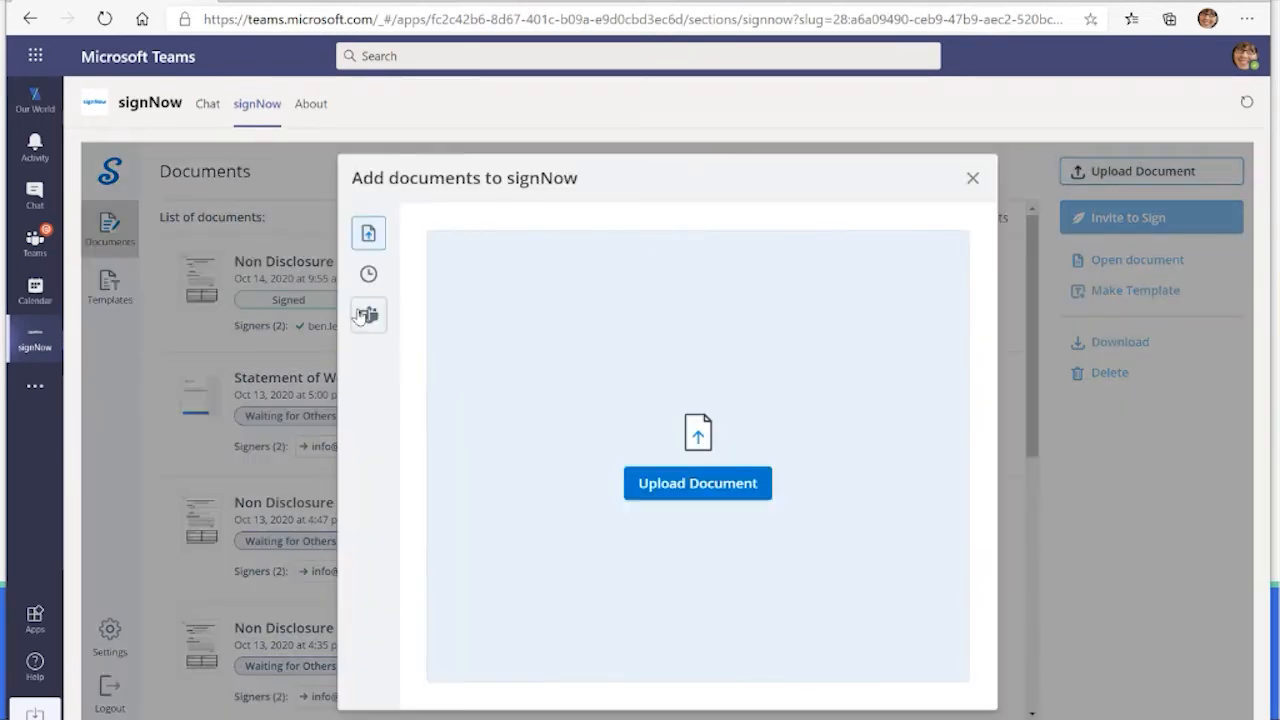
left_click(368, 315)
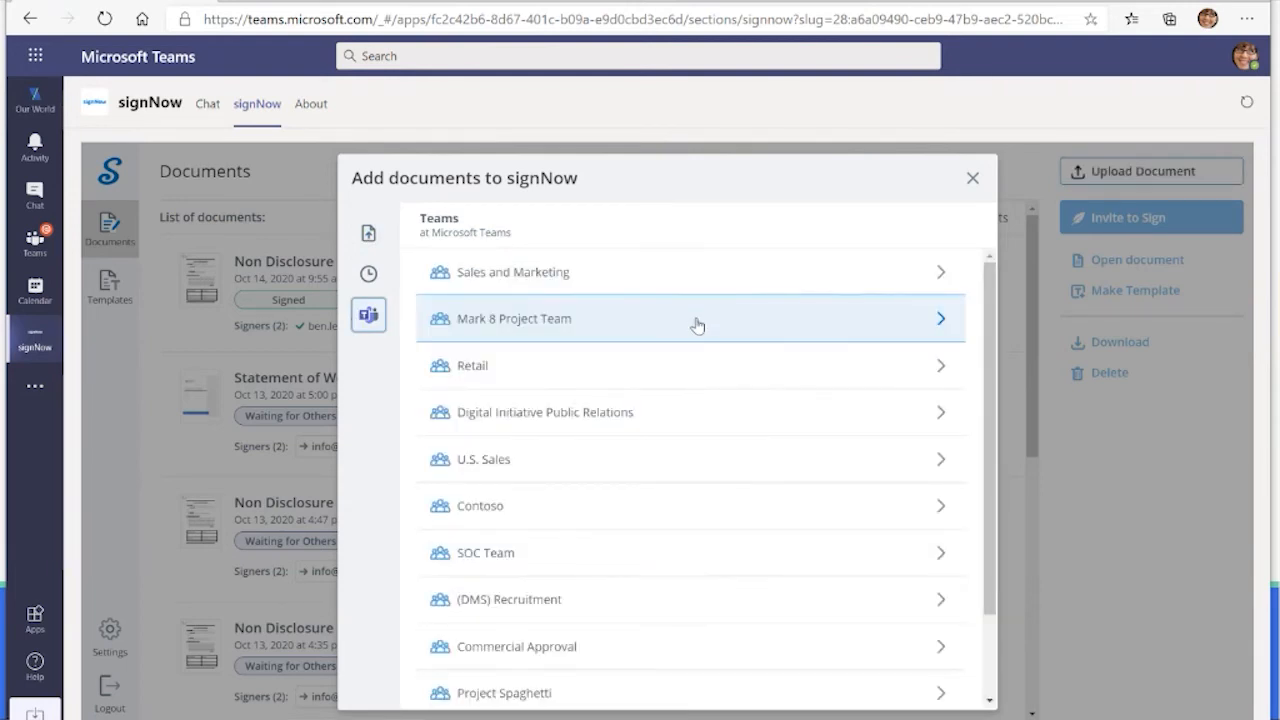
scroll(694, 323, "down", 2)
left_click(550, 686)
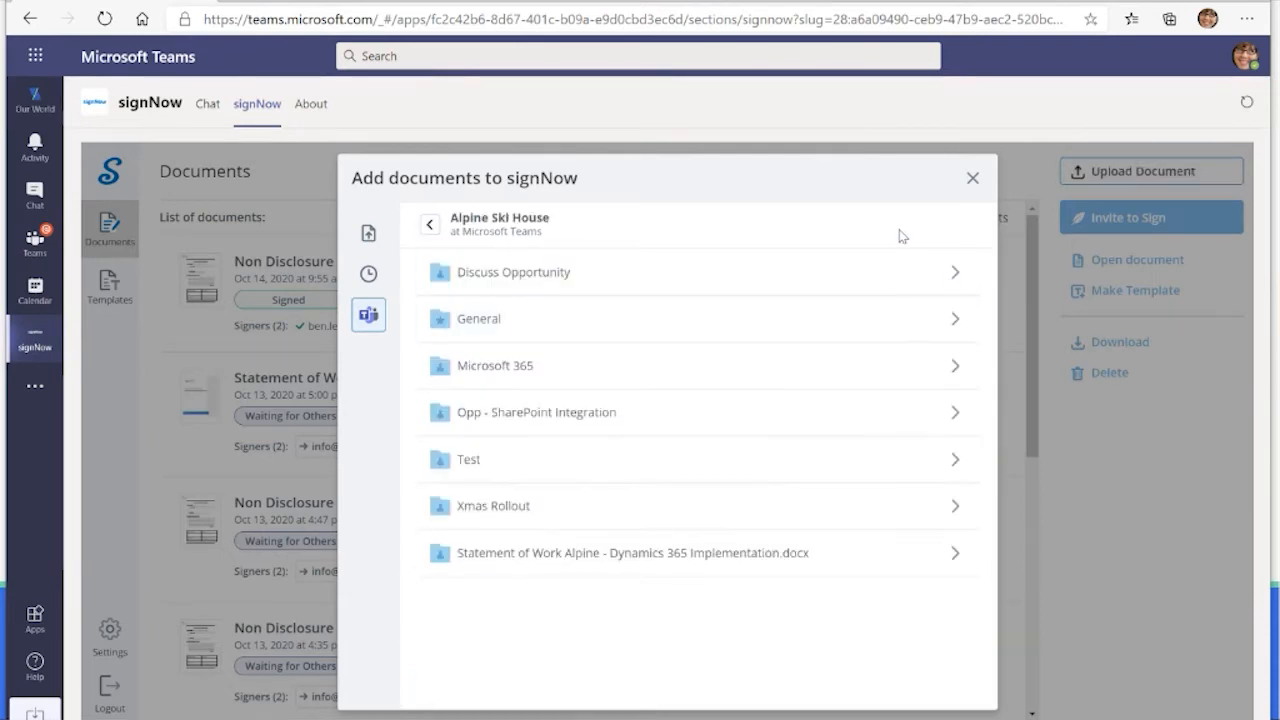
left_click(479, 327)
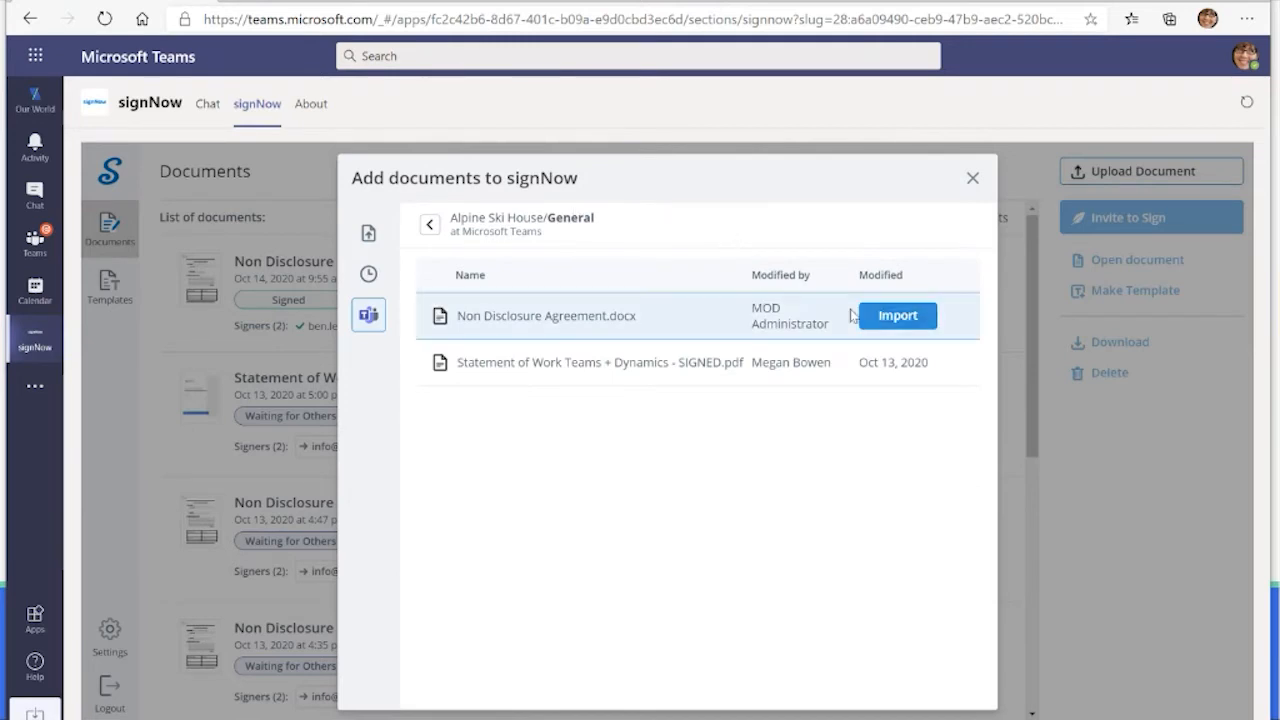
left_click(885, 320)
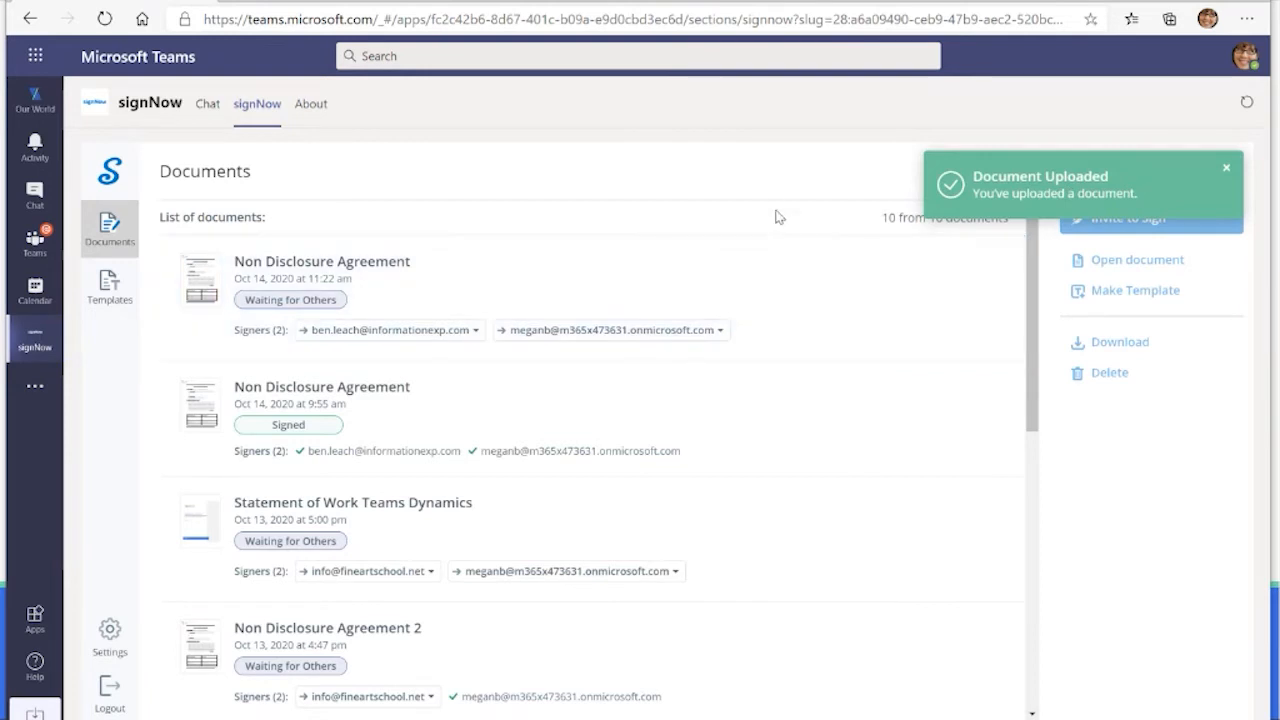
left_click(1226, 168)
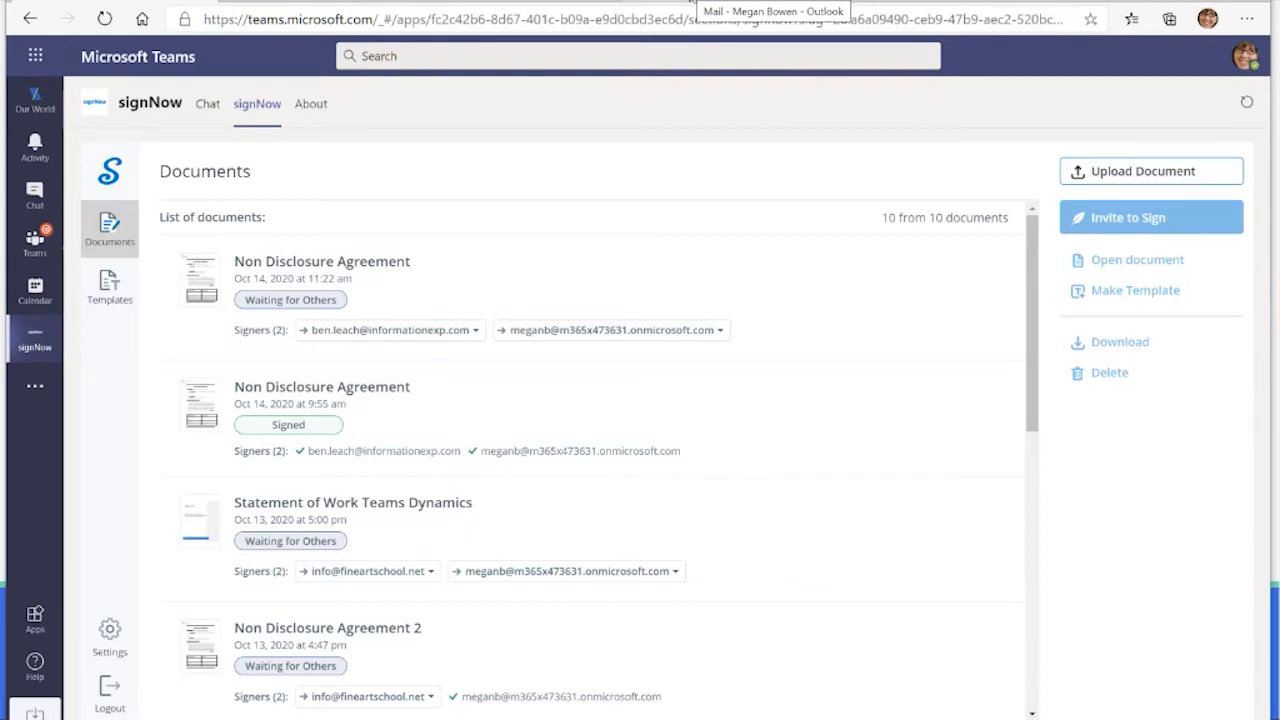
Step: In Outlook, open the newest signNow signature invitation and view the Non Disclosure Agreement it links to
left_click(690, 3)
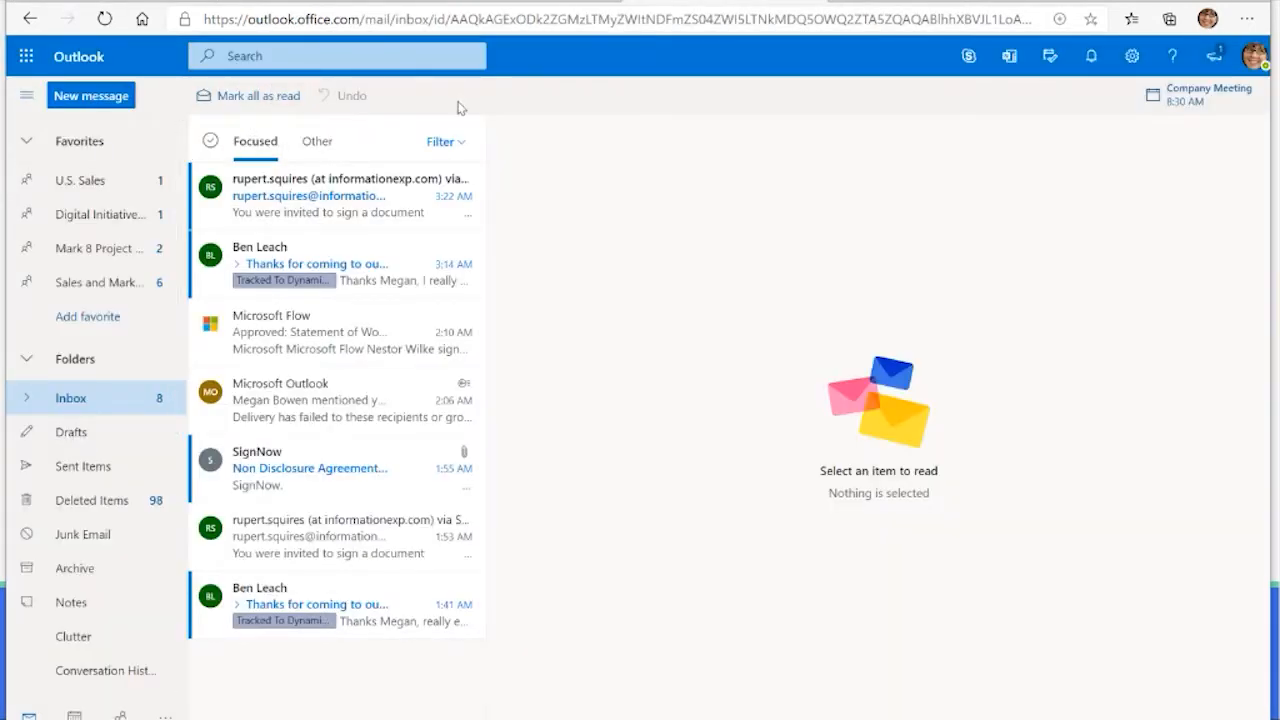
left_click(399, 216)
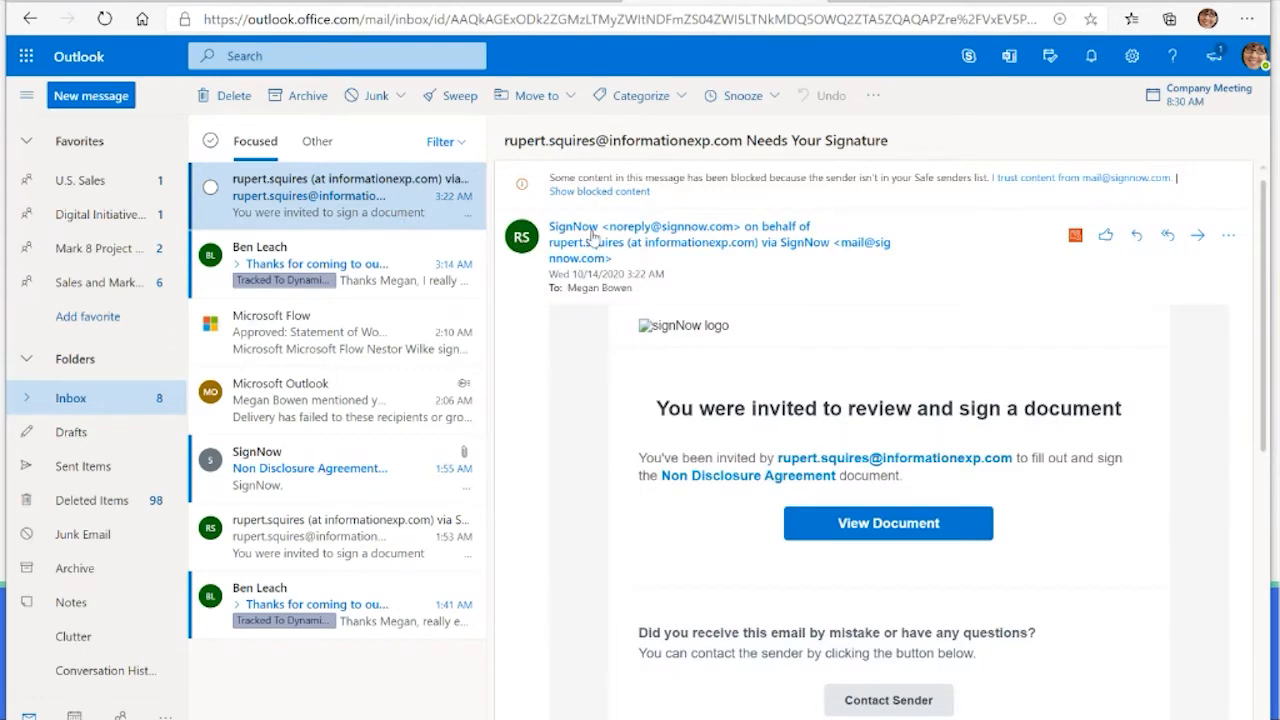
scroll(769, 333, "down", 2)
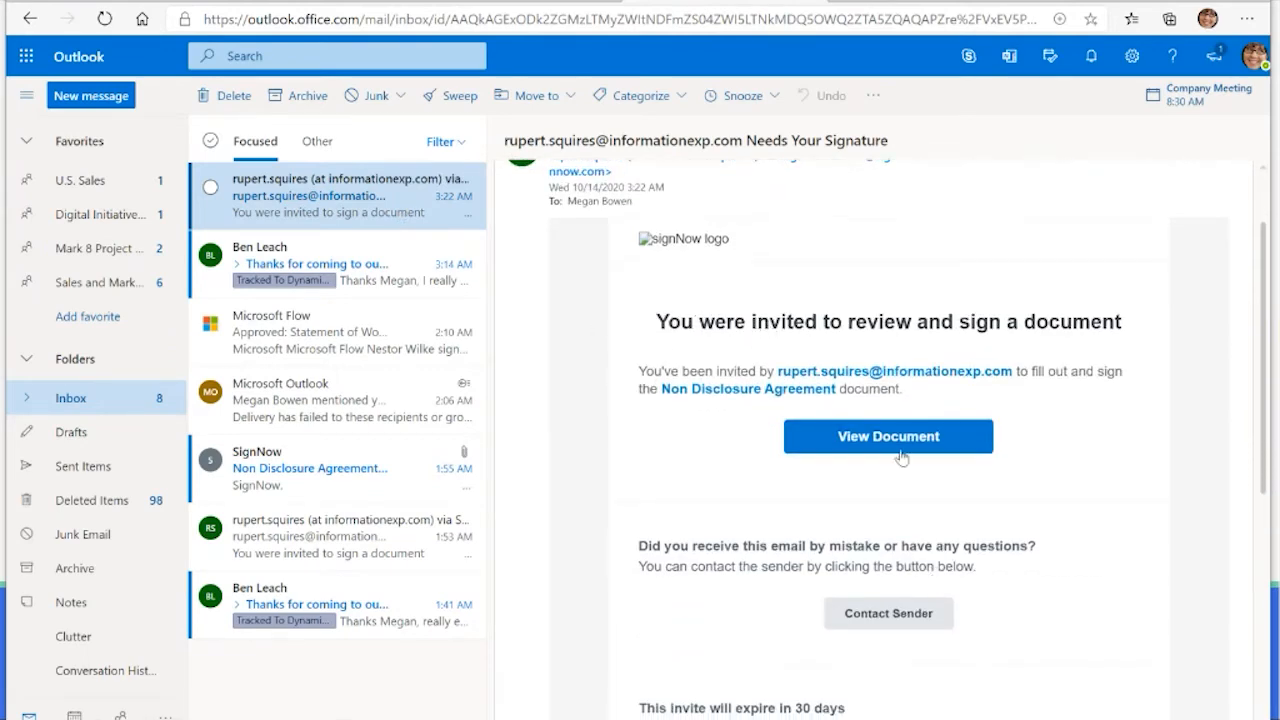
left_click(893, 440)
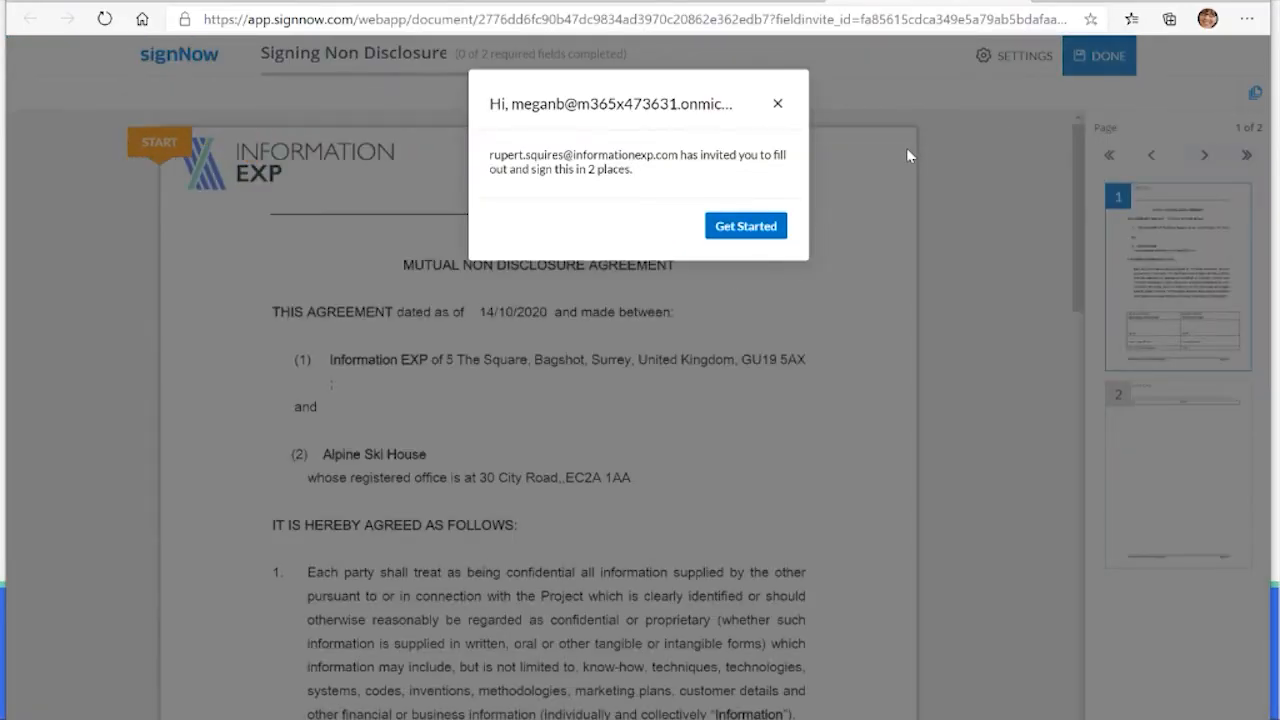
Step: Dismiss the signing invitation notice and sign the required signature field for Information EXP Limited in the agreement
left_click(782, 108)
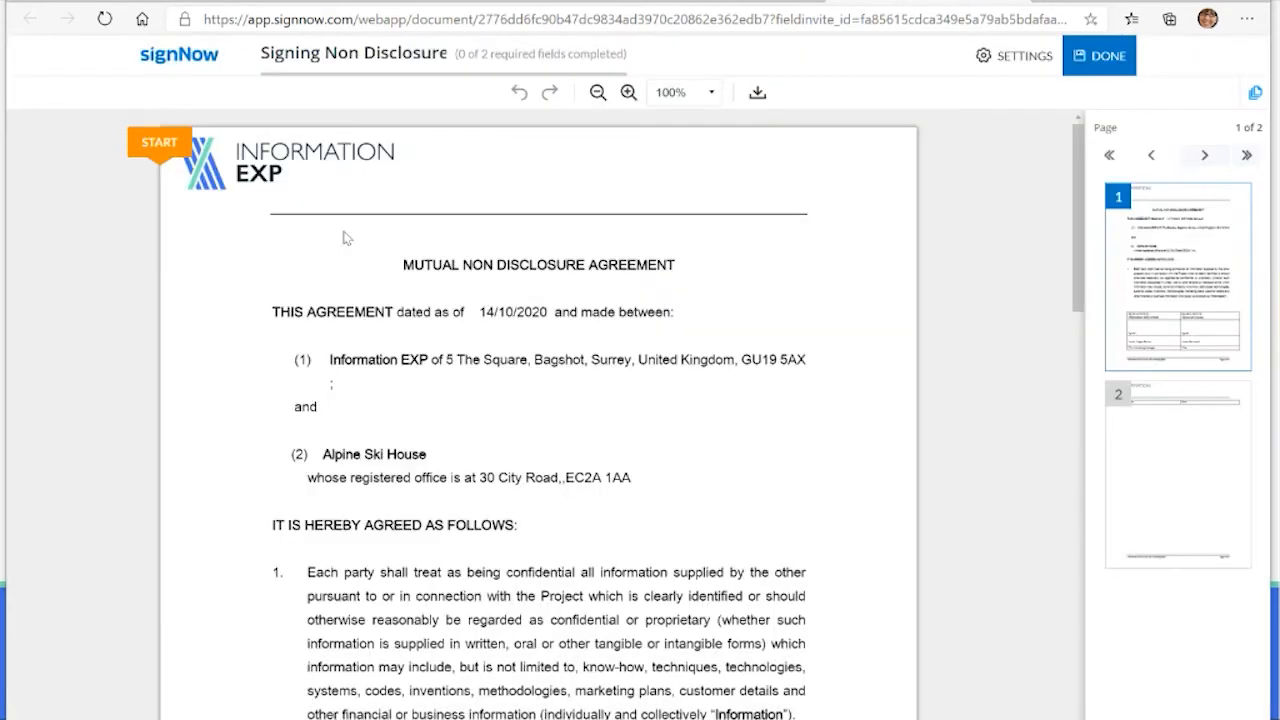
left_click(158, 146)
scroll(428, 275, "up", 3)
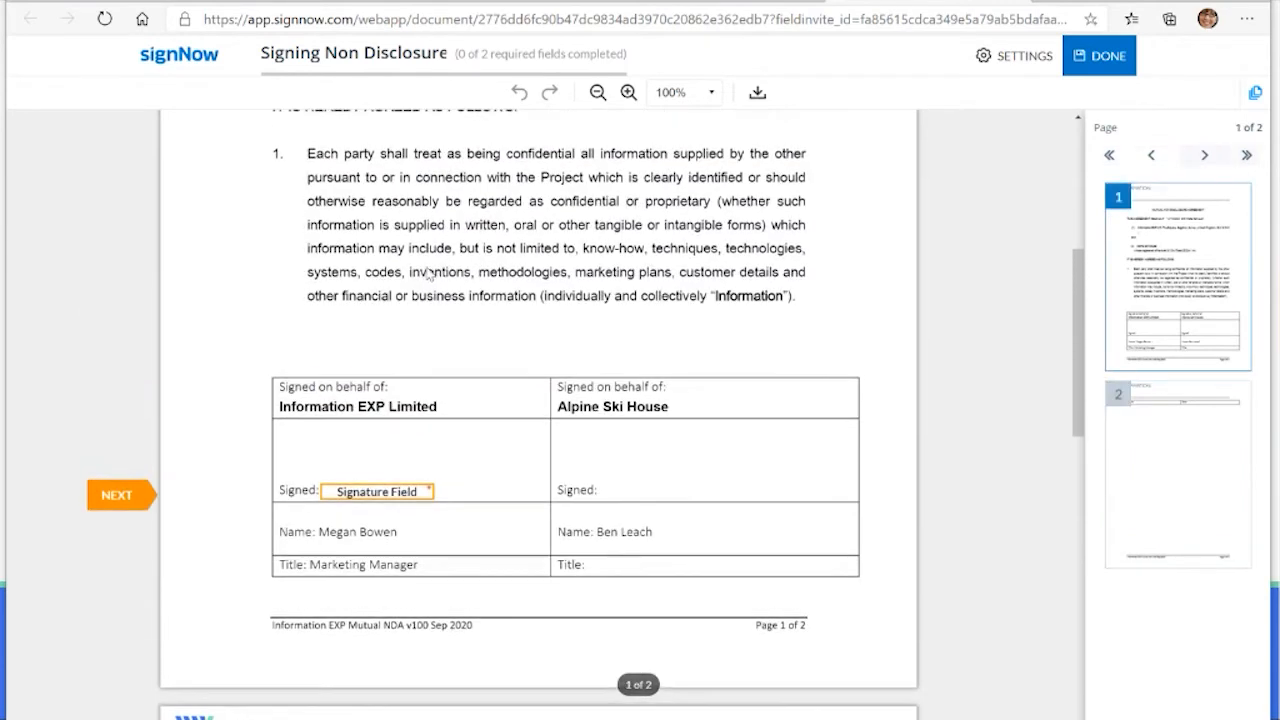
left_click(391, 491)
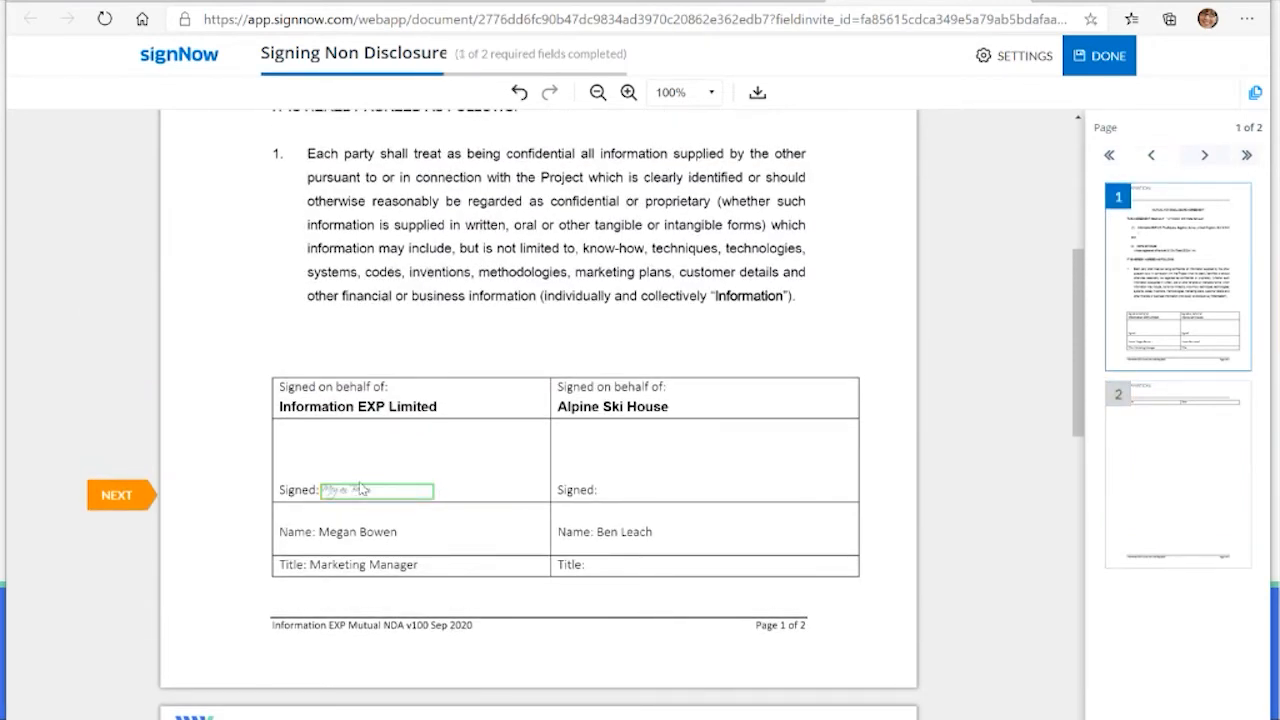
Step: Set the date field for Information EXP to 10/14/2020 on the agreement's second page and submit the signed document
scroll(438, 461, "down", 2)
scroll(436, 460, "down", 1)
left_click(408, 442)
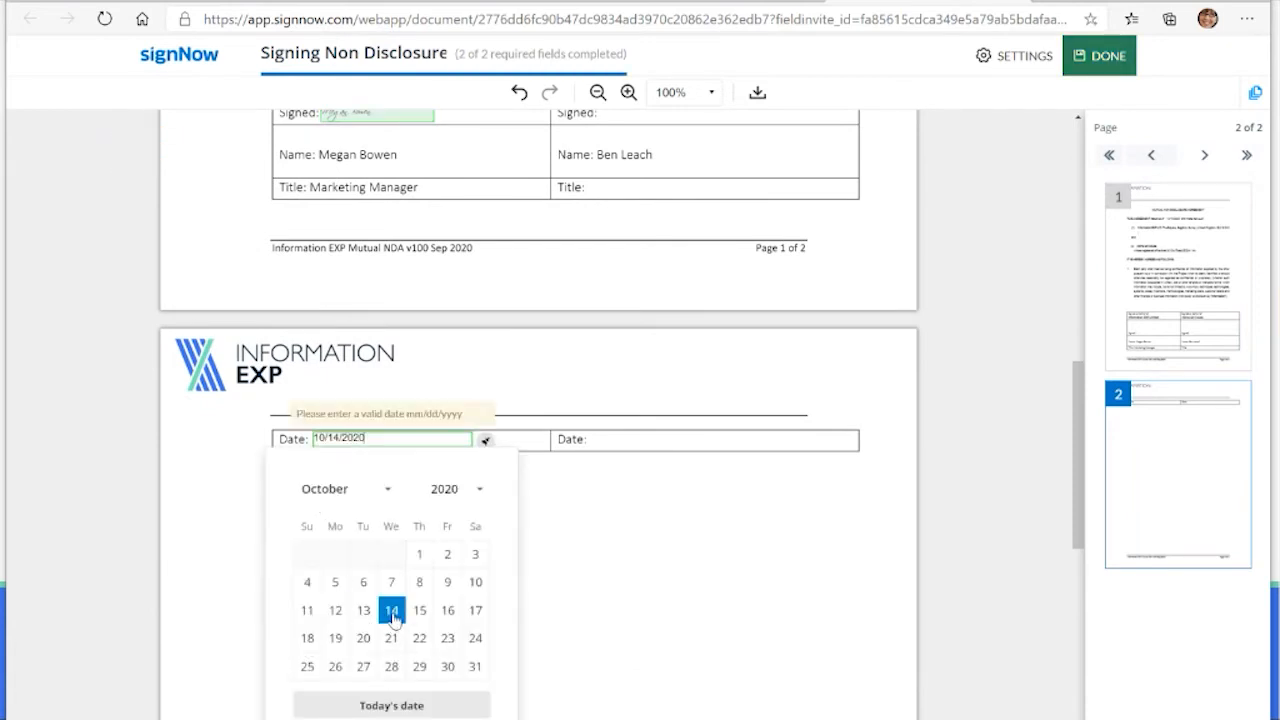
scroll(608, 529, "down", 1)
left_click(429, 614)
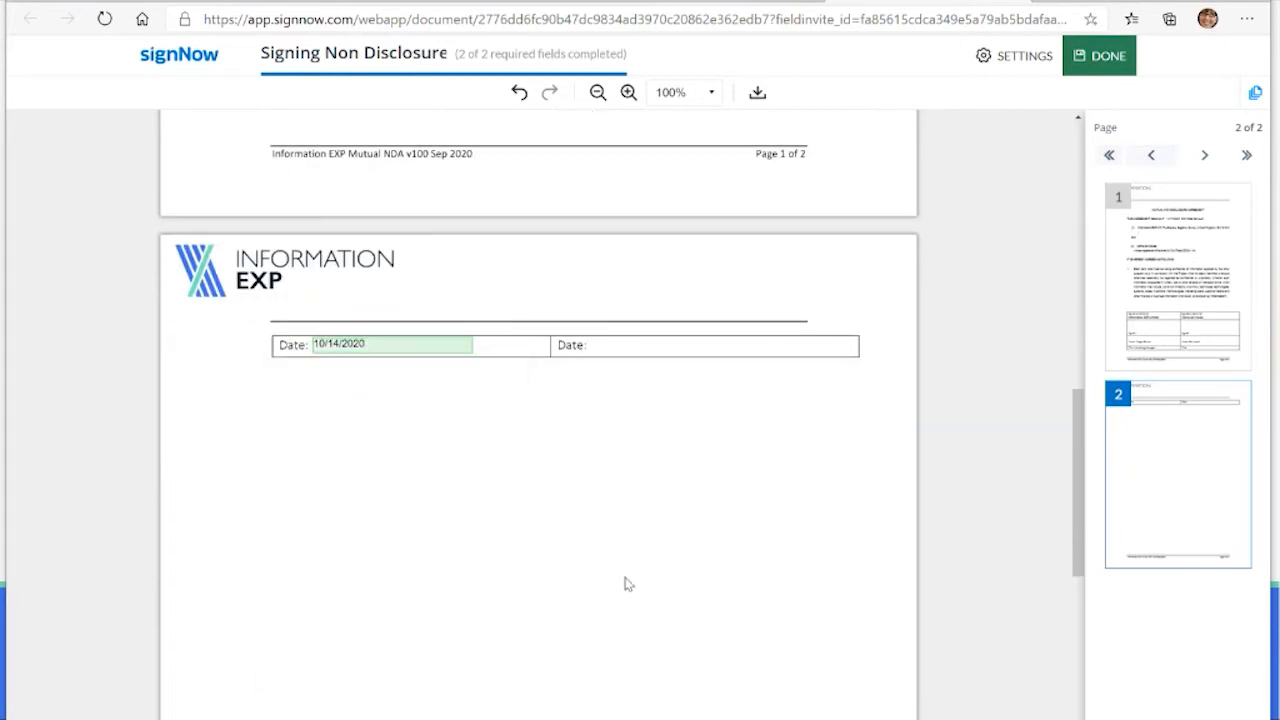
scroll(528, 524, "up", 3)
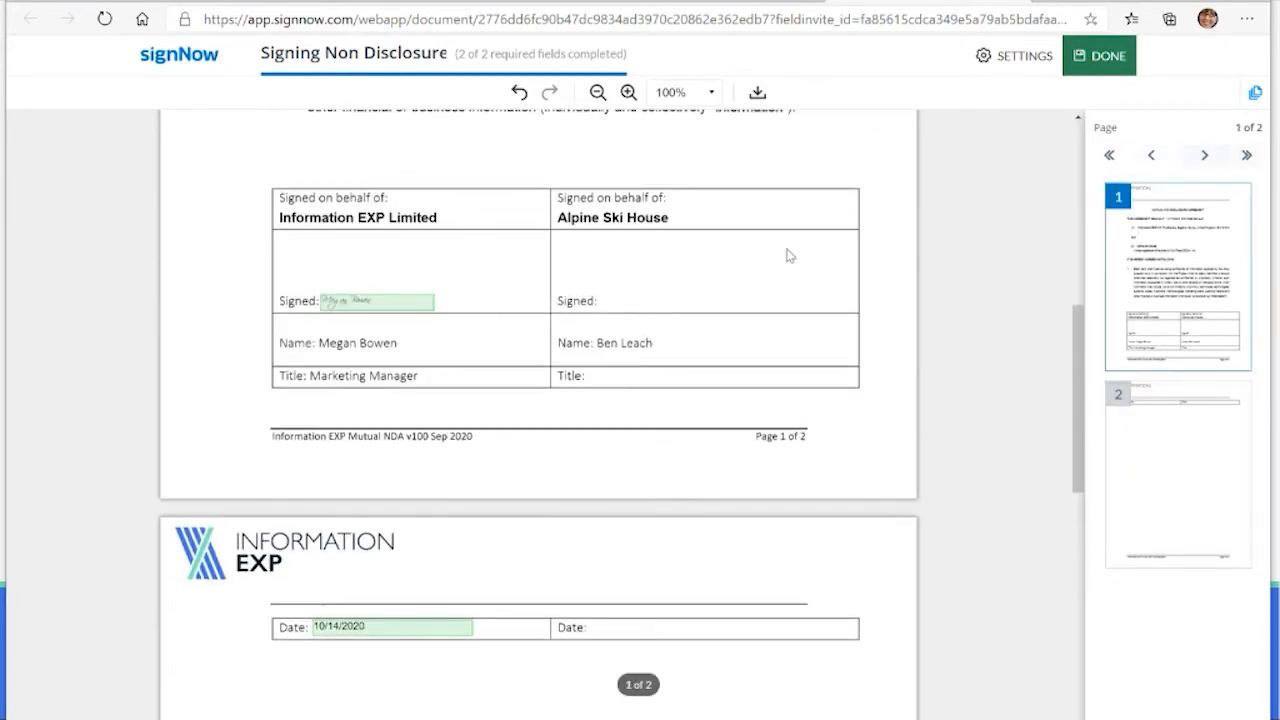
scroll(692, 338, "up", 1)
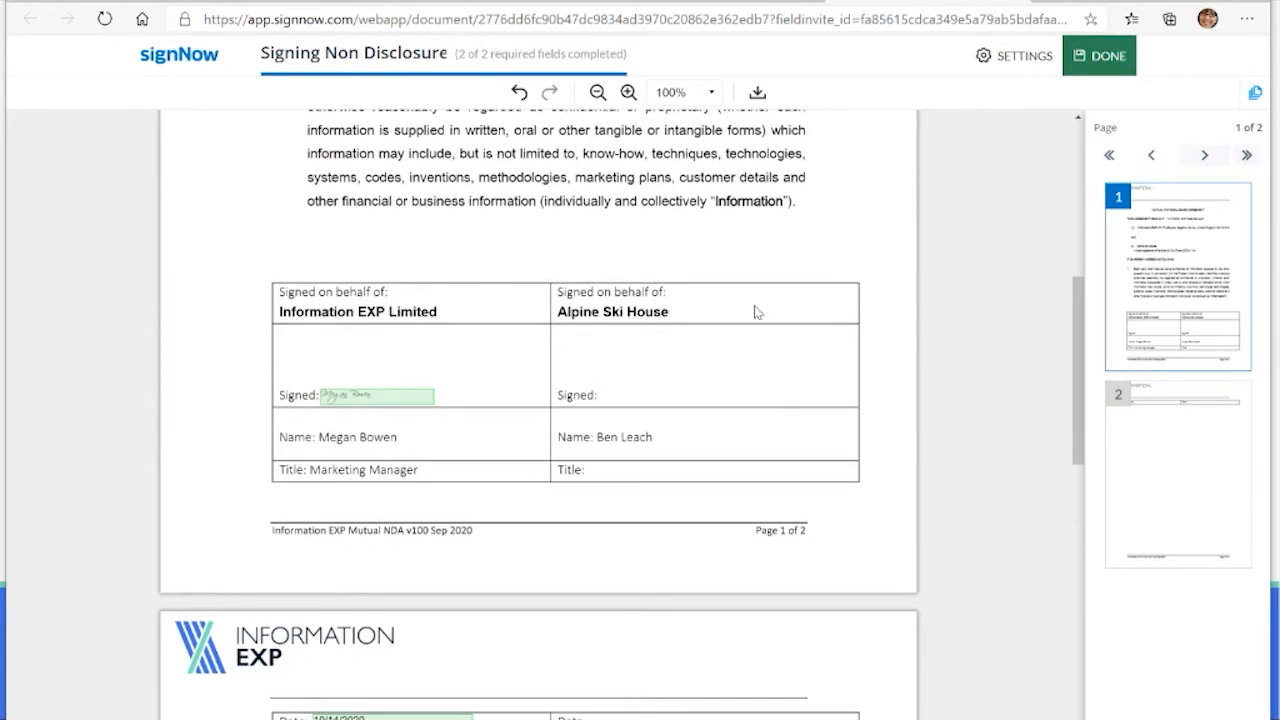
left_click(1098, 60)
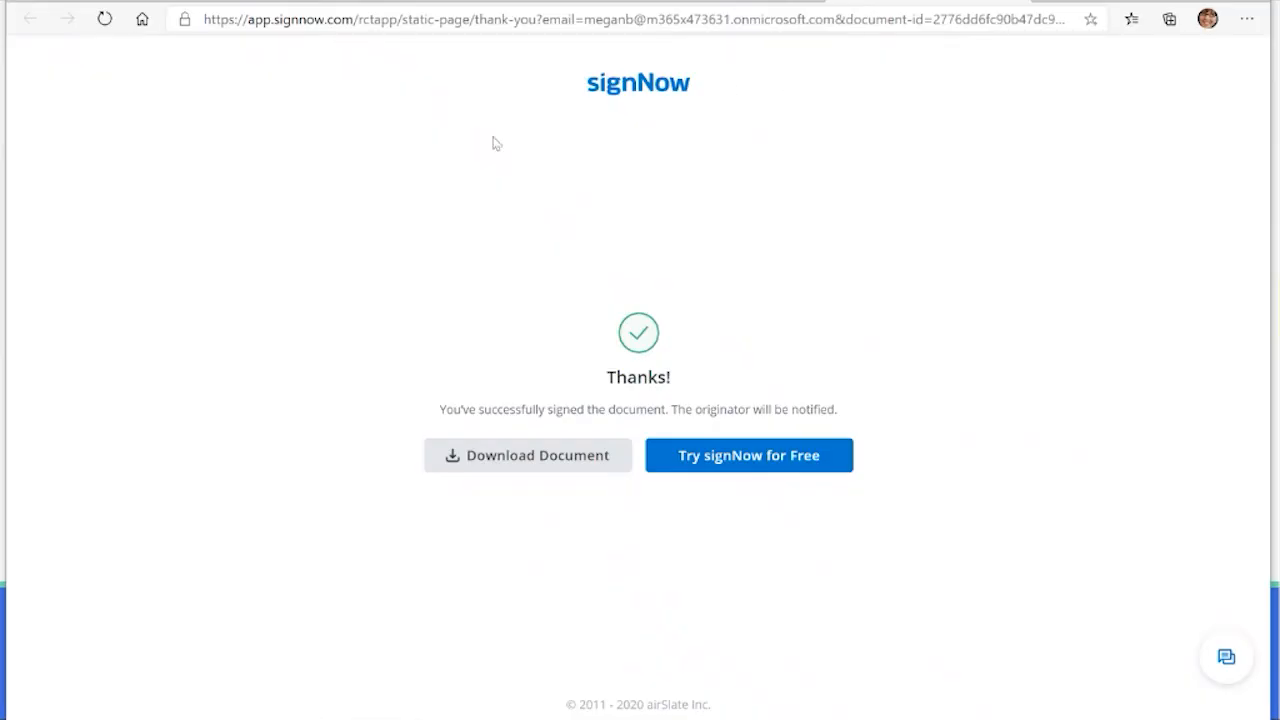
Step: Return to Outlook, delete the signature invitation email and open the newest SignNow message about the Non Disclosure Agreement
left_click(1013, 1)
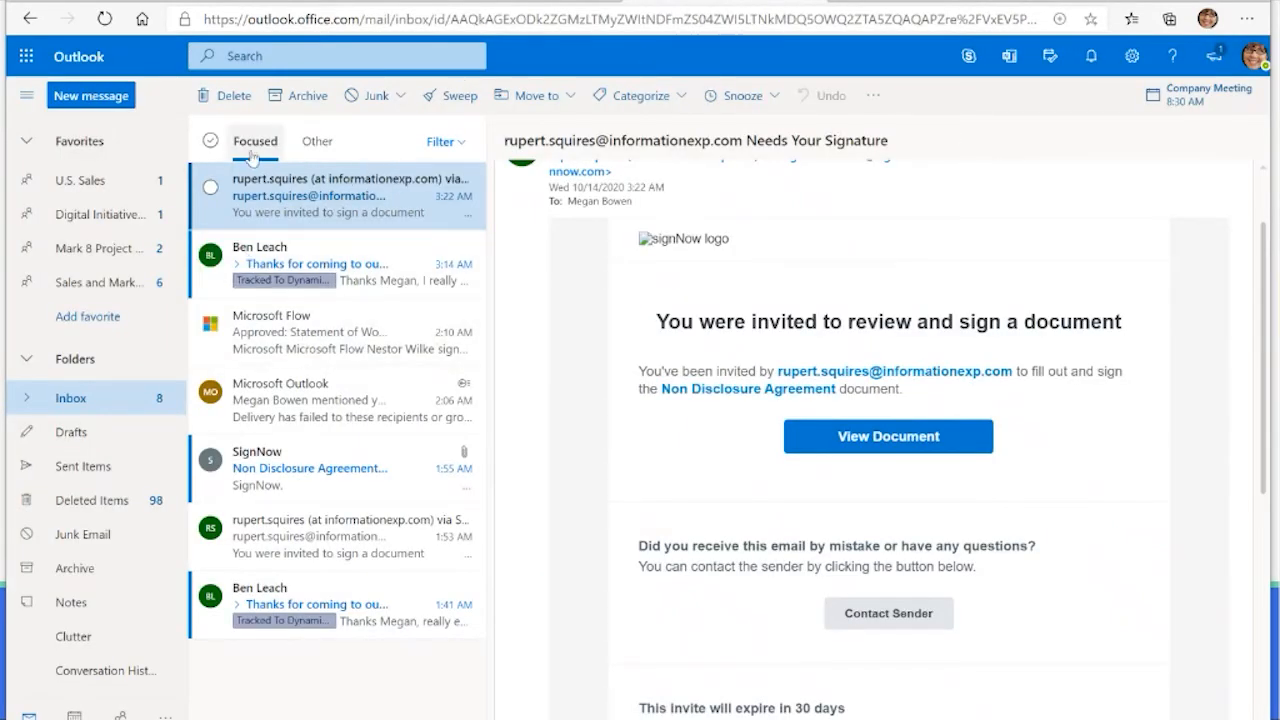
left_click(234, 96)
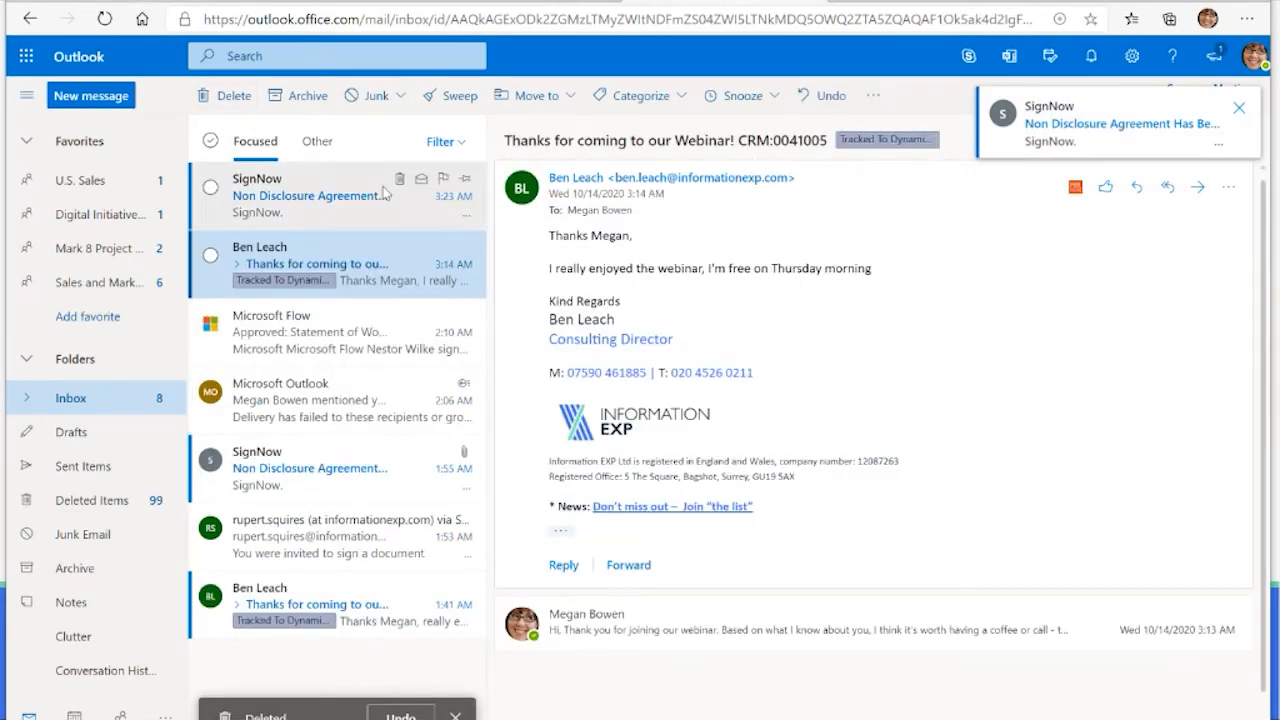
left_click(323, 208)
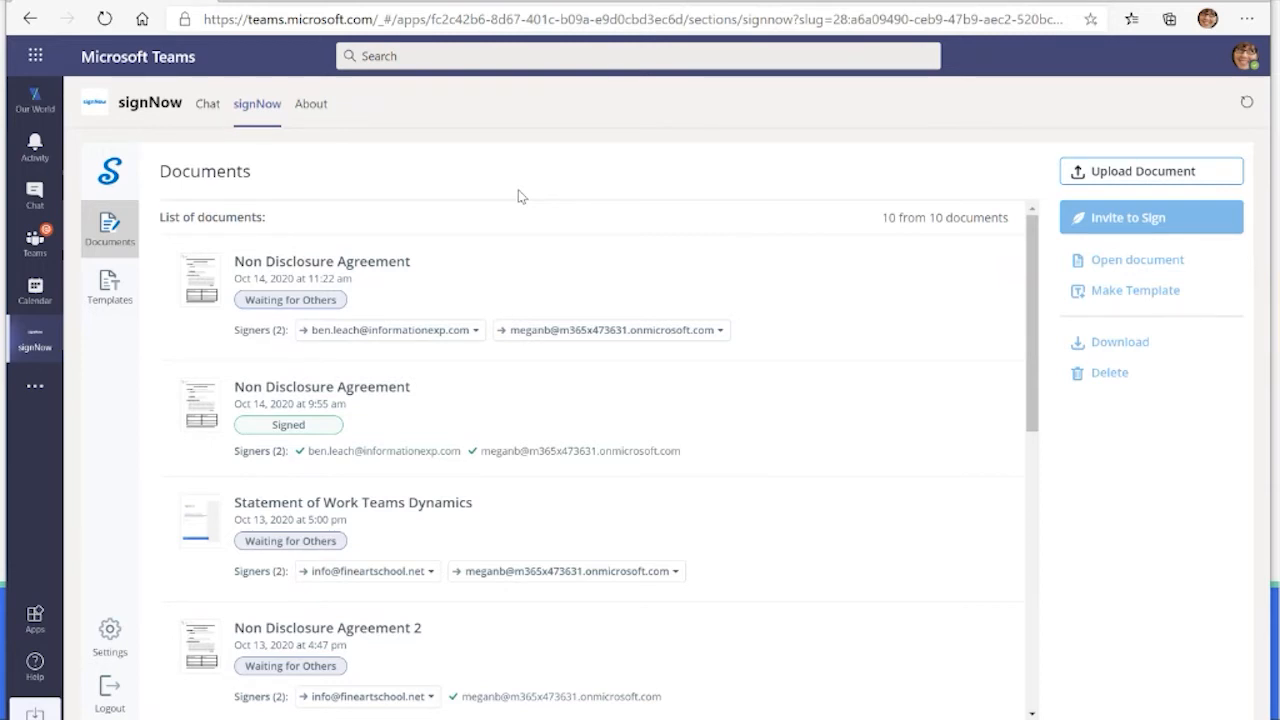
Step: Check the signing status of the Non Disclosure Agreement in the signNow document list in Teams
left_click(106, 235)
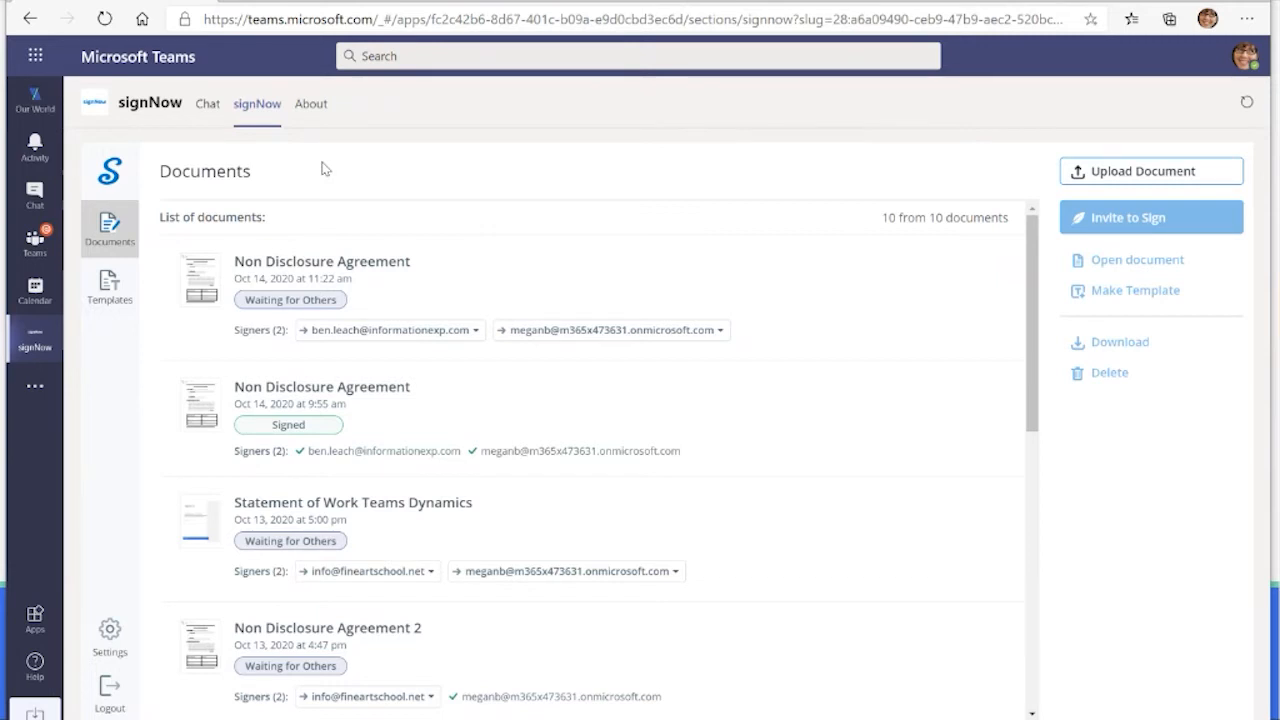
Step: In the Dynamics 365 opportunity's Develop stage, set Customer Need to "Increased automation due to growing volume of work"
left_click(537, 4)
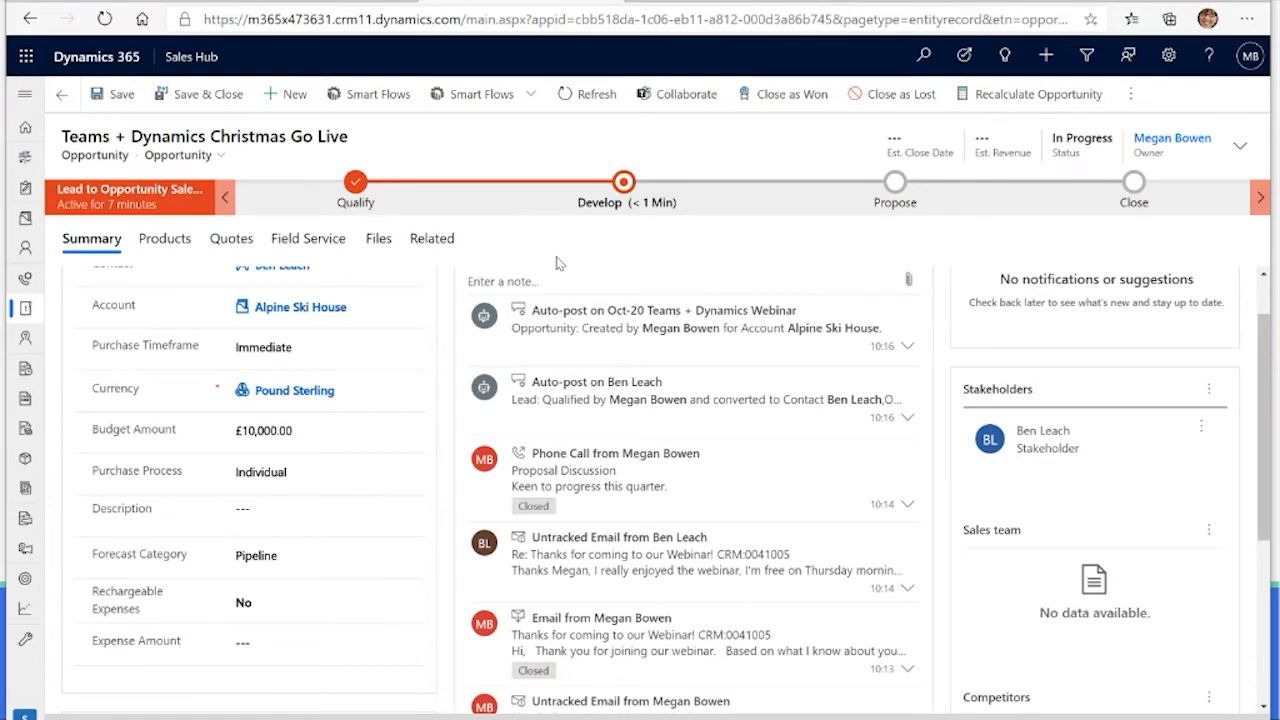
left_click(623, 181)
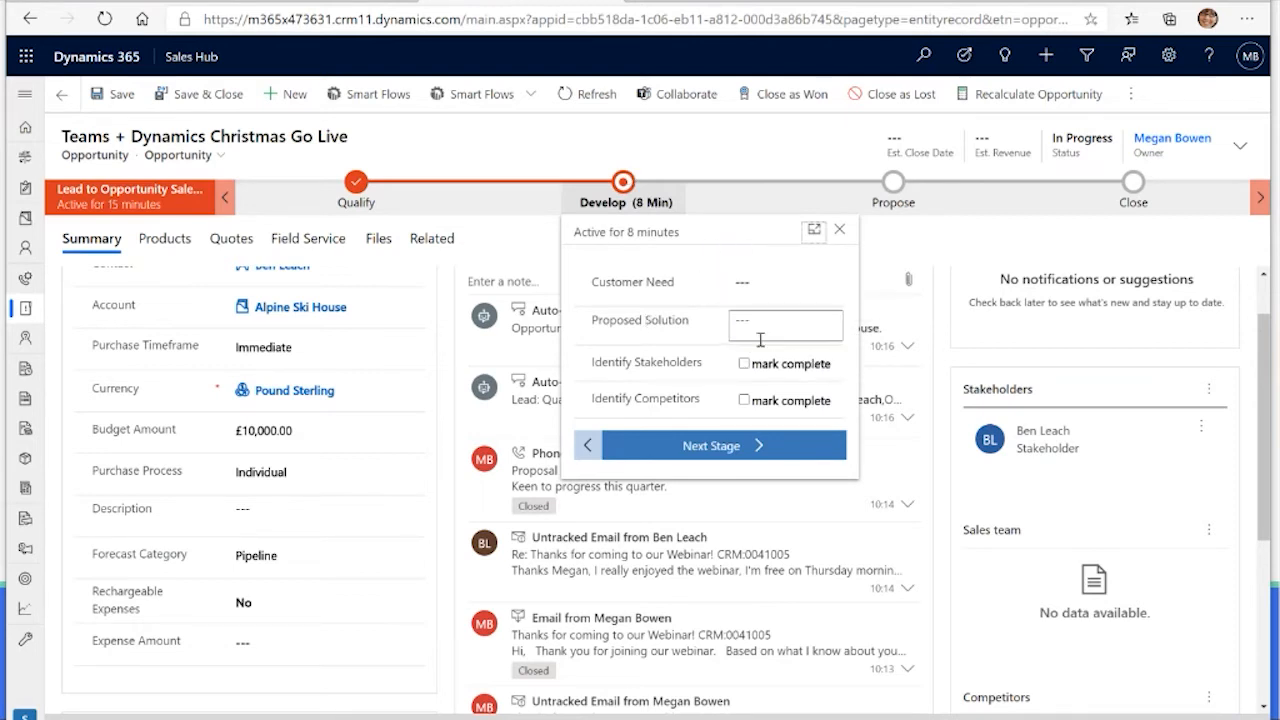
left_click(760, 292)
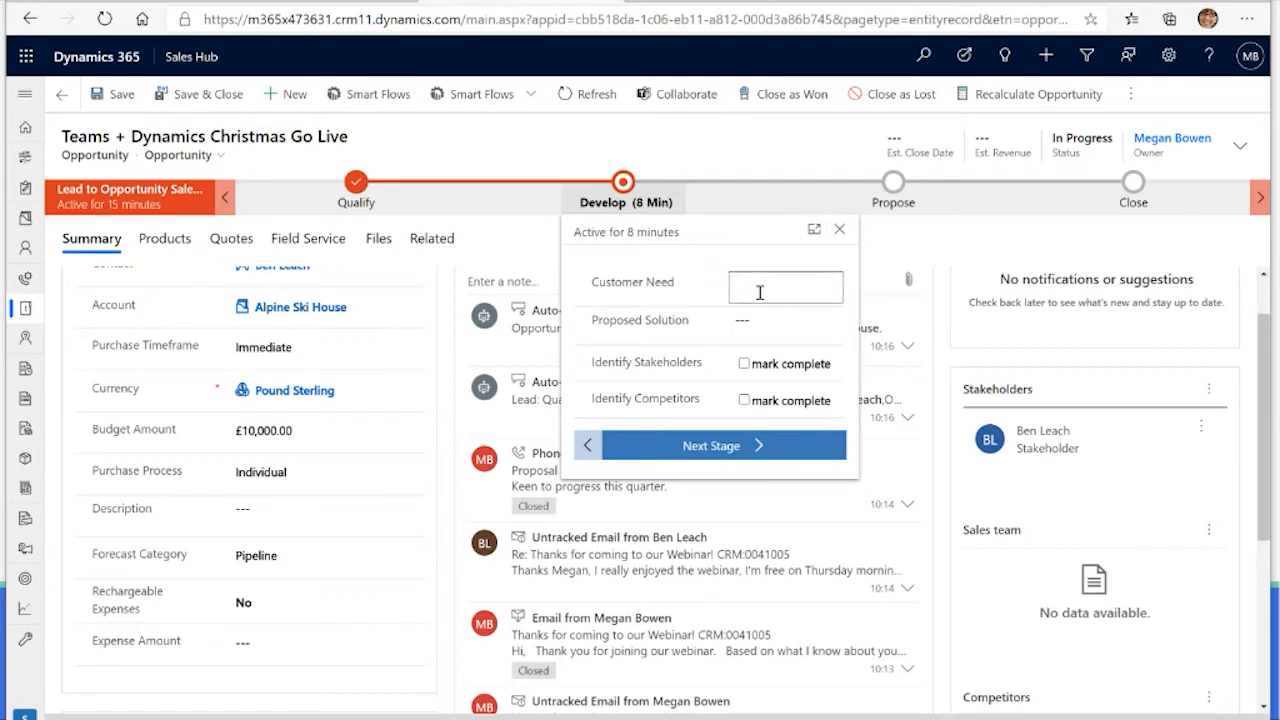
type("Increased automation")
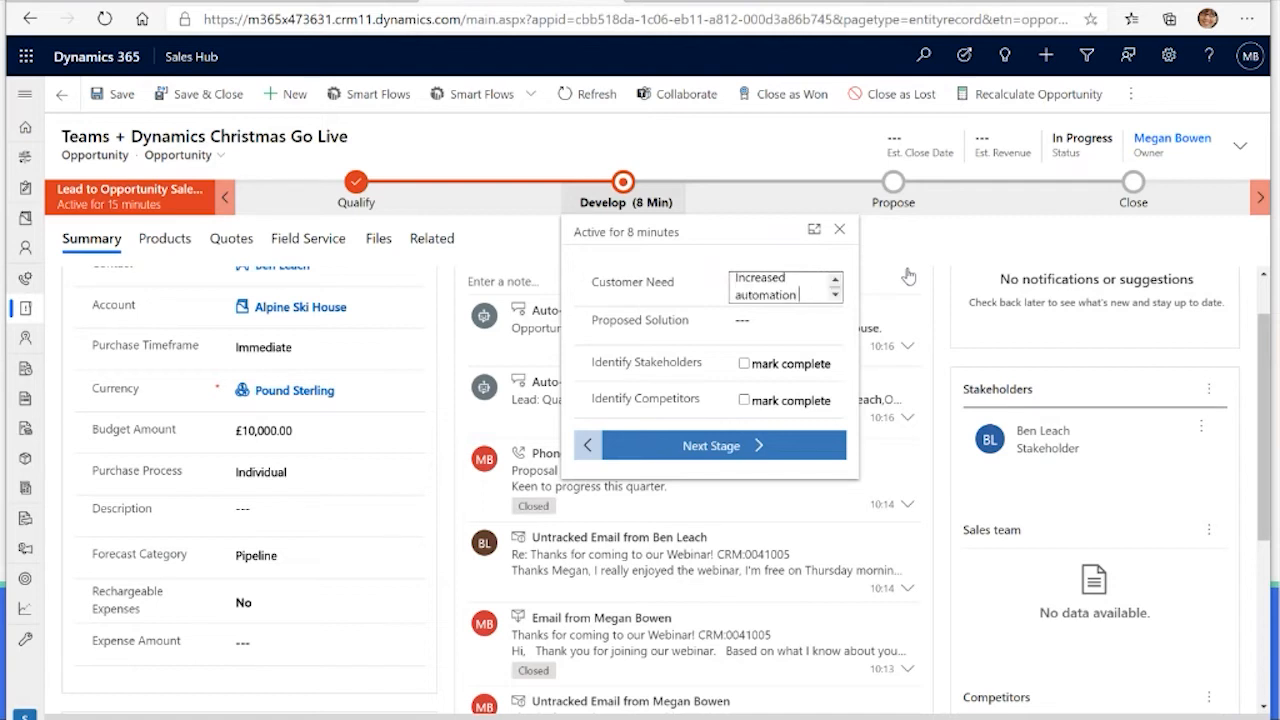
type(" due to gr")
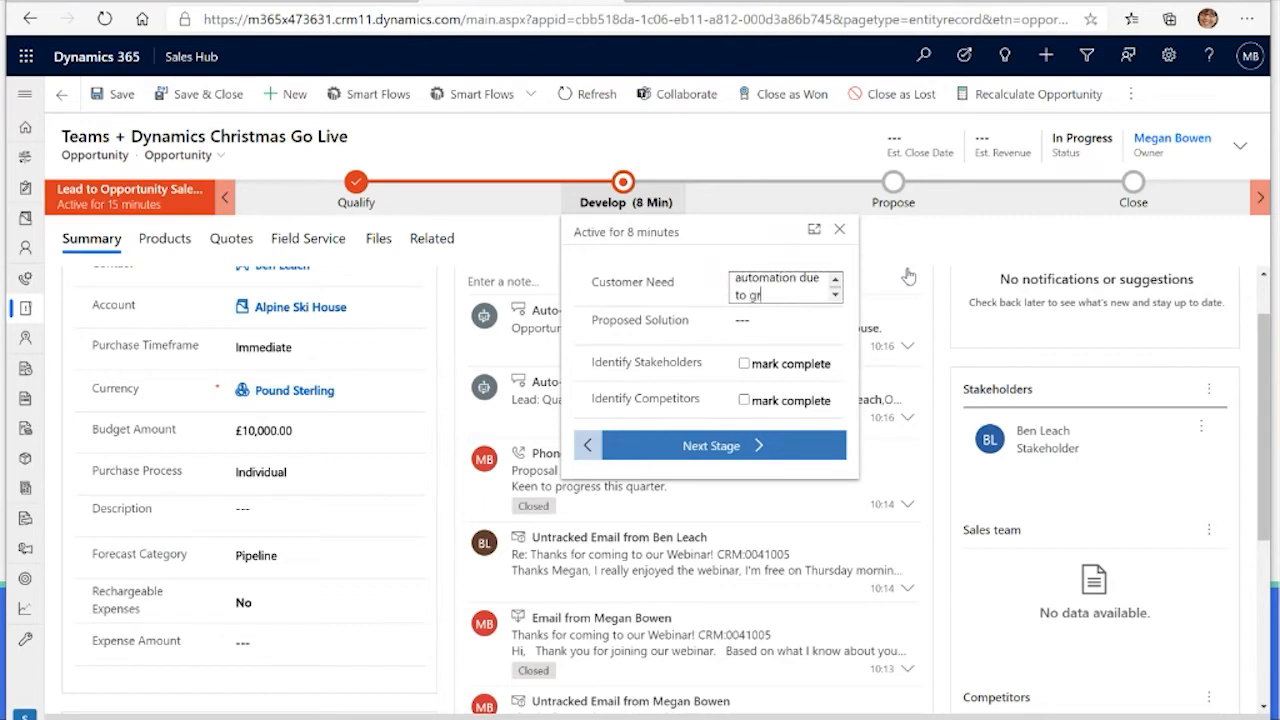
type("owingrowing")
type(" volume of wo")
type("rk")
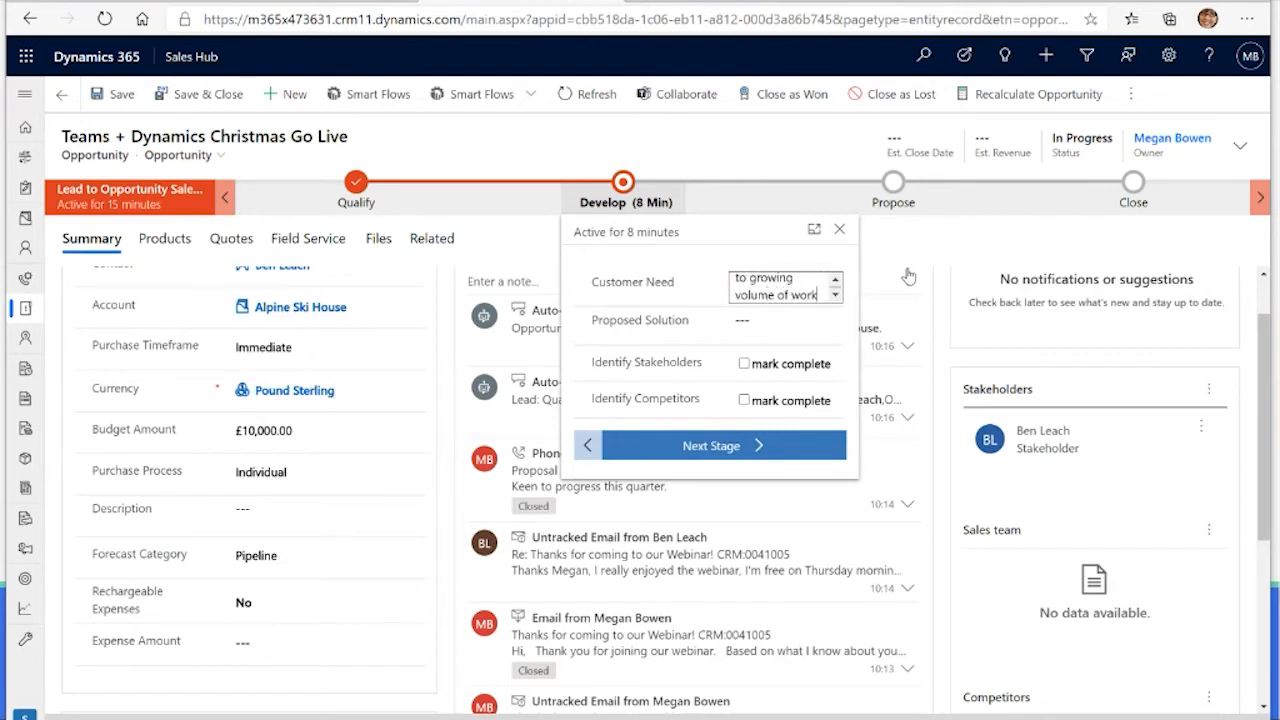
Step: Set the Develop stage's Proposed Solution to "Doc Generation + eSignatures"
left_click(748, 326)
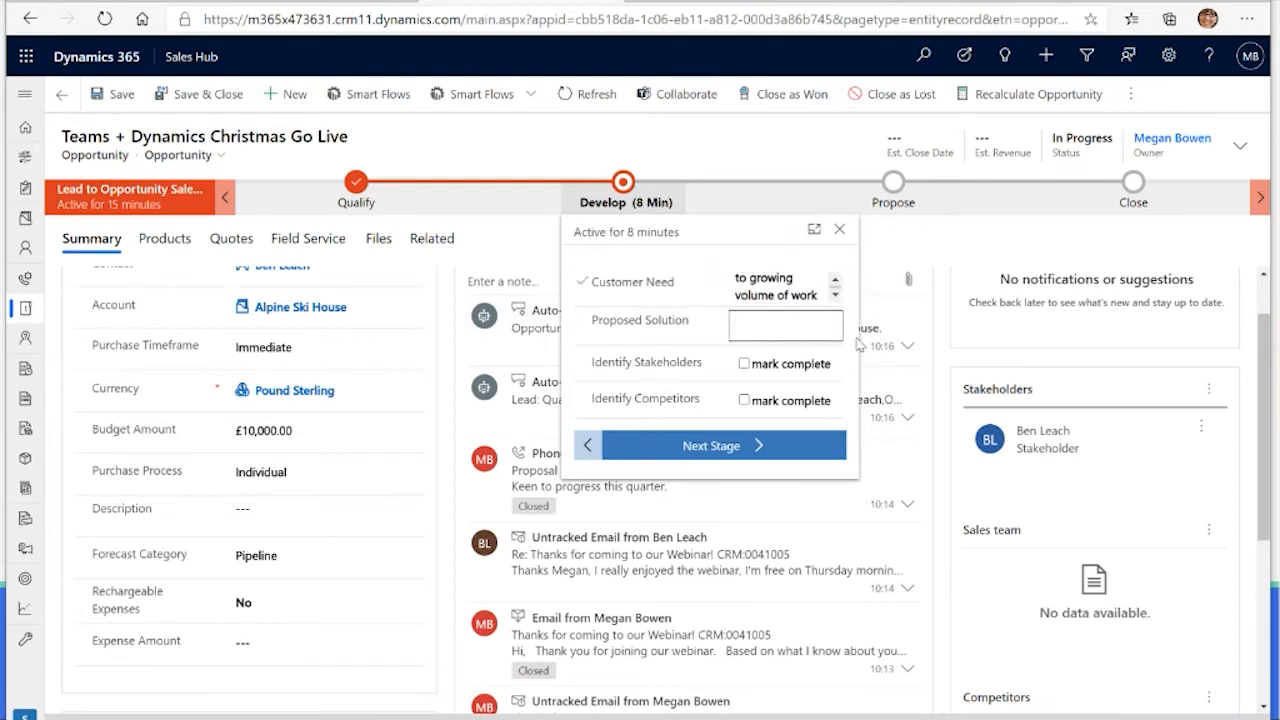
type("Doc Generation +")
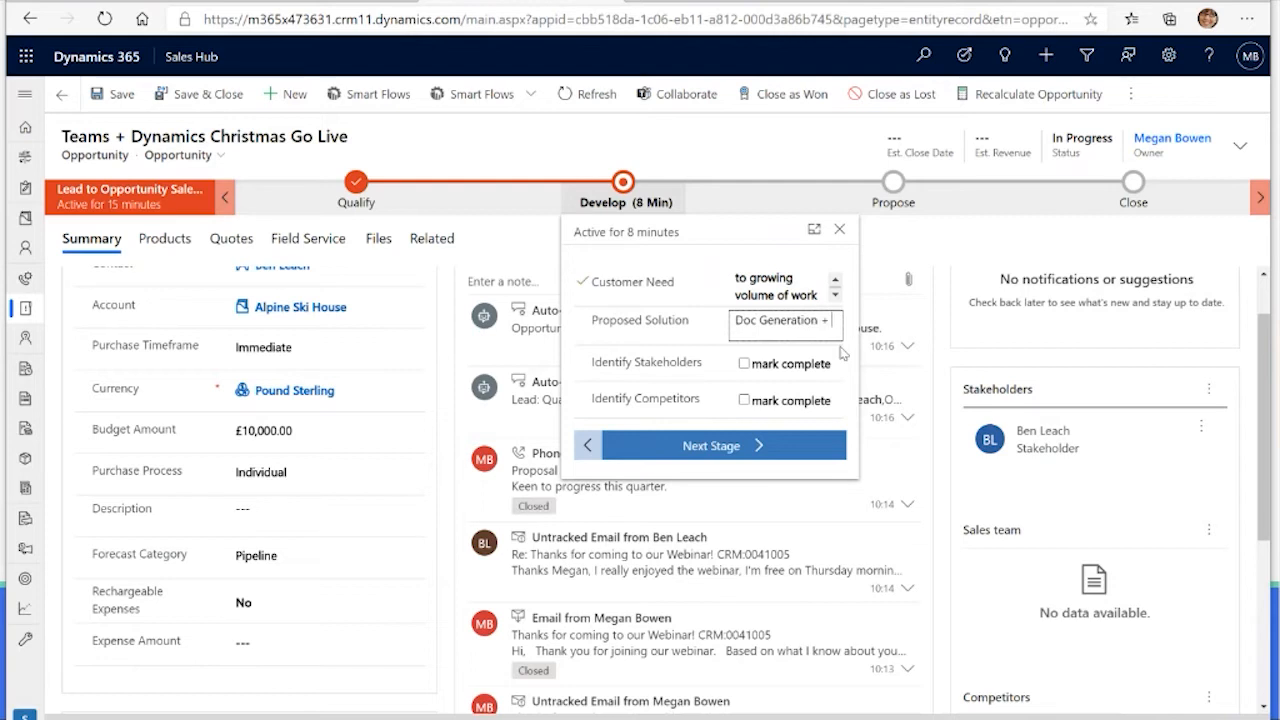
type(" eSignatures")
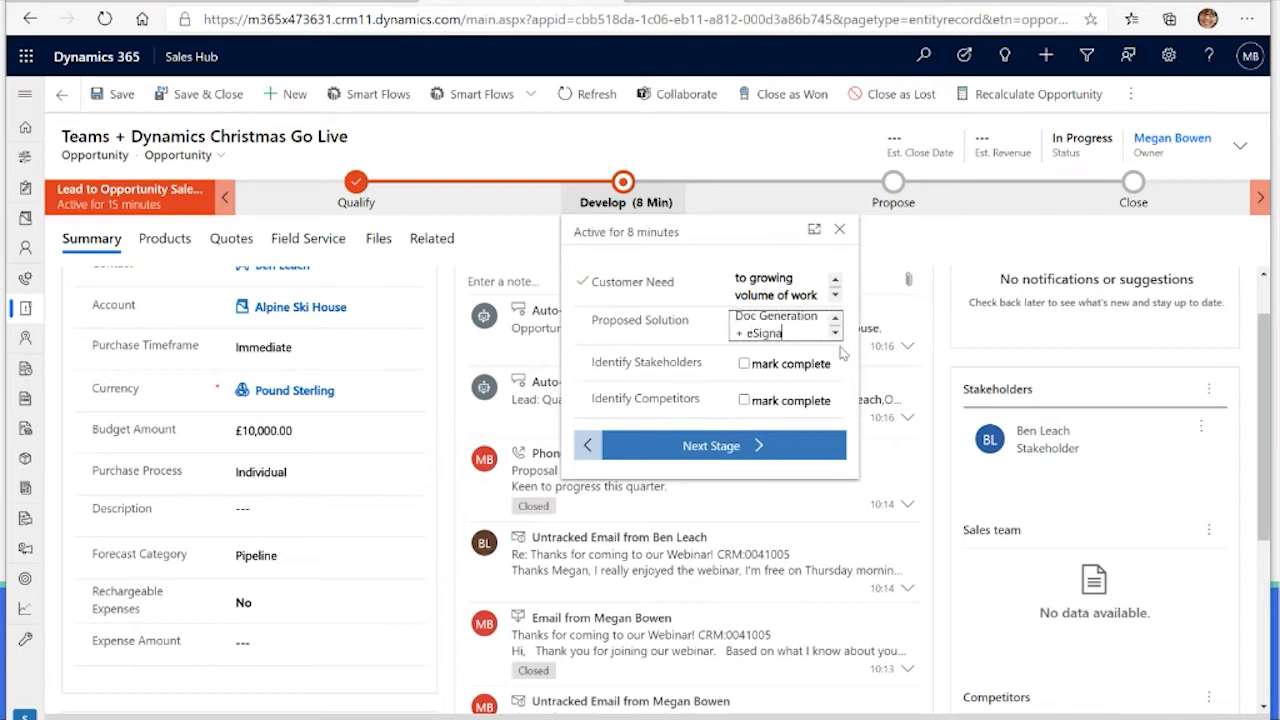
Step: Mark Identify Stakeholders and Identify Competitors complete, and advance the opportunity to the Propose stage
left_click(752, 362)
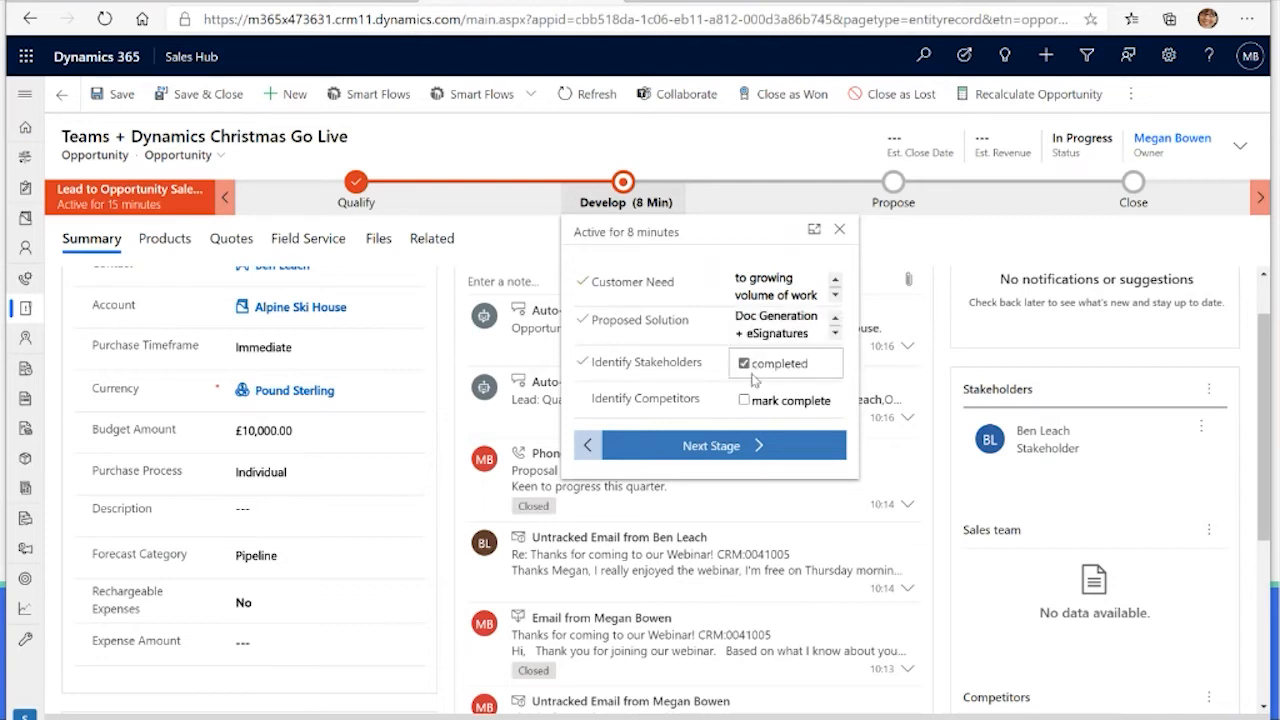
left_click(746, 402)
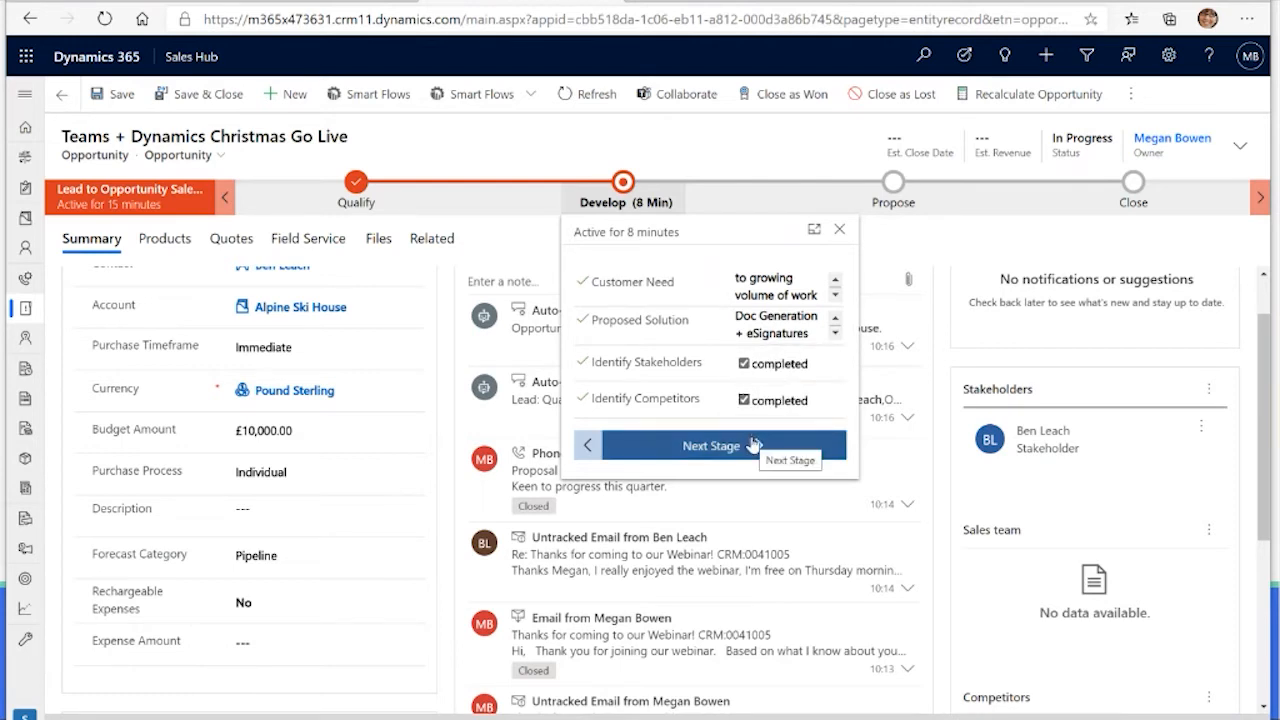
left_click(753, 444)
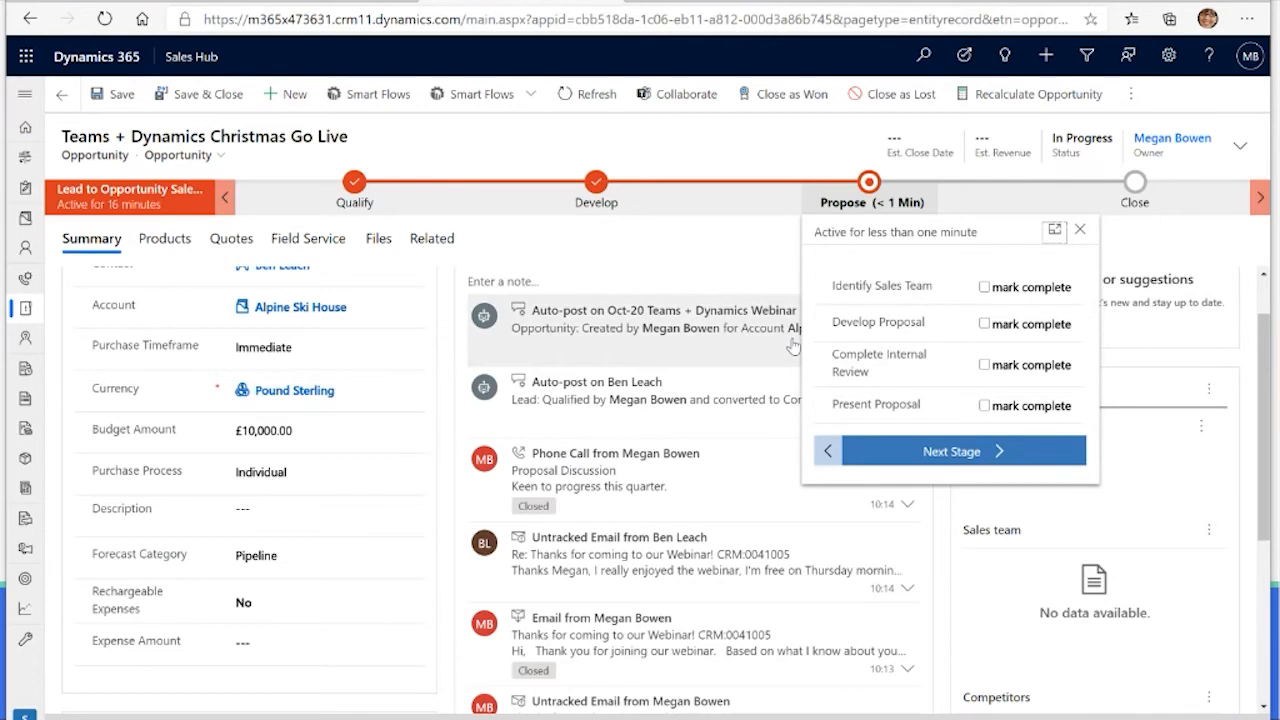
left_click(759, 266)
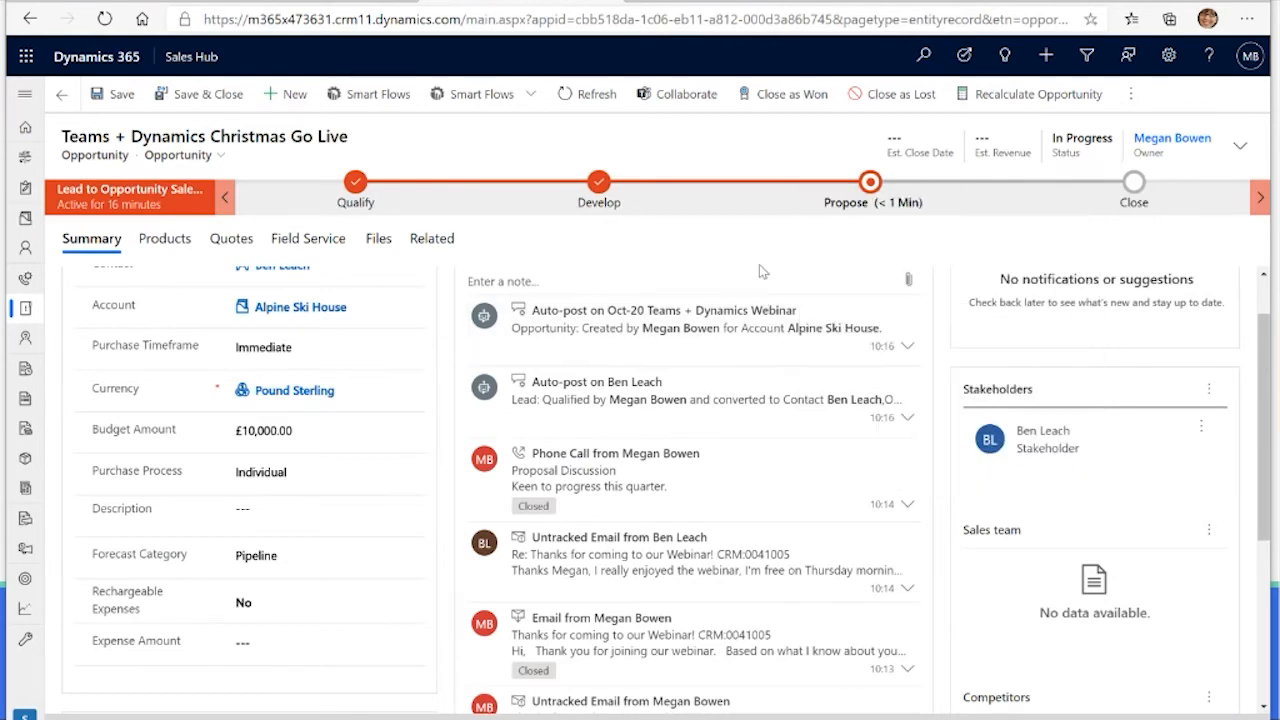
Step: Set the opportunity's Current Situation to "Manual paper based processes"
scroll(528, 410, "down", 5)
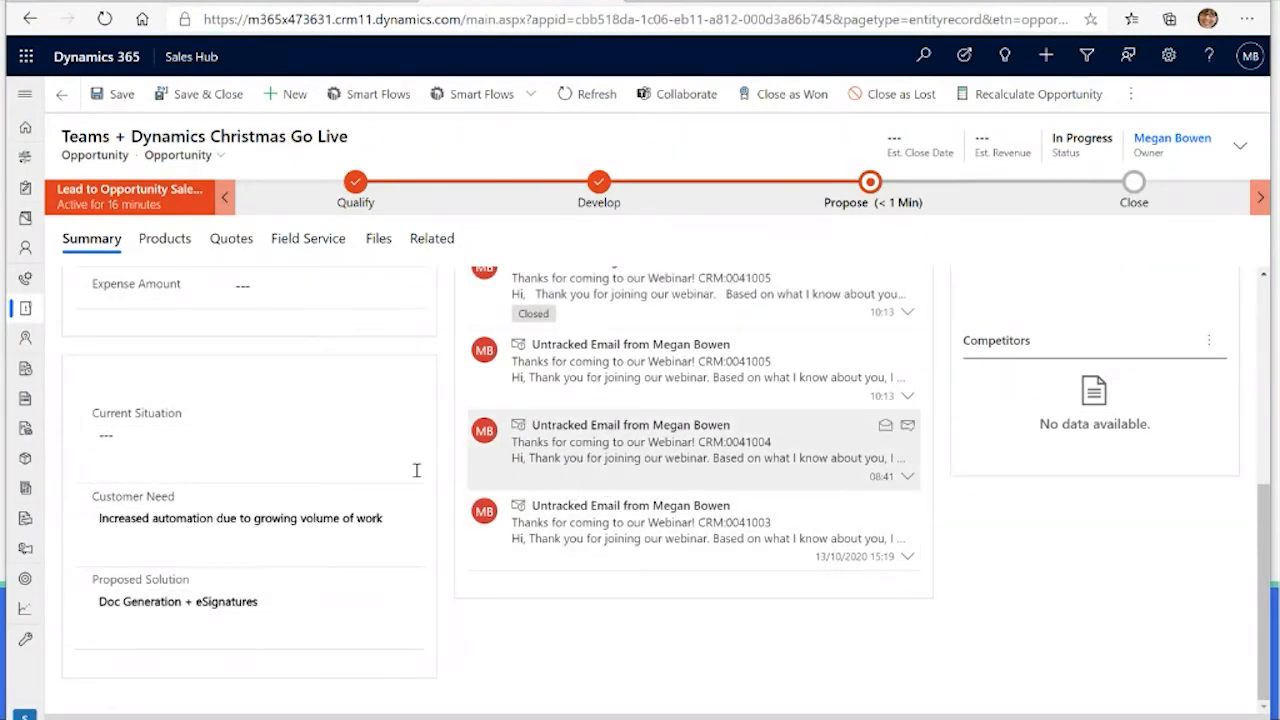
left_click(358, 462)
type("Manual paper based processes")
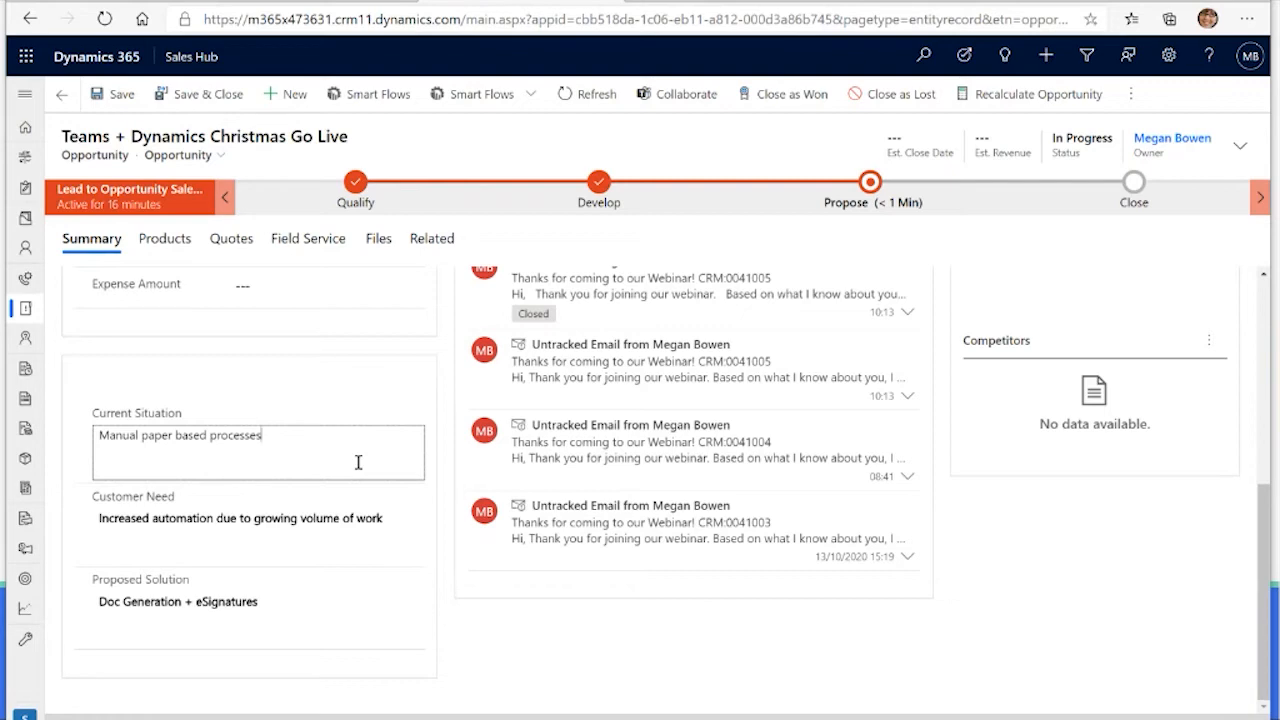
scroll(657, 457, "up", 1)
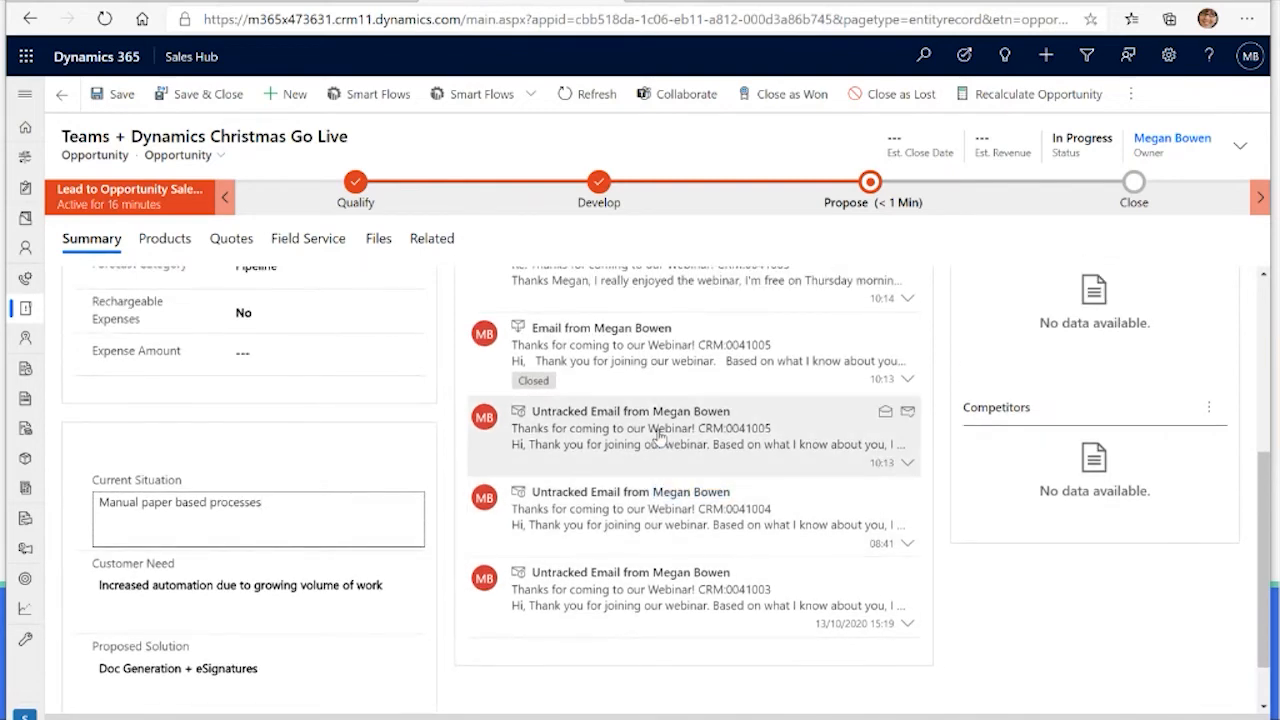
scroll(658, 436, "up", 1)
scroll(658, 436, "down", 1)
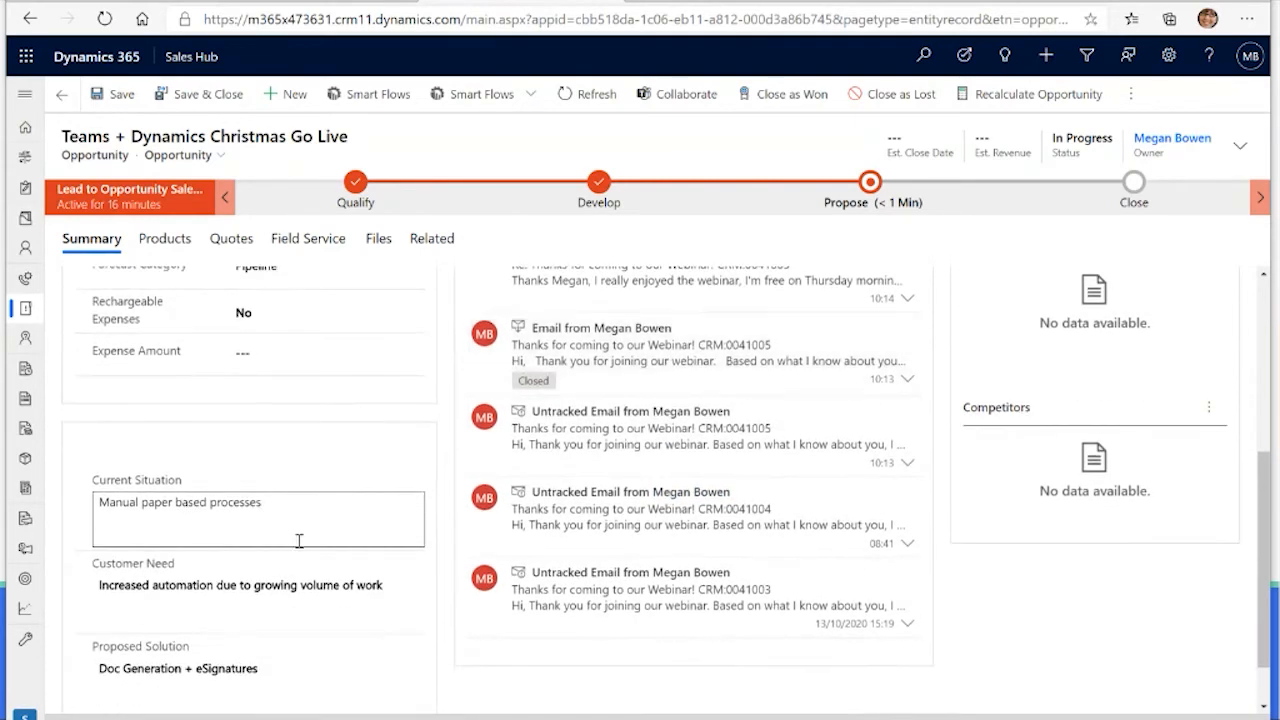
left_click(300, 467)
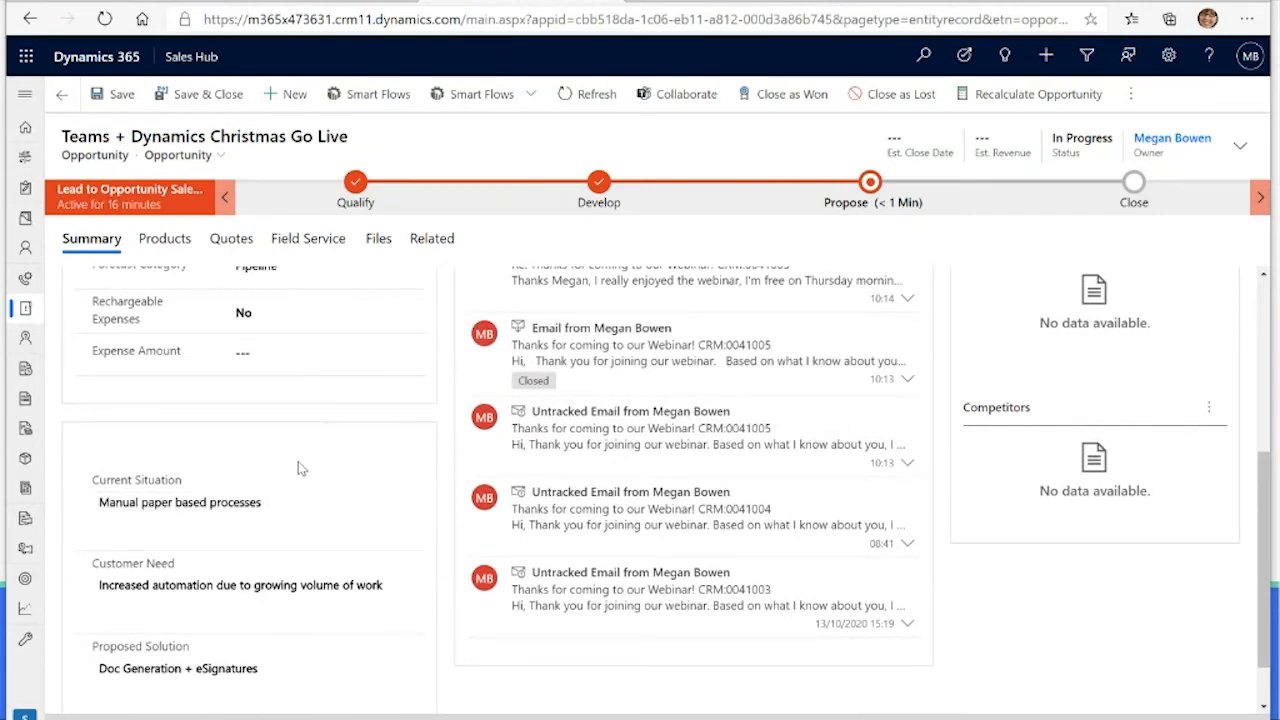
Step: Set Rechargeable Expenses to Yes with an Expense Amount of £500.00, and save the opportunity
scroll(297, 466, "up", 3)
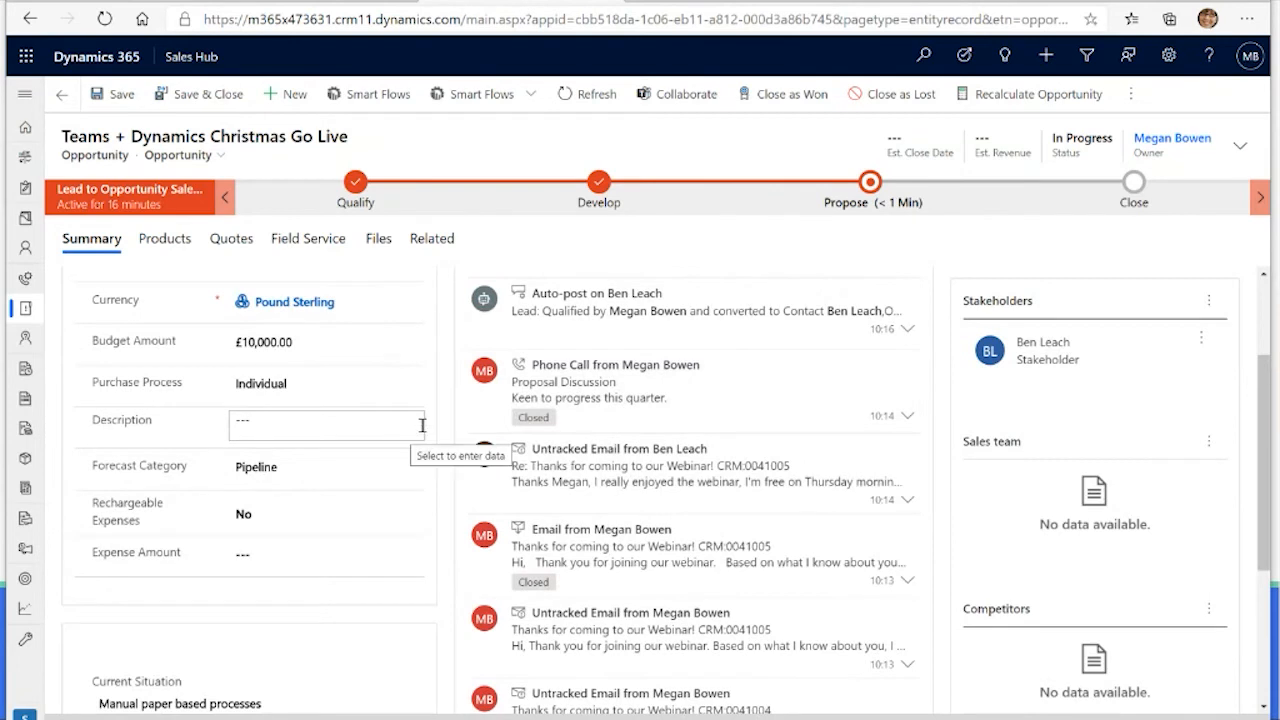
left_click(257, 521)
left_click(265, 555)
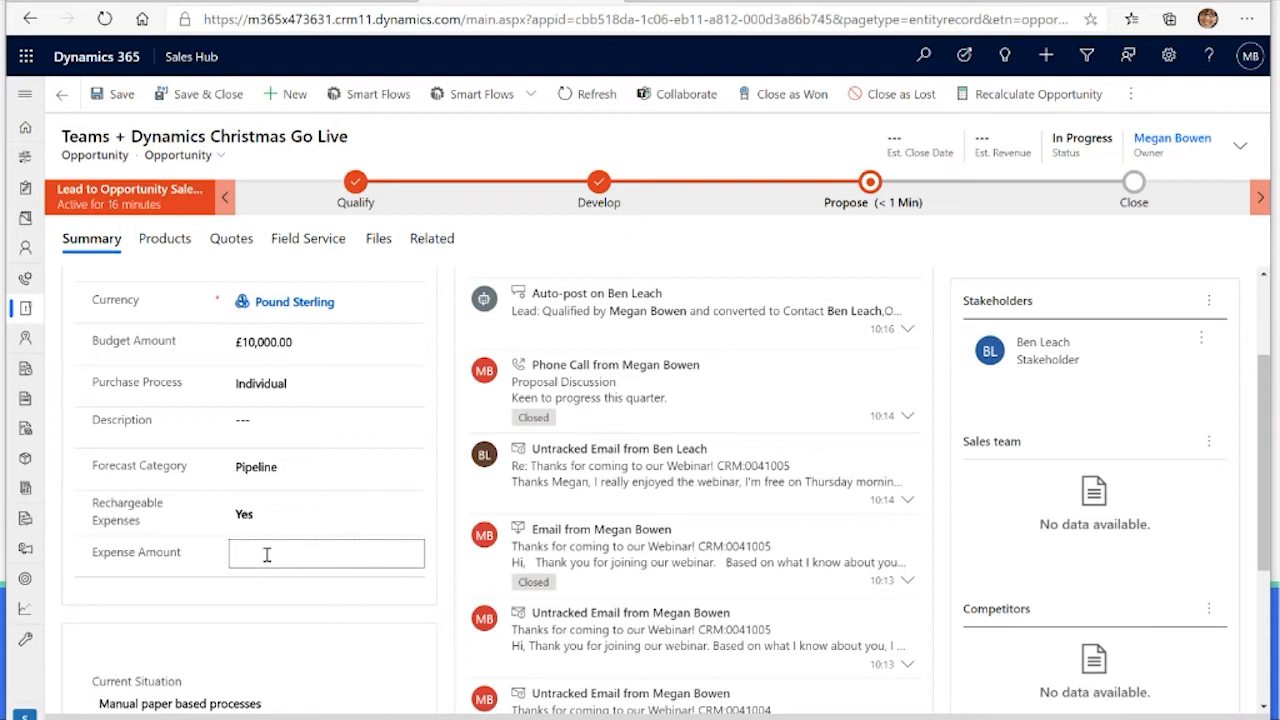
type("5000")
key("BackSpace")
left_click(248, 585)
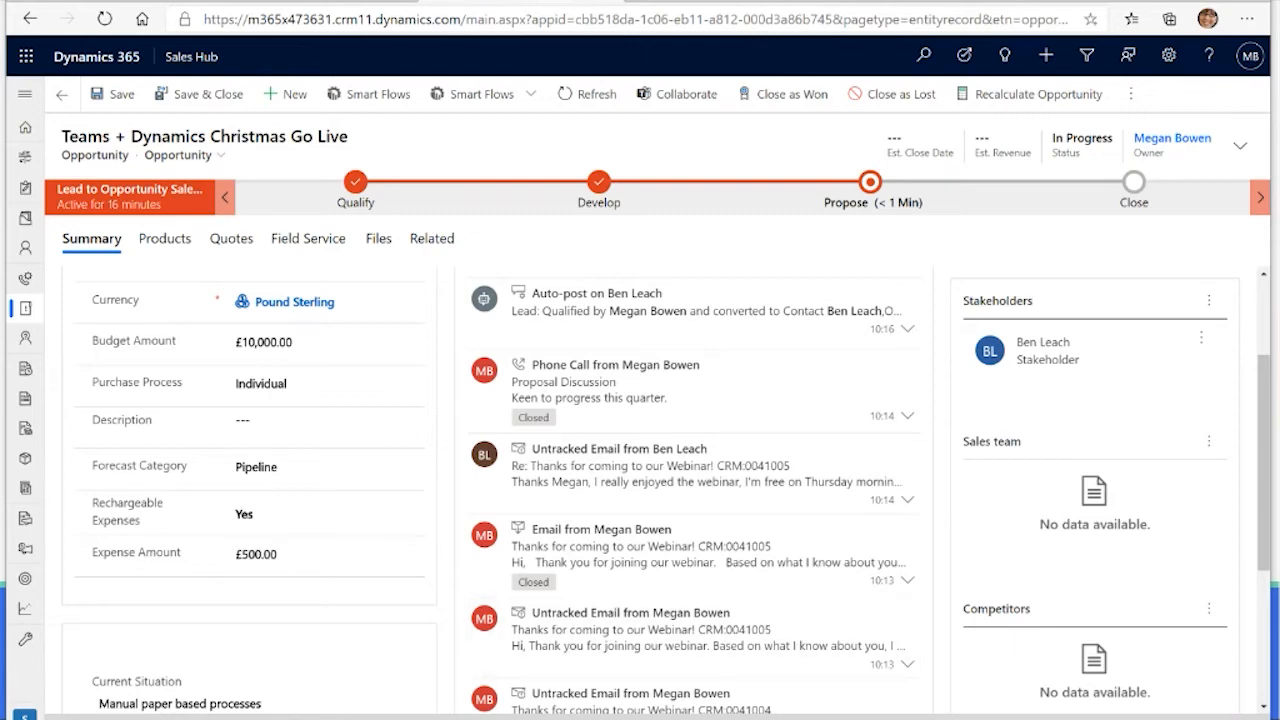
key("ctrl+s")
Step: Run the Statement of Work smart flow on the opportunity
left_click(532, 94)
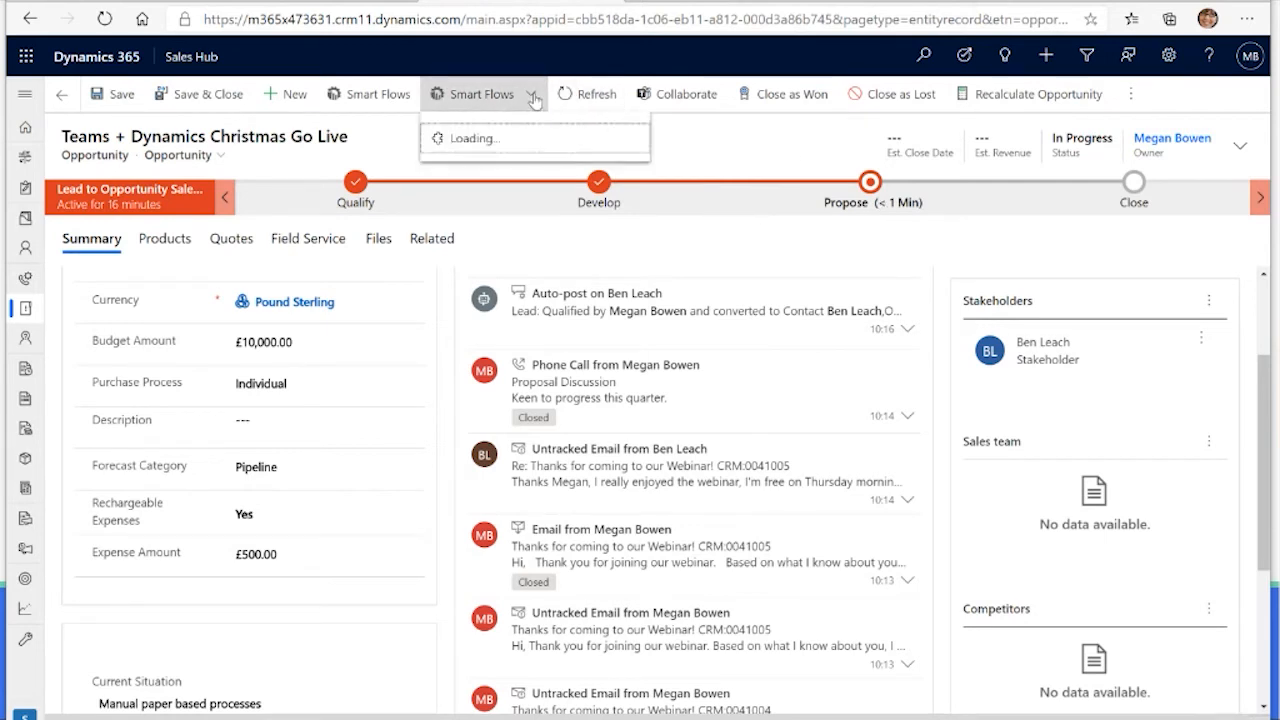
left_click(510, 168)
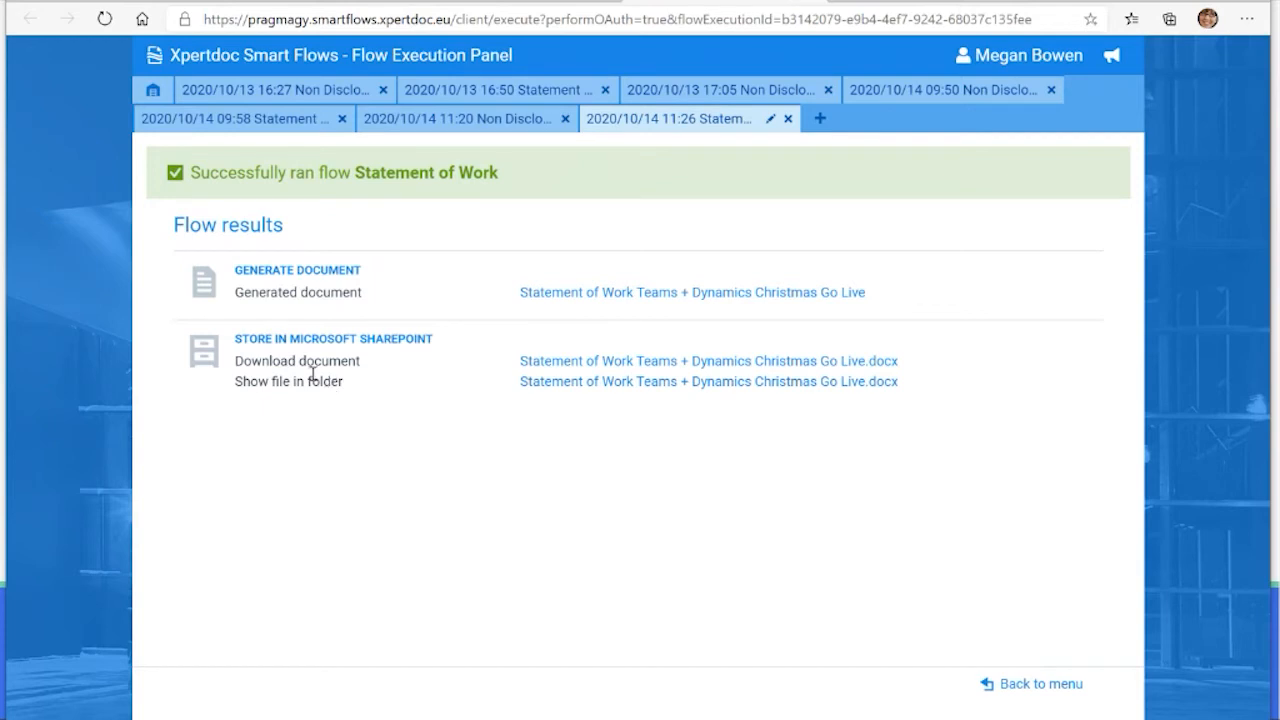
Step: Leave the Statement of Work flow results, return to the opportunity and open its files
left_click_drag(330, 383, 226, 338)
left_click(366, 400)
left_click(812, 3)
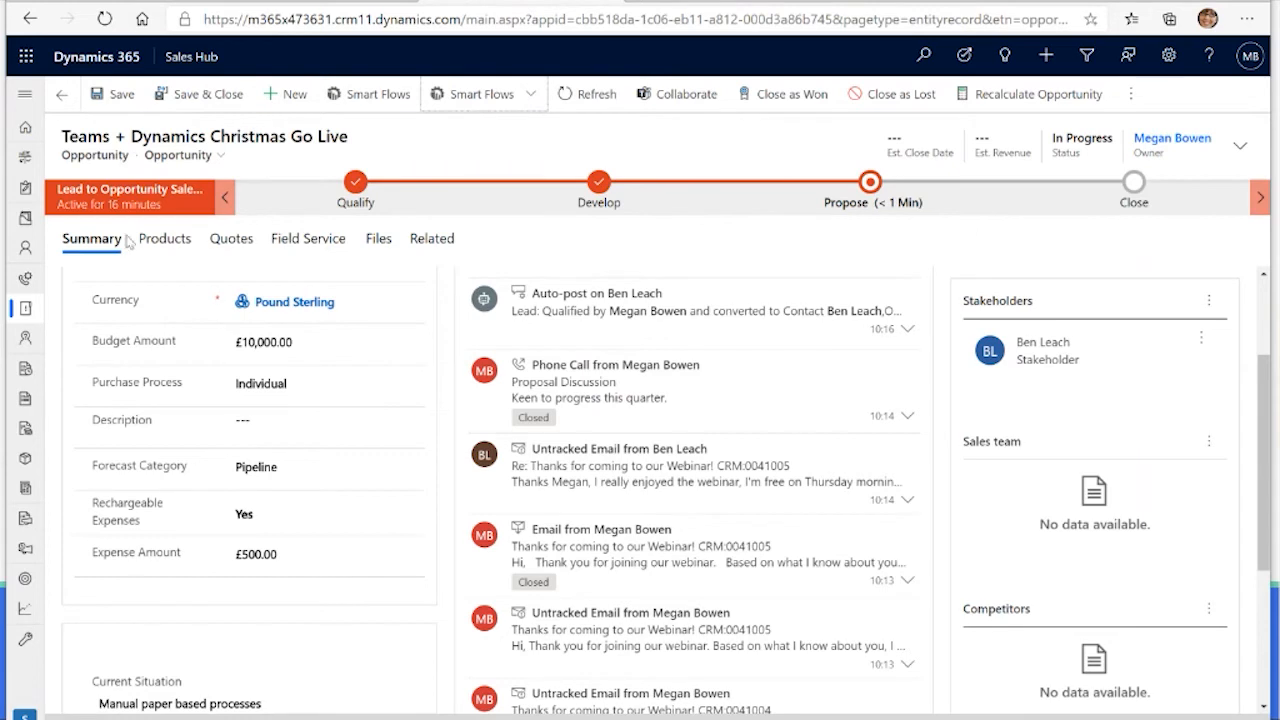
left_click(379, 240)
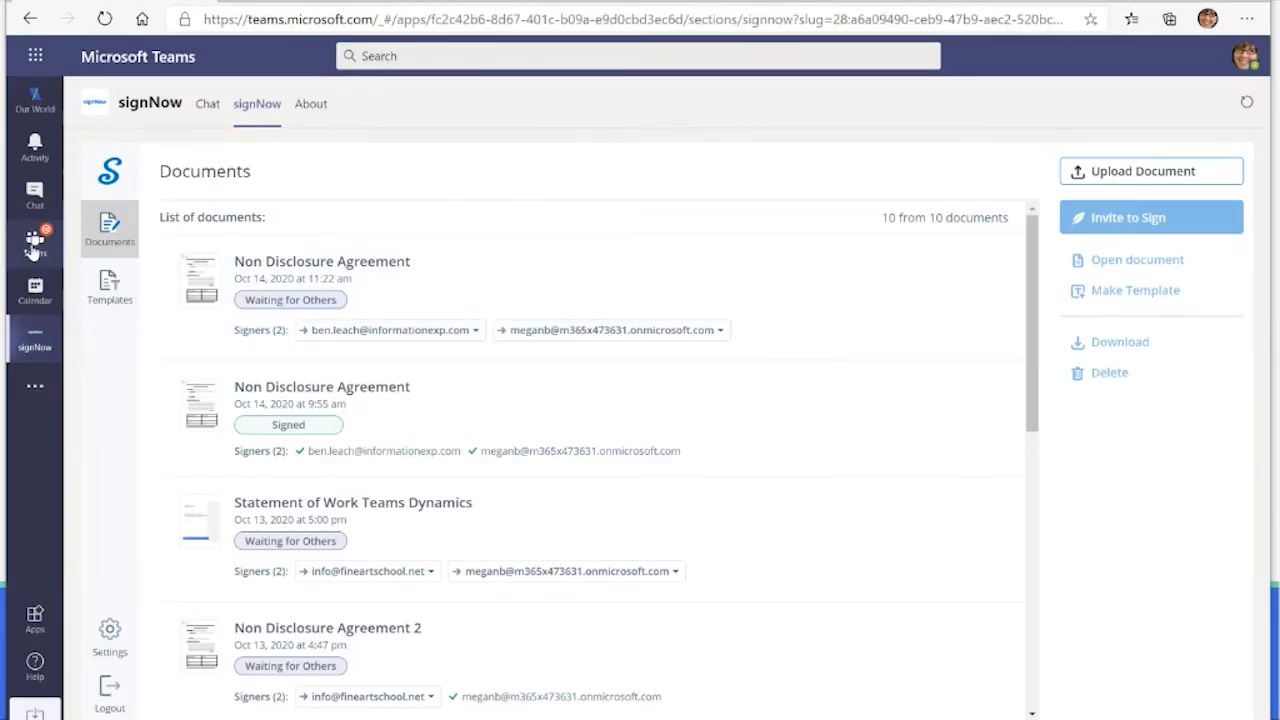
Step: Switch to Microsoft Teams and open the files of the Alpine Ski House team's Xmas Rollout channel
left_click(34, 243)
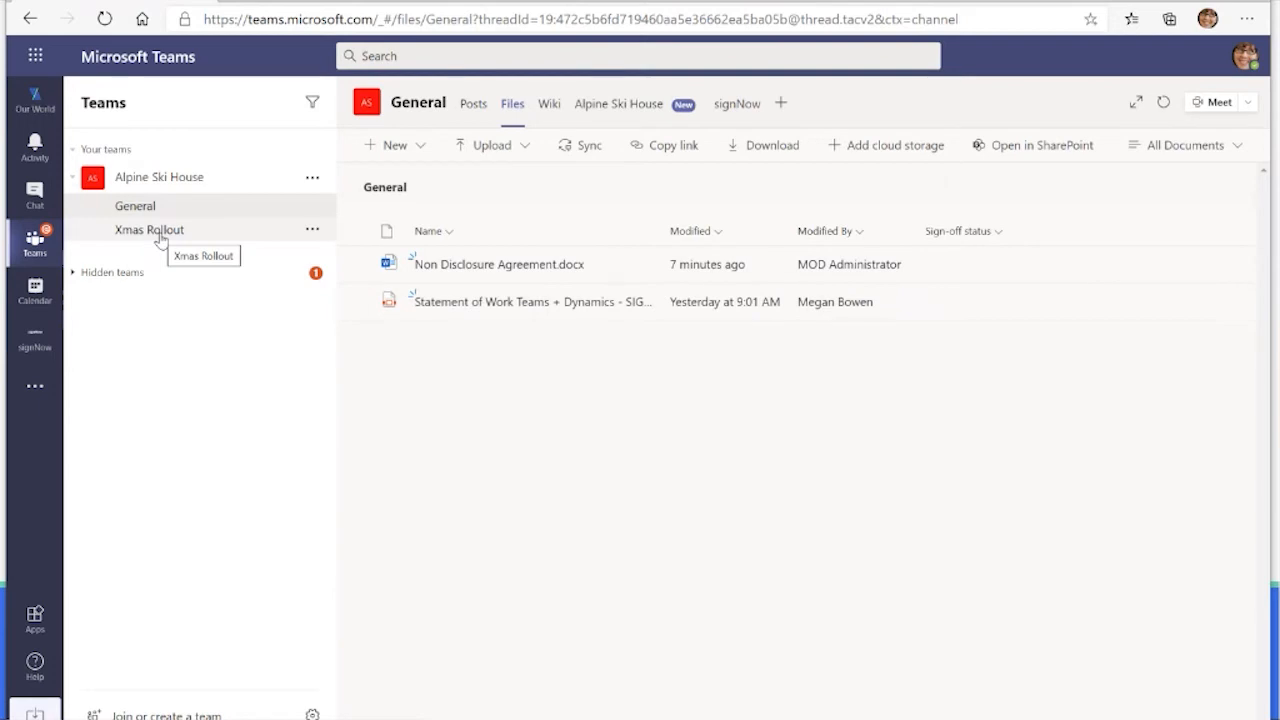
left_click(150, 230)
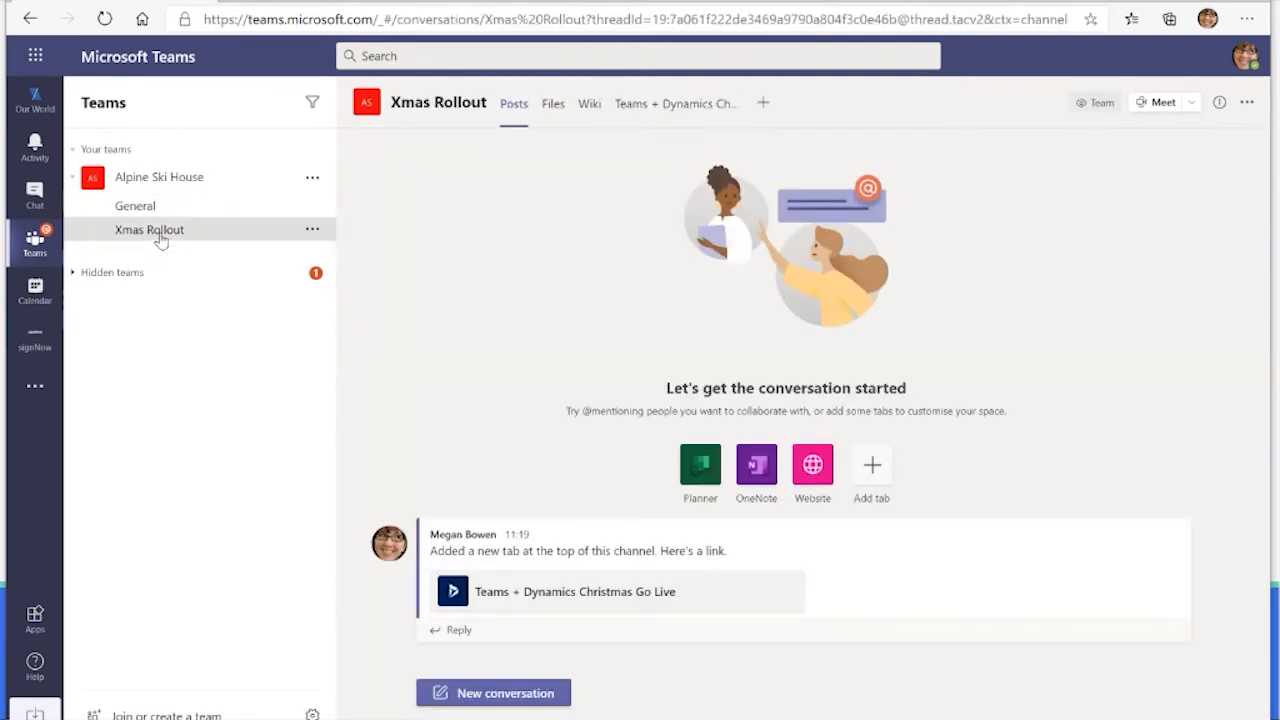
left_click(552, 146)
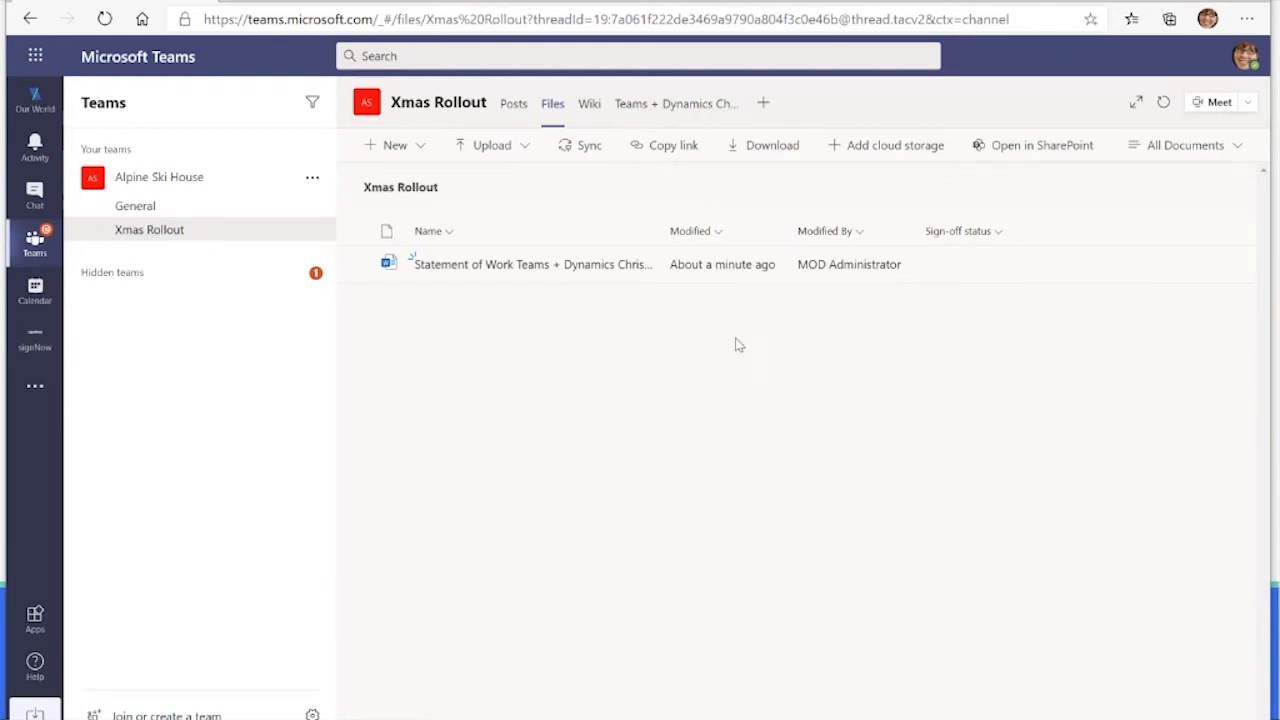
Step: Draft a new Xmas Rollout channel conversation greeting and mentioning the HR manager: "help please - are we staying in a hotel for this piece of work?"
left_click(512, 106)
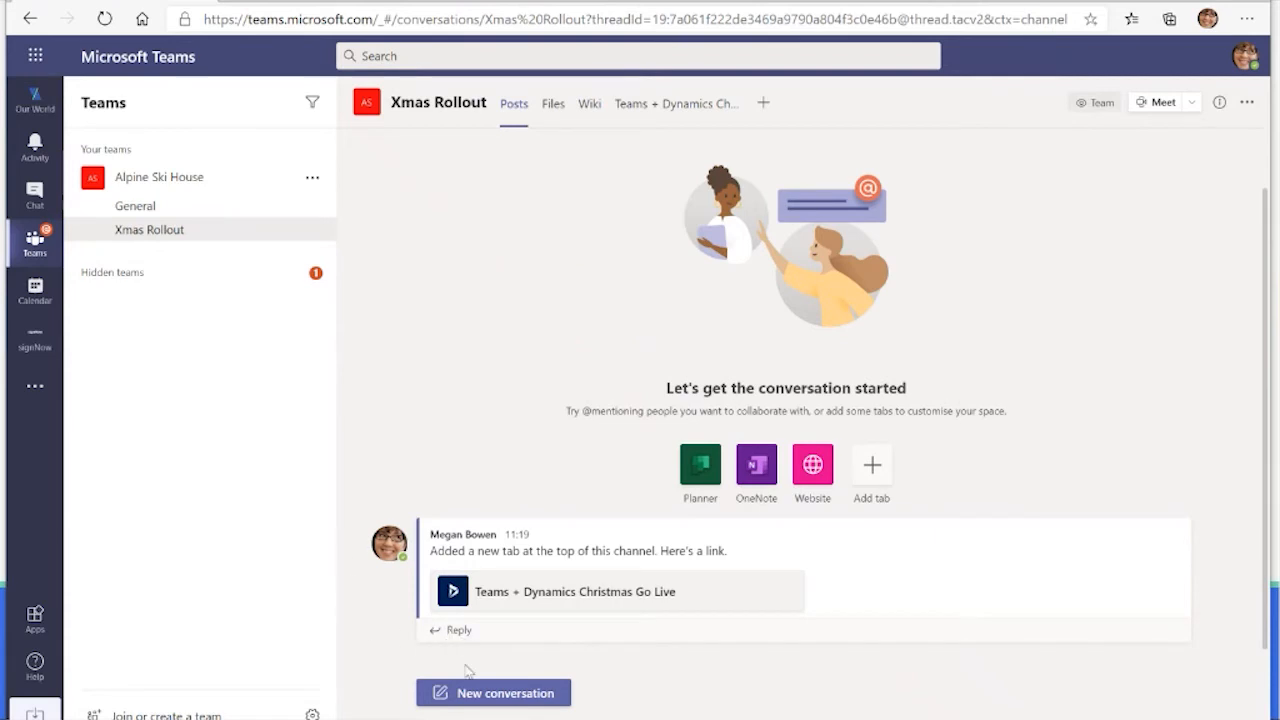
left_click(476, 697)
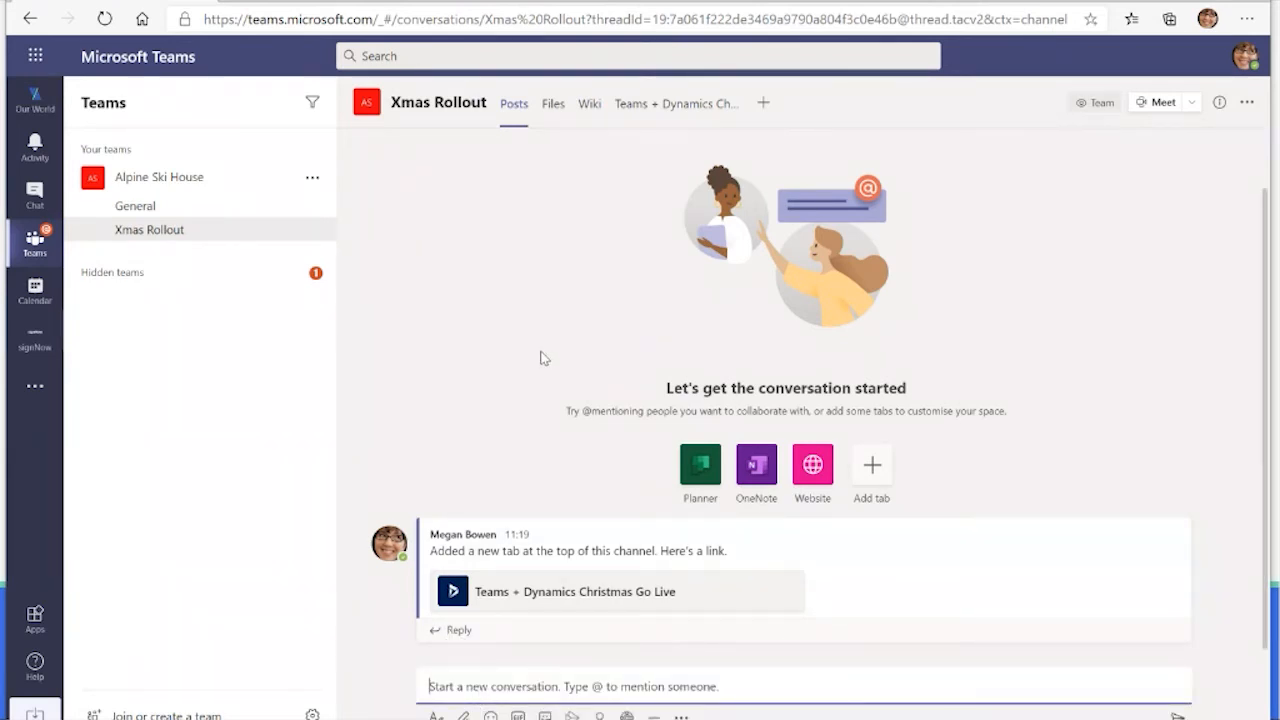
type("Hey ")
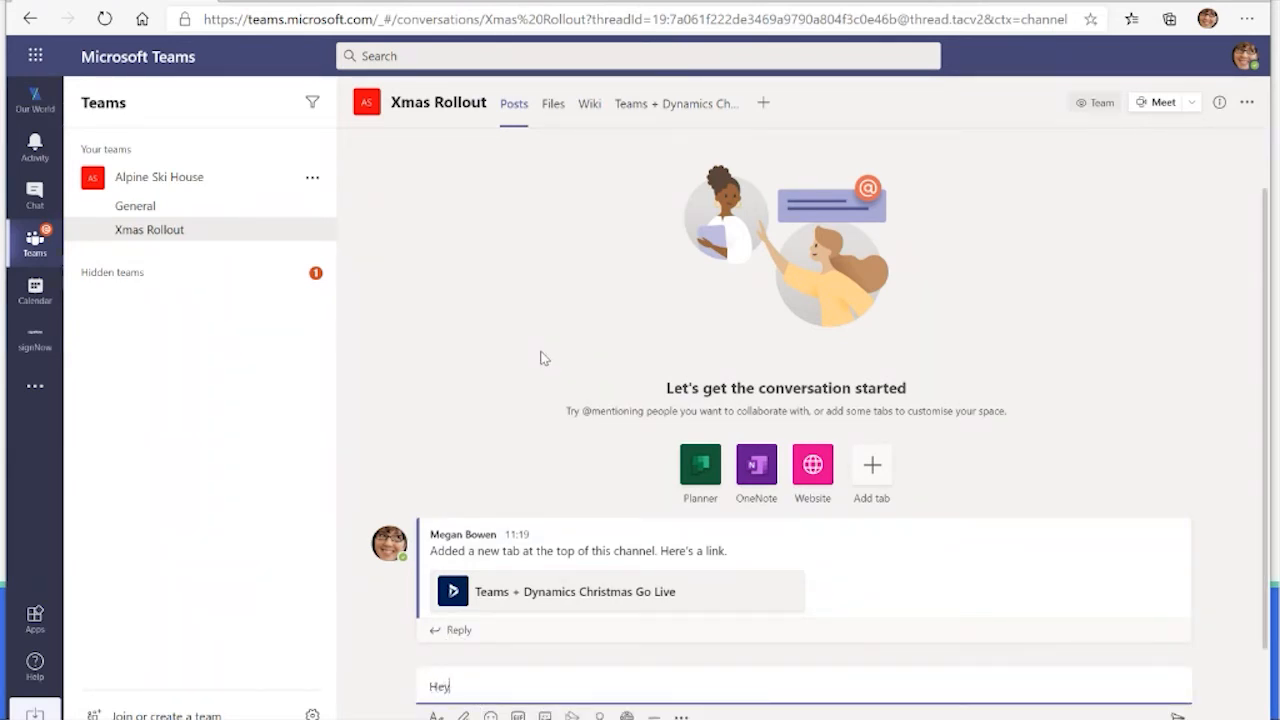
type("@di")
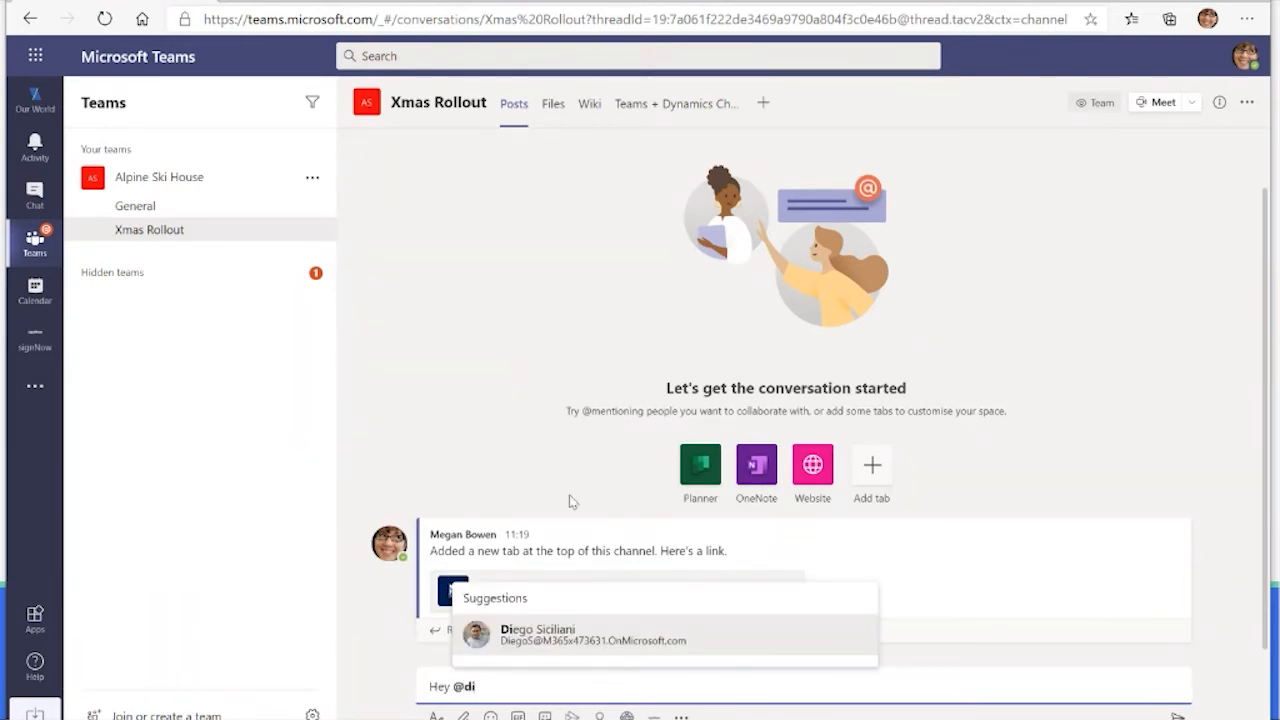
left_click(543, 620)
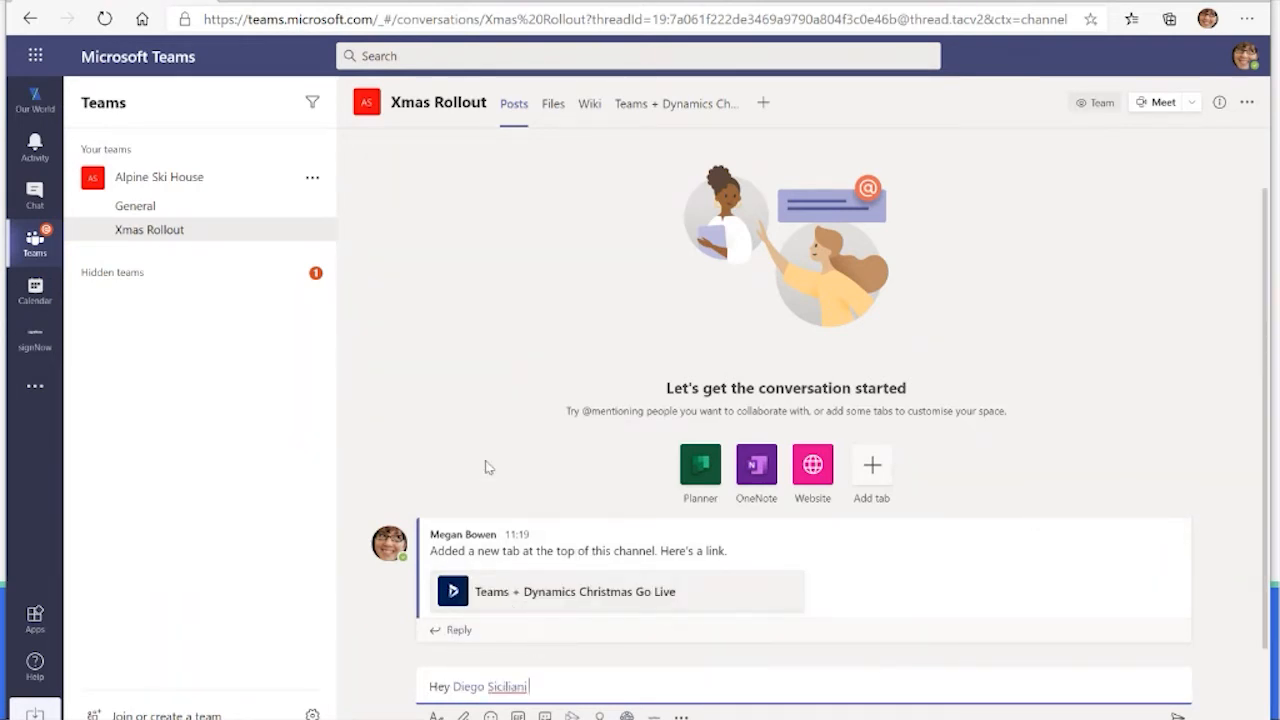
type("- help please - are we staying in a hotel for this piece of work?")
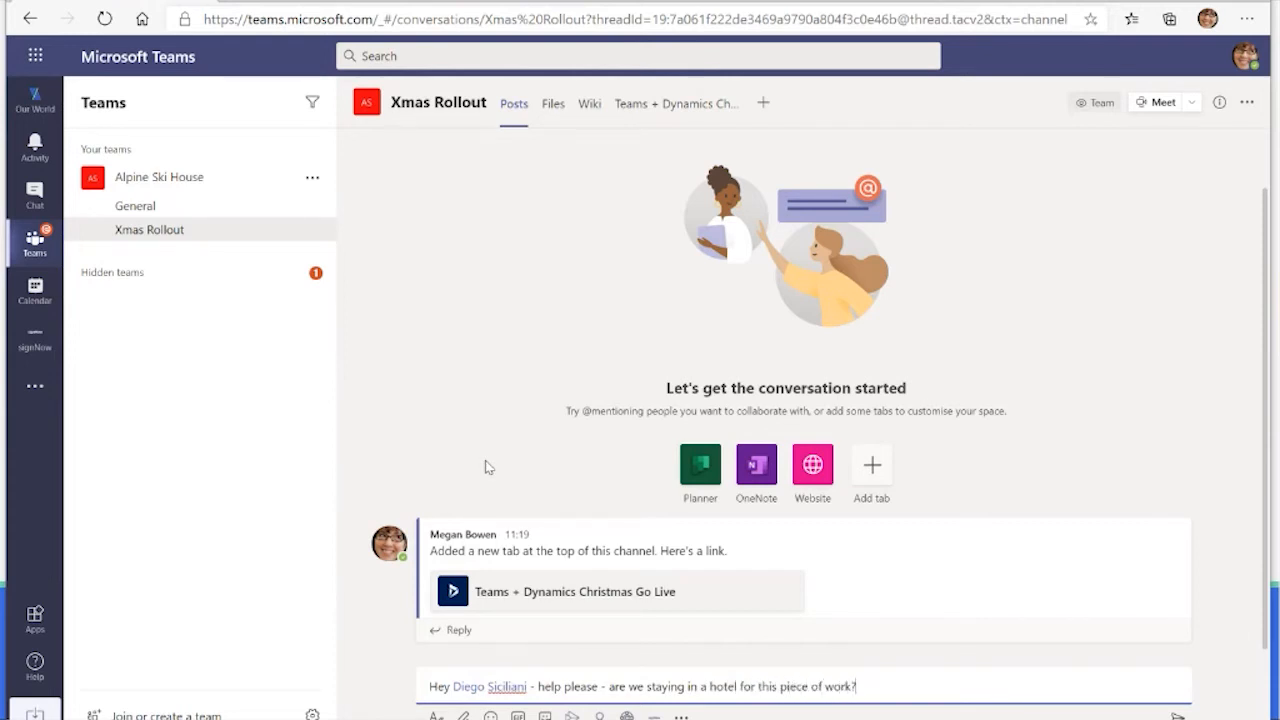
Step: Attach a link to the Xmas Rollout channel's Statement of Work document and post the message
left_click(463, 716)
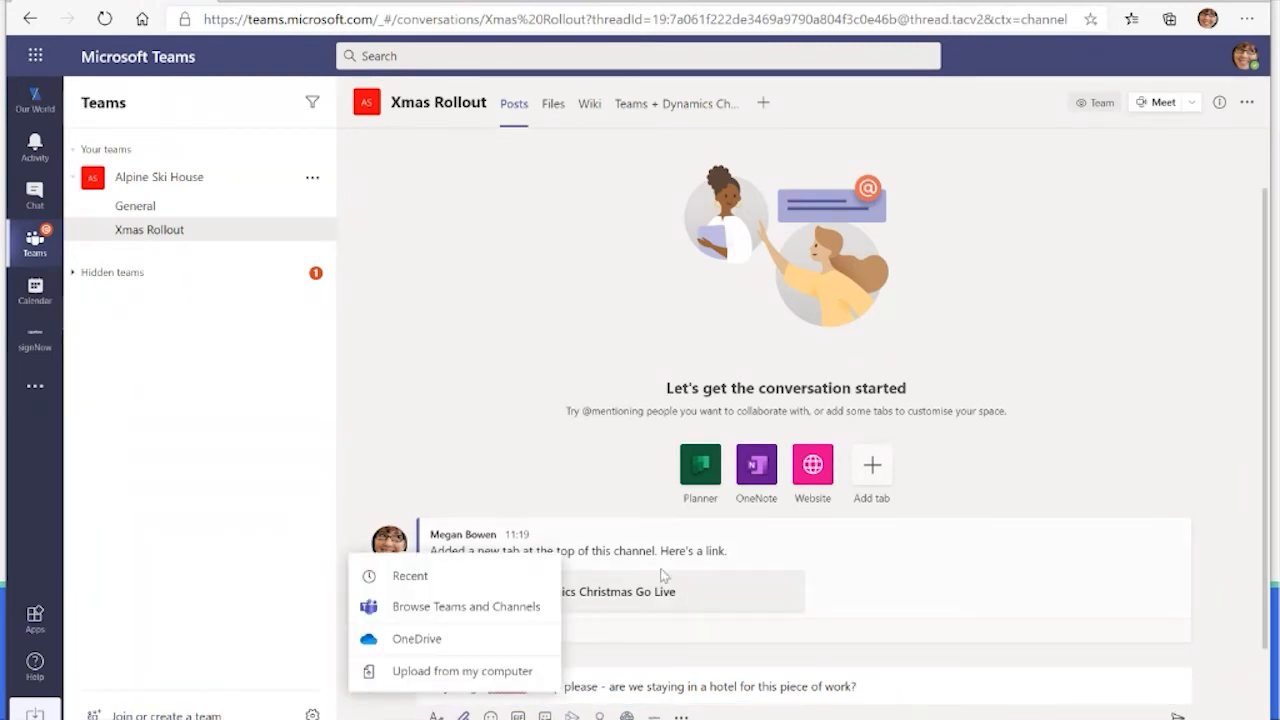
left_click(509, 605)
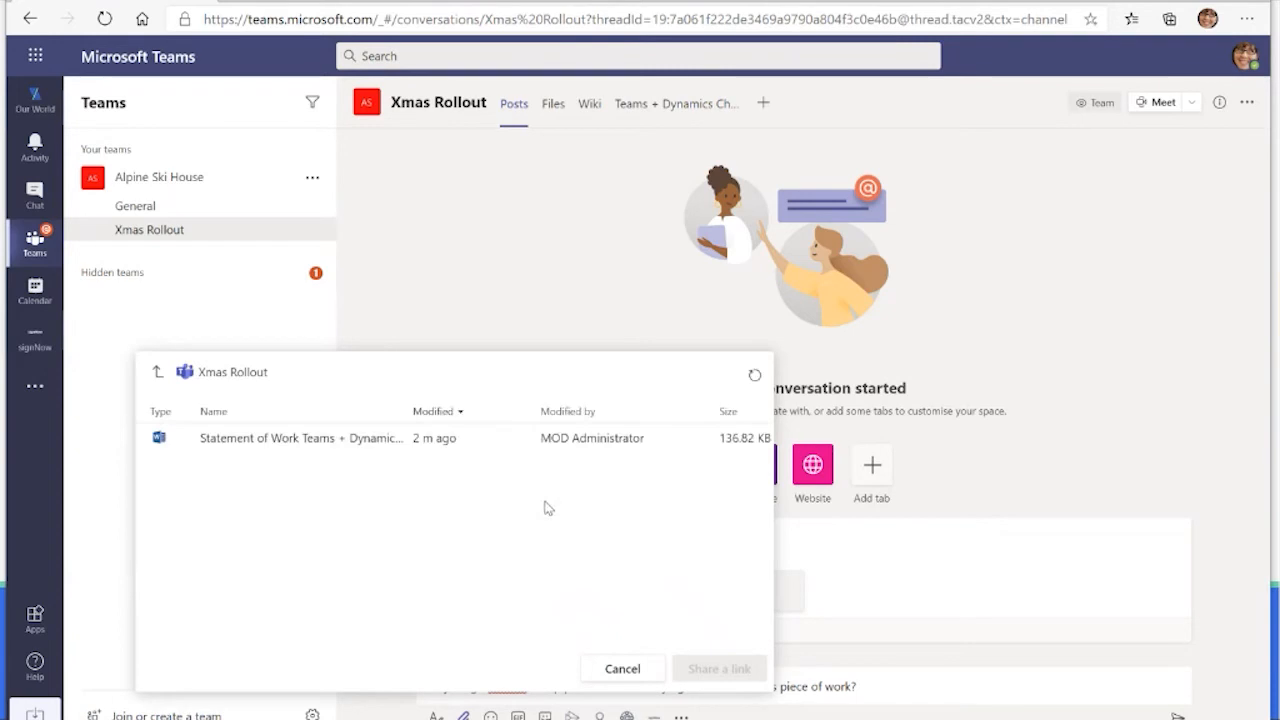
left_click(477, 446)
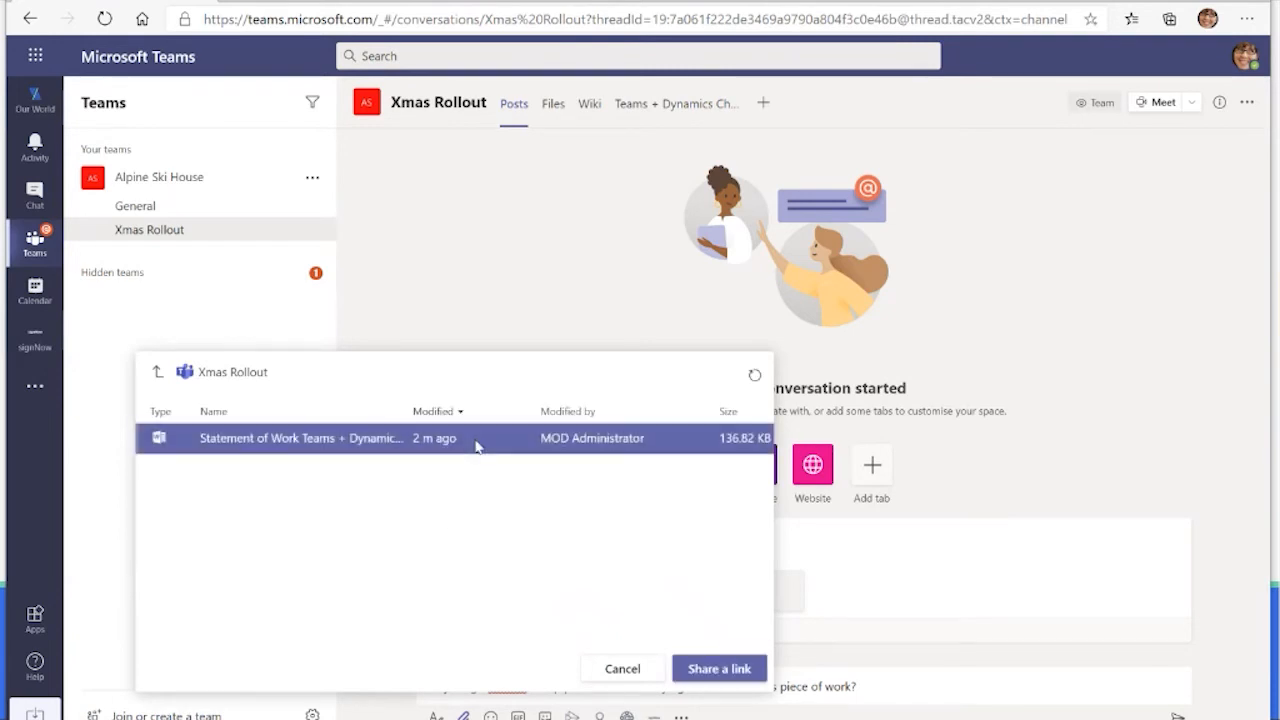
left_click(718, 669)
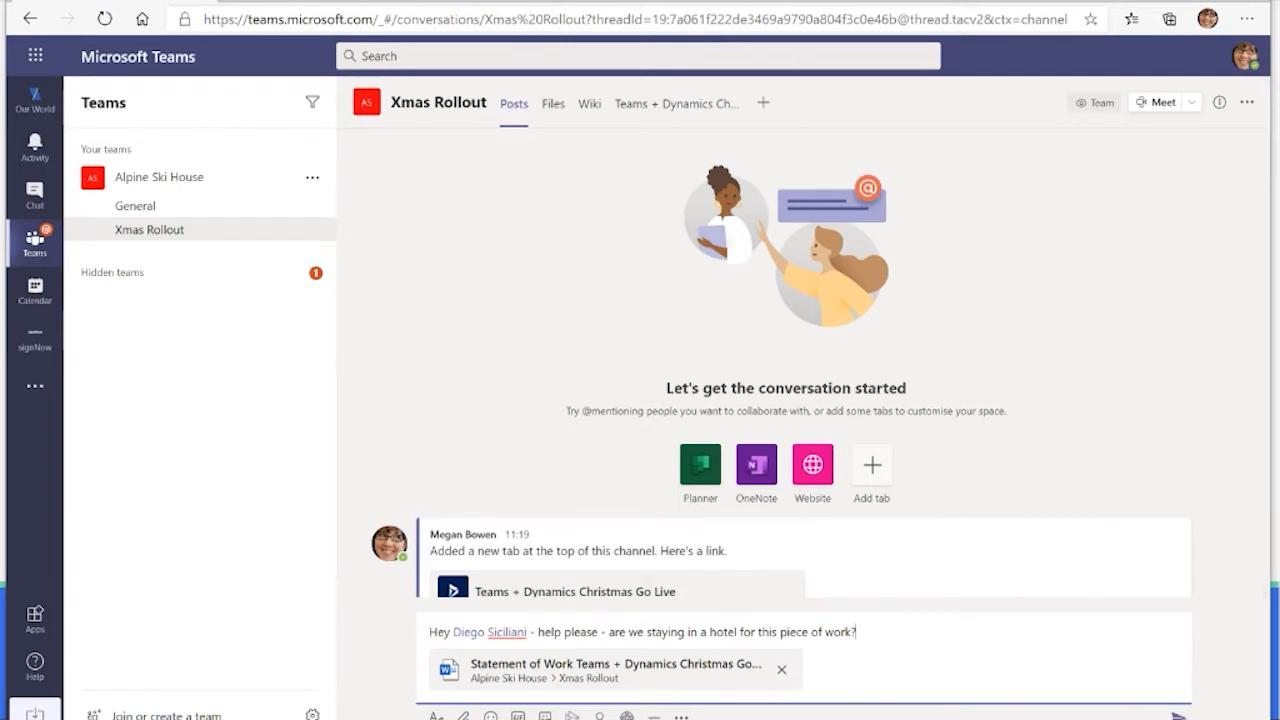
key("Return")
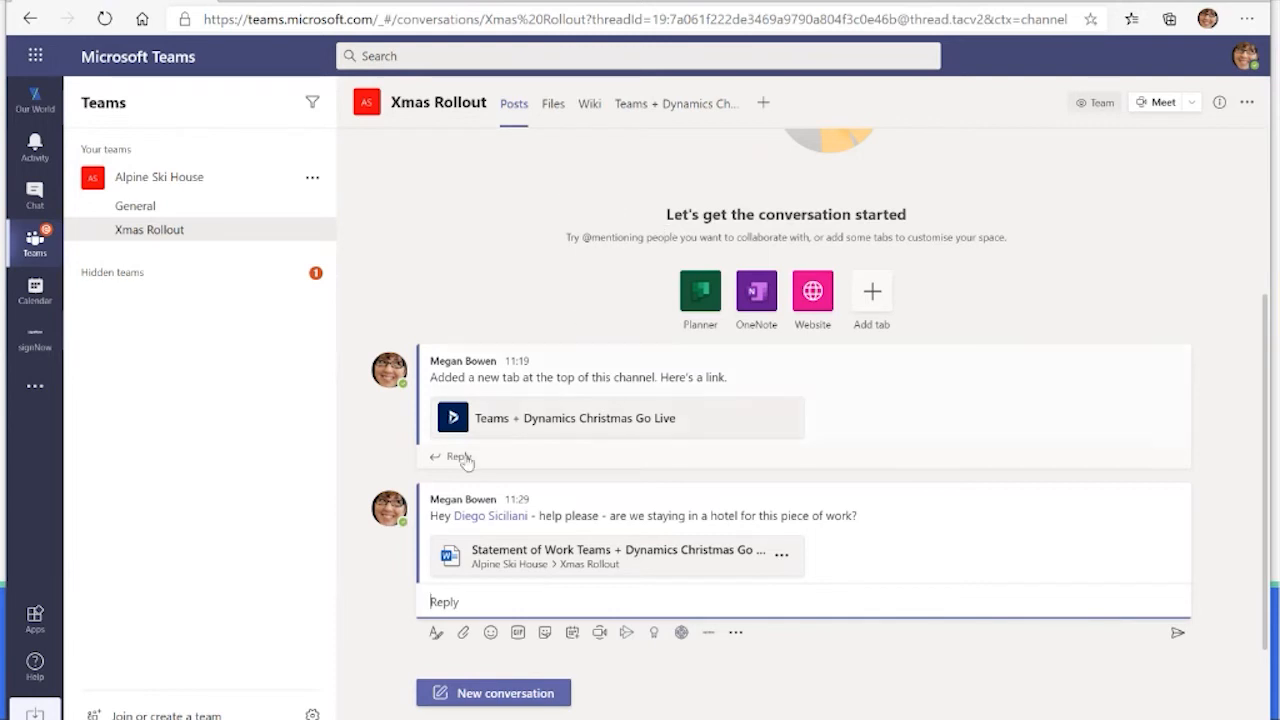
Step: Open the Statement of Work attached to the post and review it through the travel expenses wording in the Expense Policy
mouse_move(487, 522)
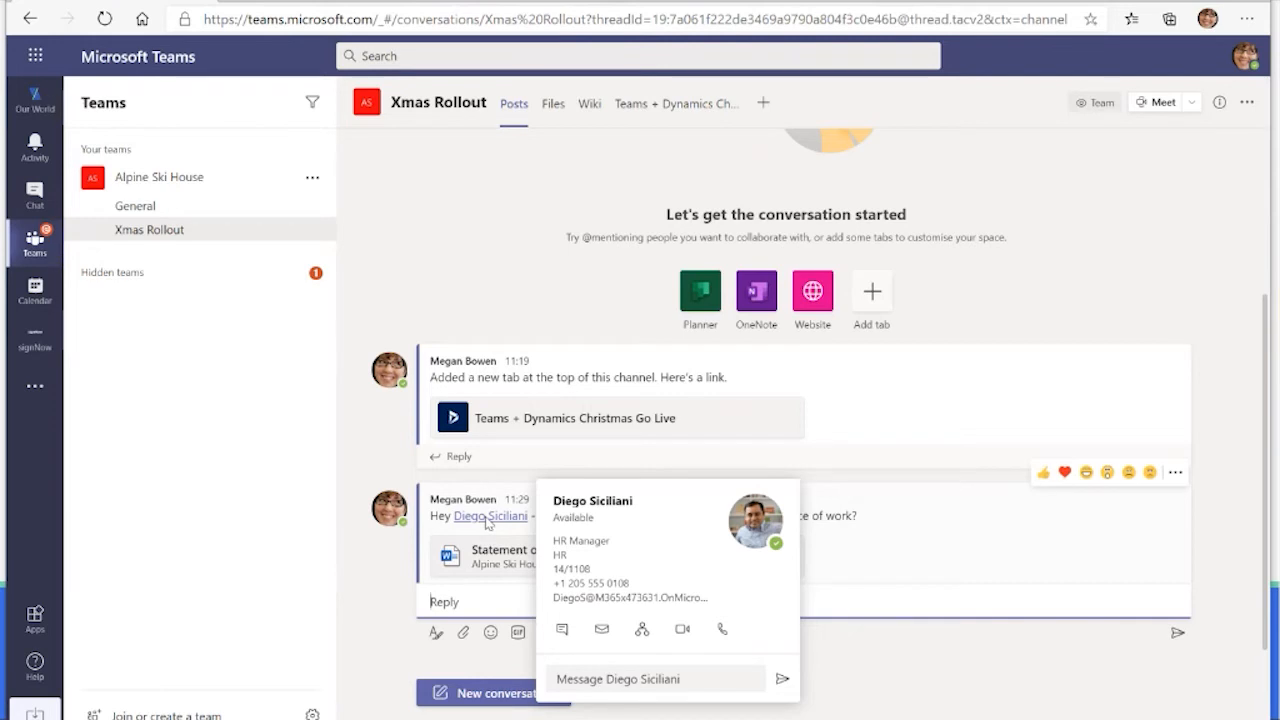
left_click(490, 570)
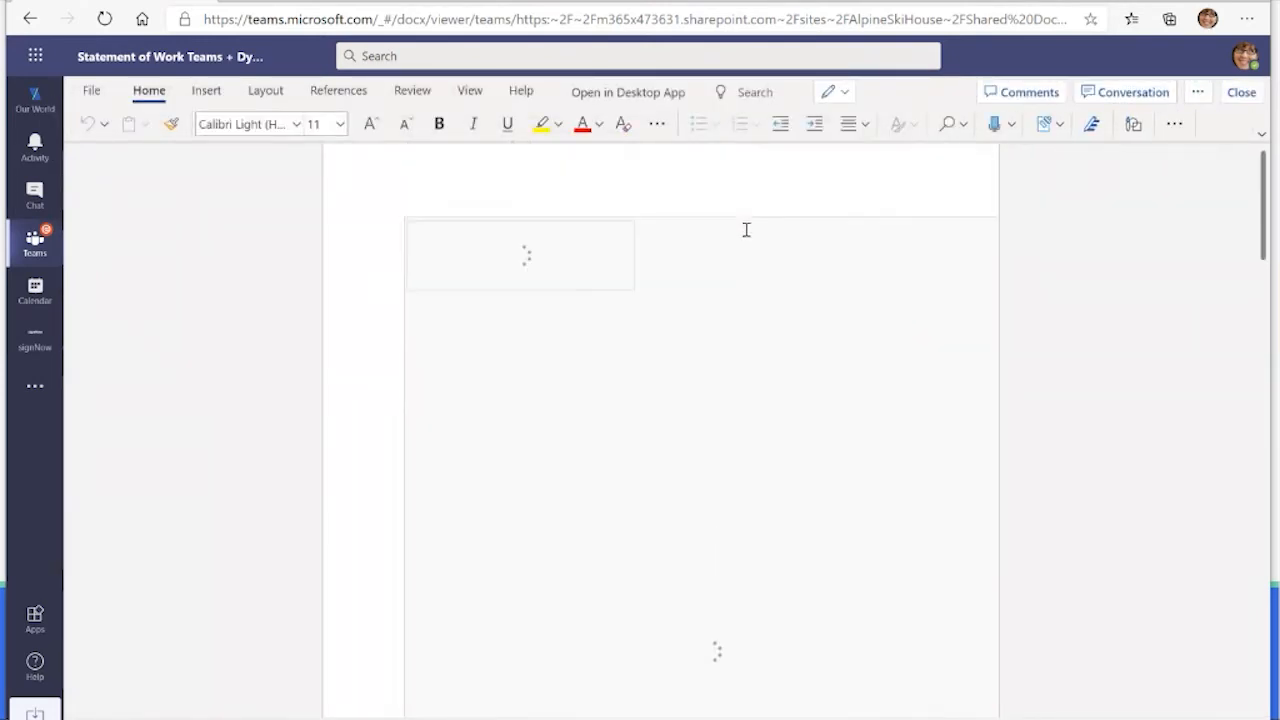
scroll(746, 230, "down", 5)
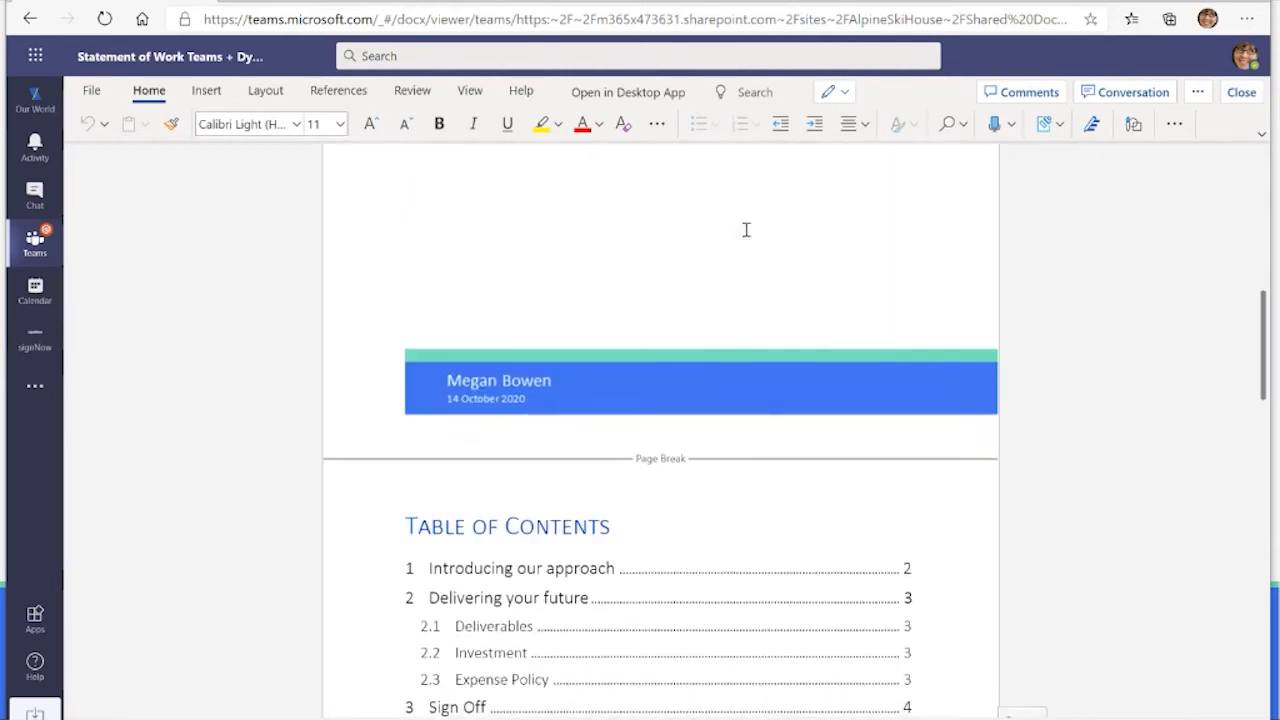
scroll(746, 230, "down", 3)
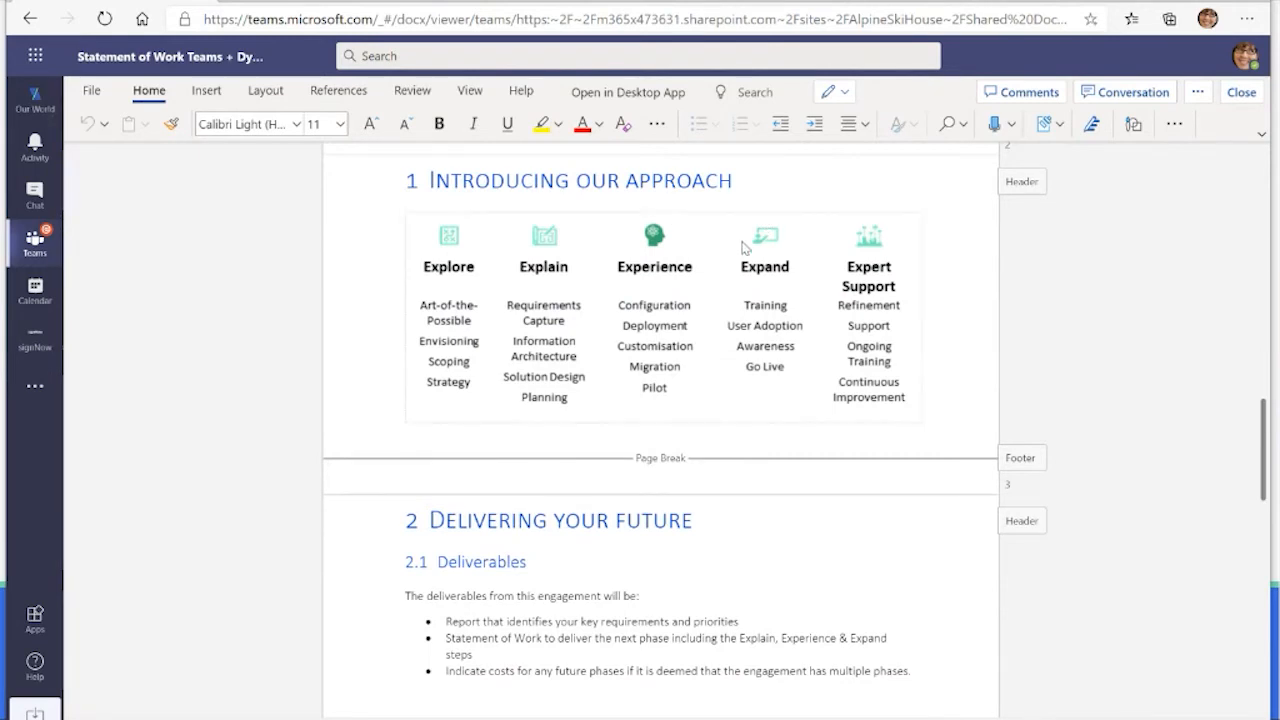
scroll(744, 247, "down", 5)
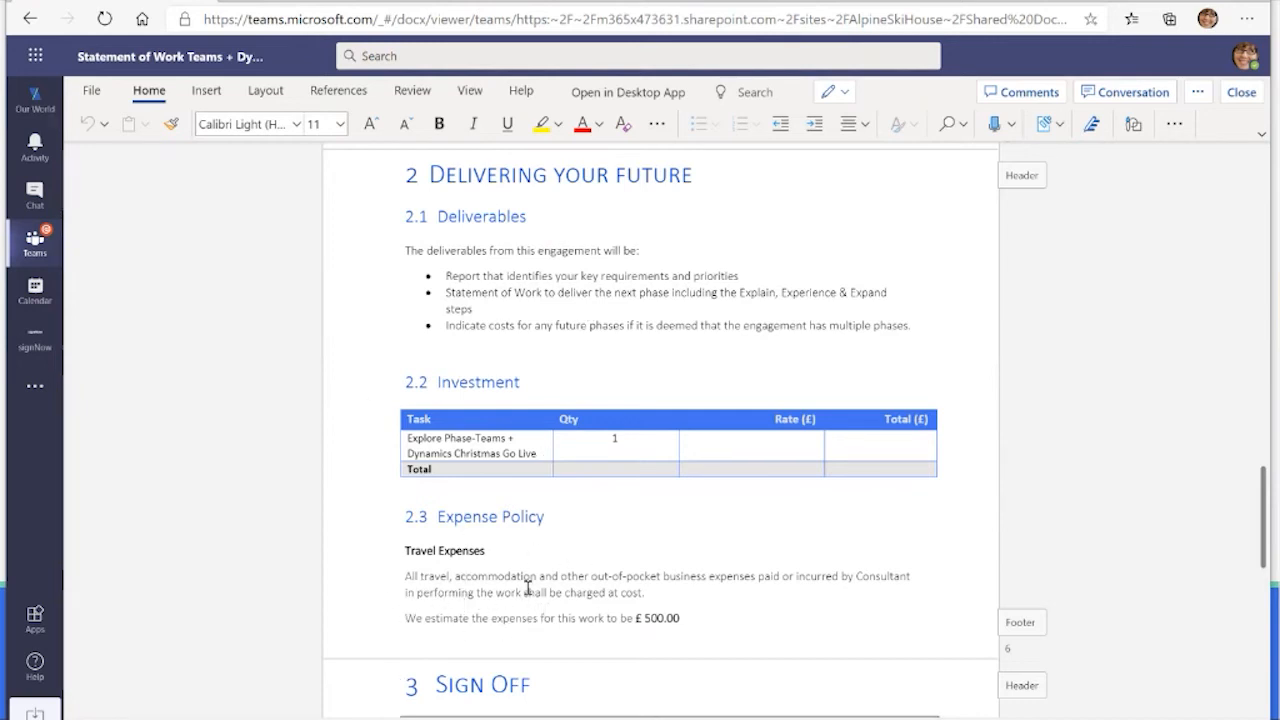
double_click(486, 593)
left_click_drag(595, 594, 645, 593)
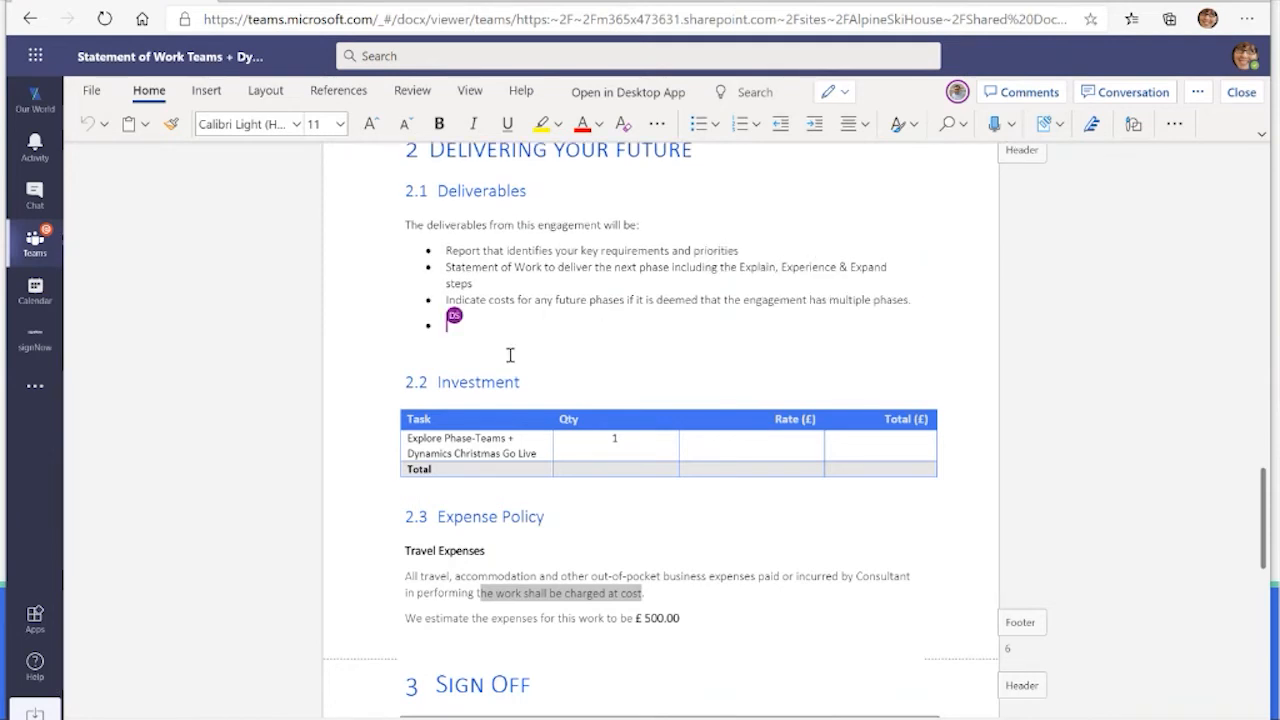
Step: Check who else is editing the document and go to the co-author's location
left_click(958, 93)
left_click(958, 94)
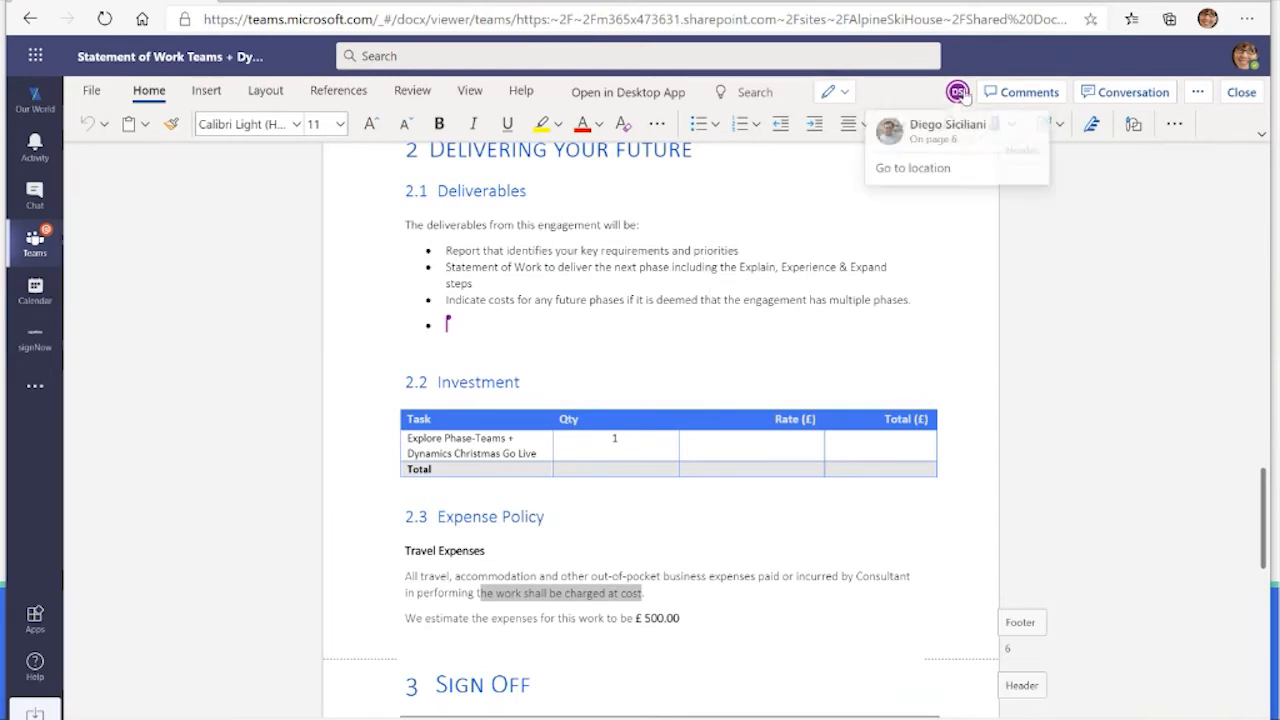
left_click(936, 164)
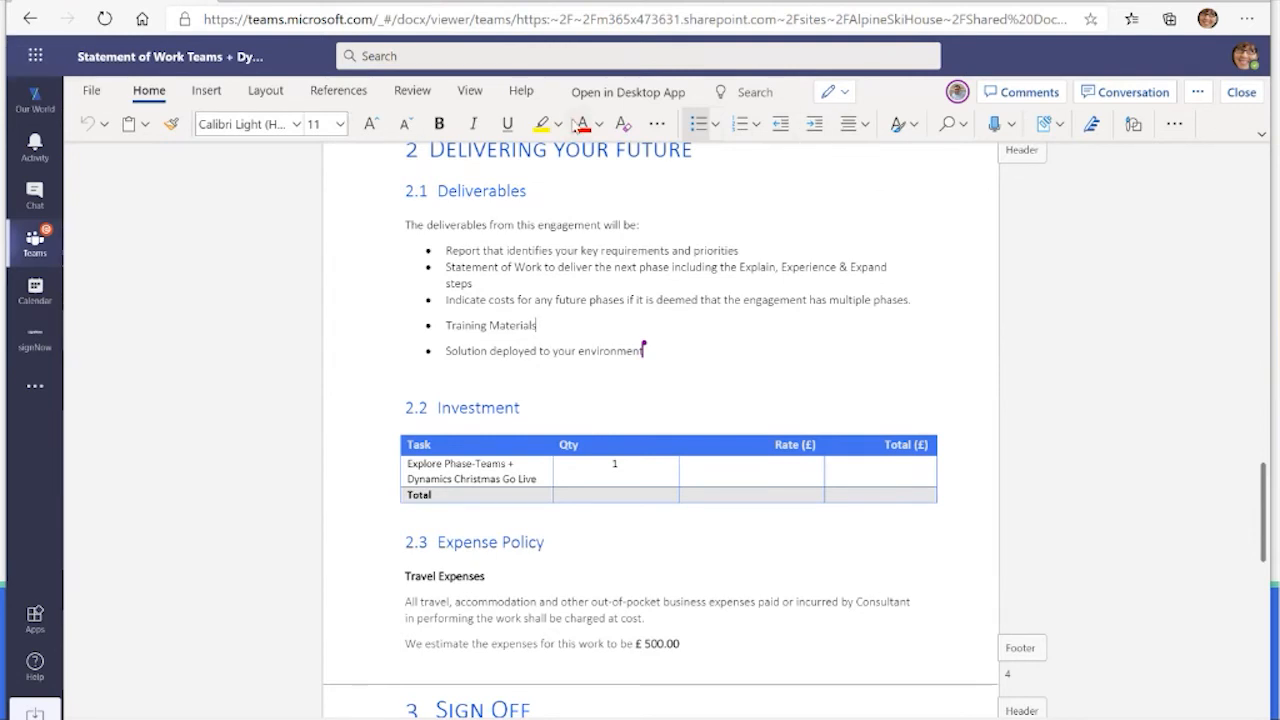
Step: Open the Statement of Work in Word in the browser and dismiss the notice about recent changes
left_click(1197, 95)
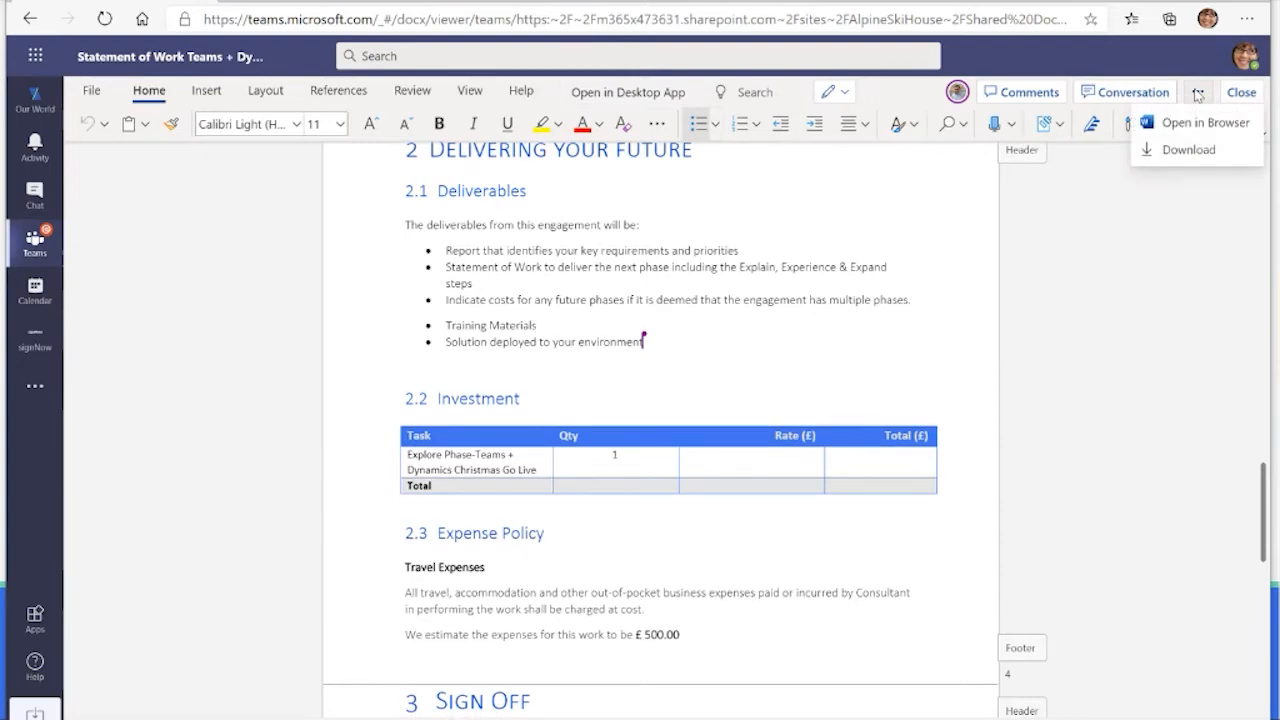
left_click(1200, 122)
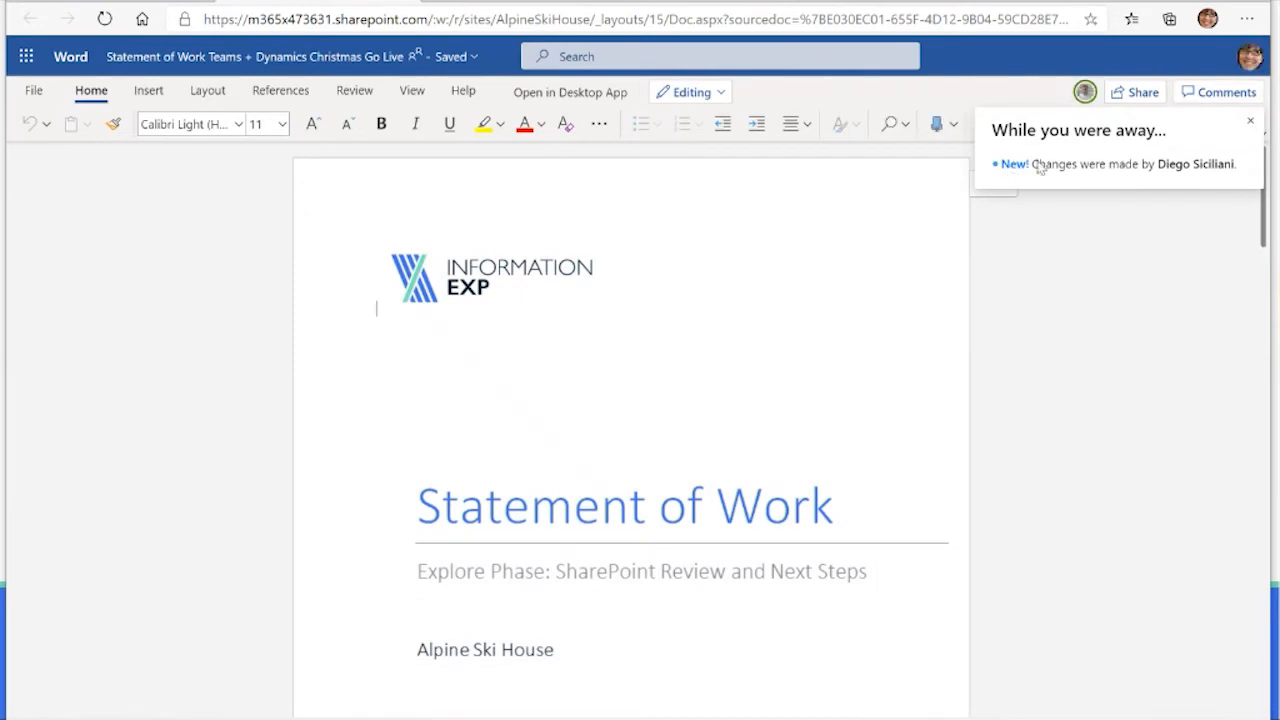
left_click(1248, 123)
Step: Start a comment on the word "accommodation" in the Travel Expenses paragraph and mention the co-editing colleague in it
scroll(602, 231, "down", 5)
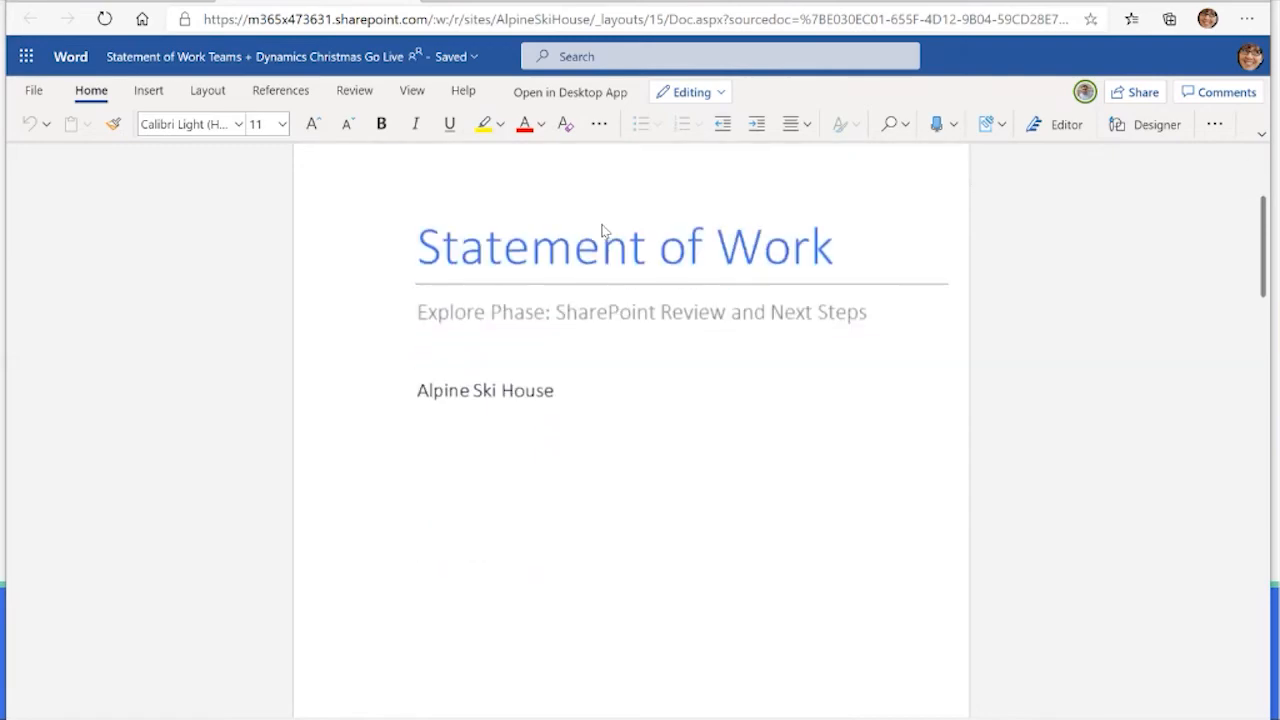
scroll(602, 231, "down", 15)
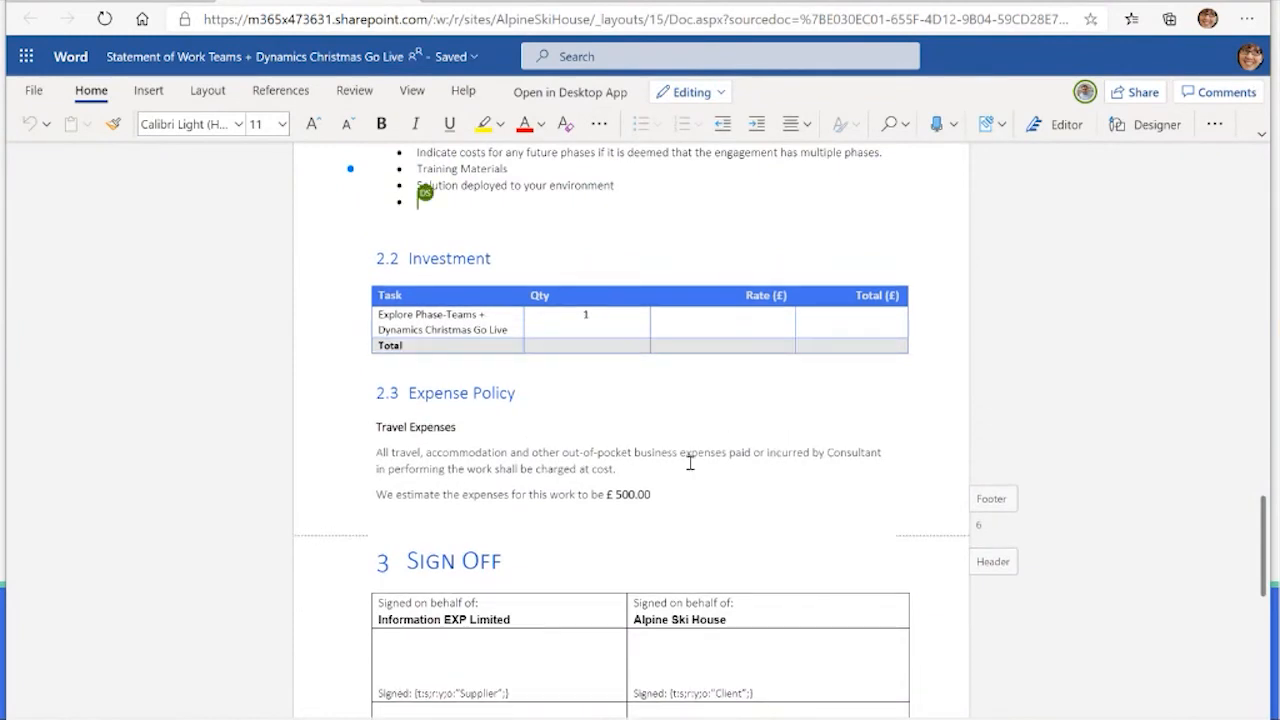
double_click(466, 452)
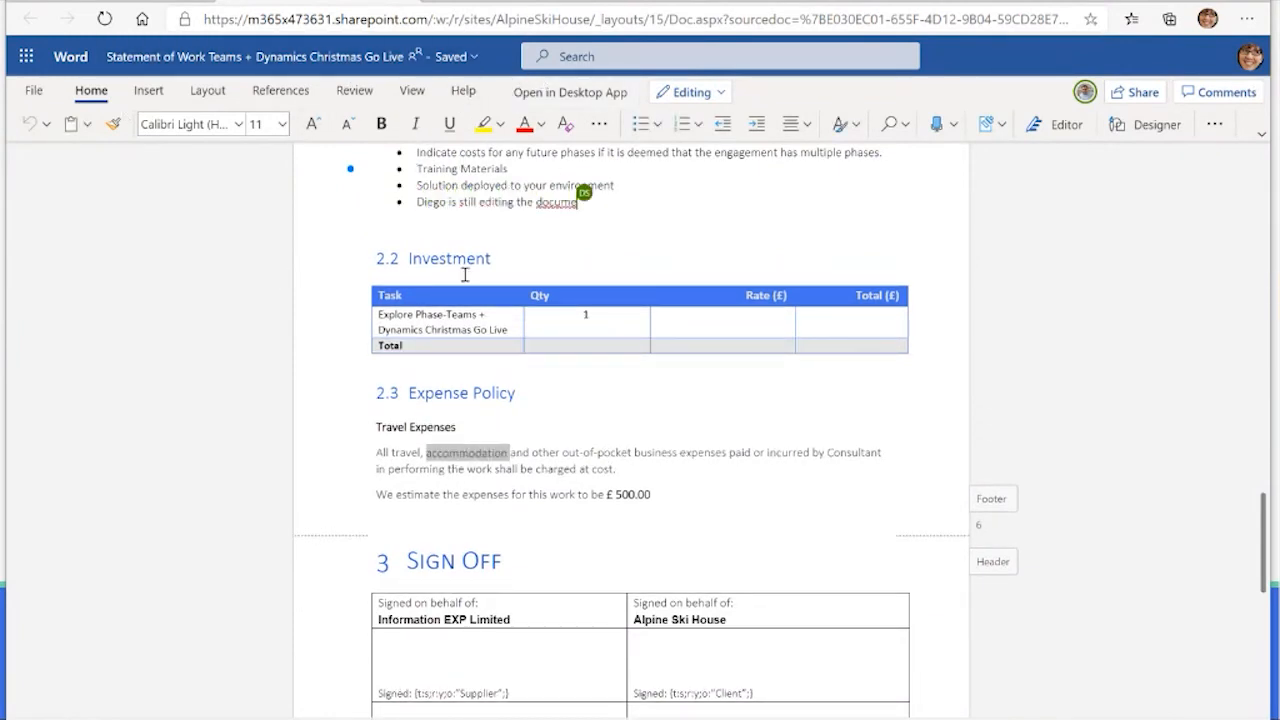
left_click(368, 91)
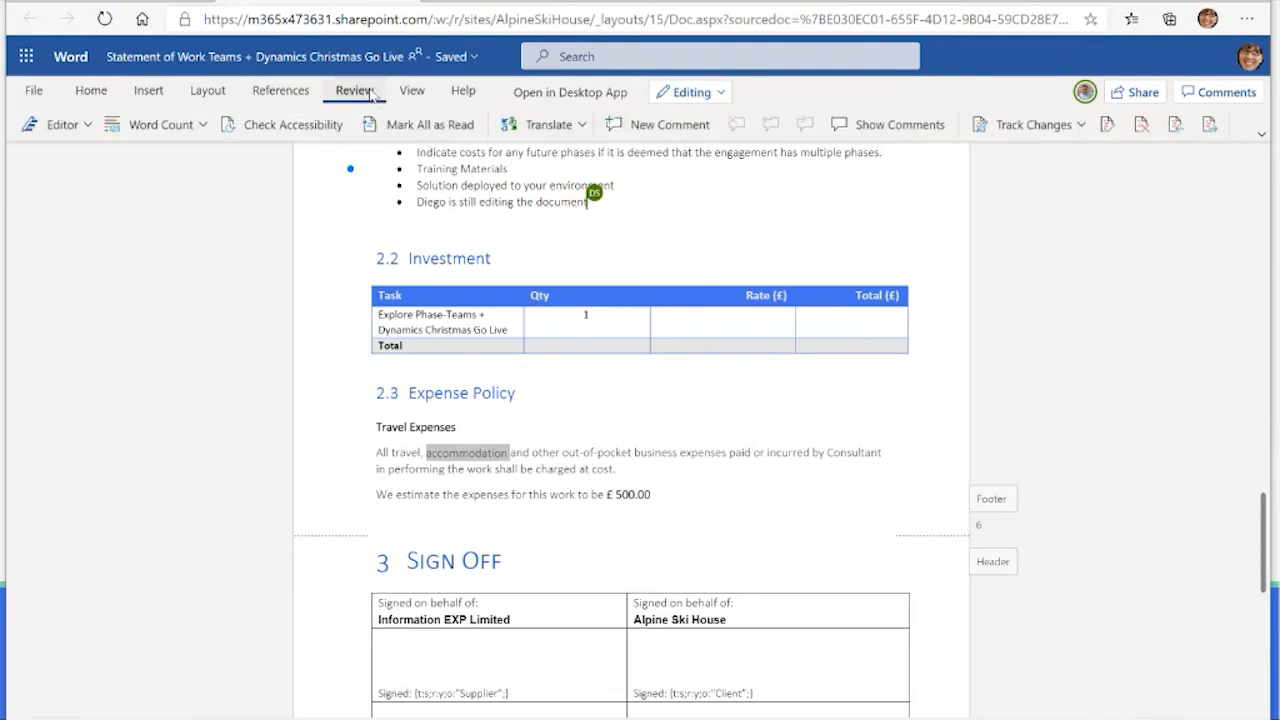
left_click(630, 124)
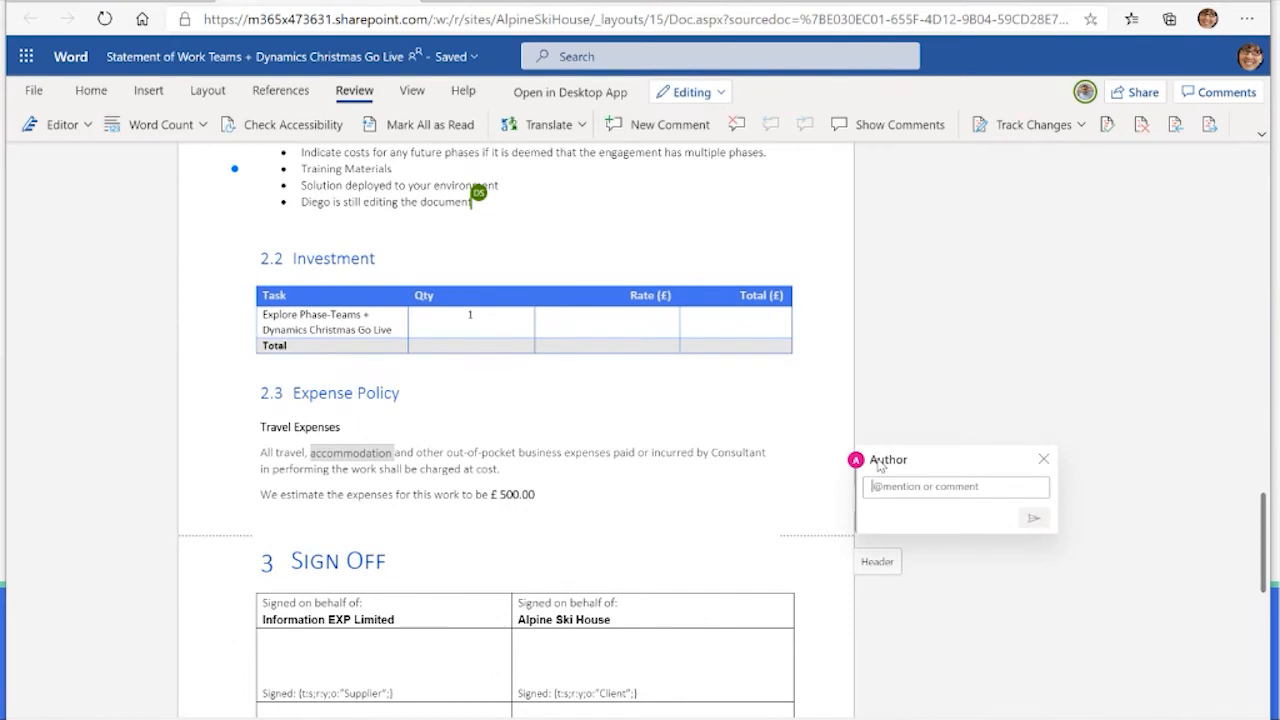
type("@")
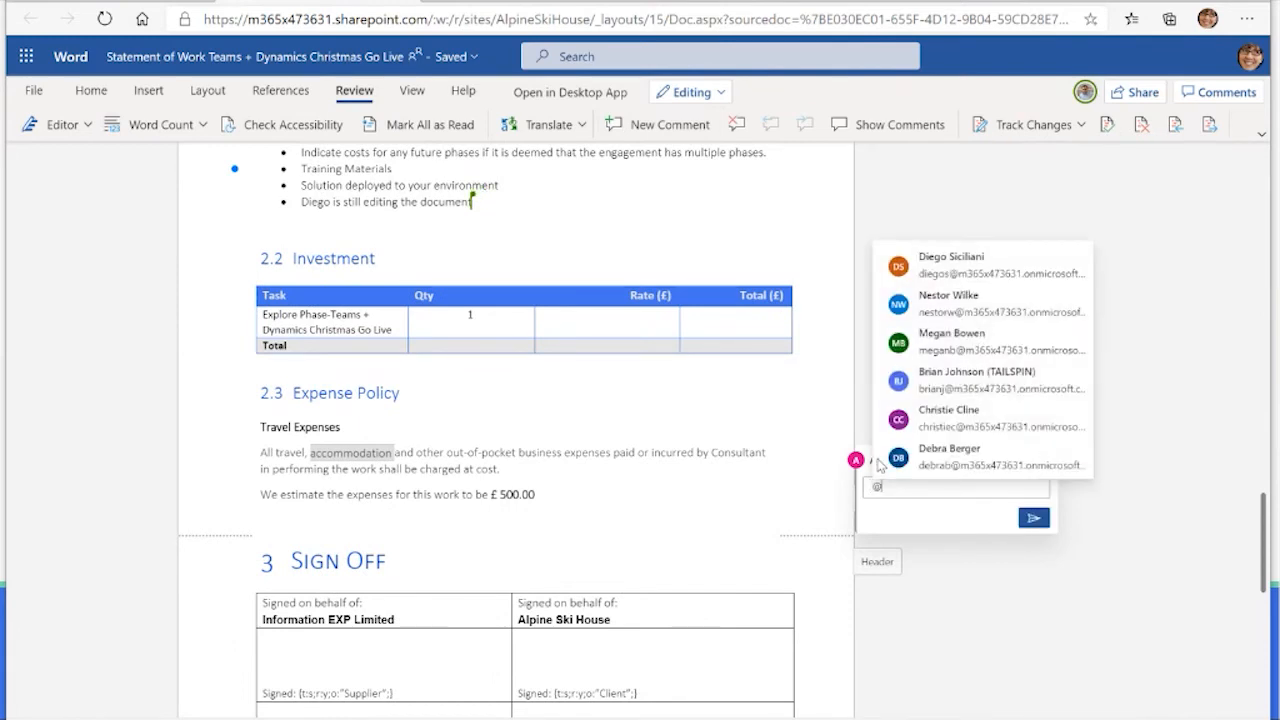
left_click(960, 264)
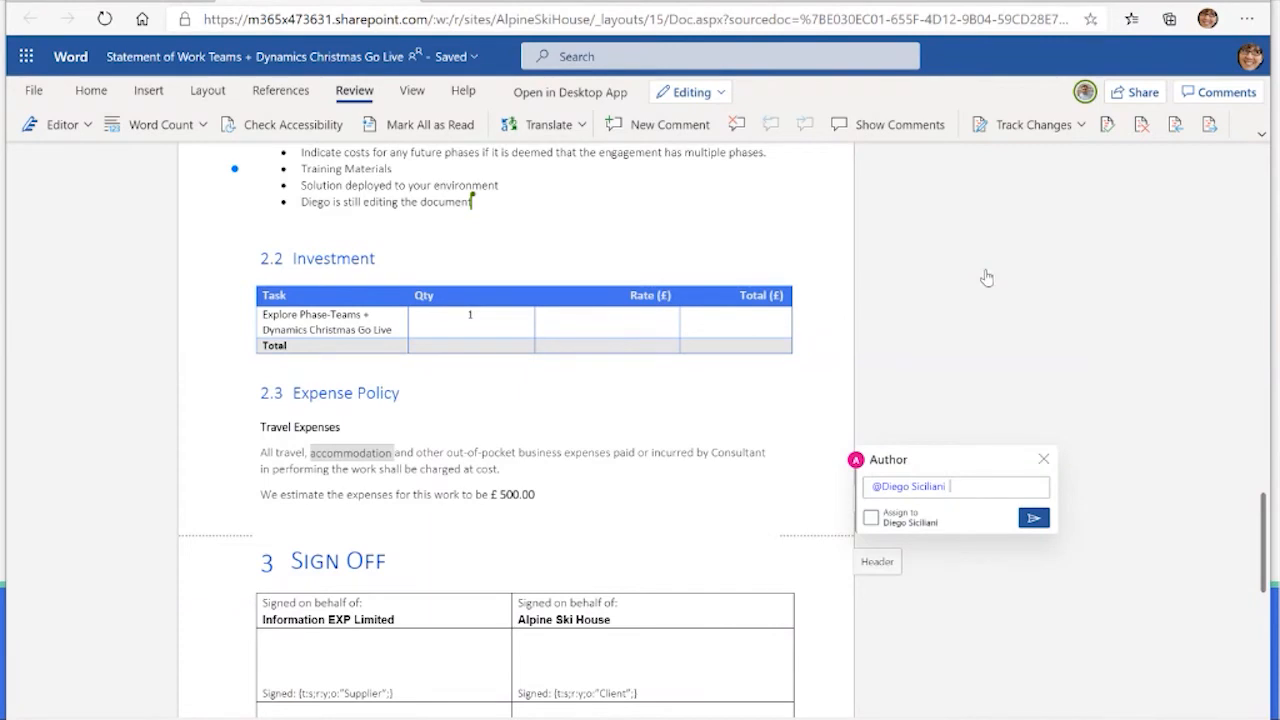
Step: Write "- do you know the hotel costs - is £500 enough?" after the mention and post the comment
type("- do you know the hotel costs")
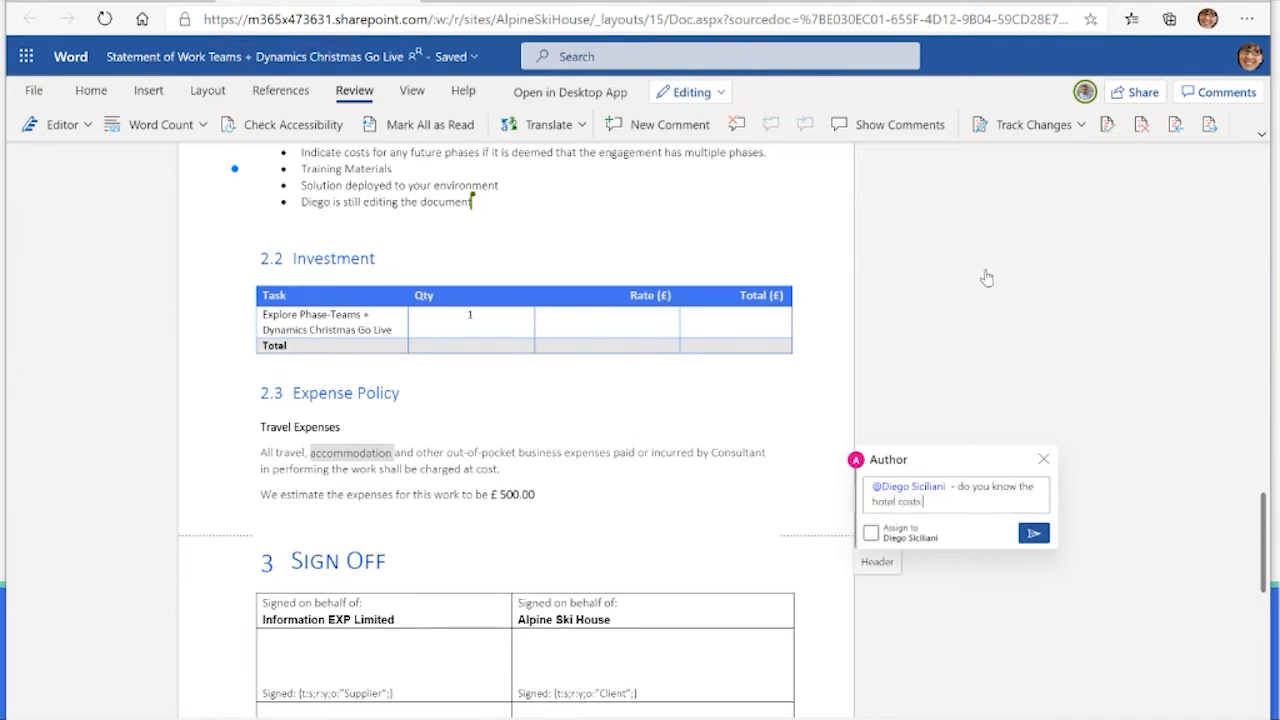
type(" - is £500 enough?")
left_click(874, 535)
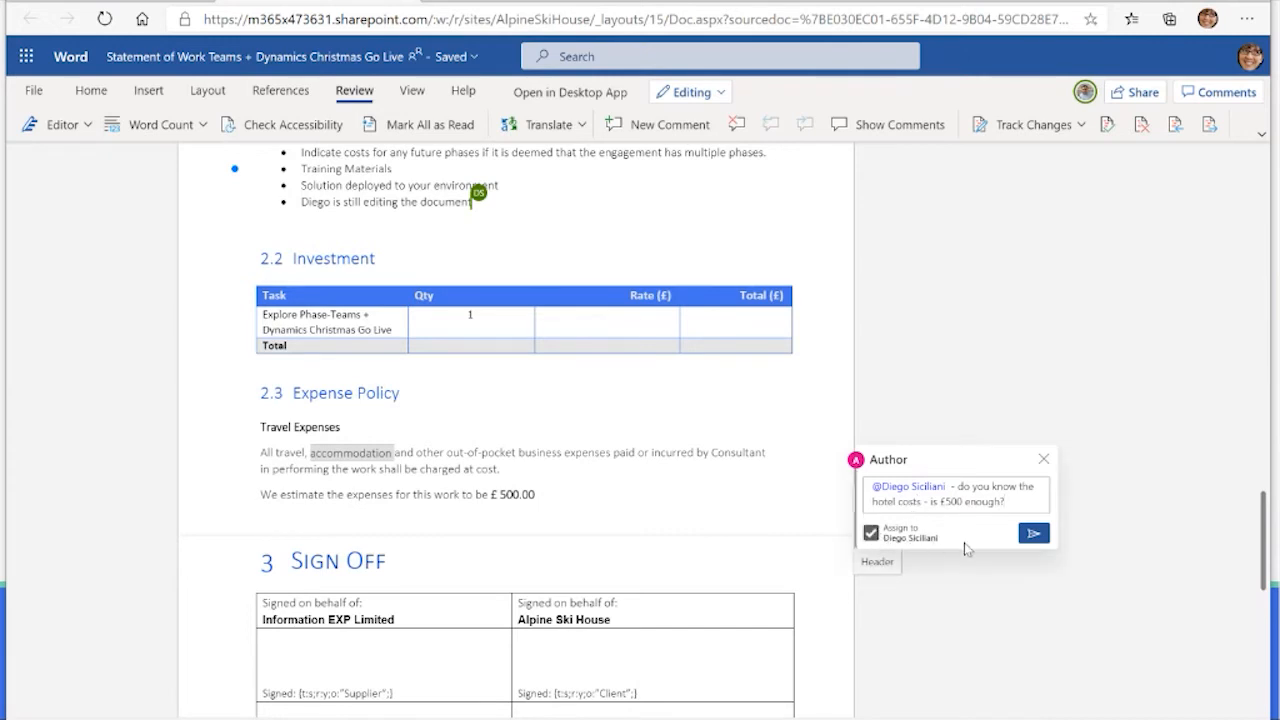
left_click(1034, 533)
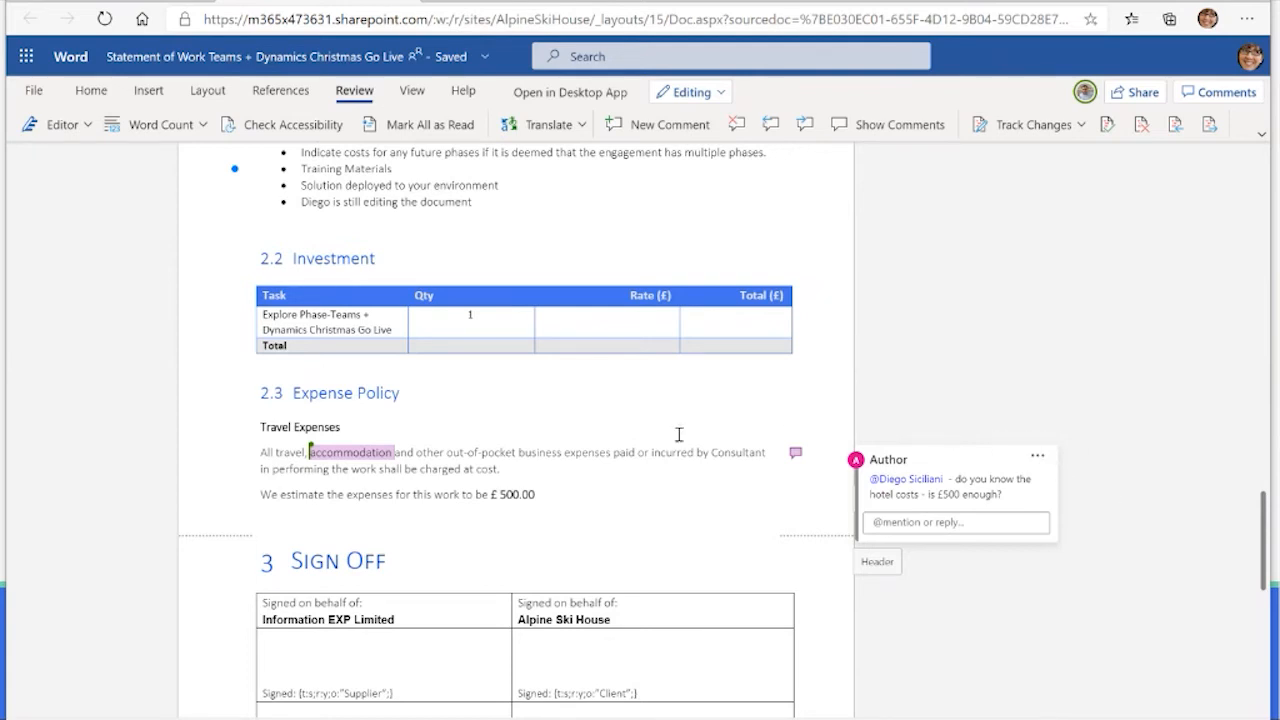
Step: Leave the comment thread and open the Statement of Work in the Word desktop app
left_click(597, 436)
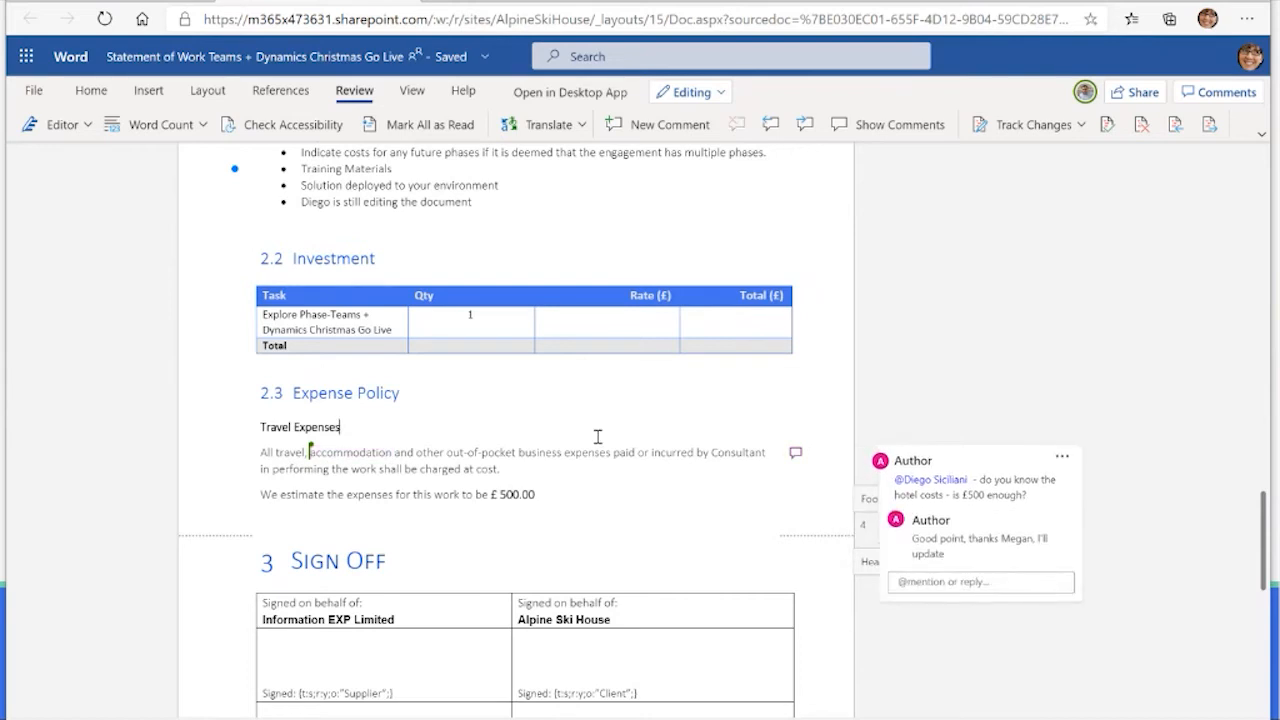
left_click(648, 452)
left_click(595, 96)
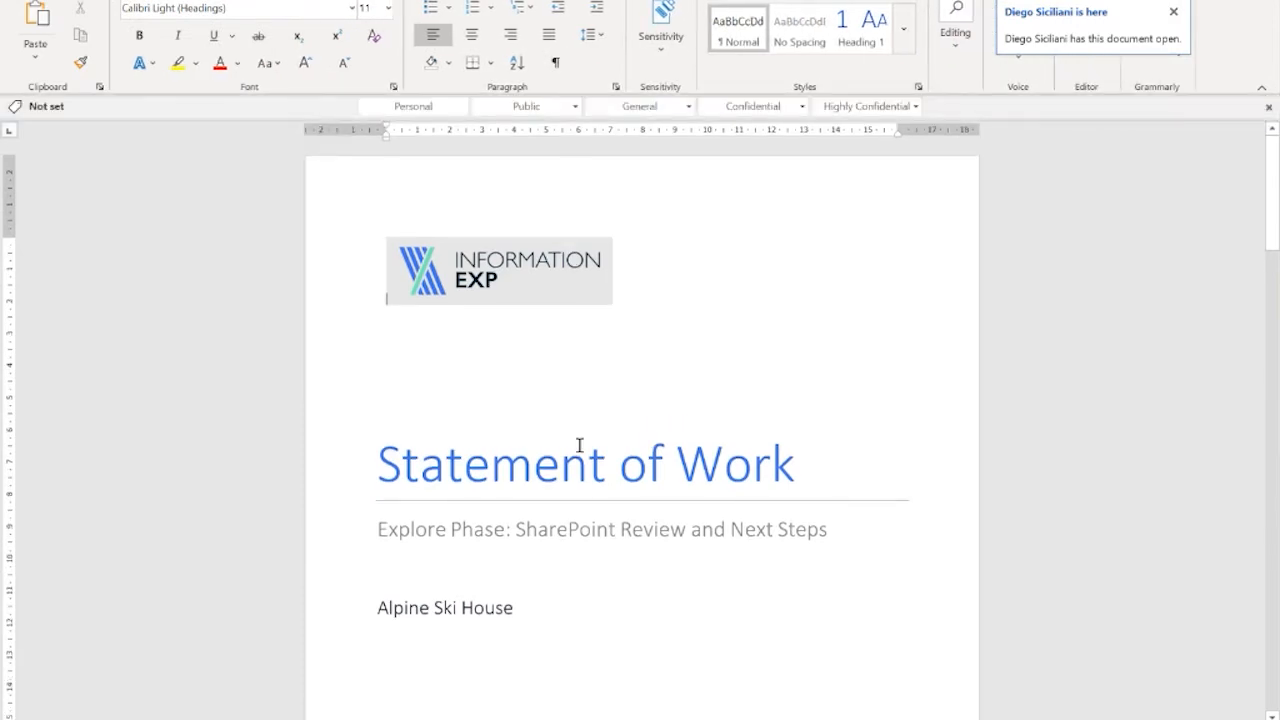
Step: Review the Statement of Work in desktop Word from the cover page through the Deliverables, Expense Policy and comment thread
scroll(555, 489, "down", 2)
scroll(557, 489, "down", 20)
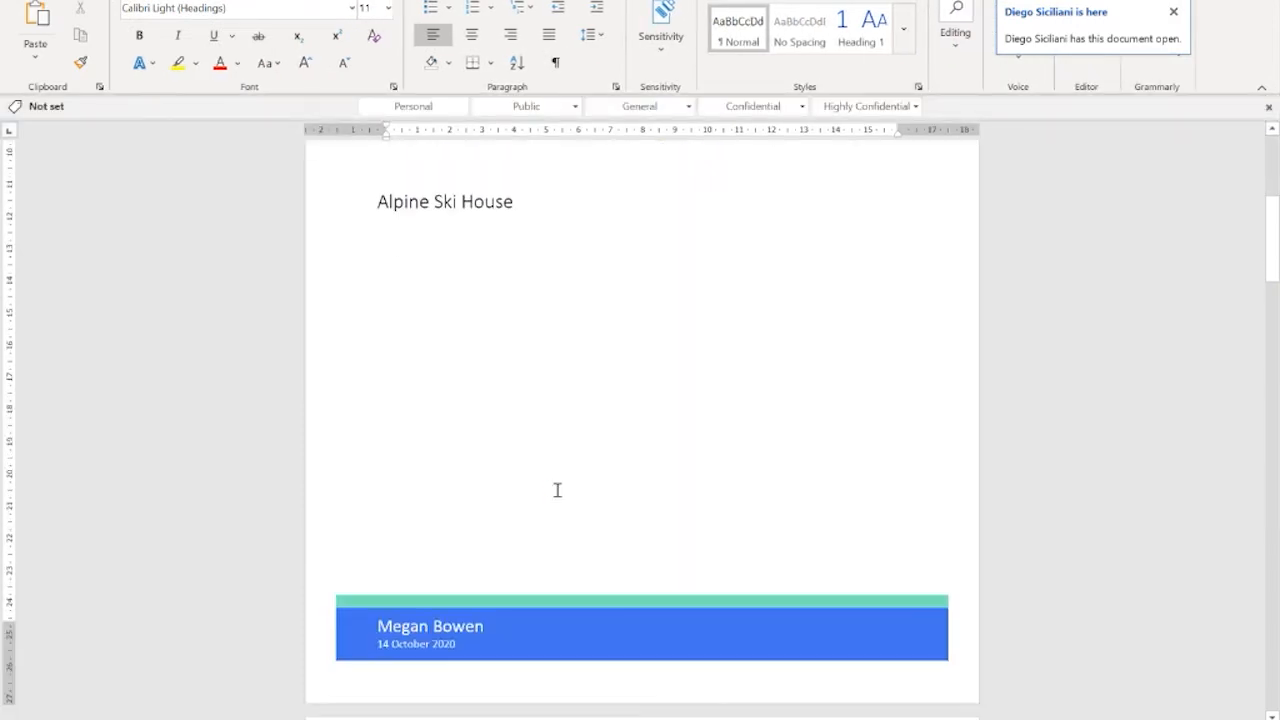
scroll(557, 489, "down", 12)
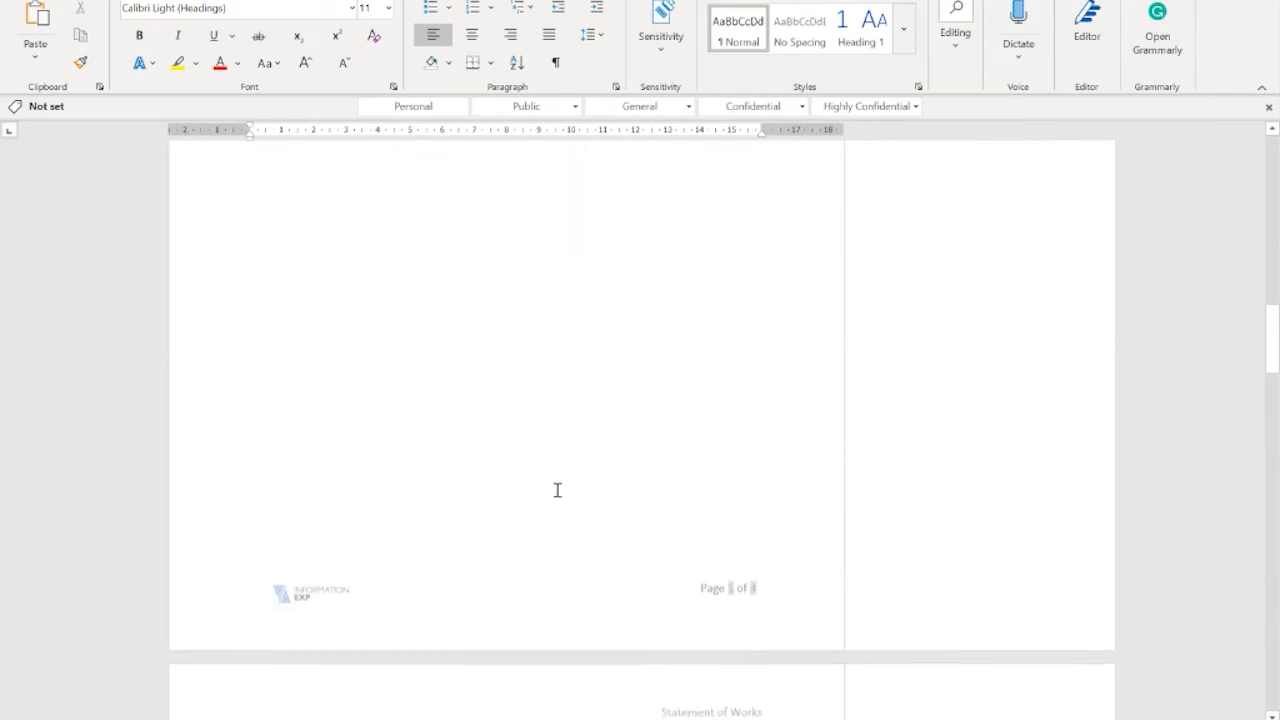
scroll(483, 429, "down", 8)
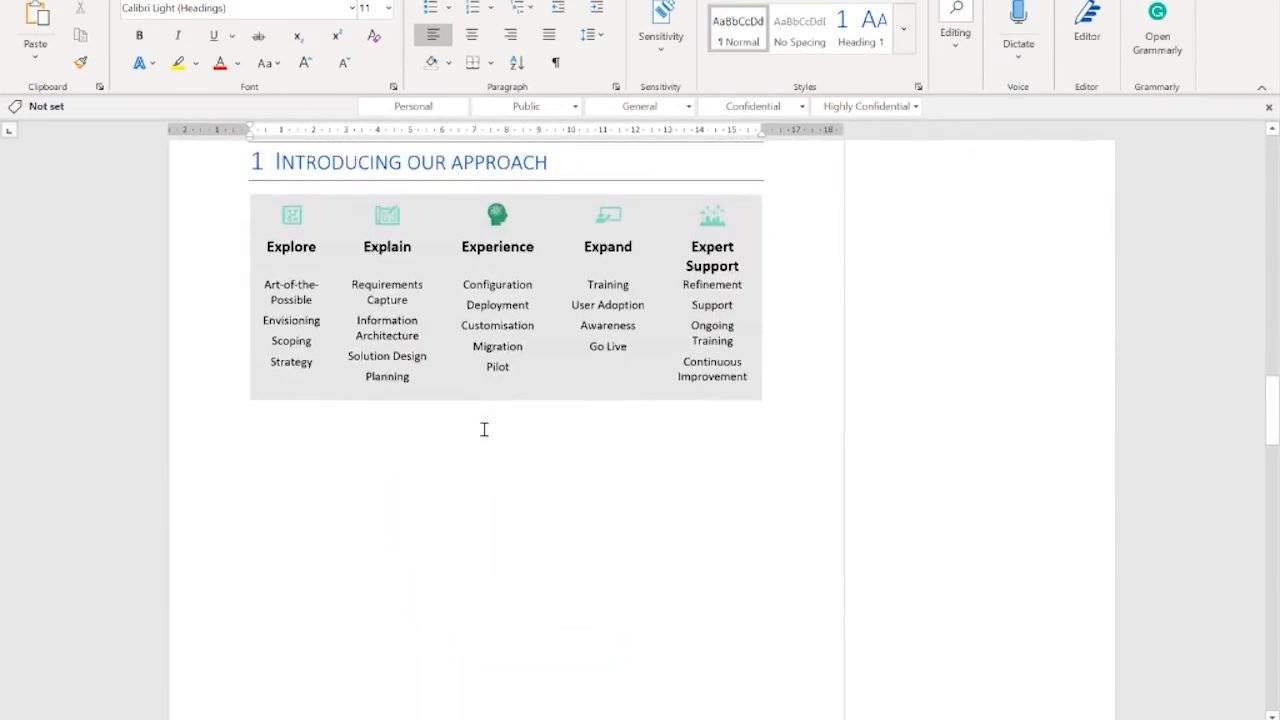
scroll(483, 429, "down", 7)
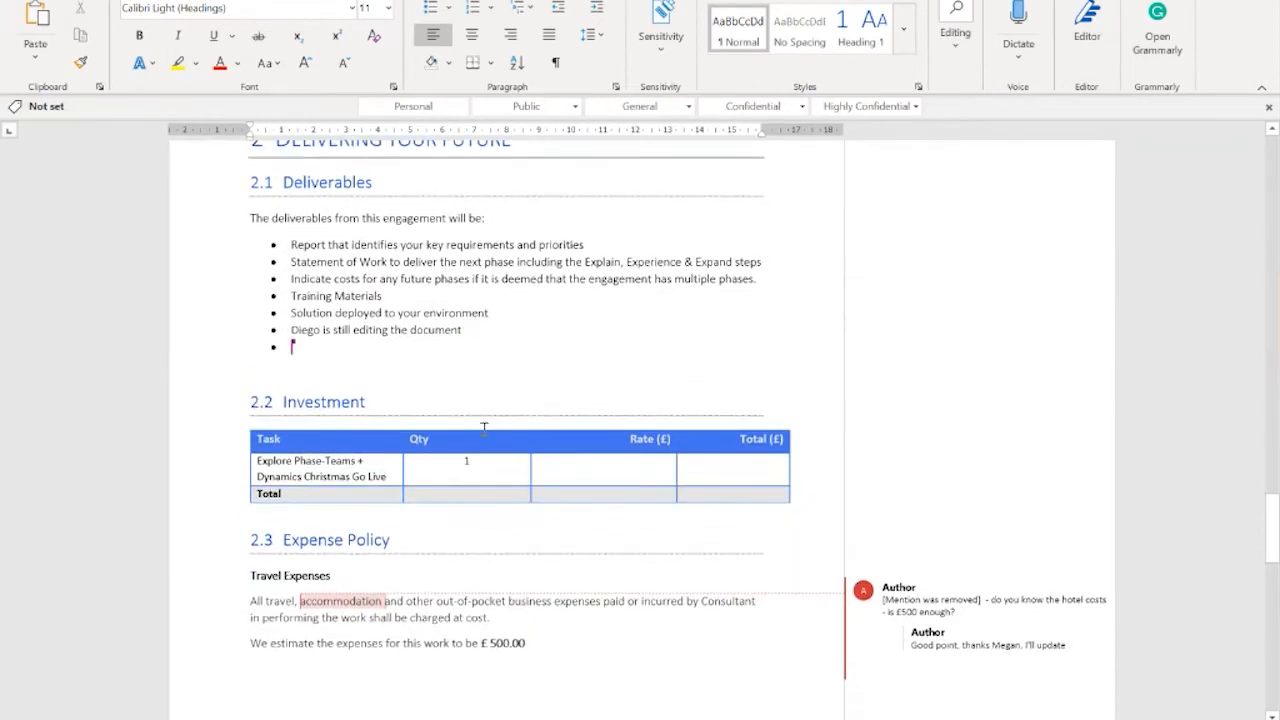
scroll(483, 429, "down", 4)
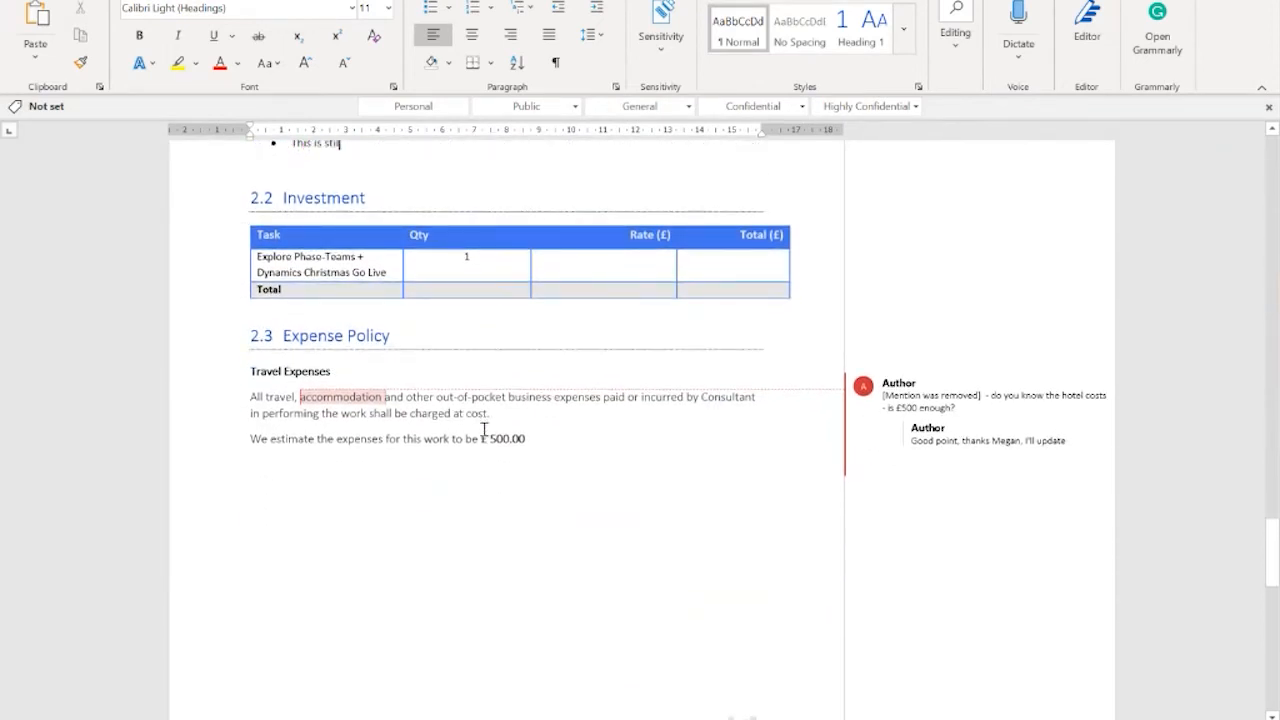
scroll(483, 429, "up", 6)
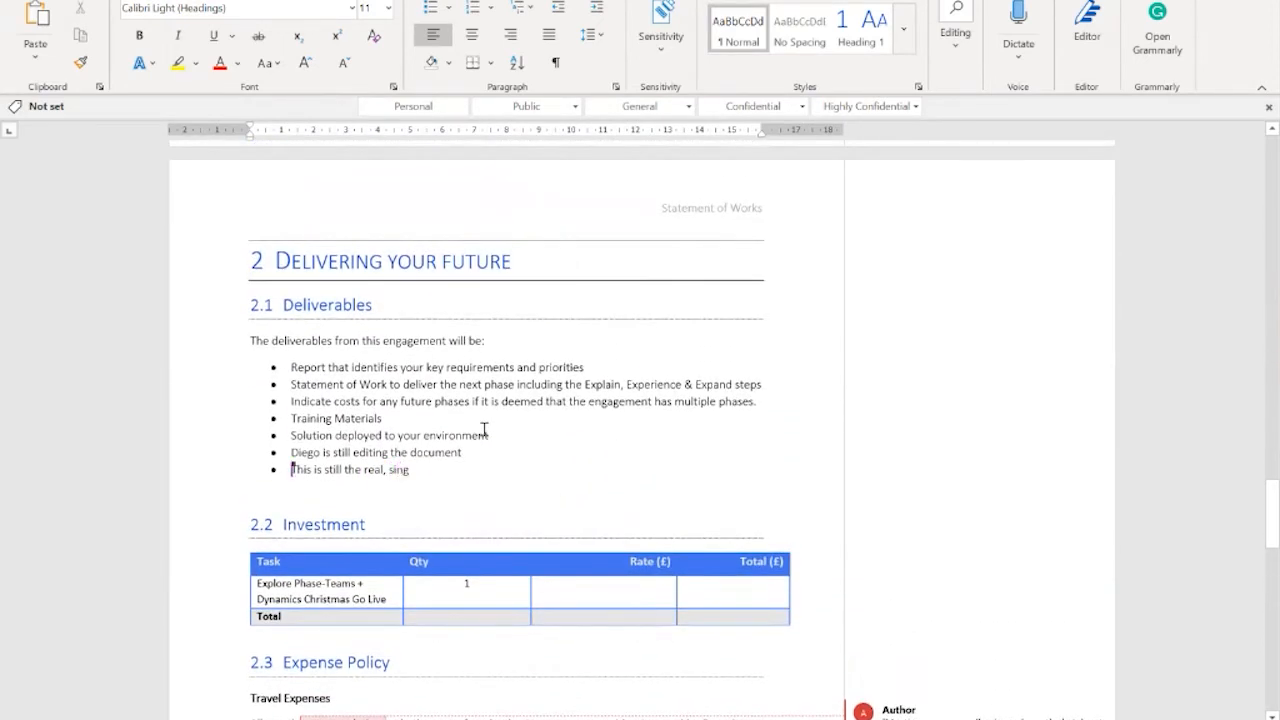
scroll(483, 429, "down", 1)
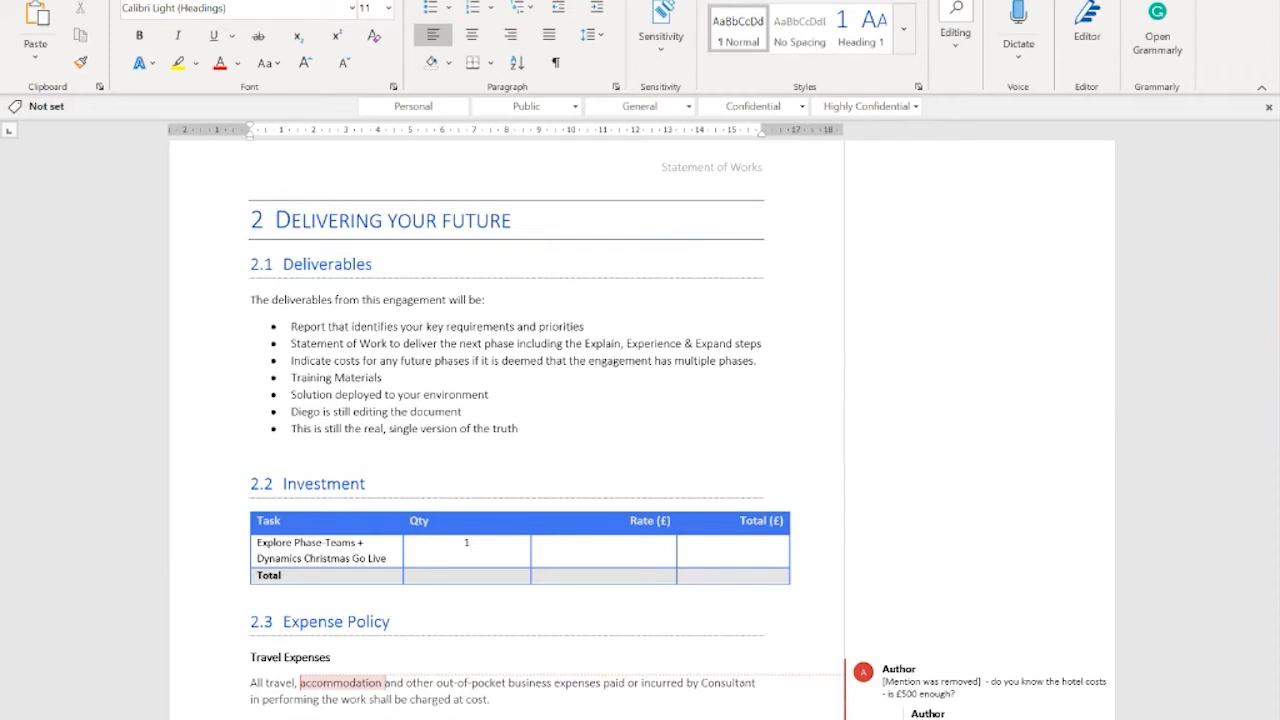
Step: Rename the document file to "SOW Teams + Dynamics Christmas Go Live", replacing the words "Statement of Work"
left_click(486, 1)
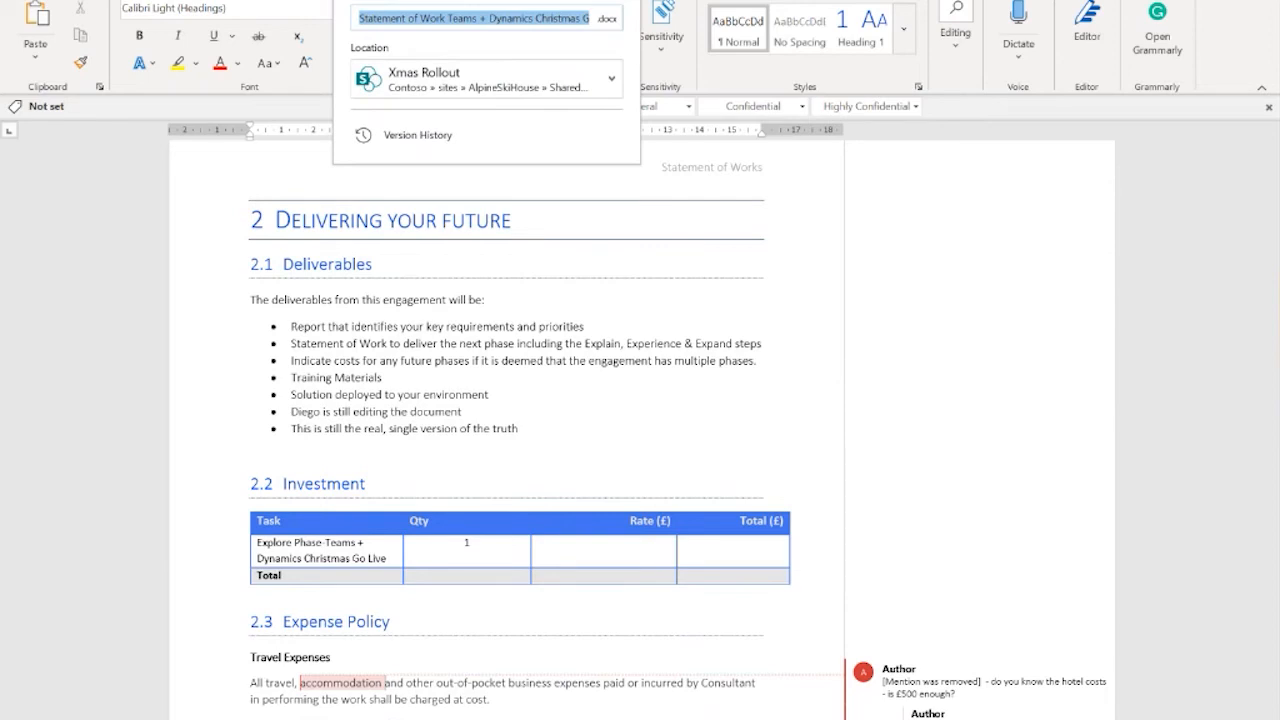
left_click(466, 17)
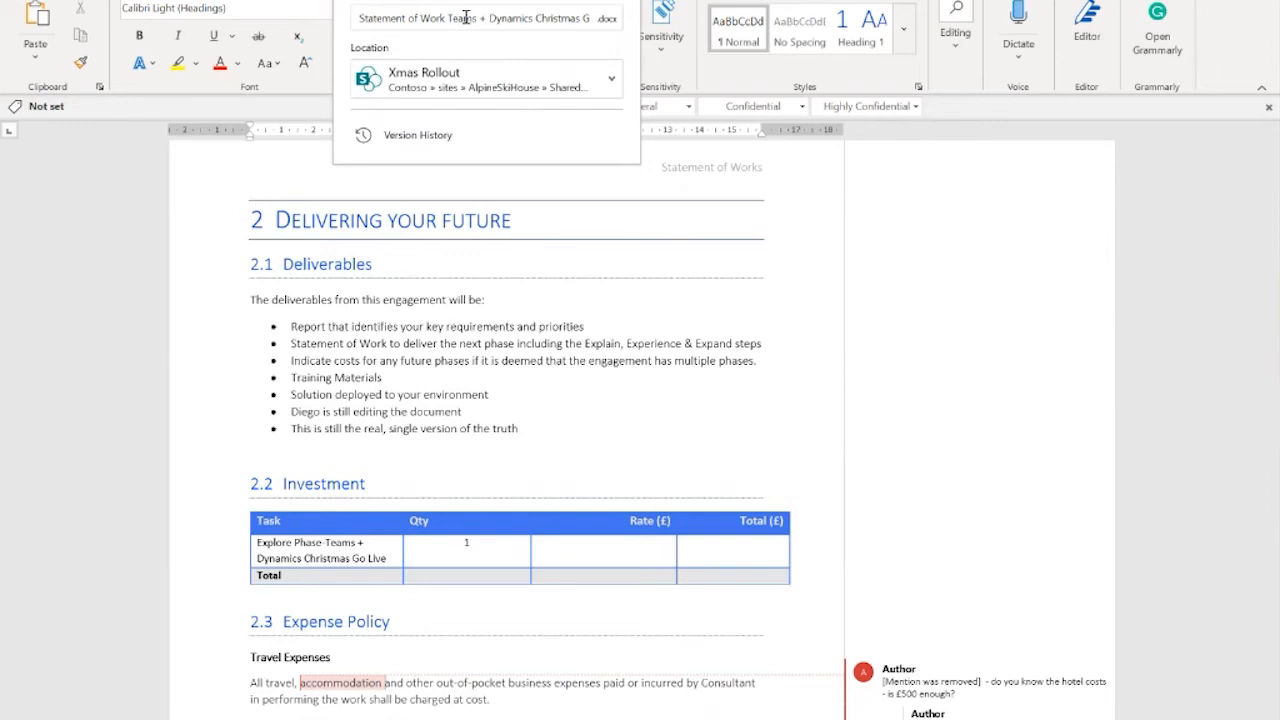
key("ctrl+shift+Left")
key("ctrl+shift+Left")
key("ctrl+shift+Left")
type("SOW")
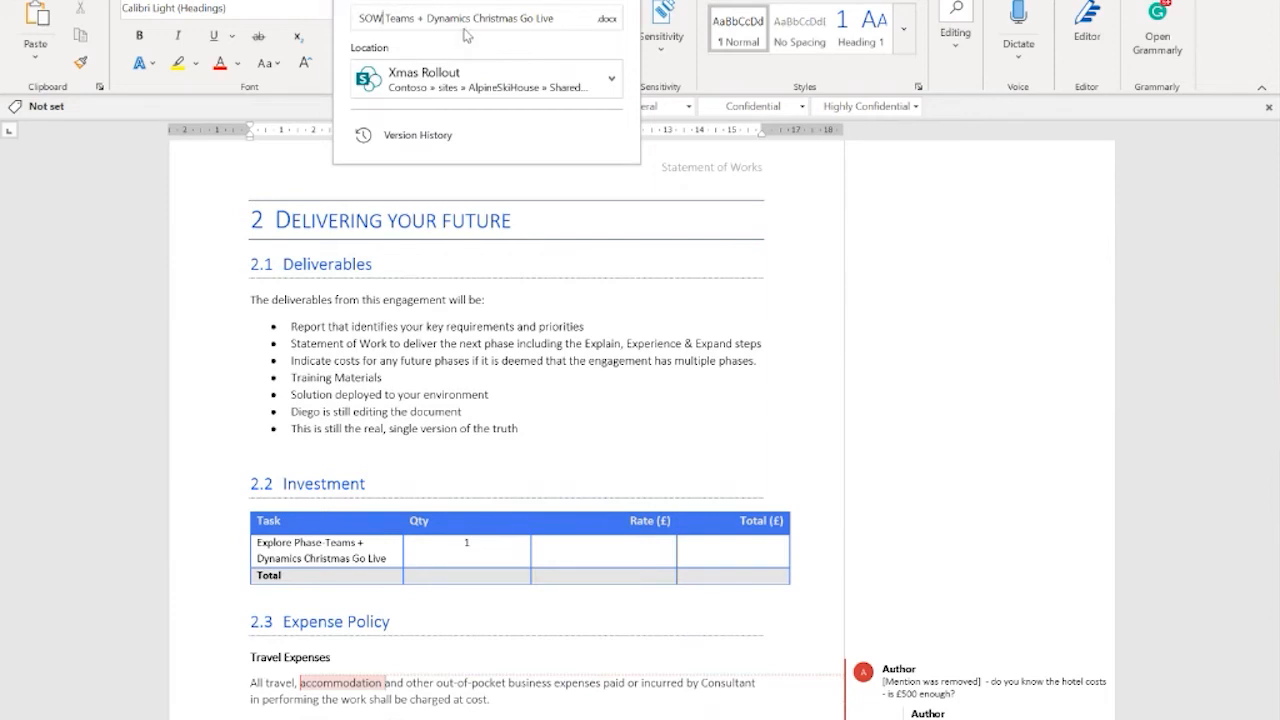
key("Return")
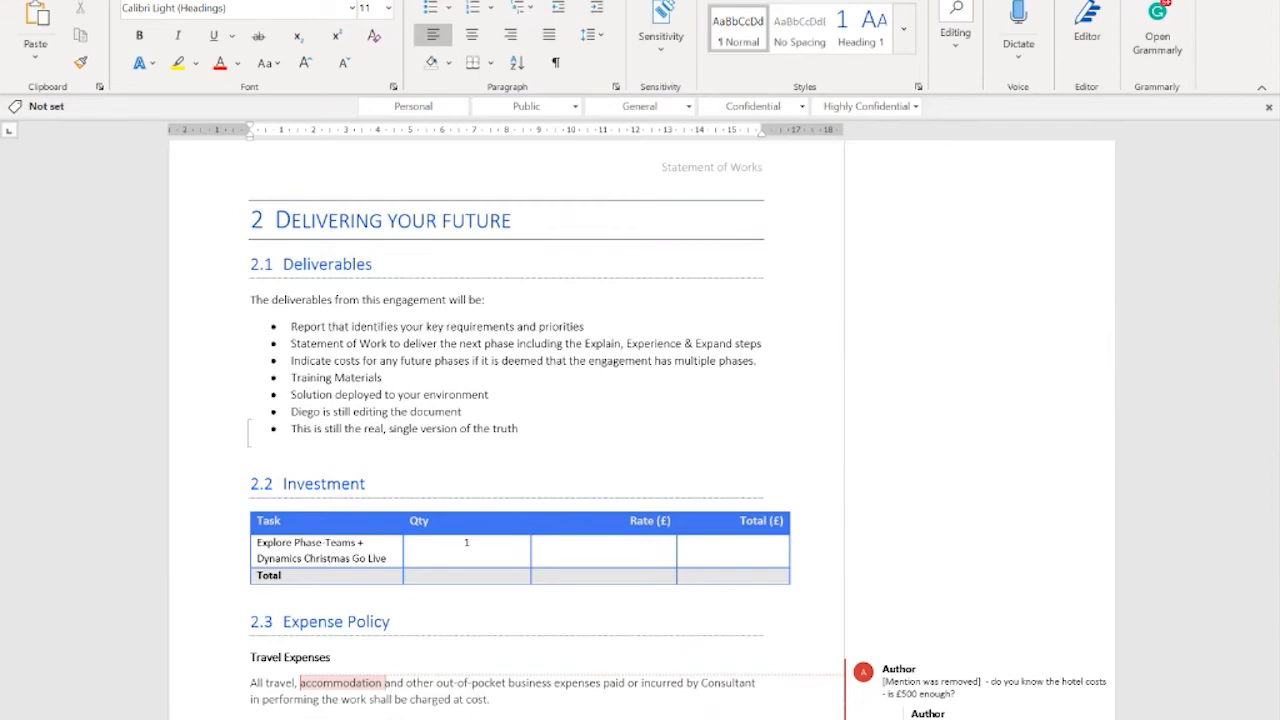
Step: Close the desktop document, dismiss the file-opened notices and close the document viewer in Teams
key("ctrl+w")
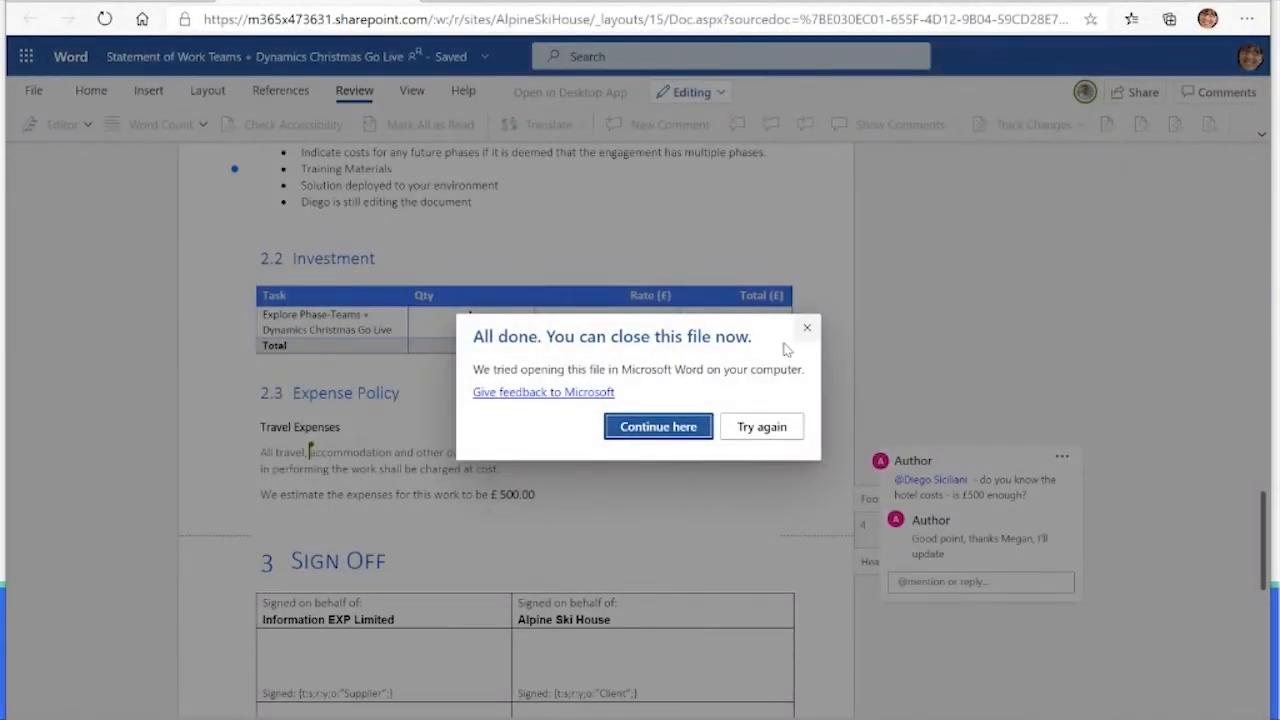
left_click(648, 428)
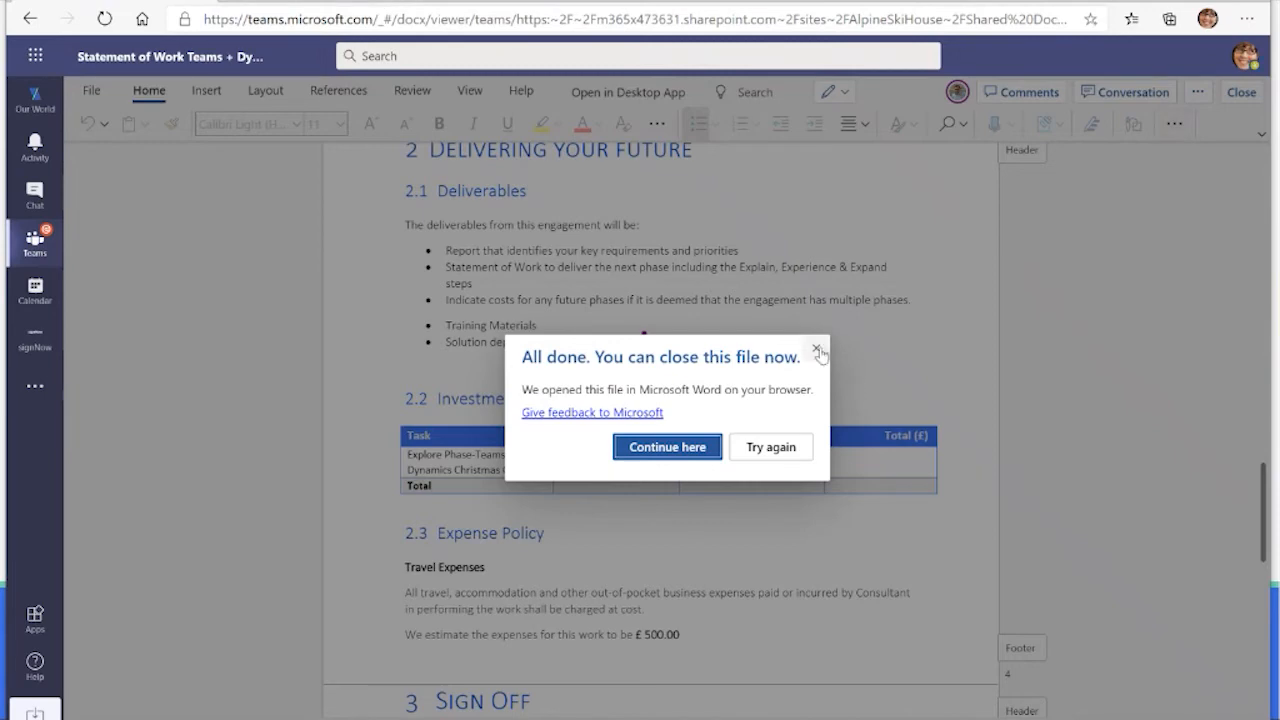
left_click(820, 347)
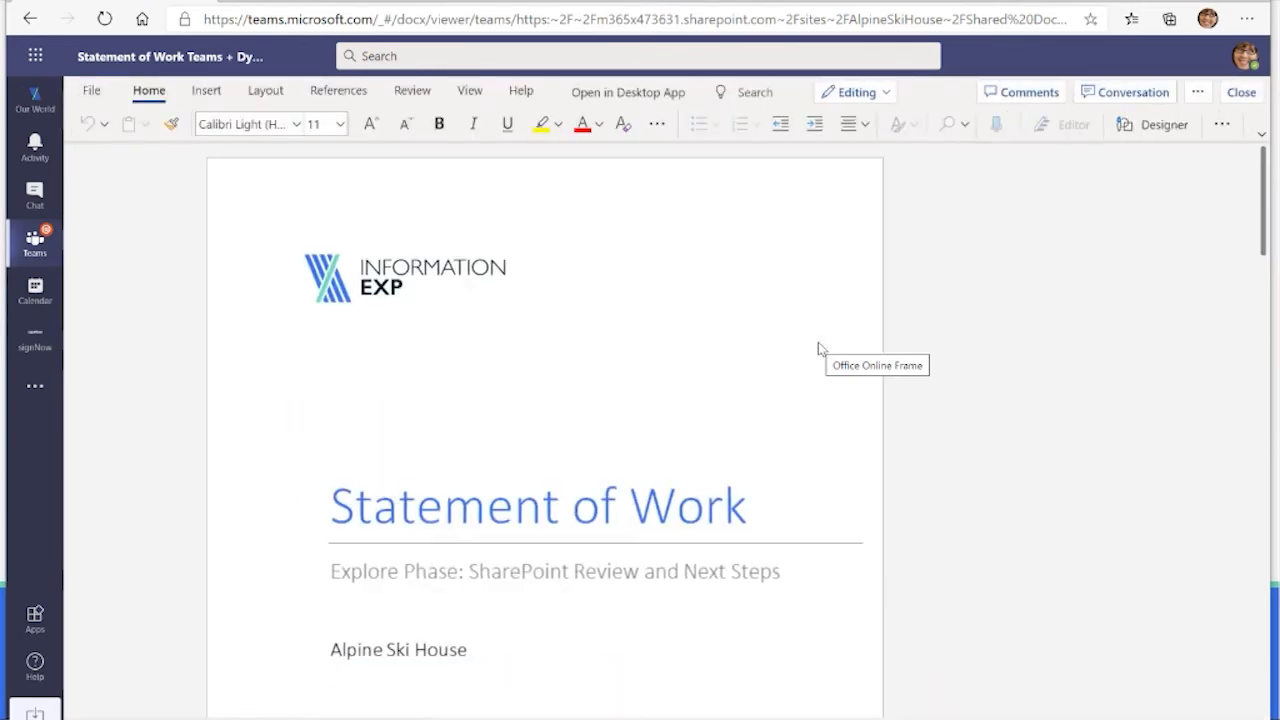
left_click(1242, 94)
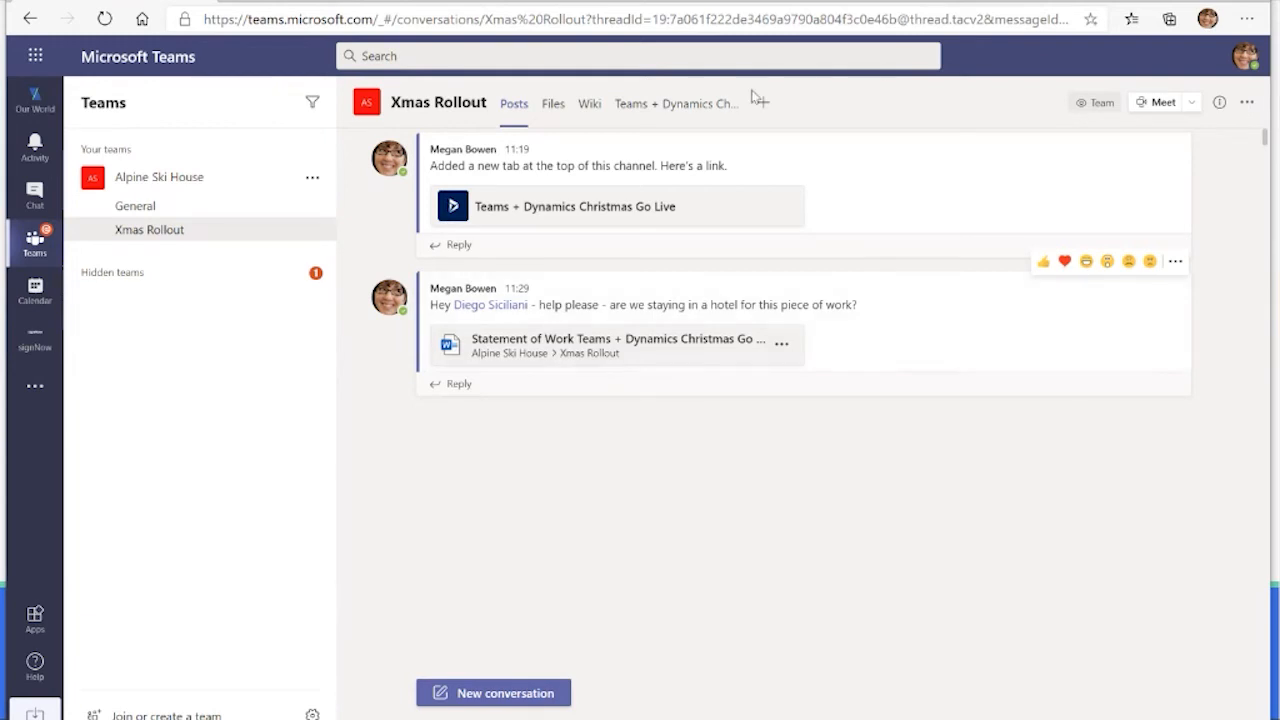
Step: Open the Xmas Rollout channel's files in SharePoint and compare the folder with its view in Teams
left_click(555, 106)
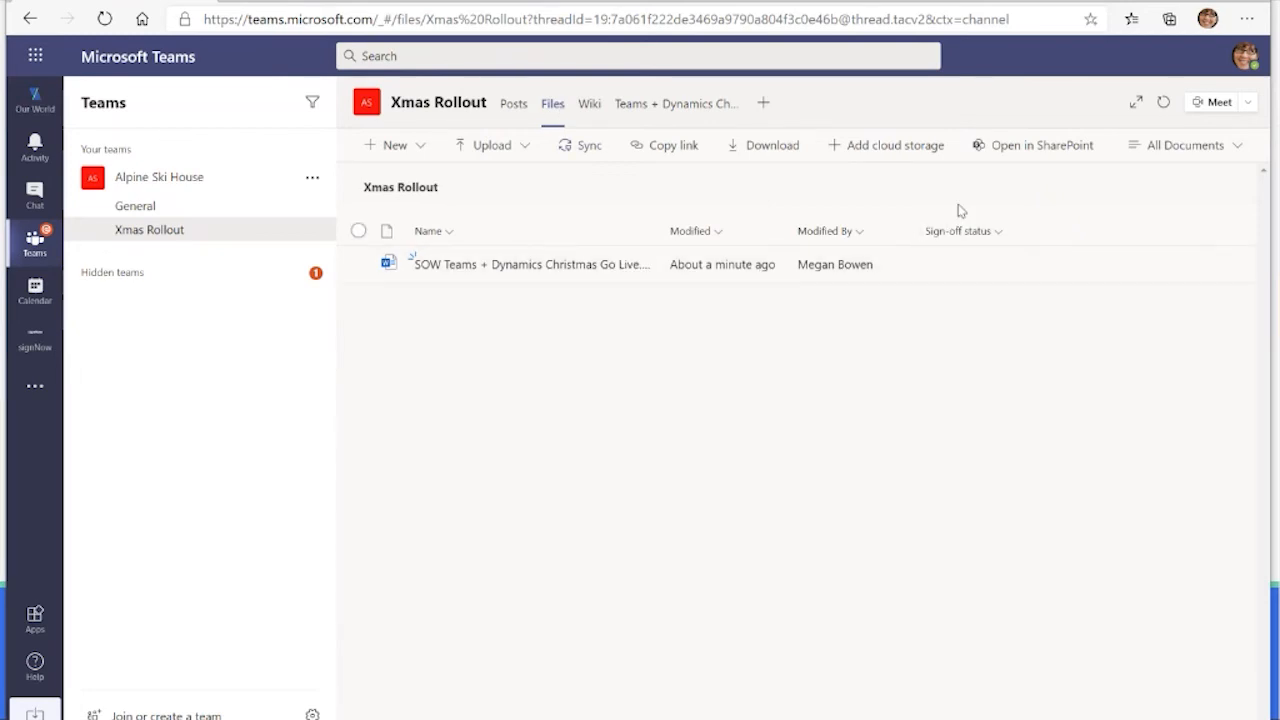
left_click(1024, 150)
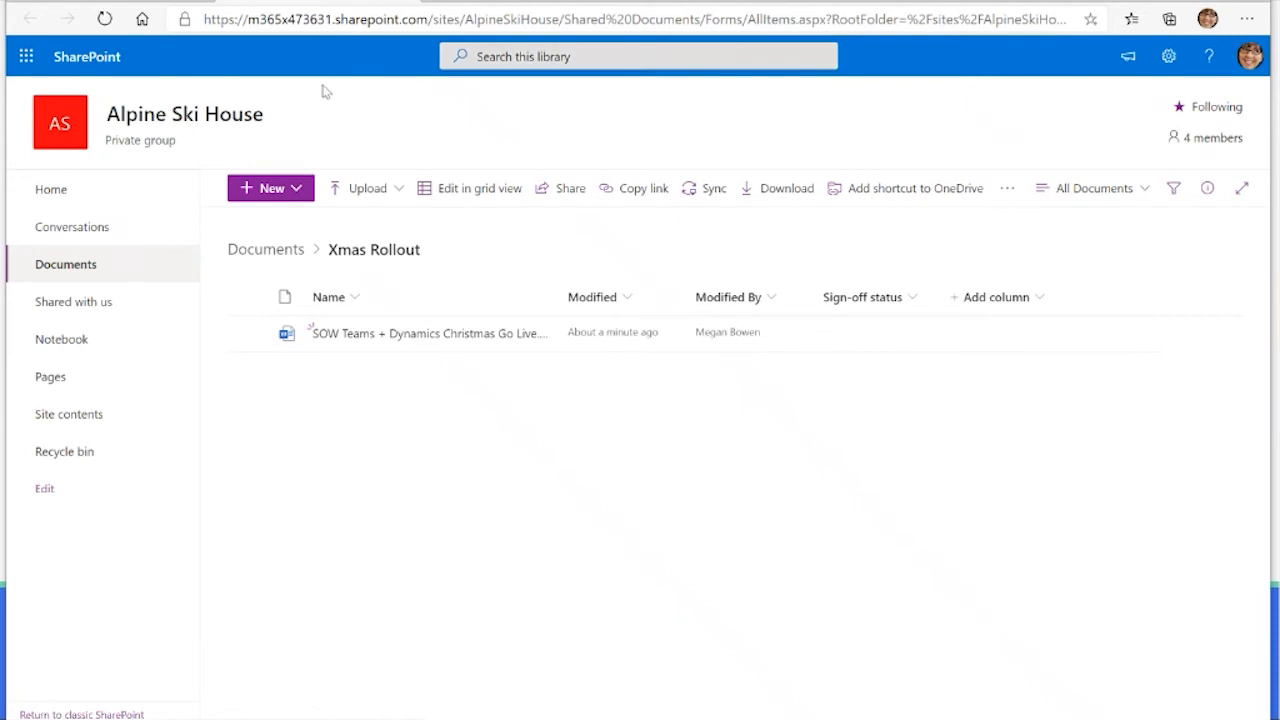
left_click(130, 1)
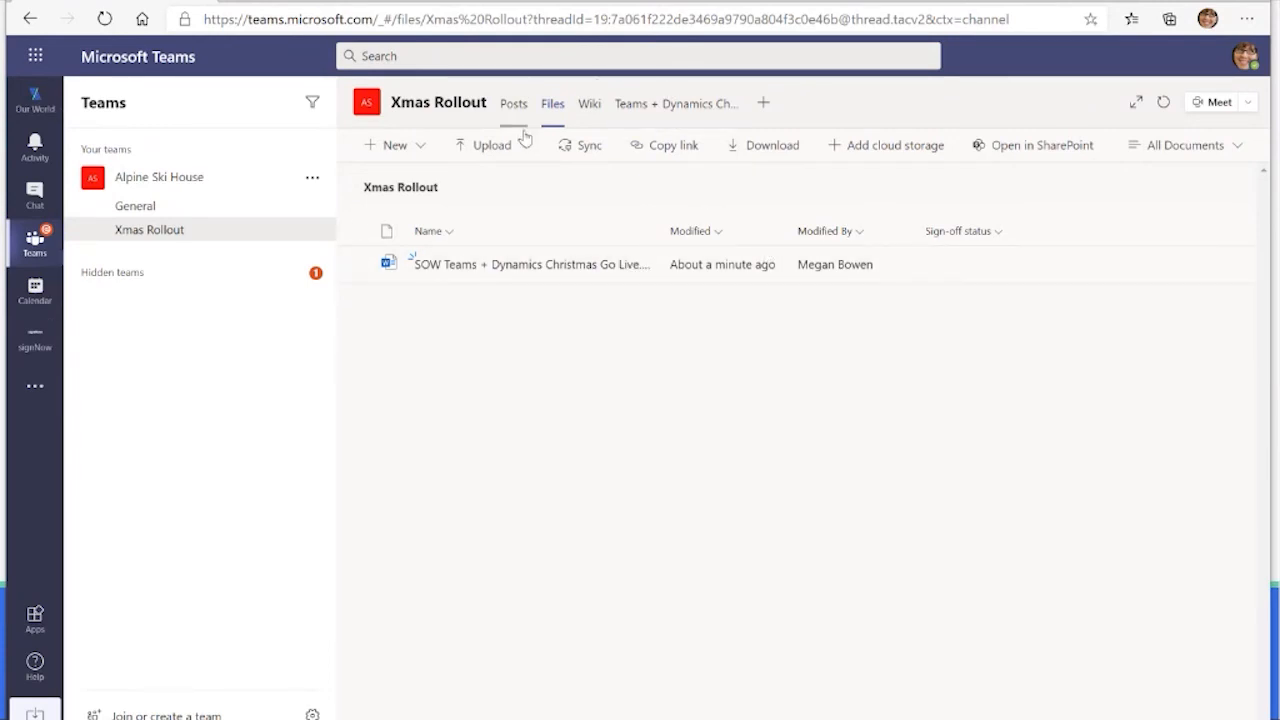
left_click(270, 1)
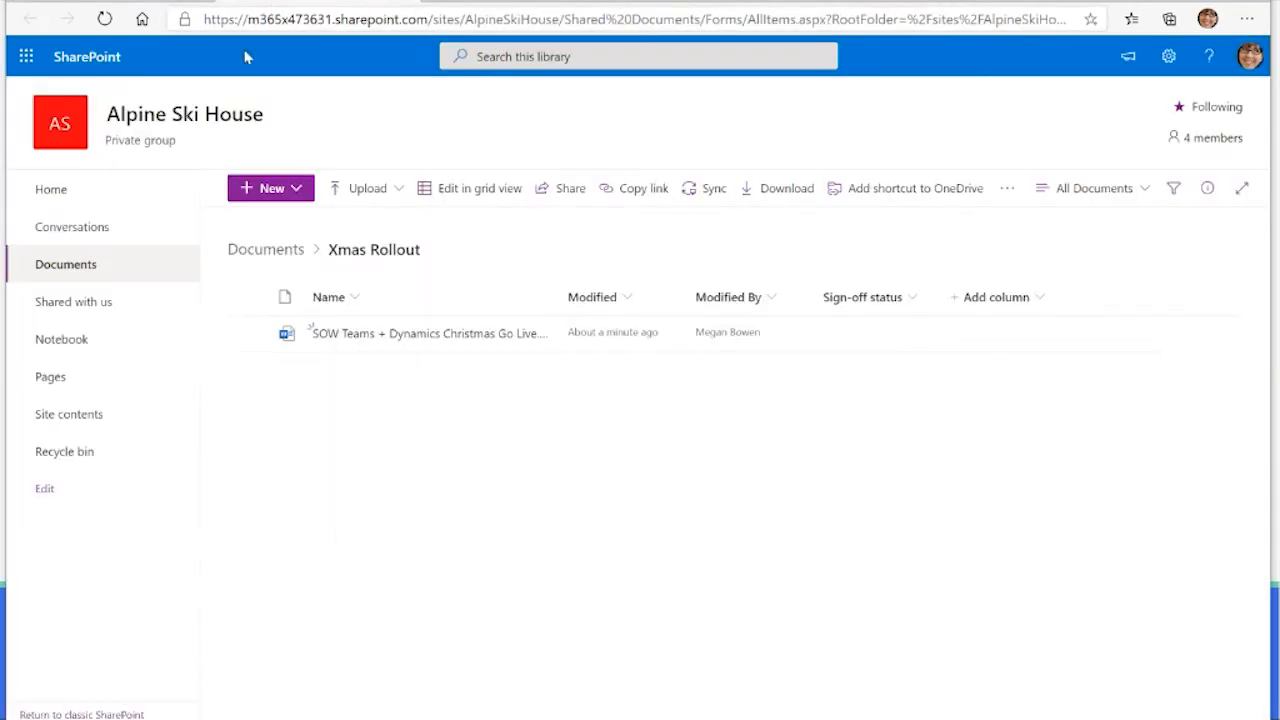
Step: Start the Request sign-off flow for the SOW document in Xmas Rollout and choose the director as approver
left_click(250, 335)
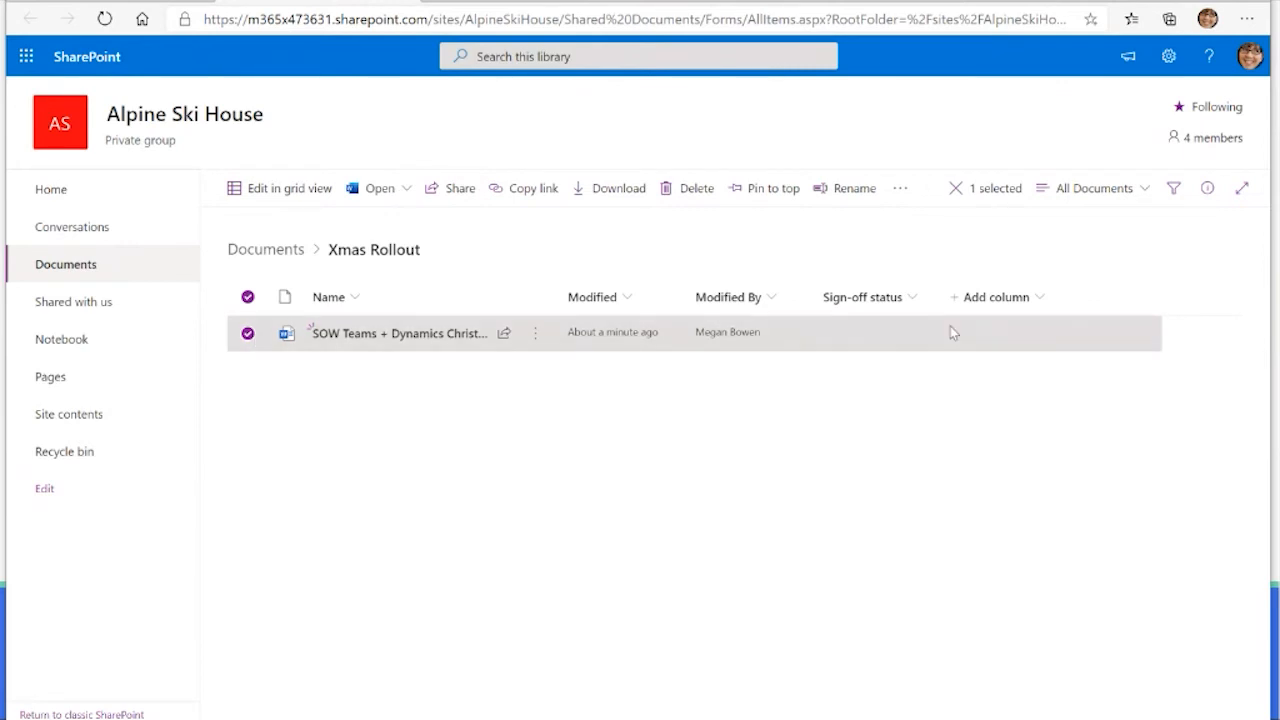
left_click(900, 192)
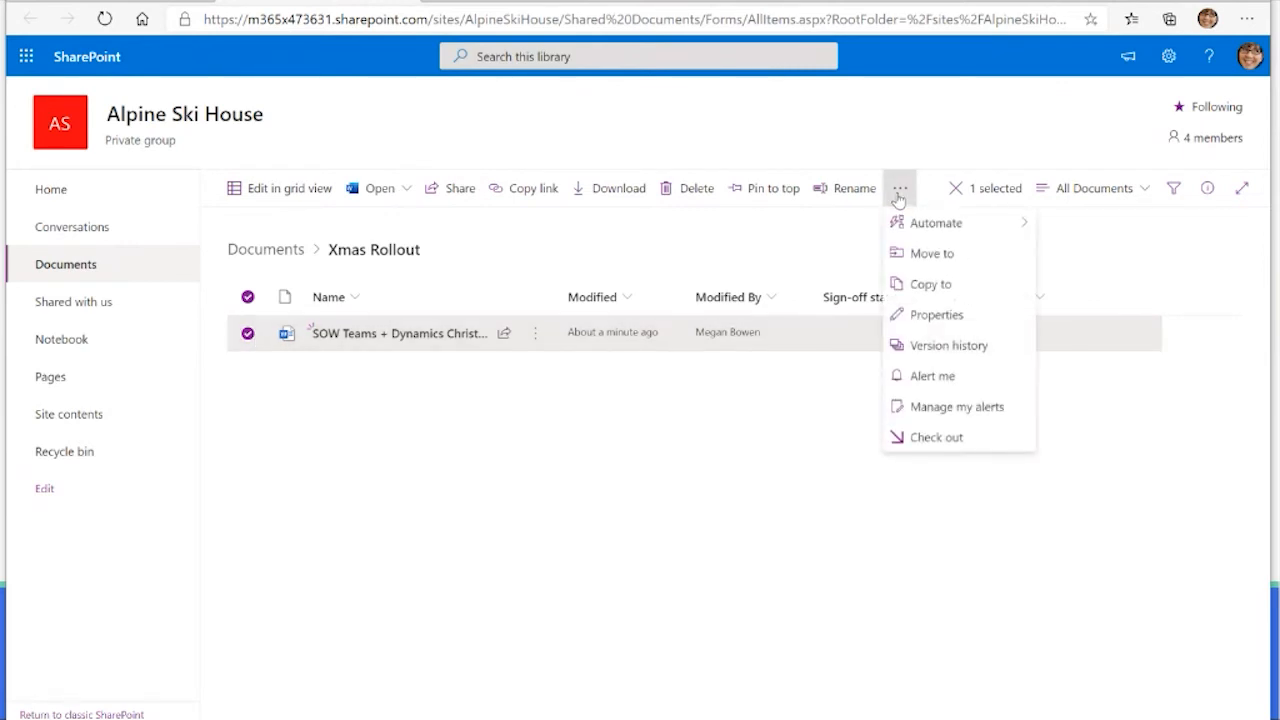
mouse_move(1020, 222)
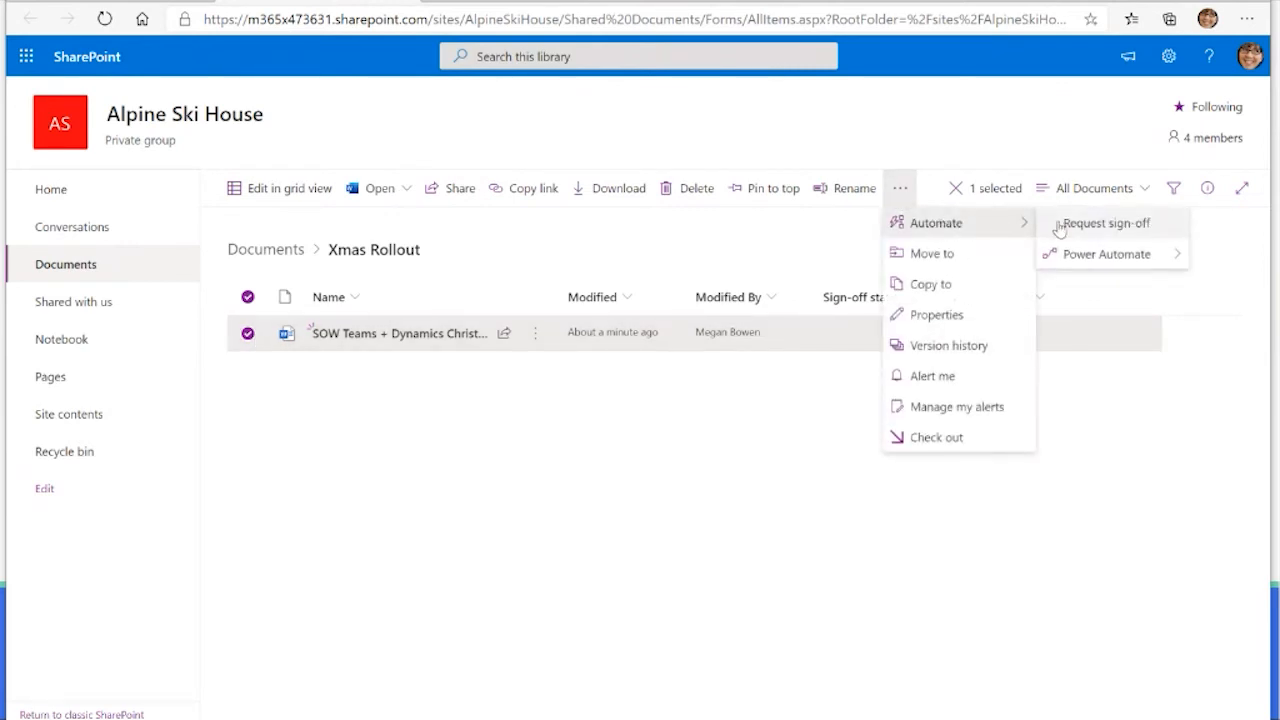
left_click(1110, 223)
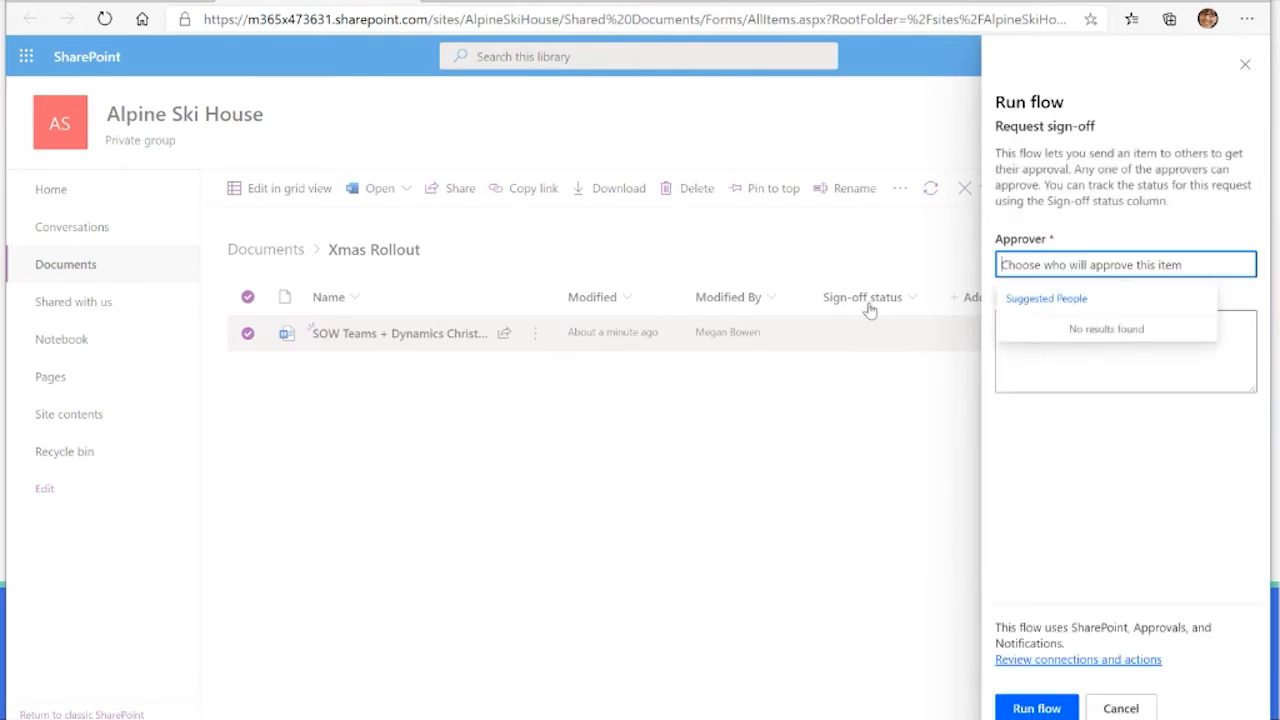
type("nes")
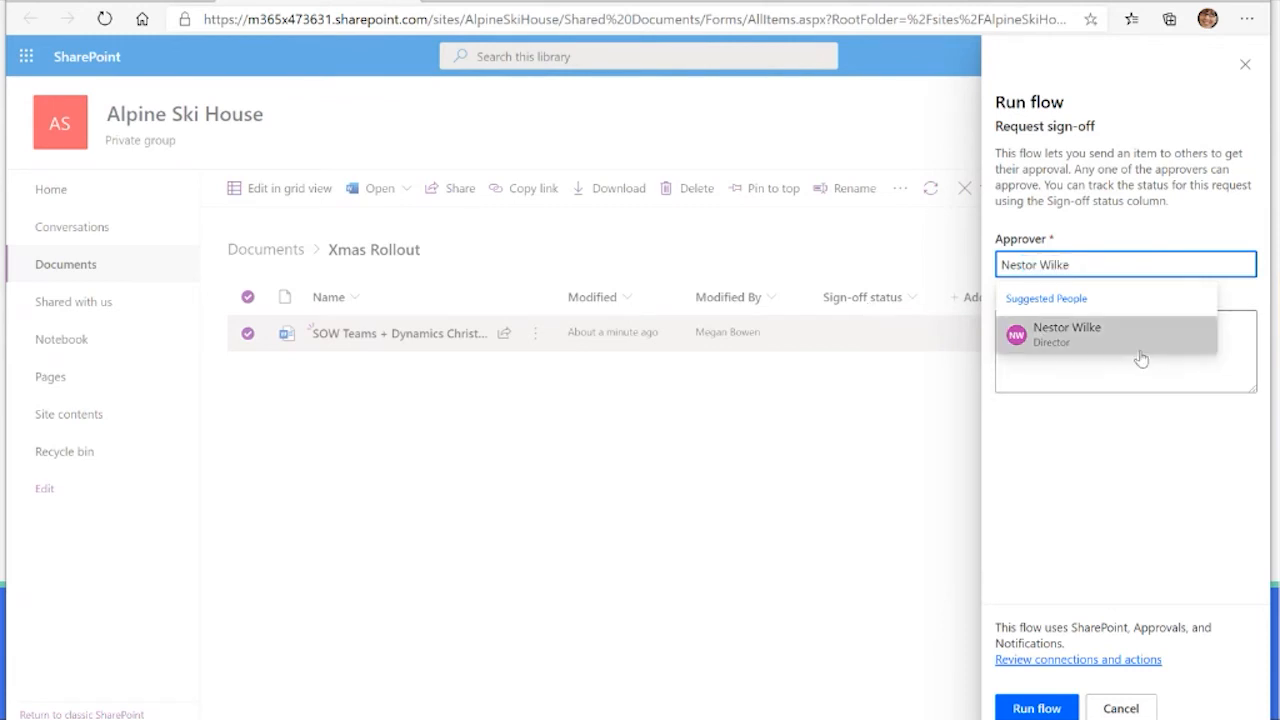
left_click(1140, 357)
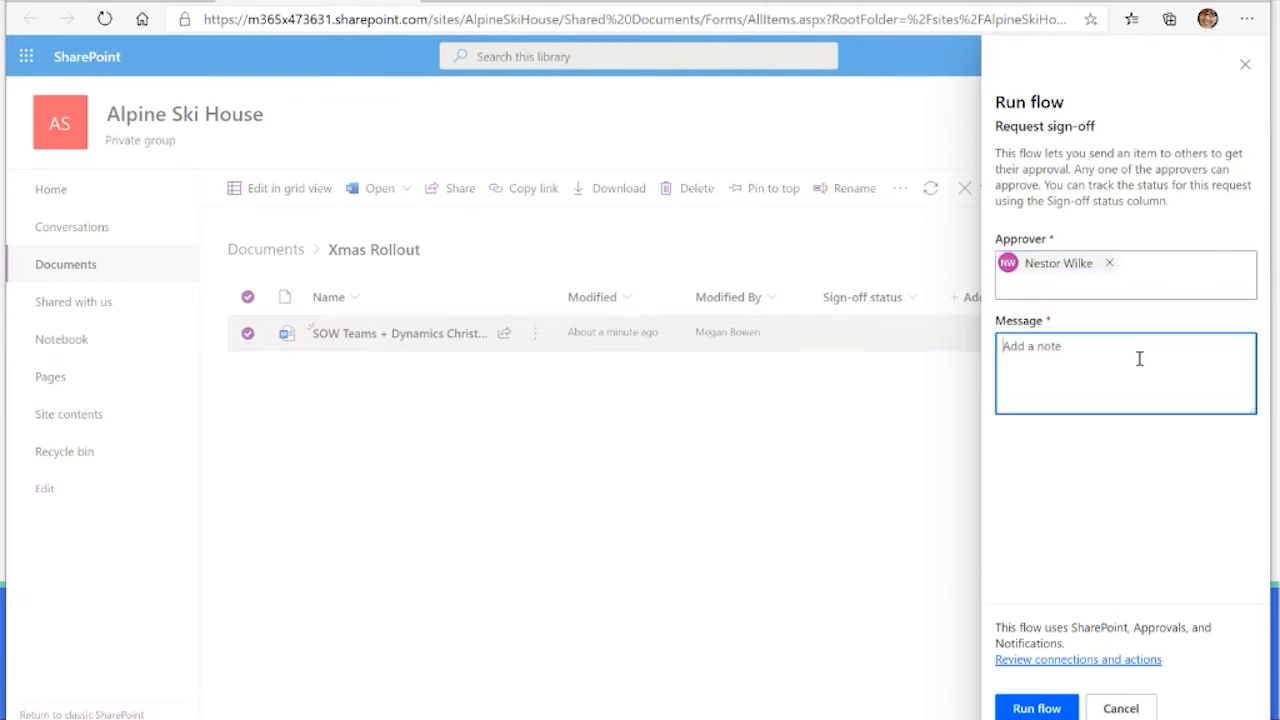
Step: Add the message "Please can you review this and approve it?" to the sign-off request and run the flow
type("Please can you review this and approve")
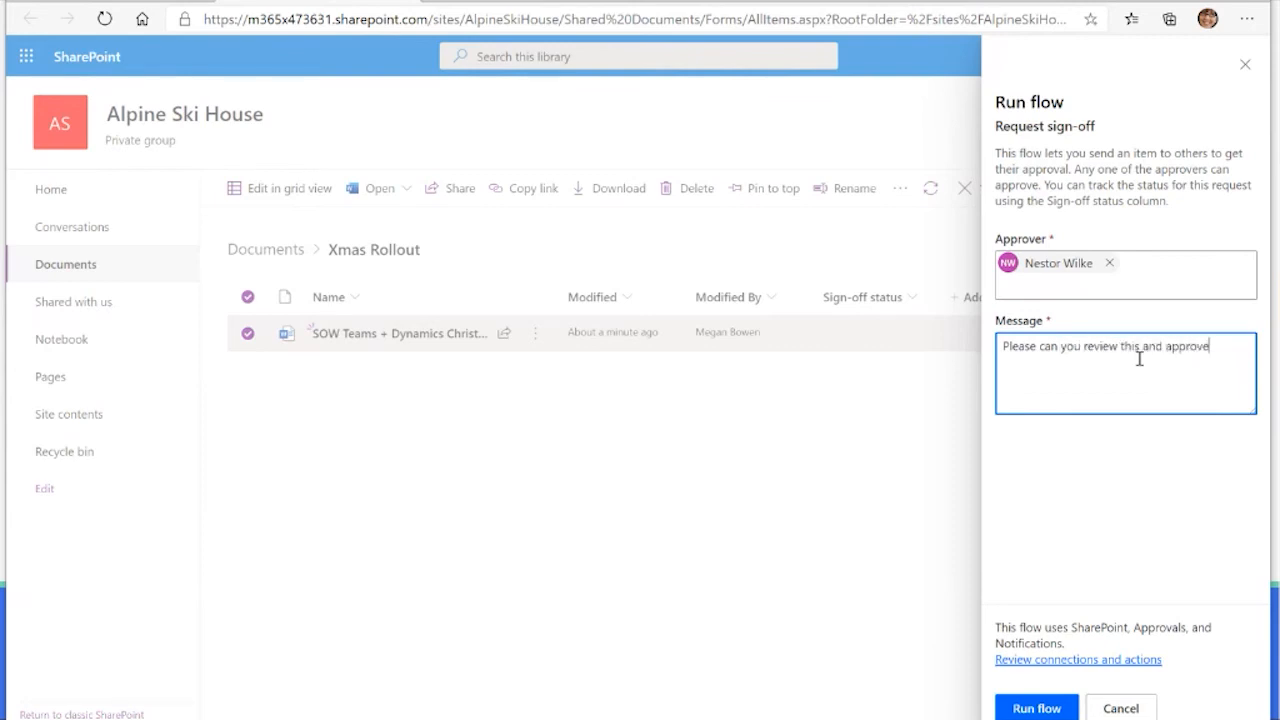
type(" it?")
left_click(1034, 707)
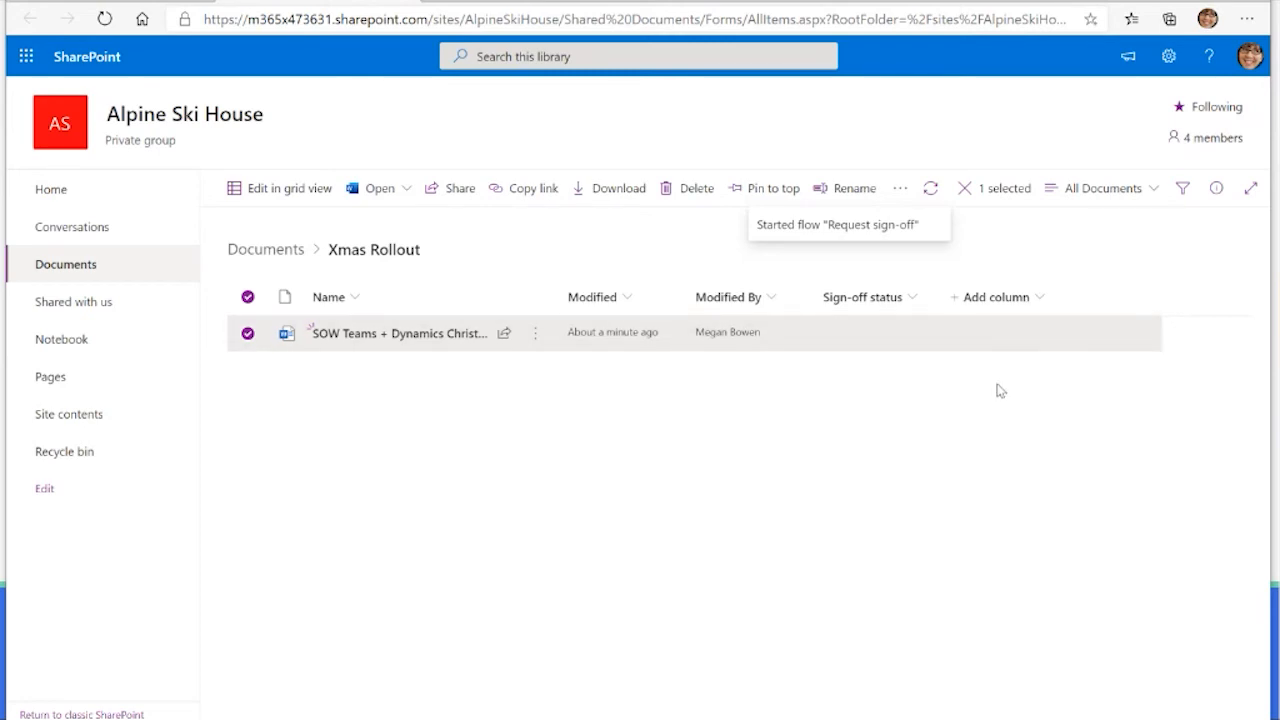
left_click(860, 452)
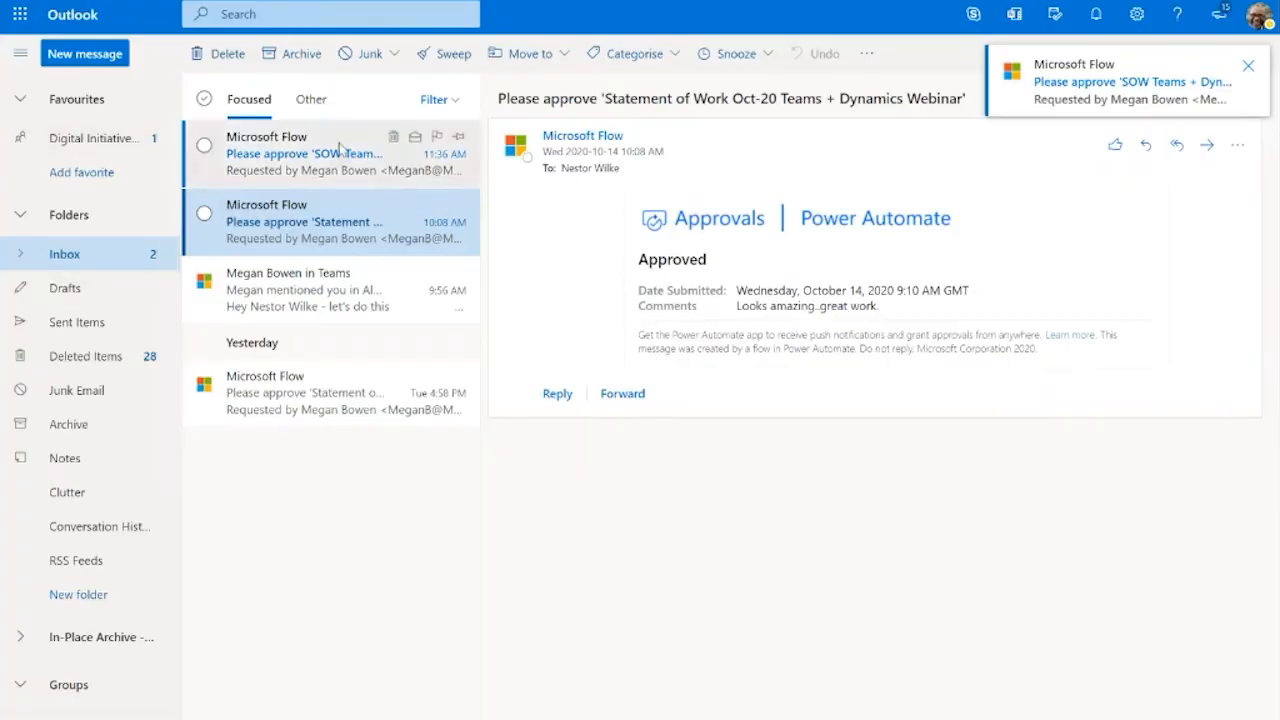
Step: Switch to the approver's Outlook inbox, open the SOW approval request email and examine its document link
left_click(340, 148)
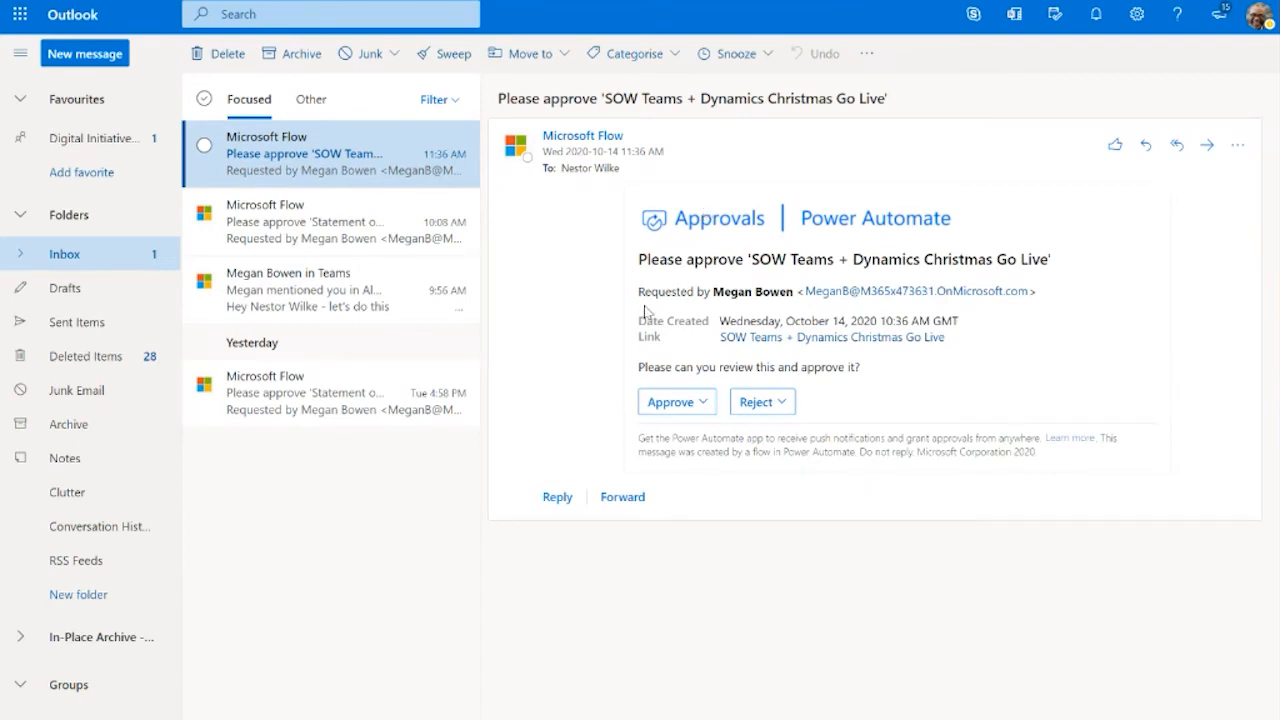
left_click_drag(638, 337, 951, 337)
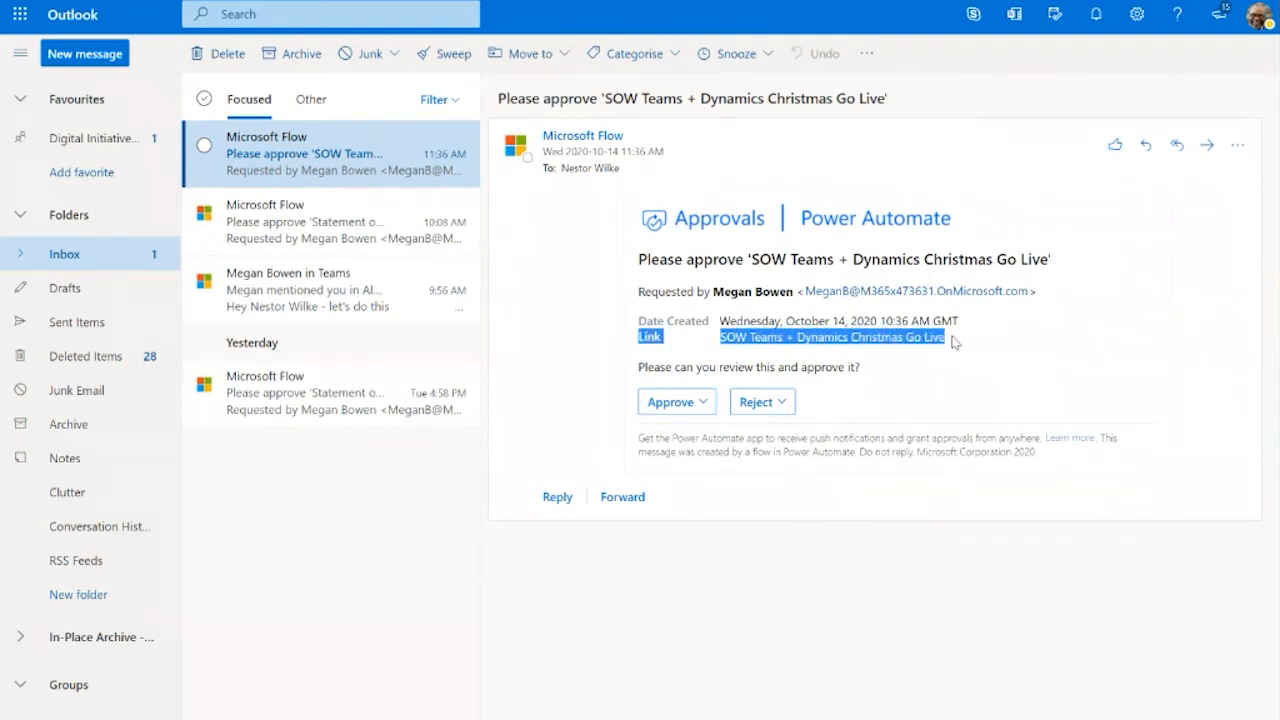
left_click(1025, 310)
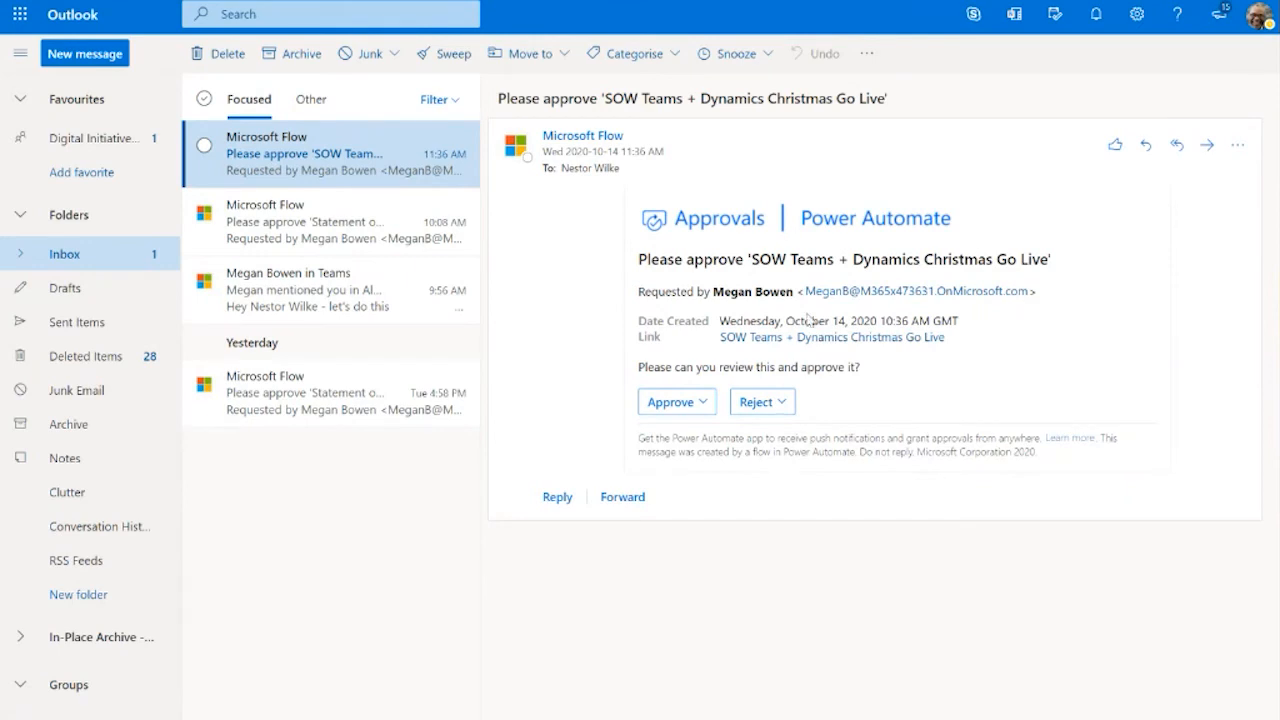
Step: Approve the SOW request from the email with the comment "Looks good. Let's do this!" and submit it
left_click(705, 404)
left_click(679, 450)
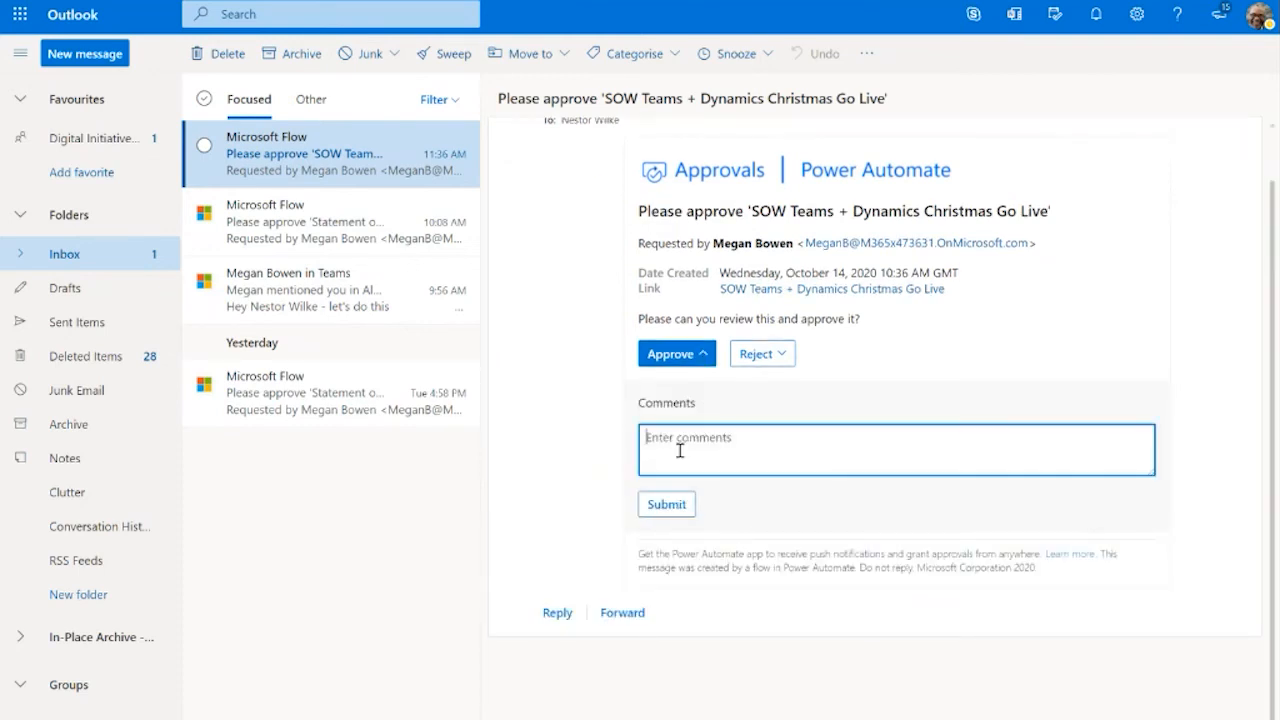
type("G")
key("BackSpace")
type("Looks good. Let's do this!")
left_click(677, 506)
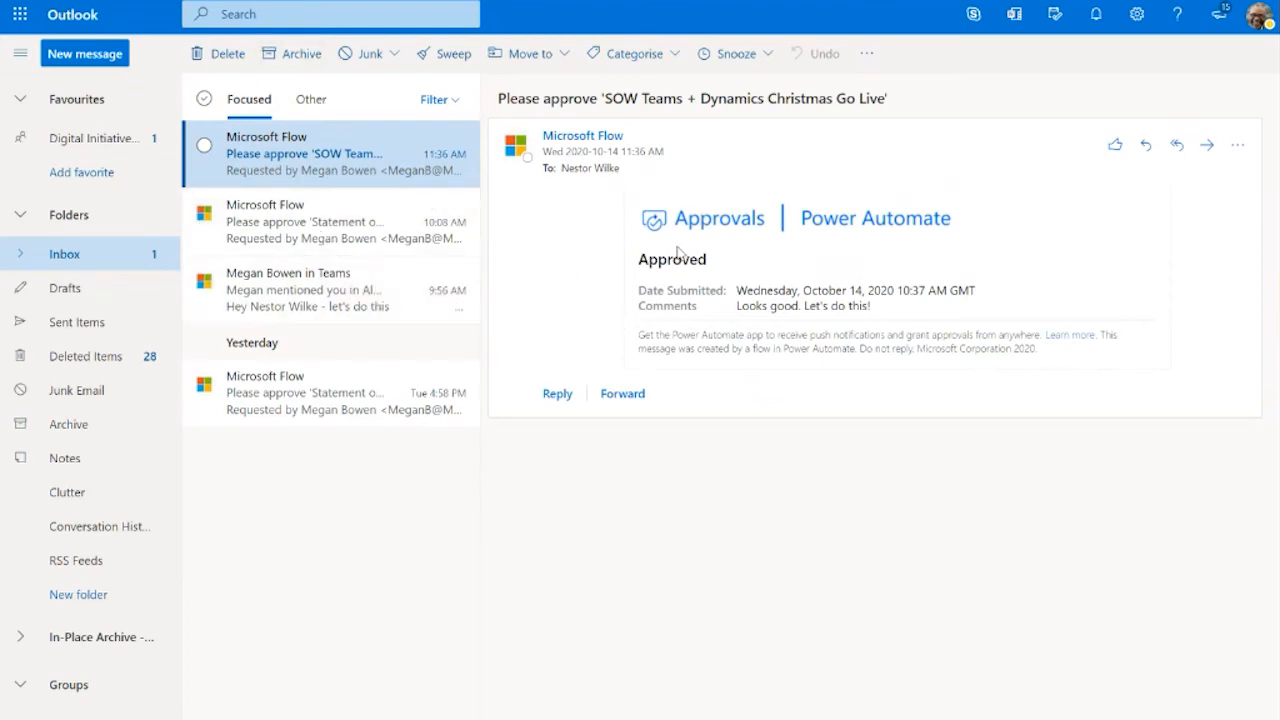
Step: Reopen the SOW approval email from the Inbox and check its approval status
left_click(82, 492)
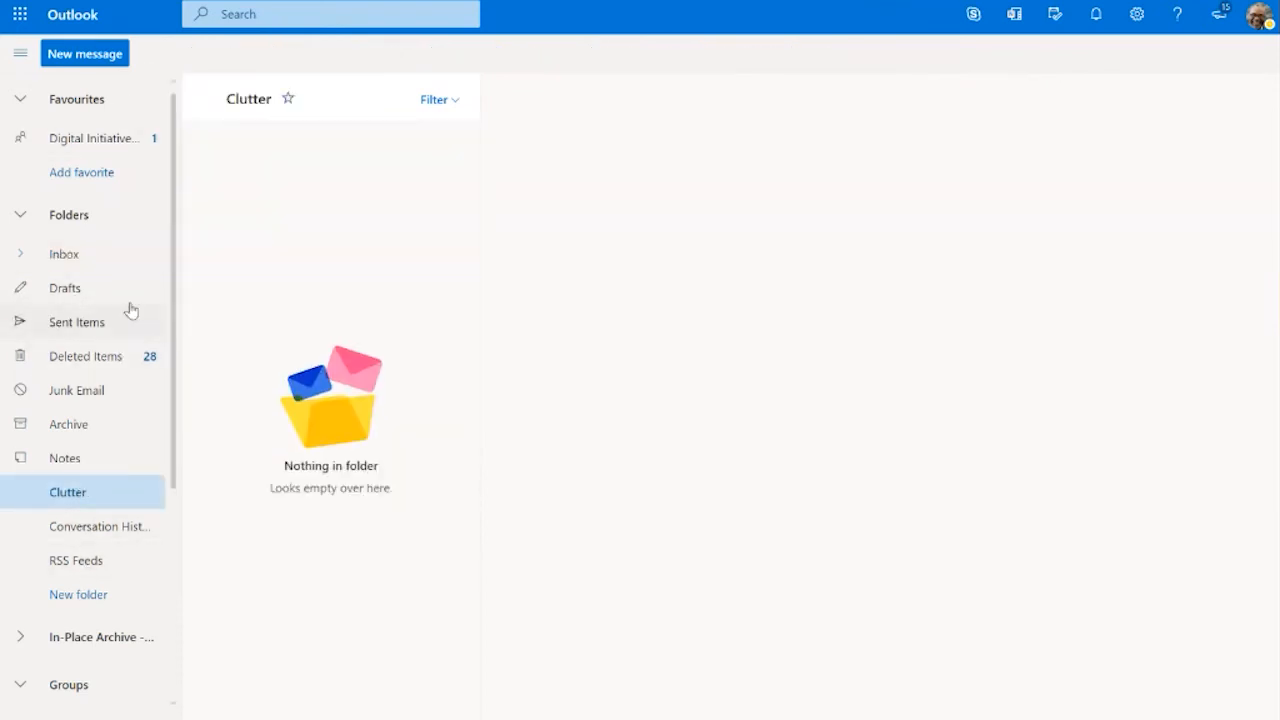
left_click(86, 257)
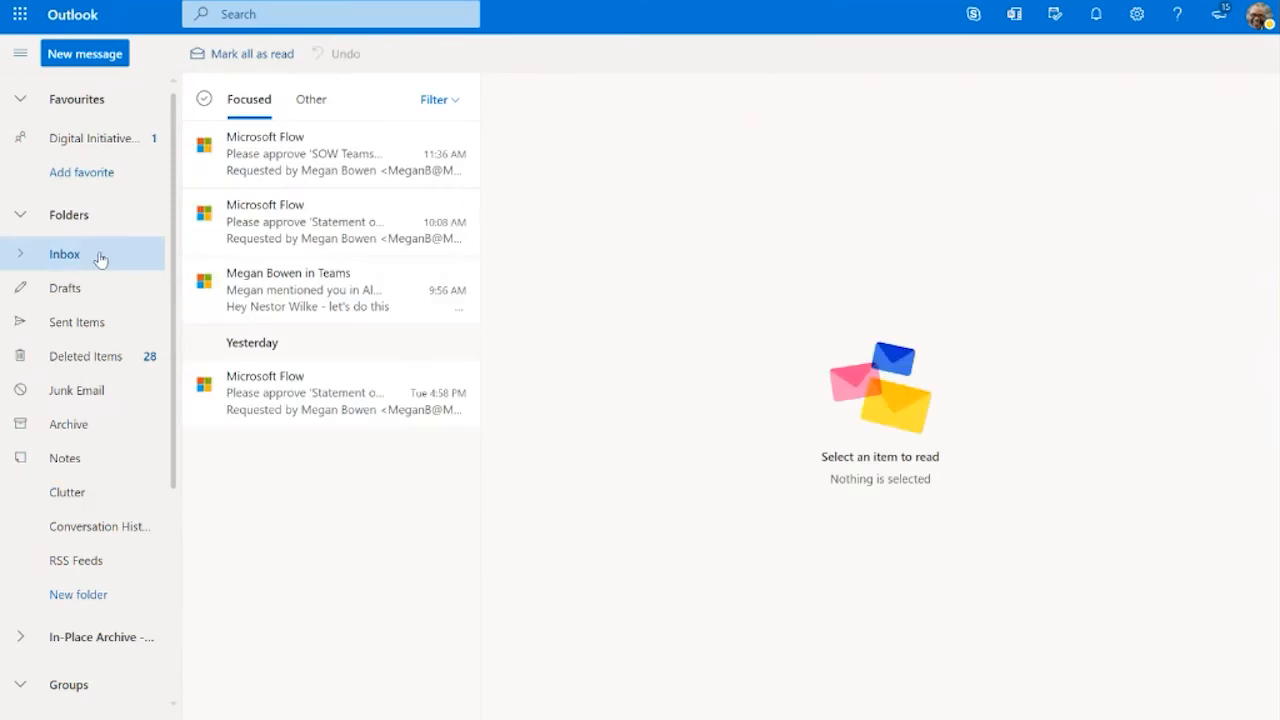
left_click(347, 150)
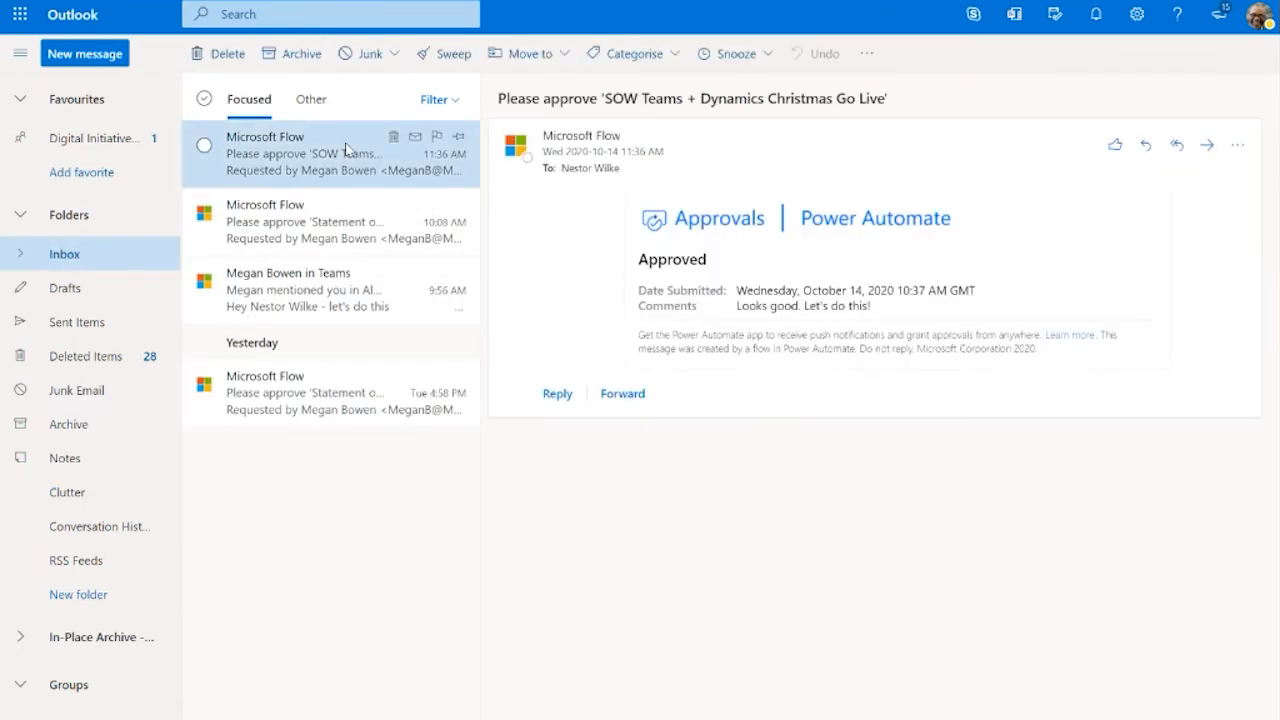
left_click_drag(637, 259, 728, 262)
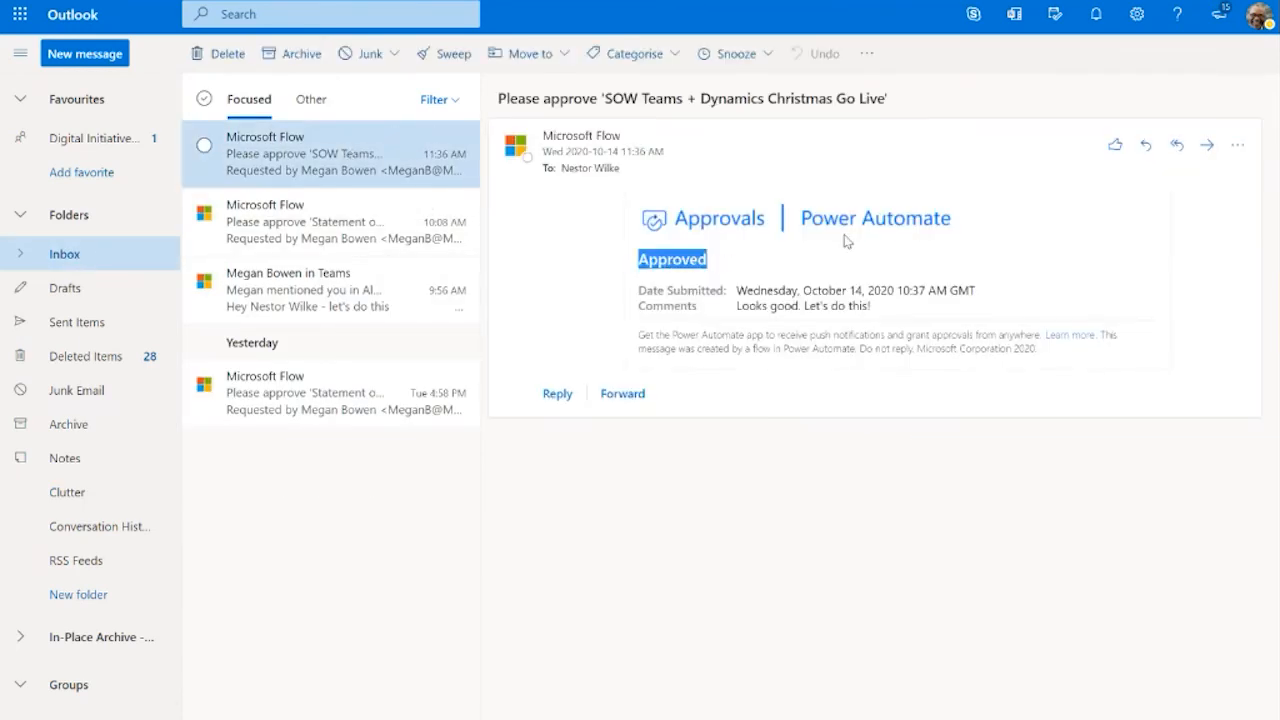
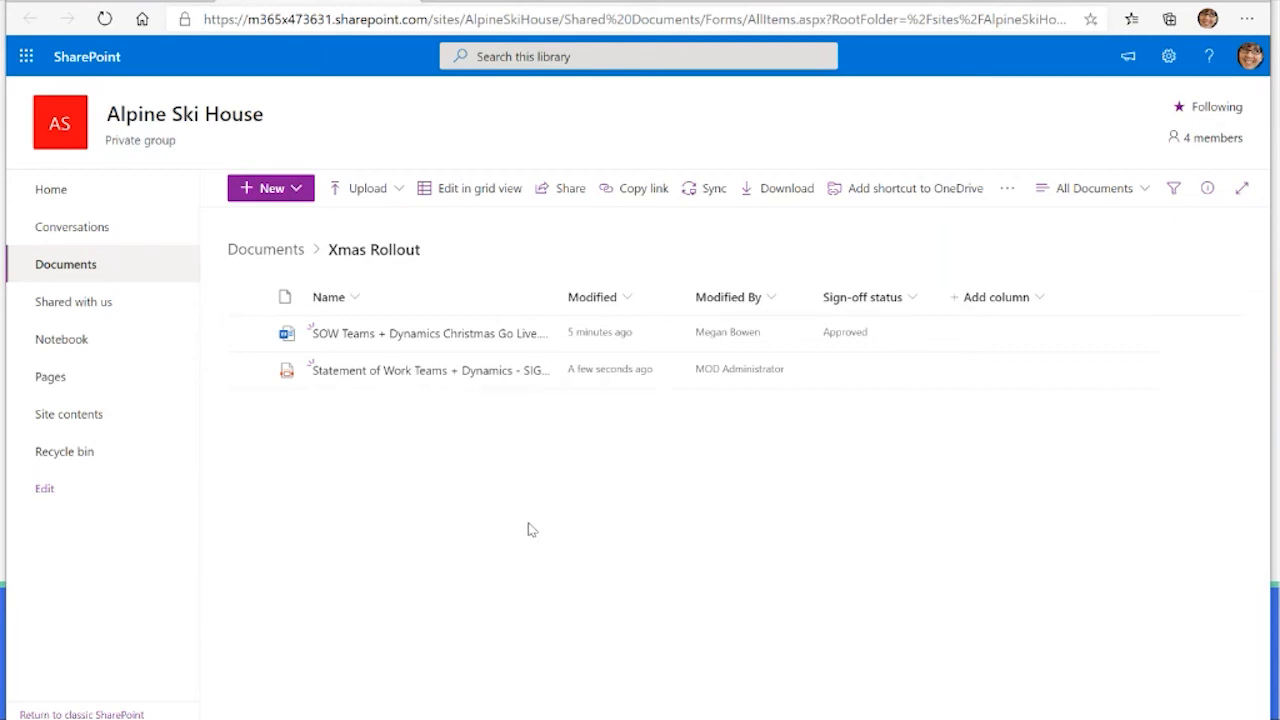
Step: Apply the Commercial Record retention label to both documents in the Xmas Rollout folder and save the bulk change
left_click(247, 298)
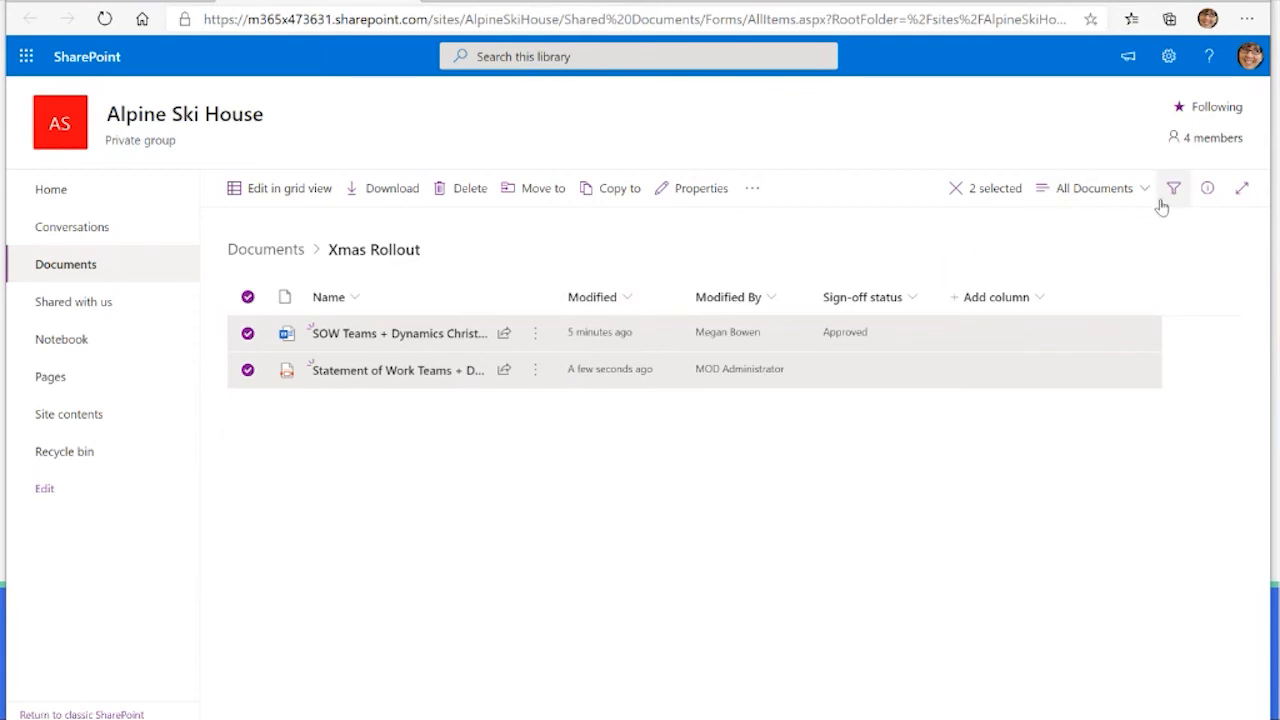
left_click(1207, 189)
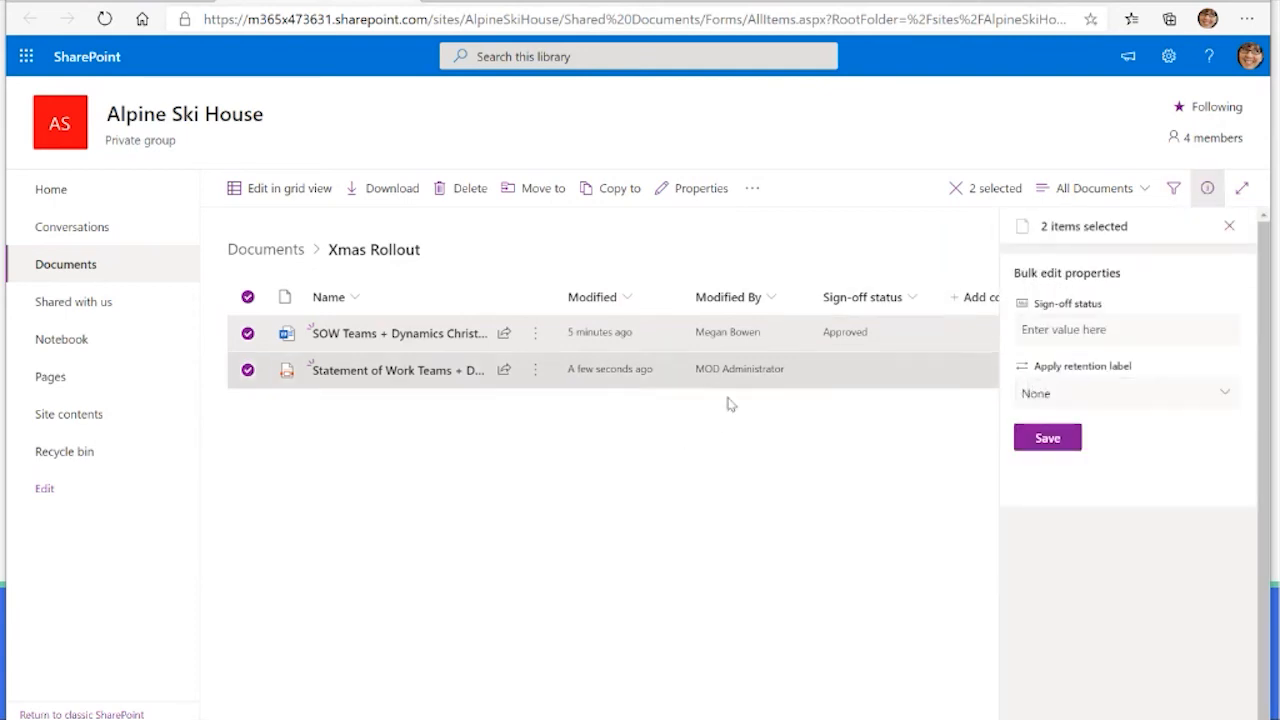
left_click(1113, 403)
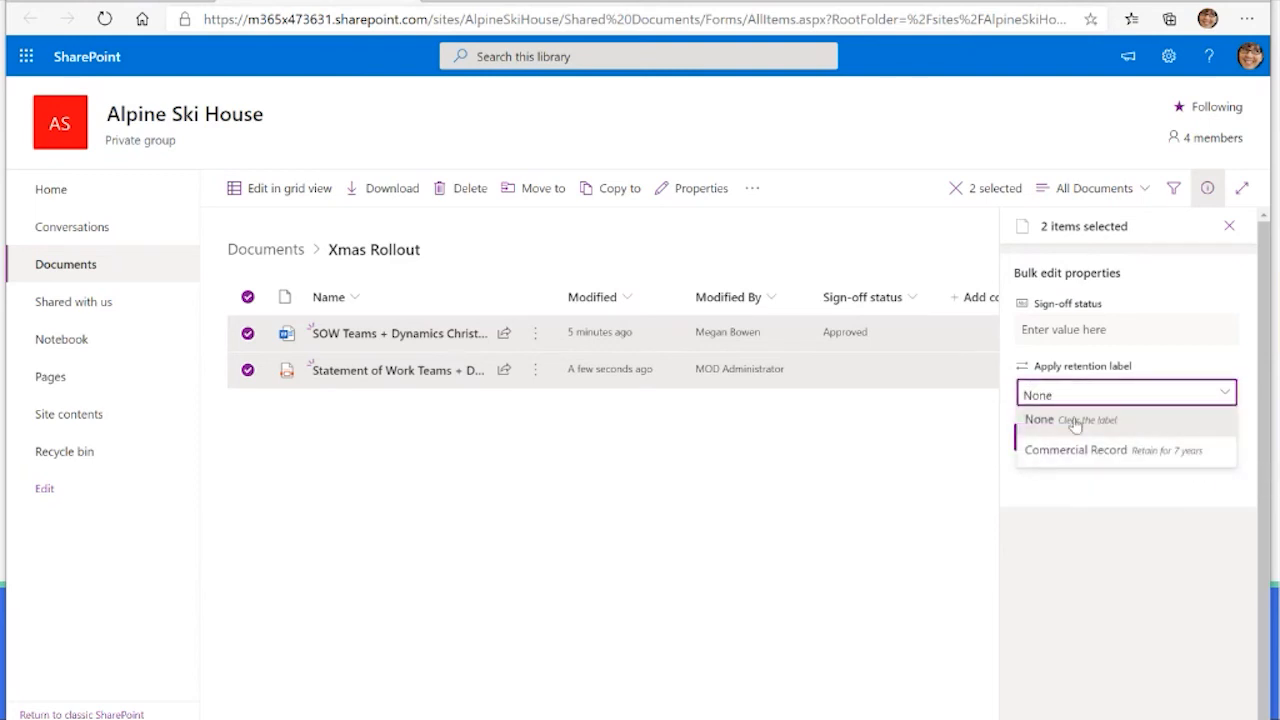
left_click(1148, 452)
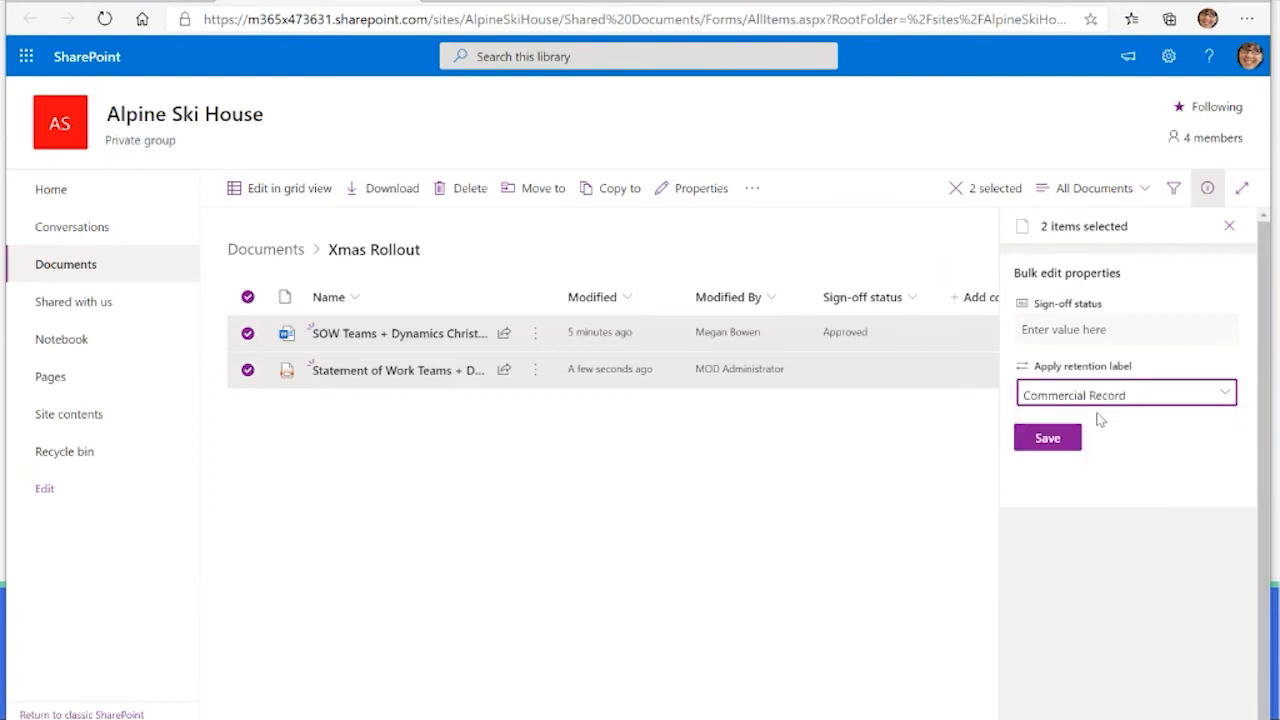
left_click(1052, 444)
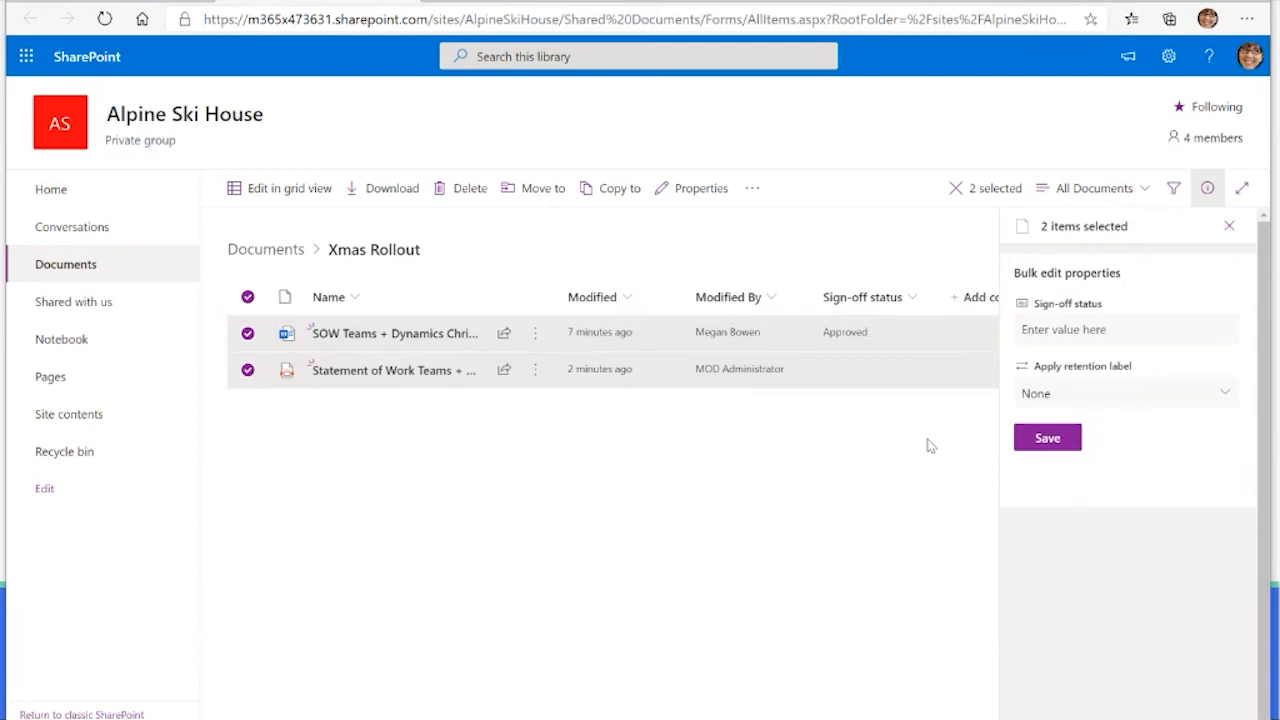
left_click(1229, 226)
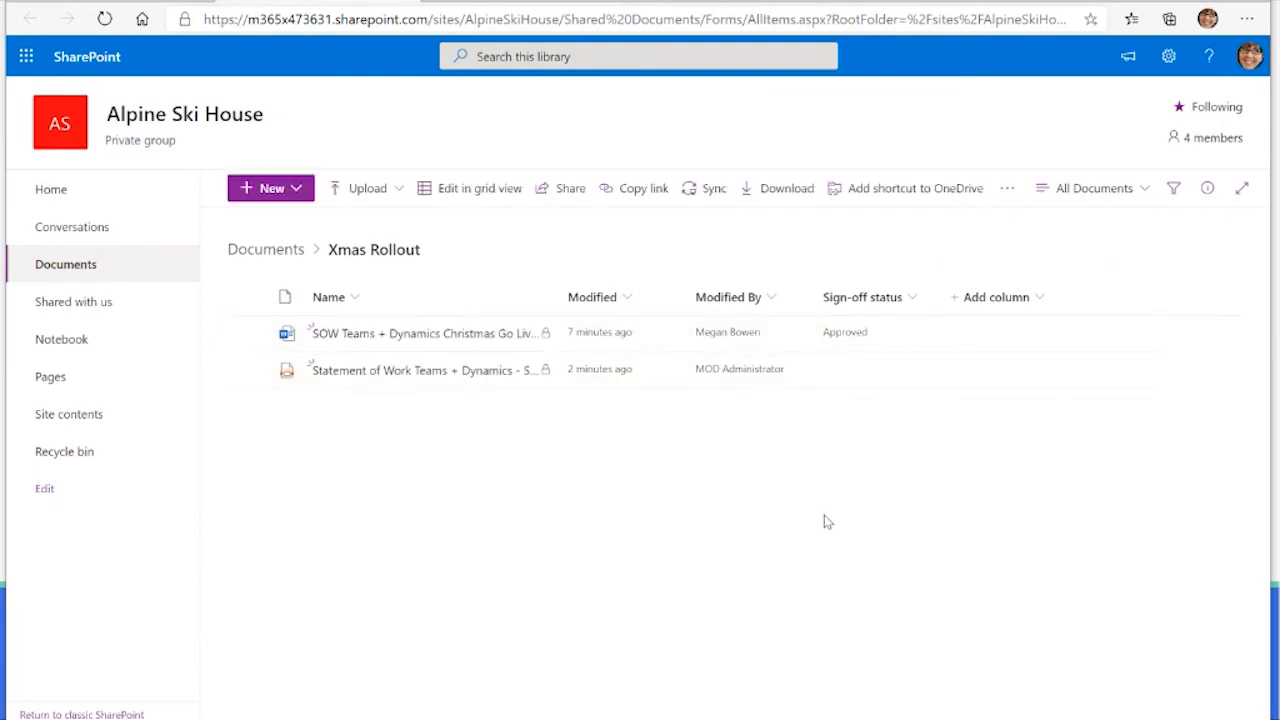
Step: Open the labelled SOW Word document from the Xmas Rollout folder and check which editing modes it allows
mouse_move(543, 371)
left_click(458, 338)
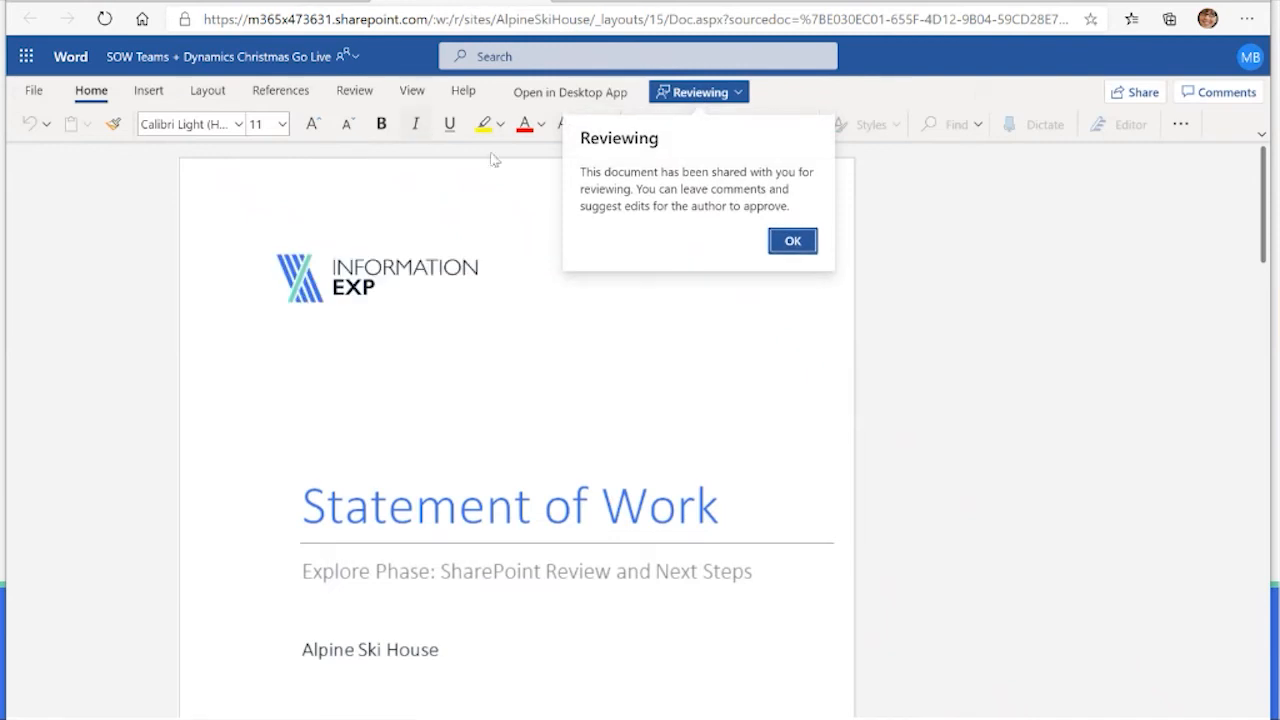
left_click(792, 240)
left_click(737, 93)
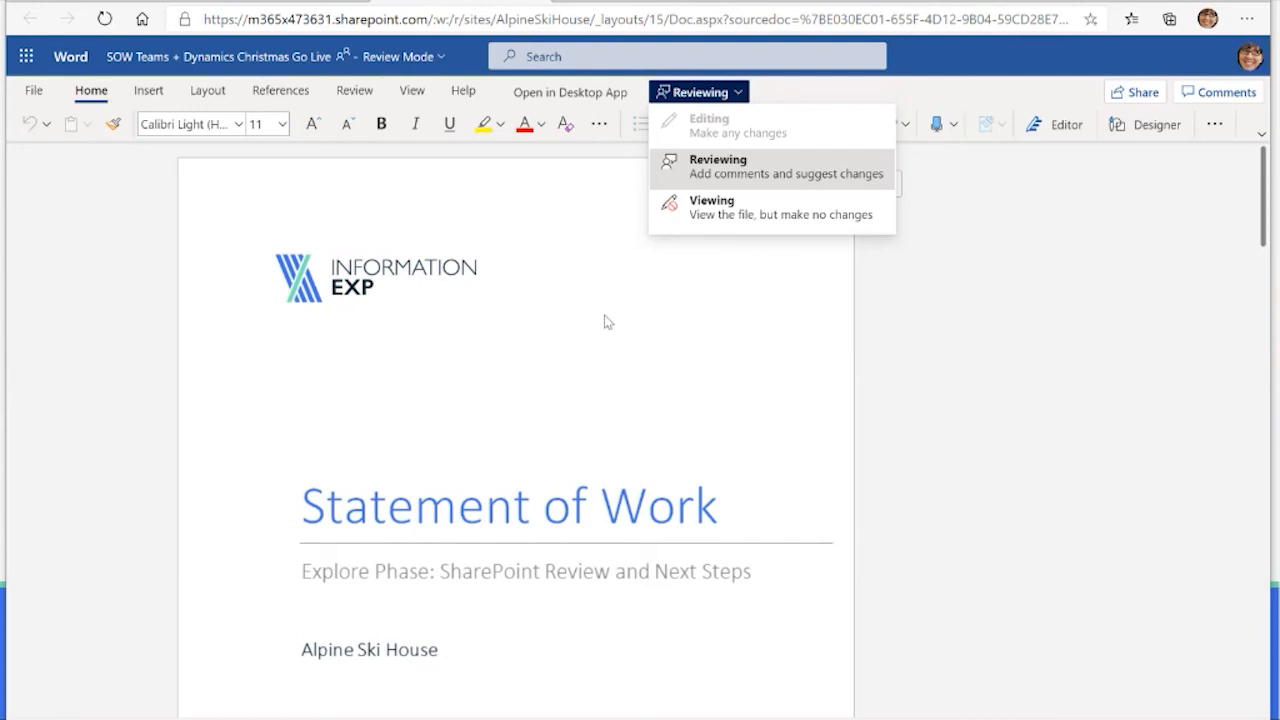
left_click(743, 170)
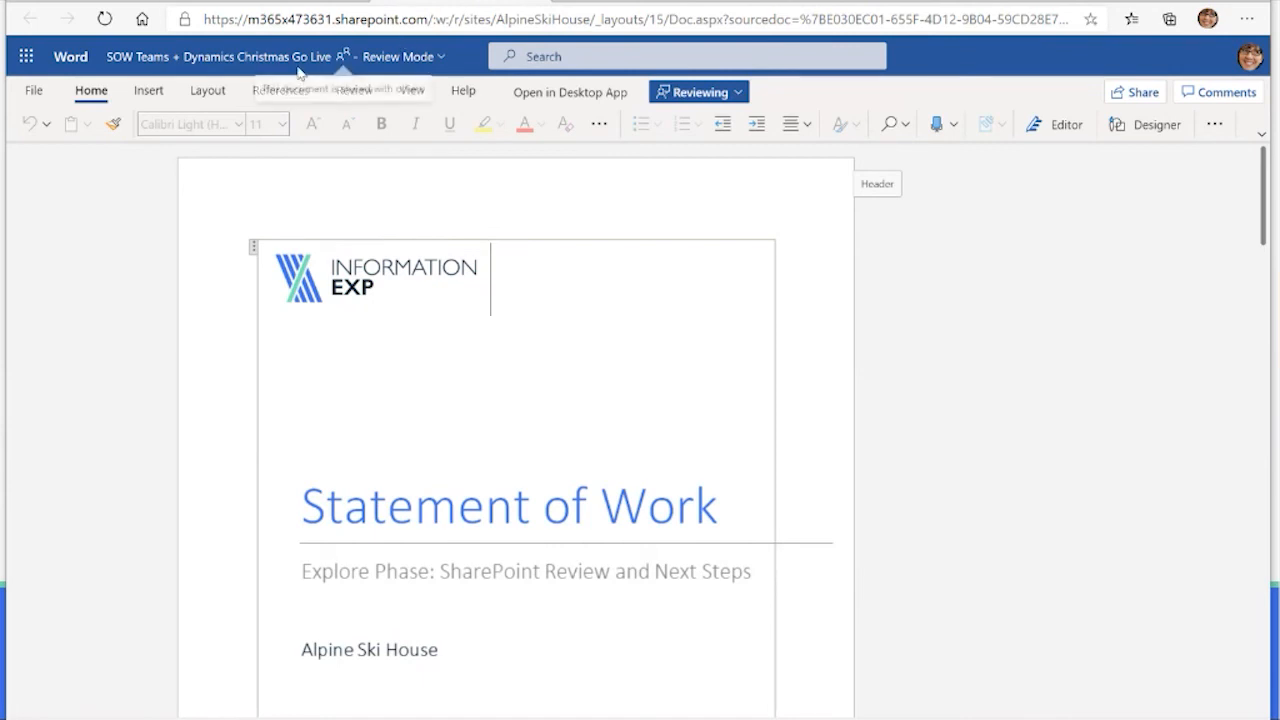
Step: Switch to the Teams + Dynamics Christmas Go Live opportunity in Dynamics 365, refresh it and view its associated files
left_click(833, 2)
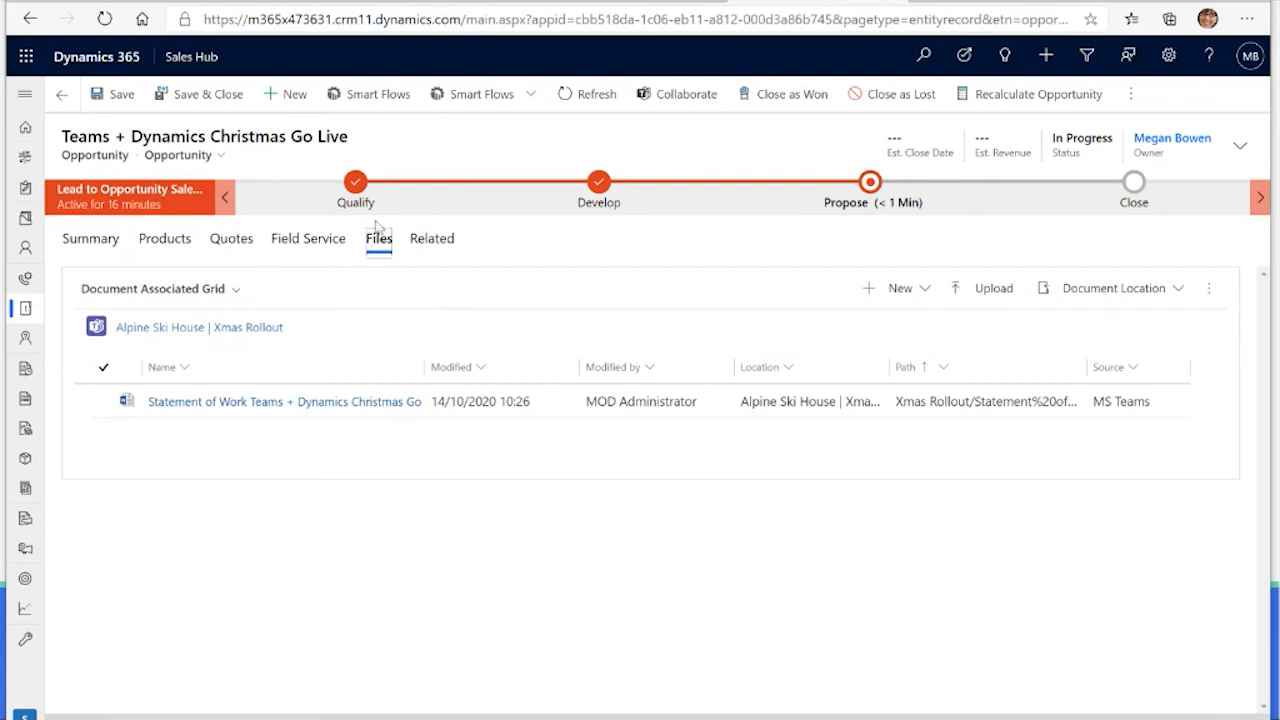
left_click(593, 96)
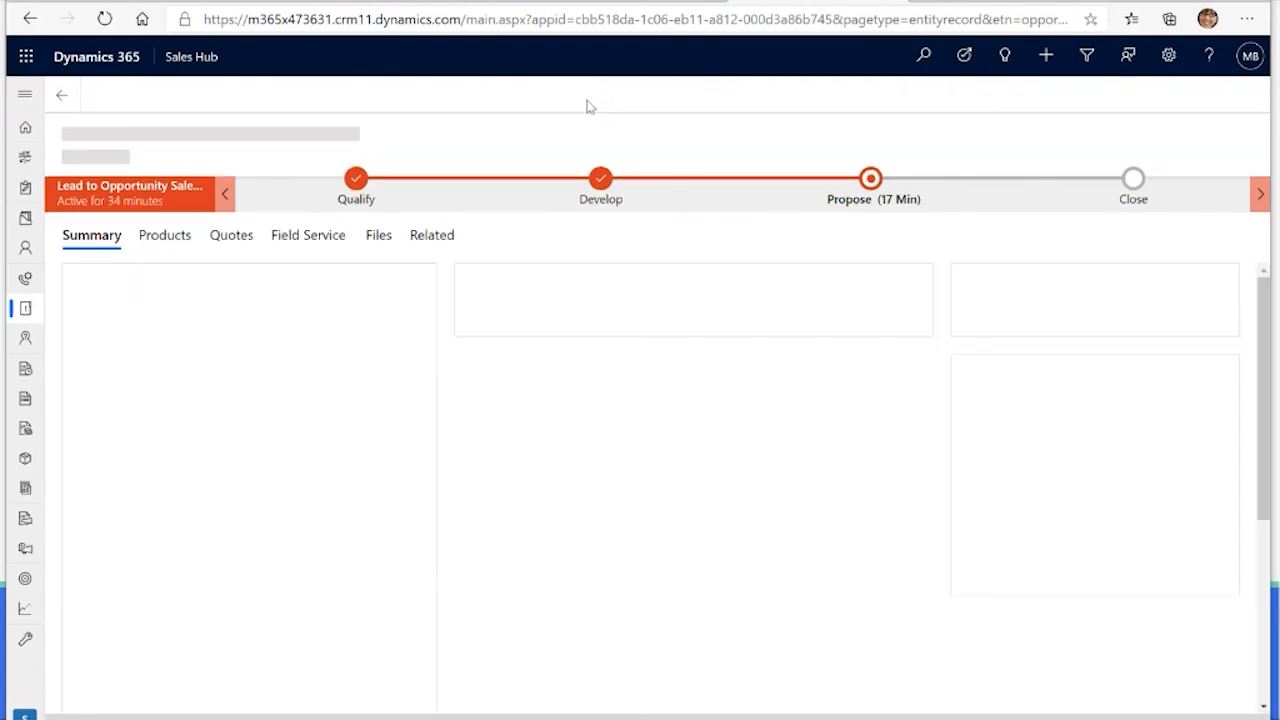
left_click(379, 245)
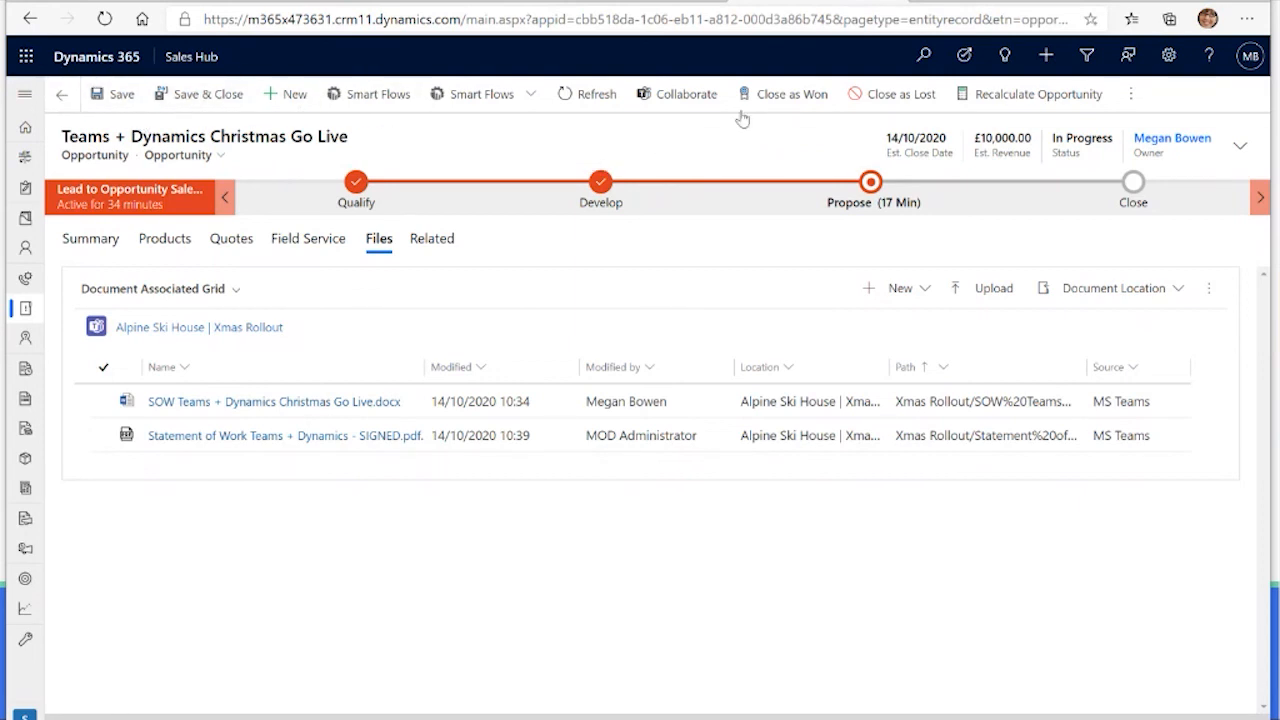
Step: Close the Teams + Dynamics Christmas Go Live opportunity as won and save the closing details
left_click(795, 93)
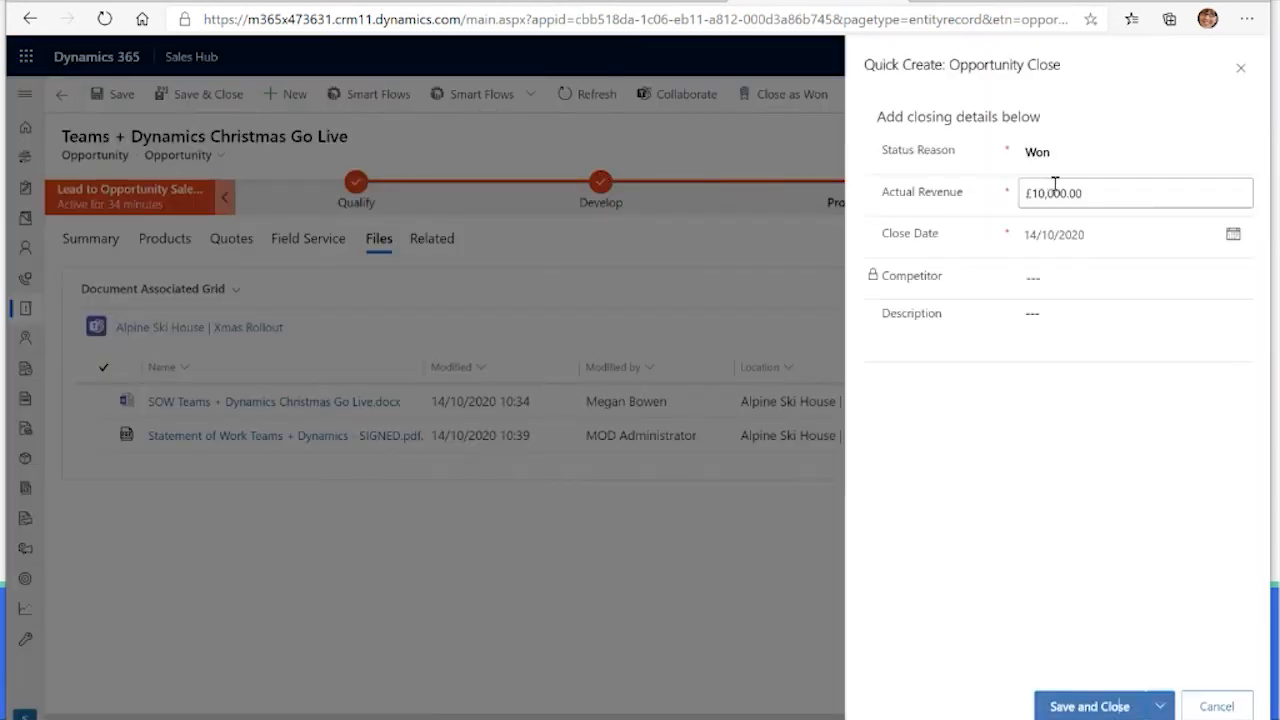
left_click(1036, 315)
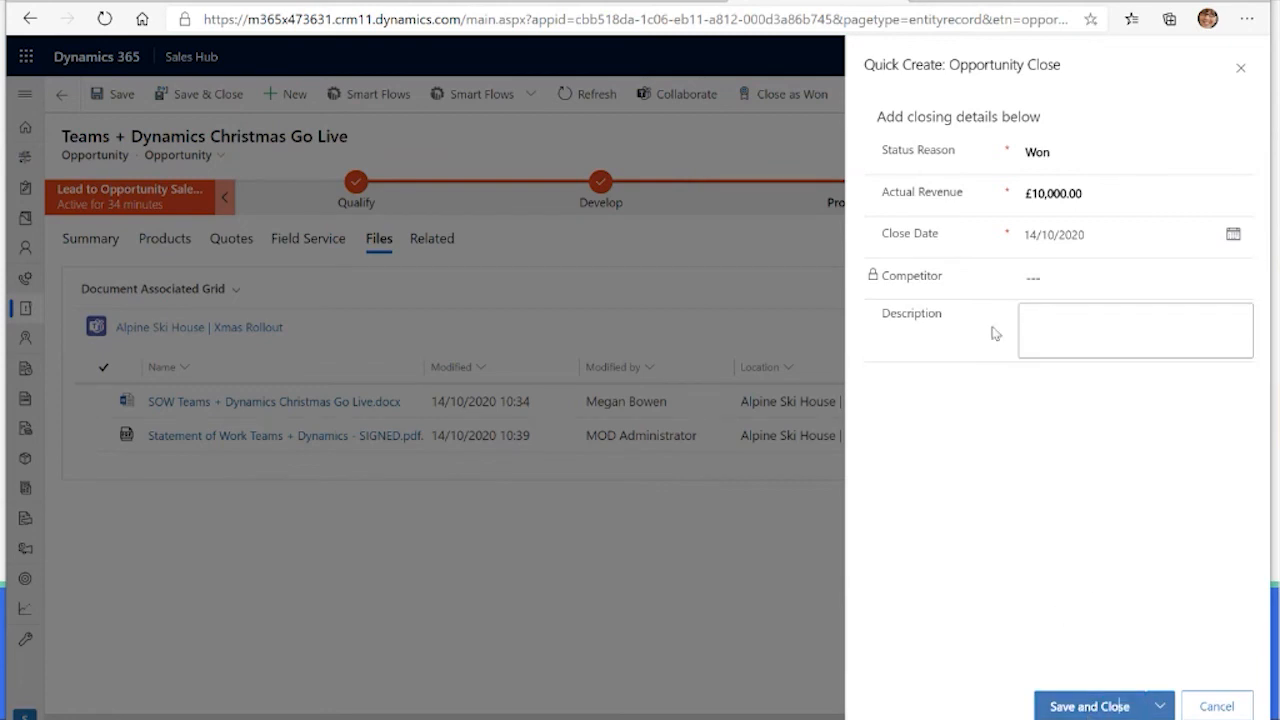
left_click(1093, 708)
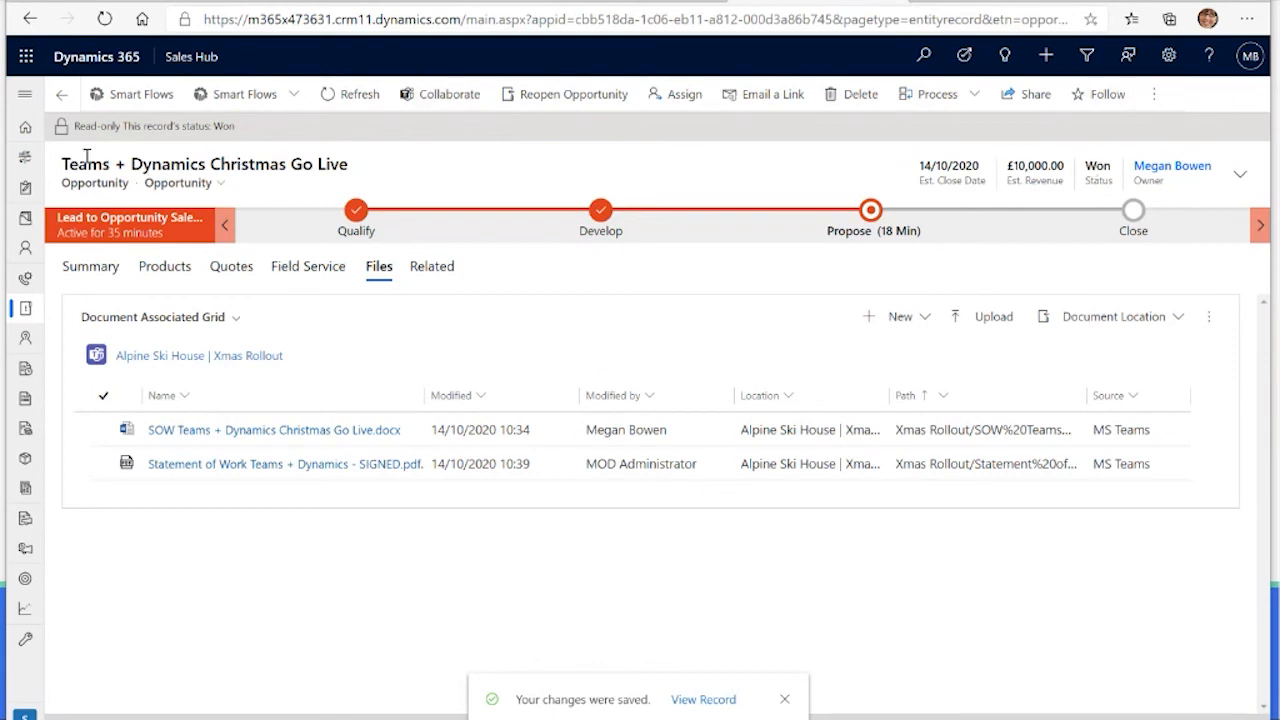
Step: Go to the Sales Activity Social Dashboard, expand the My Open Opportunities chart and examine its pipeline phases
left_click(23, 130)
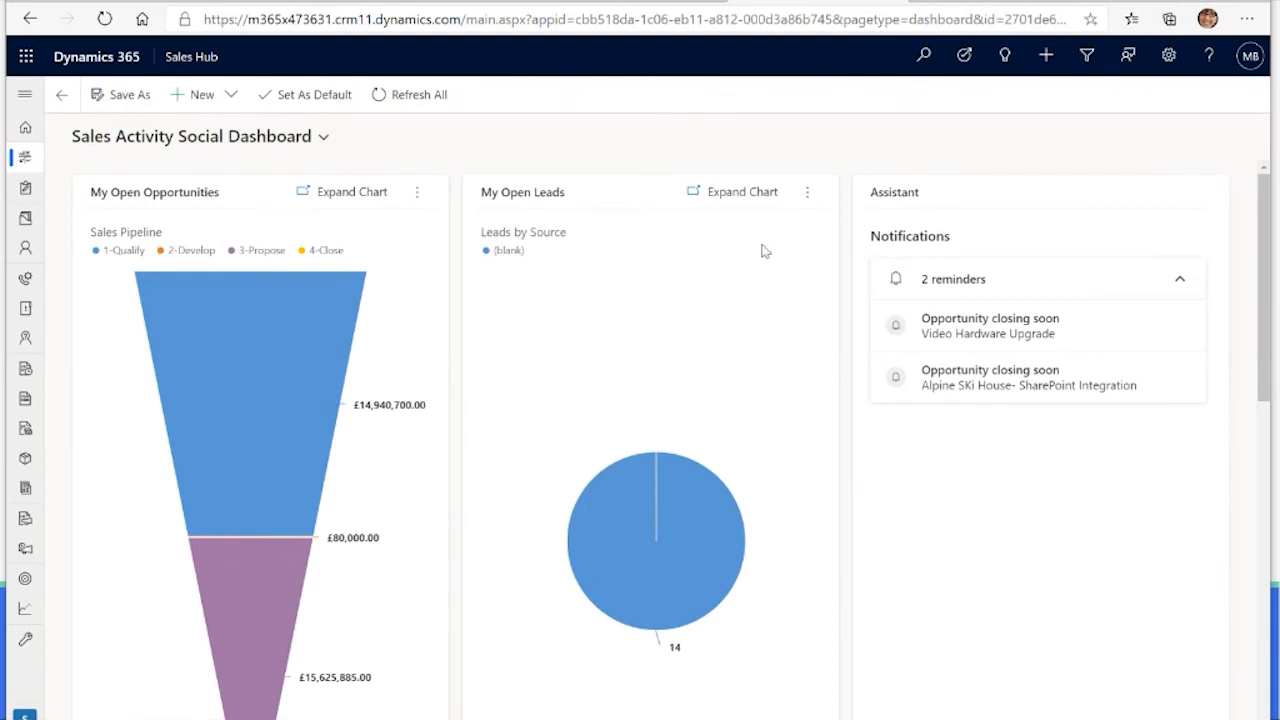
scroll(648, 219, "down", 1)
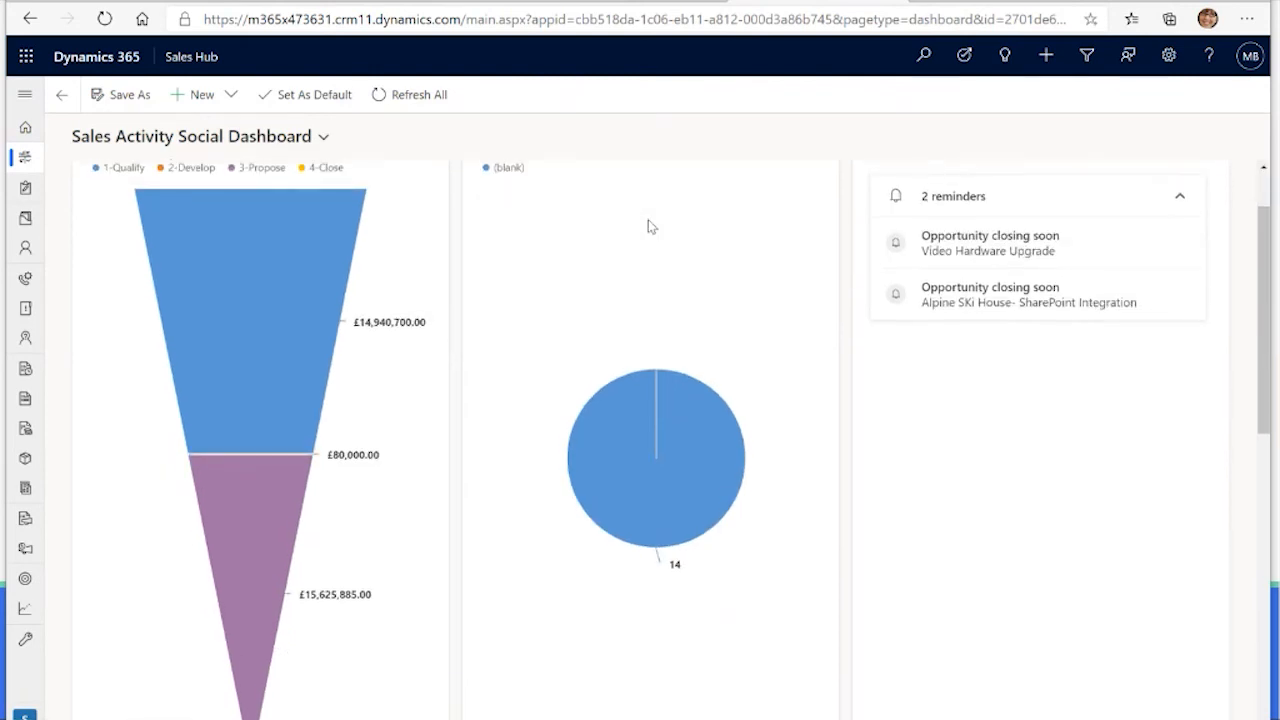
scroll(648, 219, "up", 1)
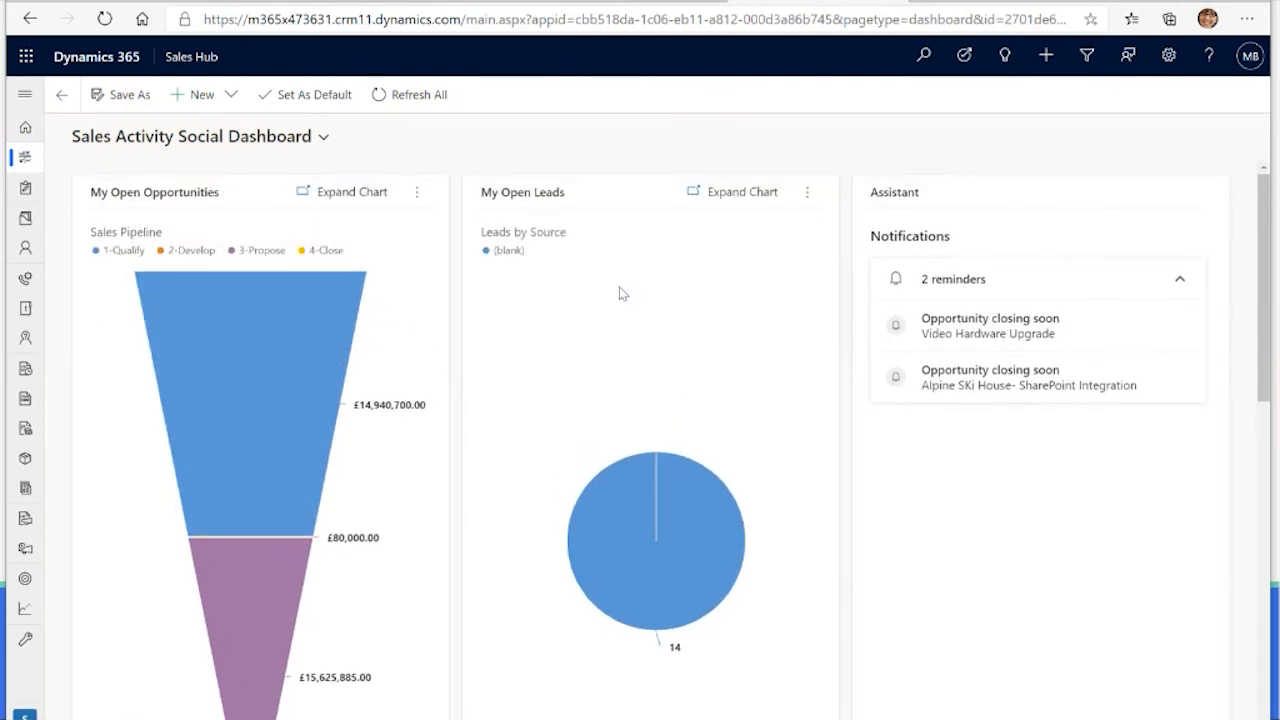
left_click(342, 194)
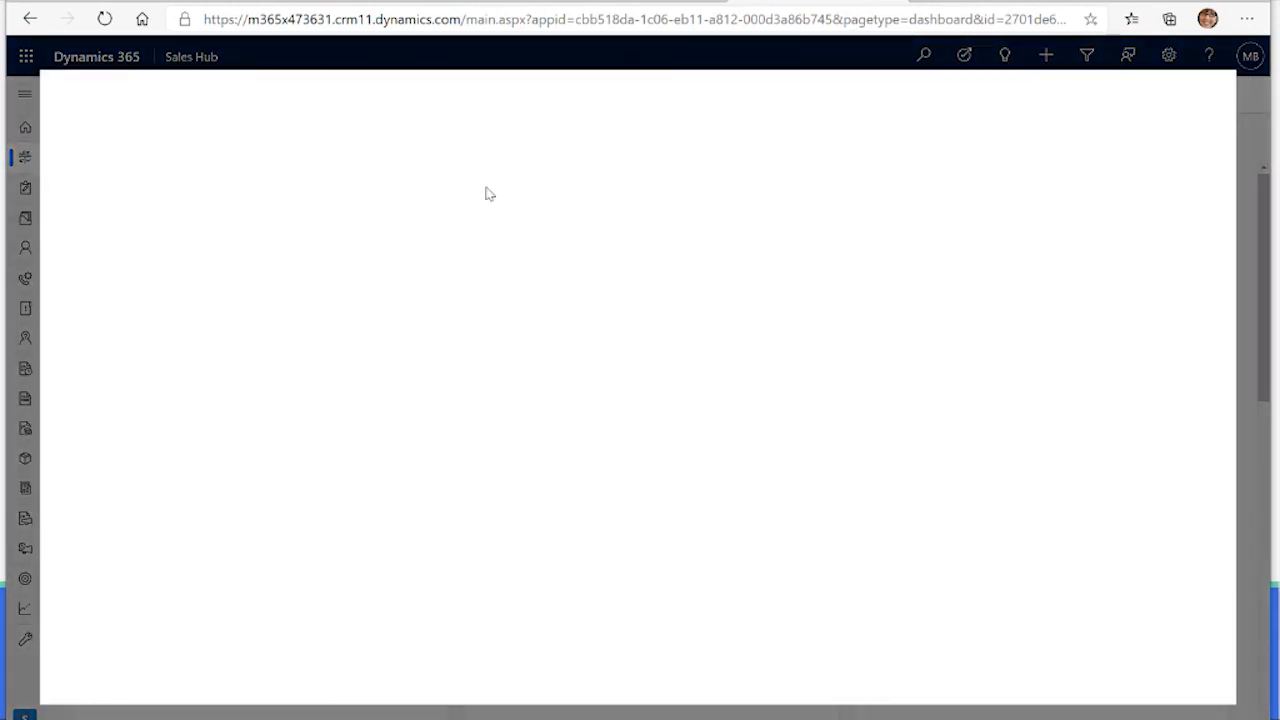
mouse_move(600, 266)
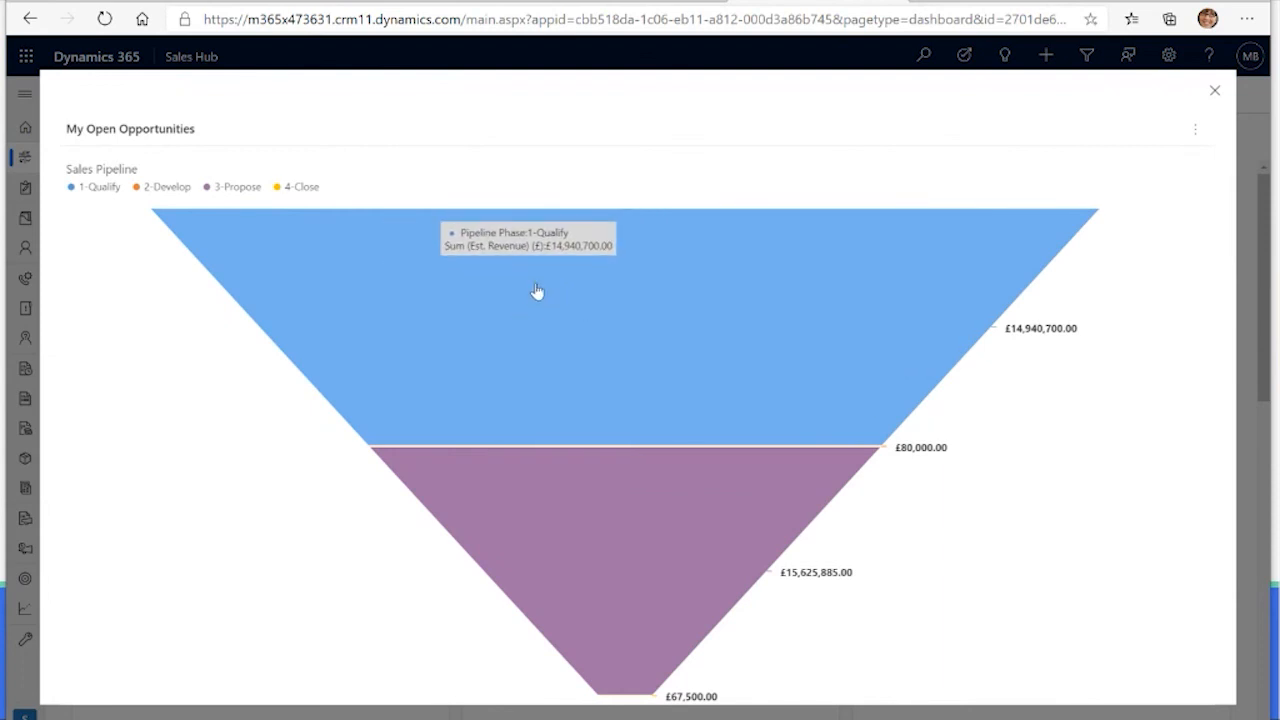
mouse_move(616, 623)
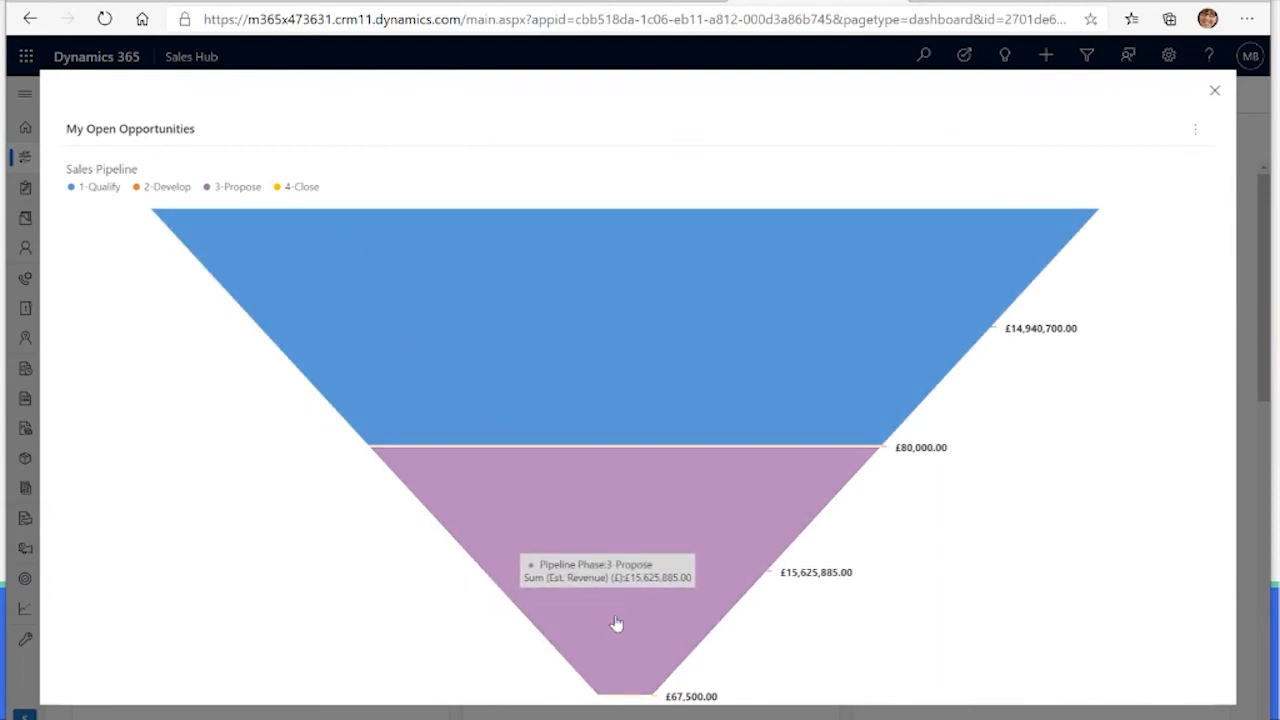
Step: Drill down into the 1-Qualify phase of the sales pipeline by Account, shown as a horizontal bar chart
mouse_move(878, 388)
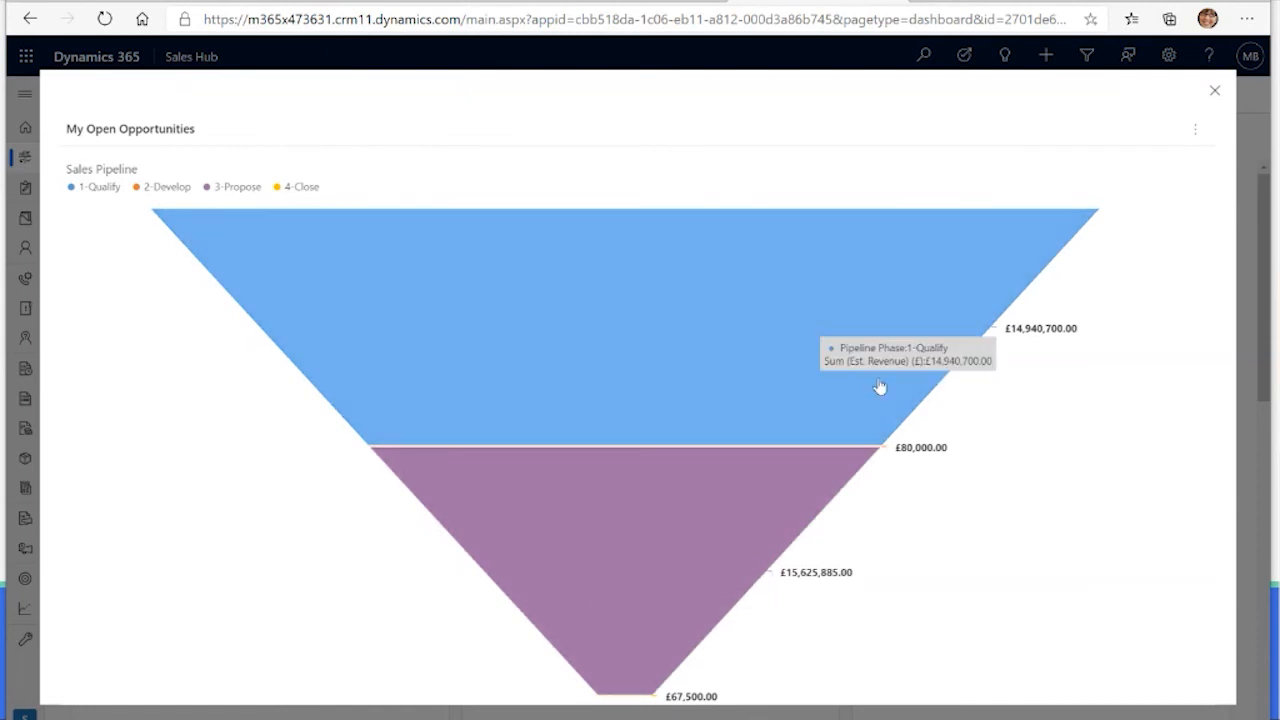
left_click(860, 366)
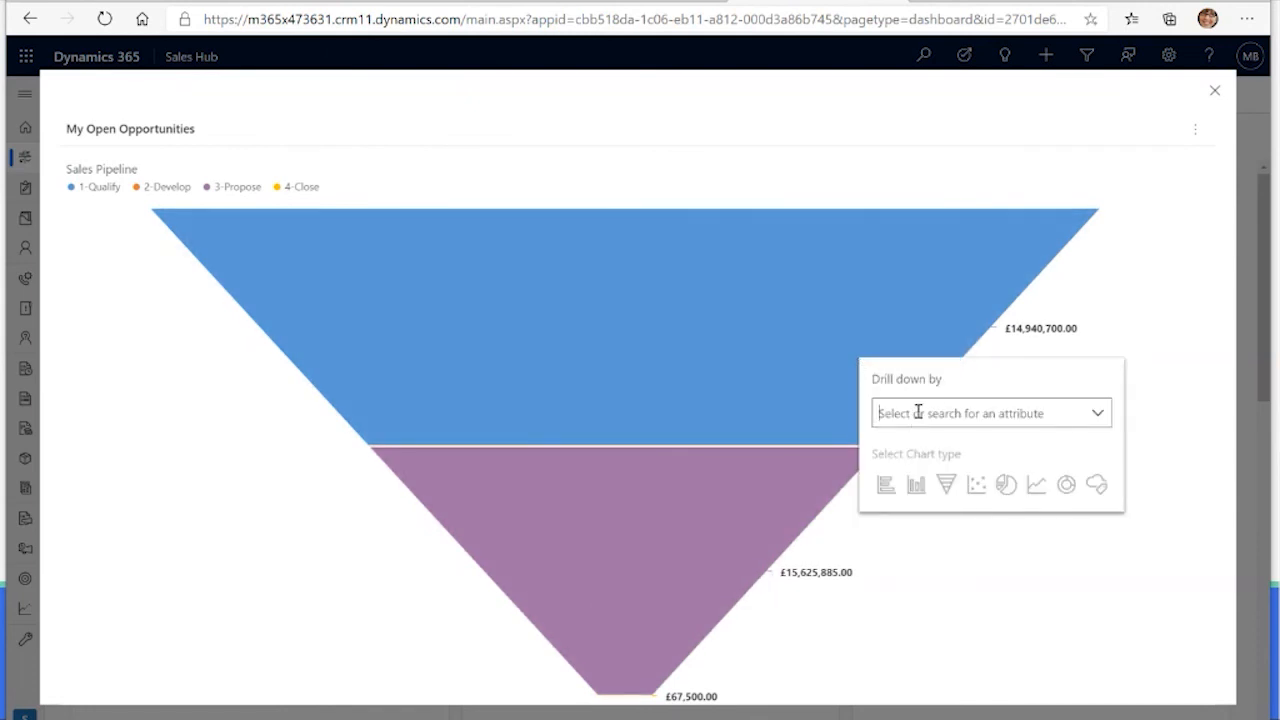
left_click(1100, 418)
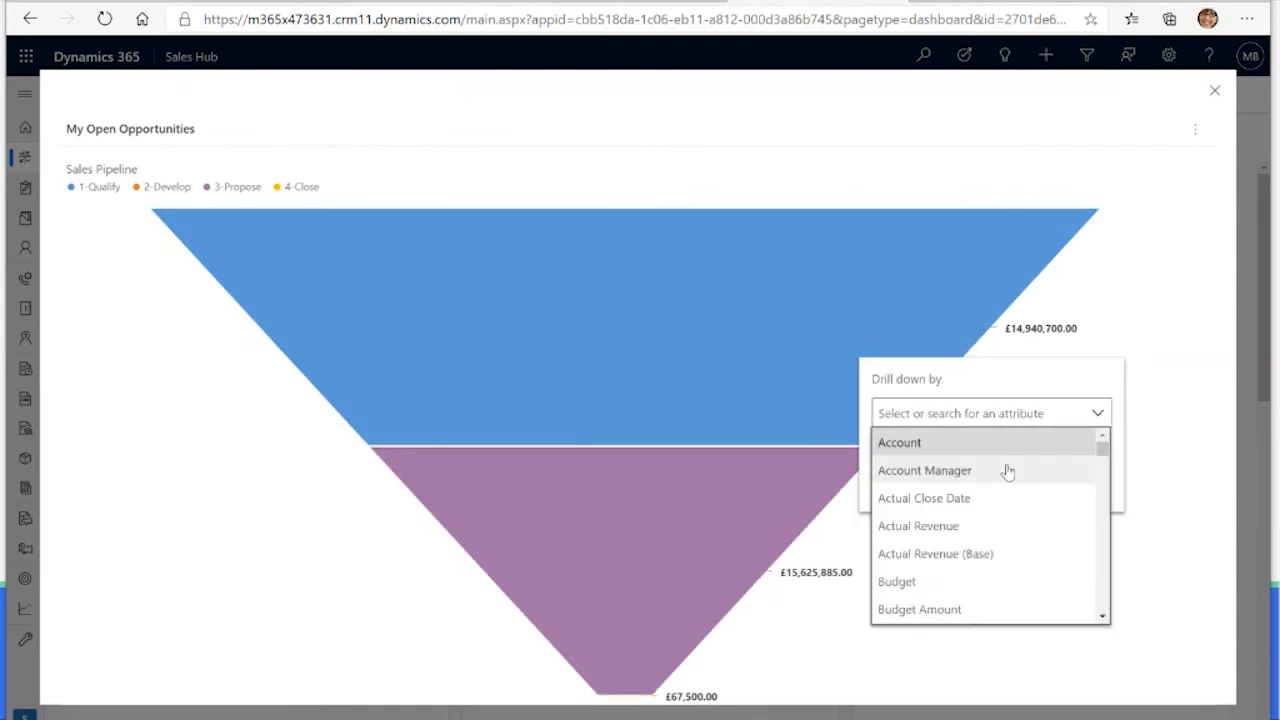
left_click(1003, 453)
left_click(888, 487)
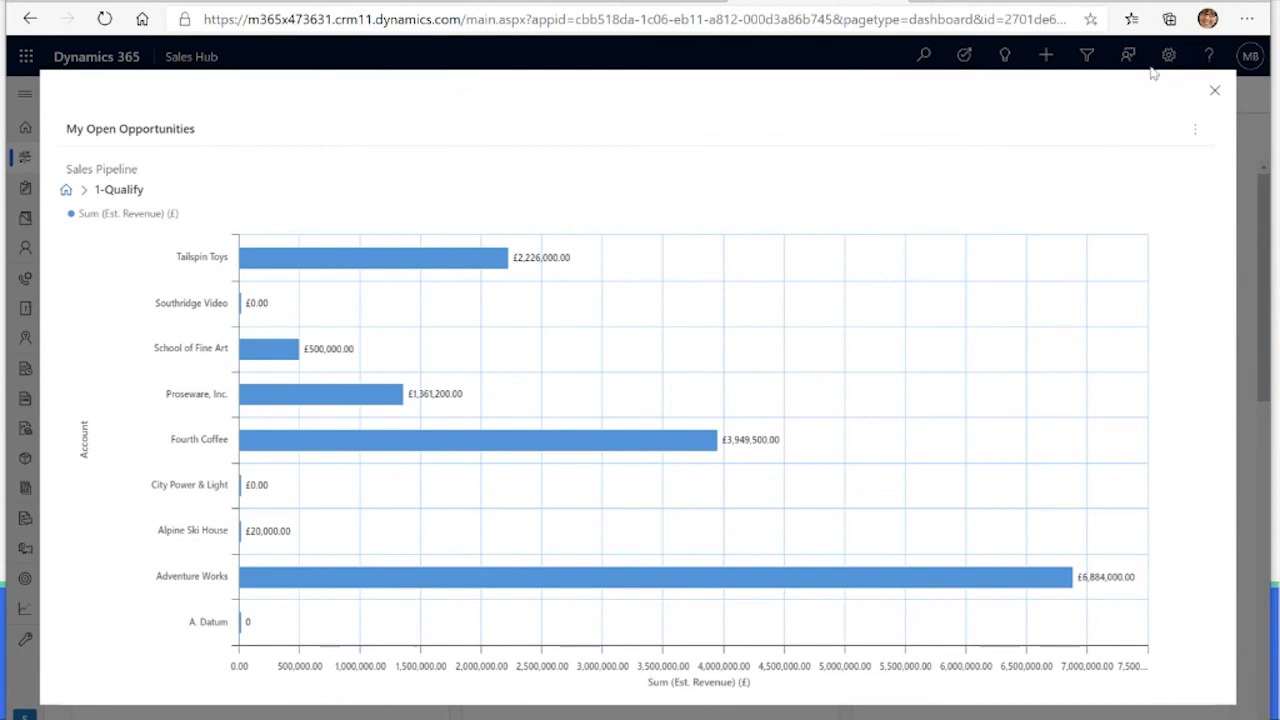
Step: Show the records behind the 1-Qualify chart and filter the opportunity list to the Adventure Works account
left_click(1200, 135)
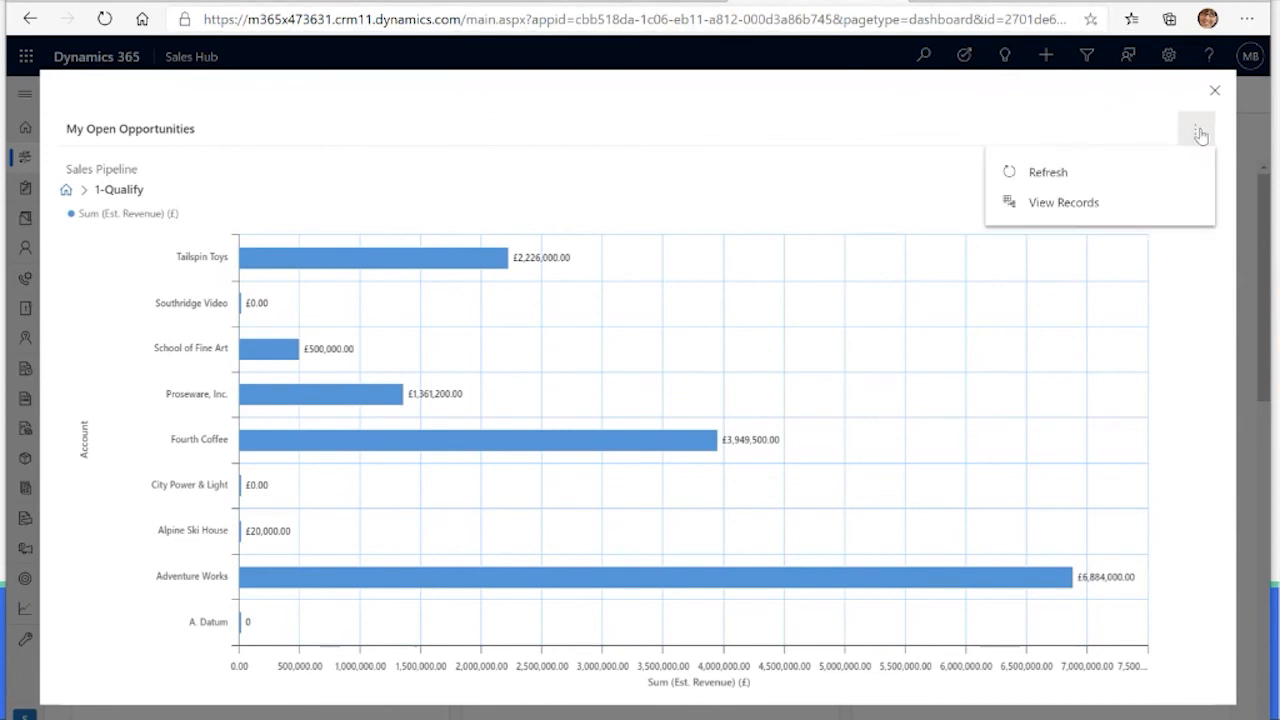
left_click(1110, 201)
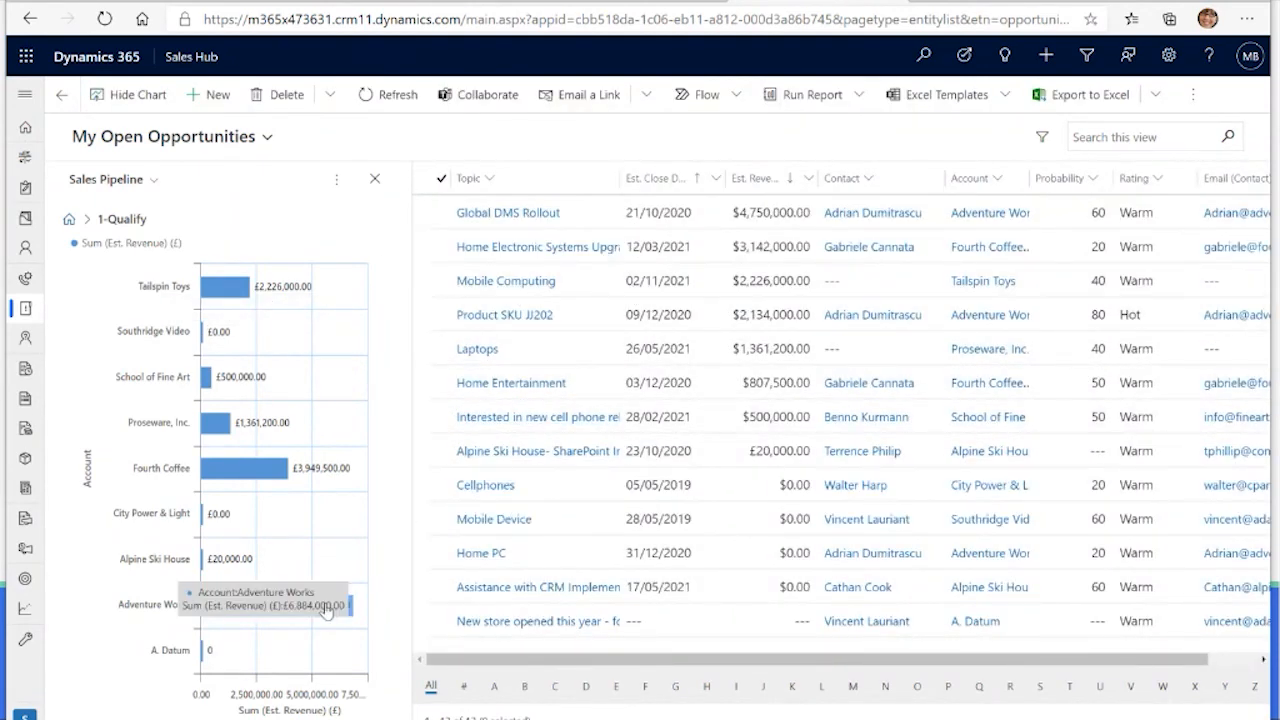
left_click(328, 608)
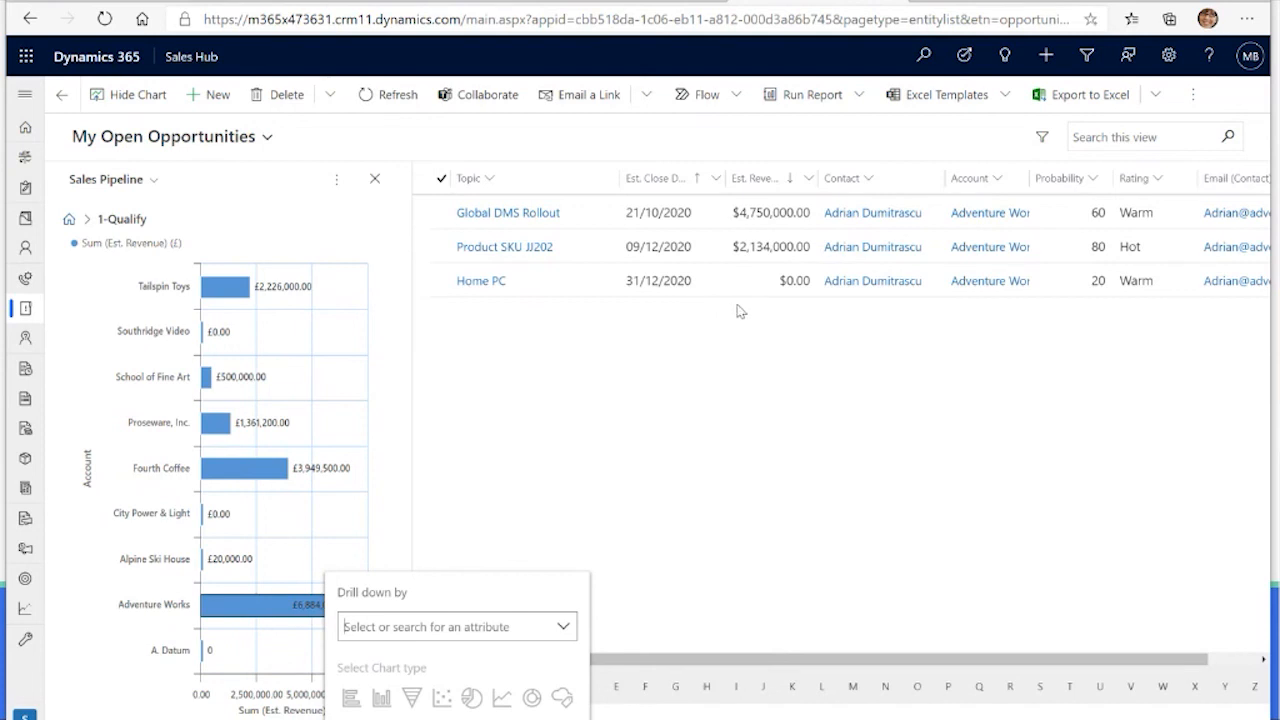
left_click(690, 382)
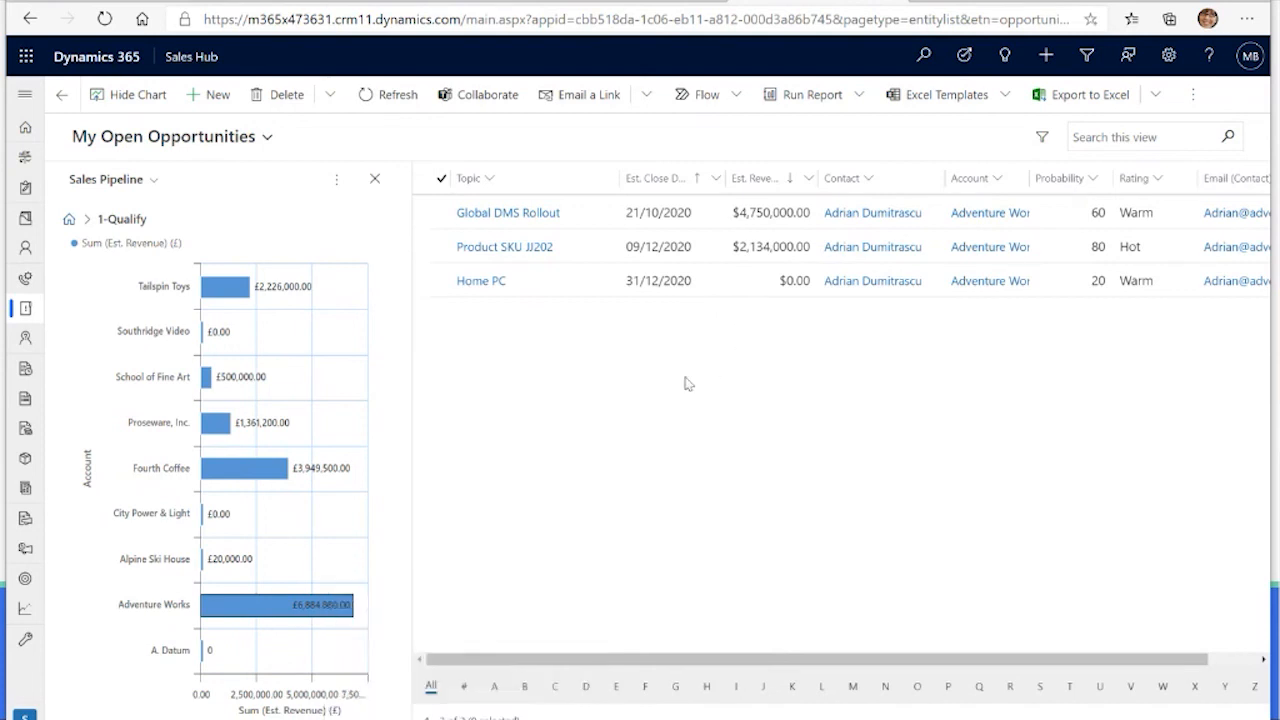